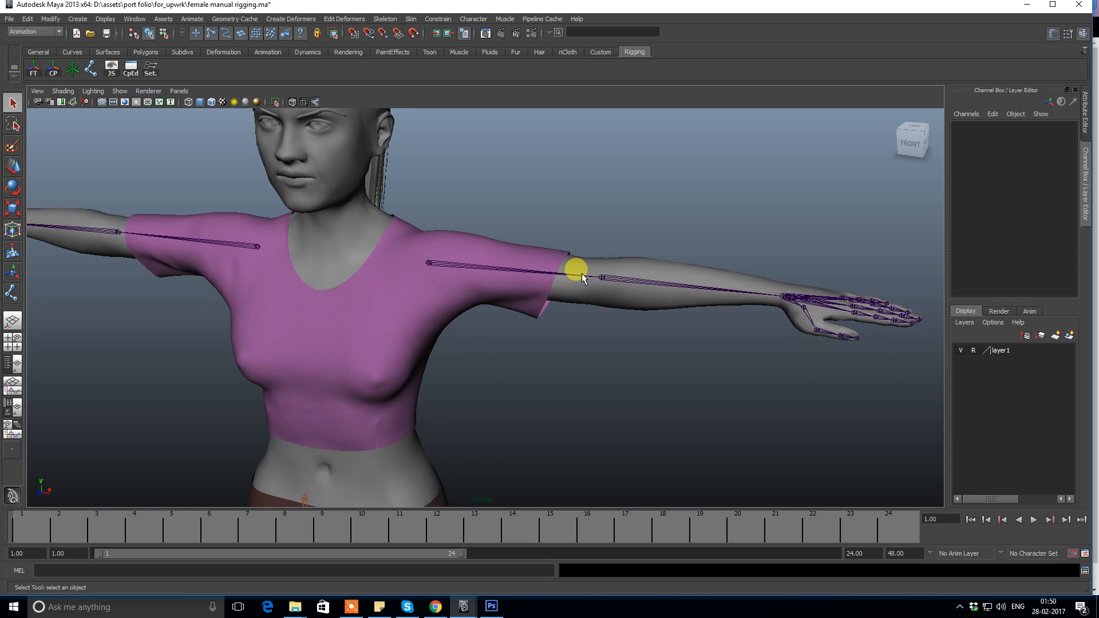
Examine the character's left arm joint chain from the shoulder to the fingers.
left_click_drag(630, 284, 554, 274, "alt")
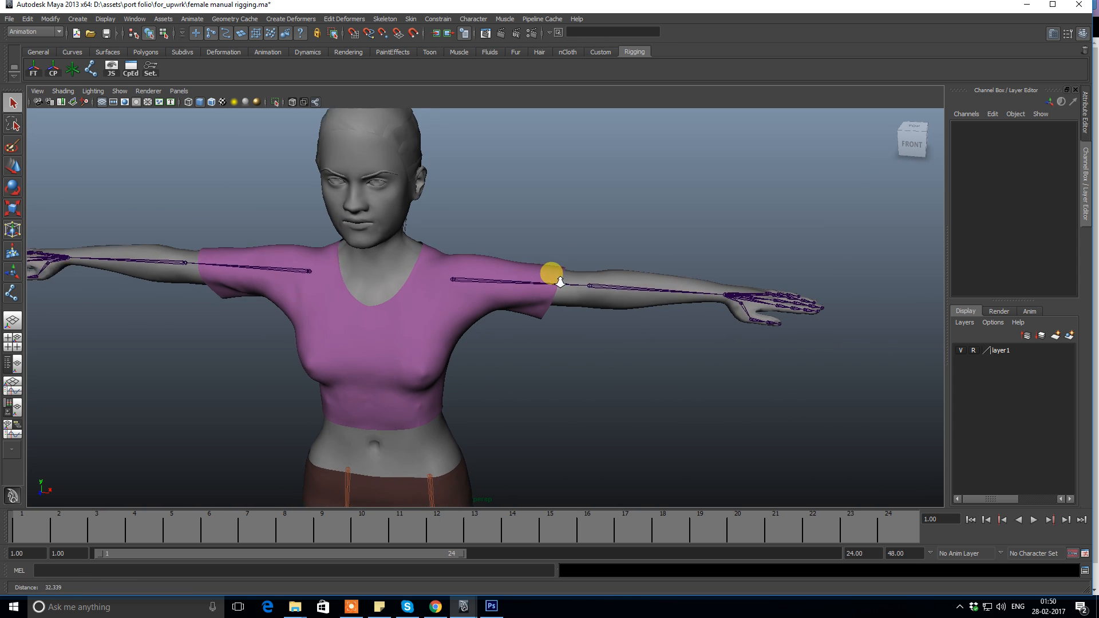
right_click_drag(555, 274, 596, 189, "alt")
right_click_drag(483, 265, 550, 226, "alt")
left_click_drag(550, 226, 569, 201, "alt")
right_click_drag(569, 201, 624, 208, "alt")
left_click_drag(624, 208, 610, 218, "alt")
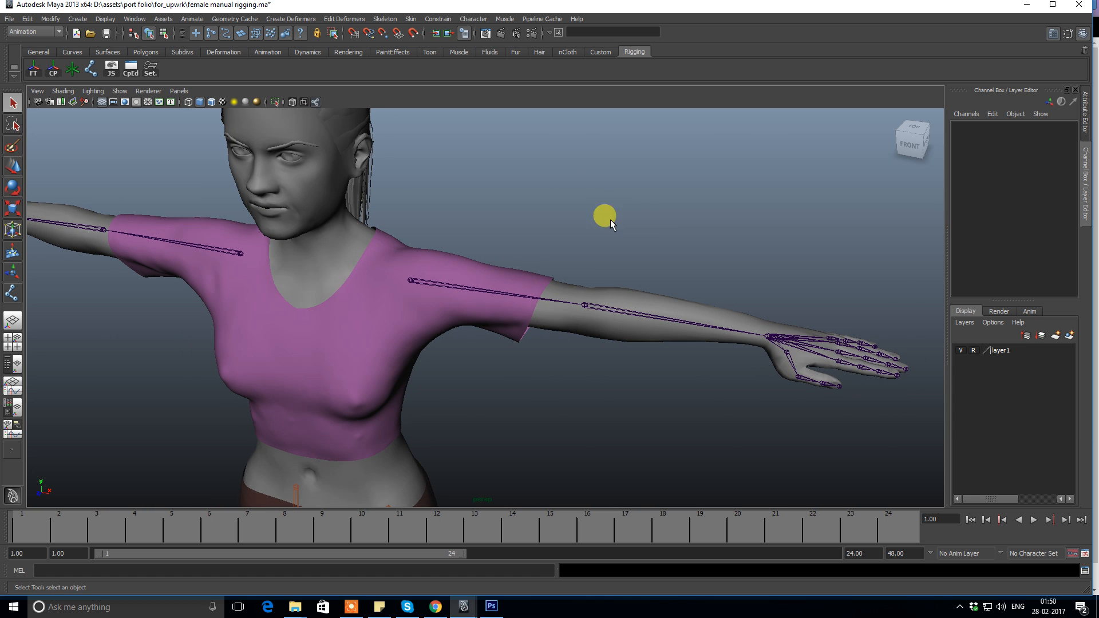
left_click(411, 282)
left_click_drag(411, 282, 527, 324, "alt")
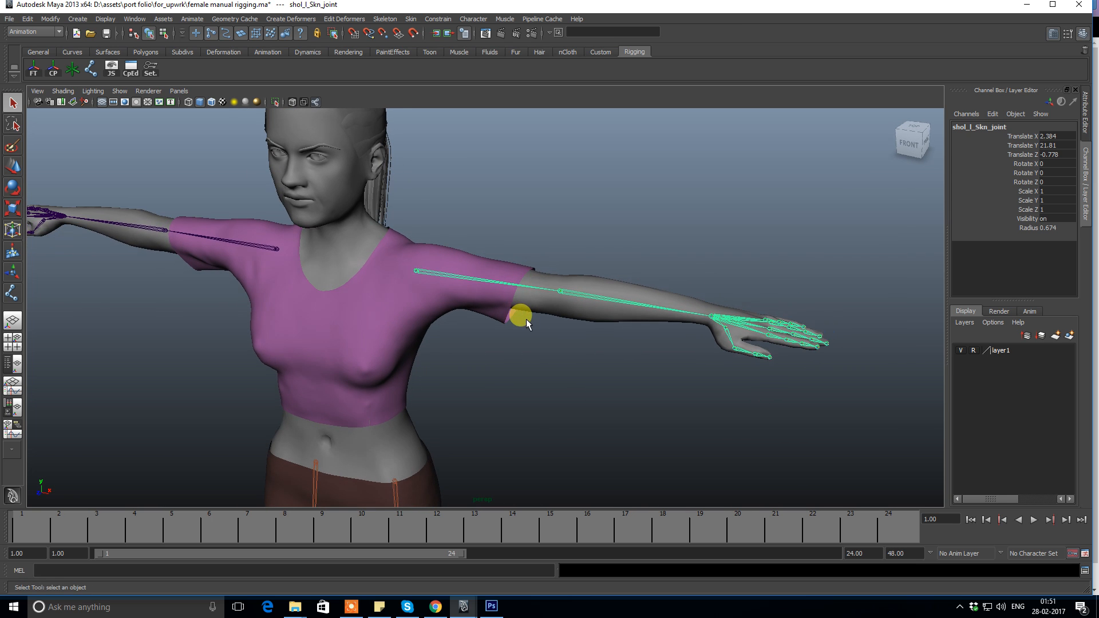
left_click(550, 203)
Duplicate the left arm skin joint chain from its shoulder joint and hide the duplicate.
left_click(417, 269)
key("ctrl+d")
mouse_move(551, 292)
left_mouse_down("alt")
mouse_move(583, 287)
mouse_move(567, 296)
left_mouse_up("alt")
left_click(13, 363)
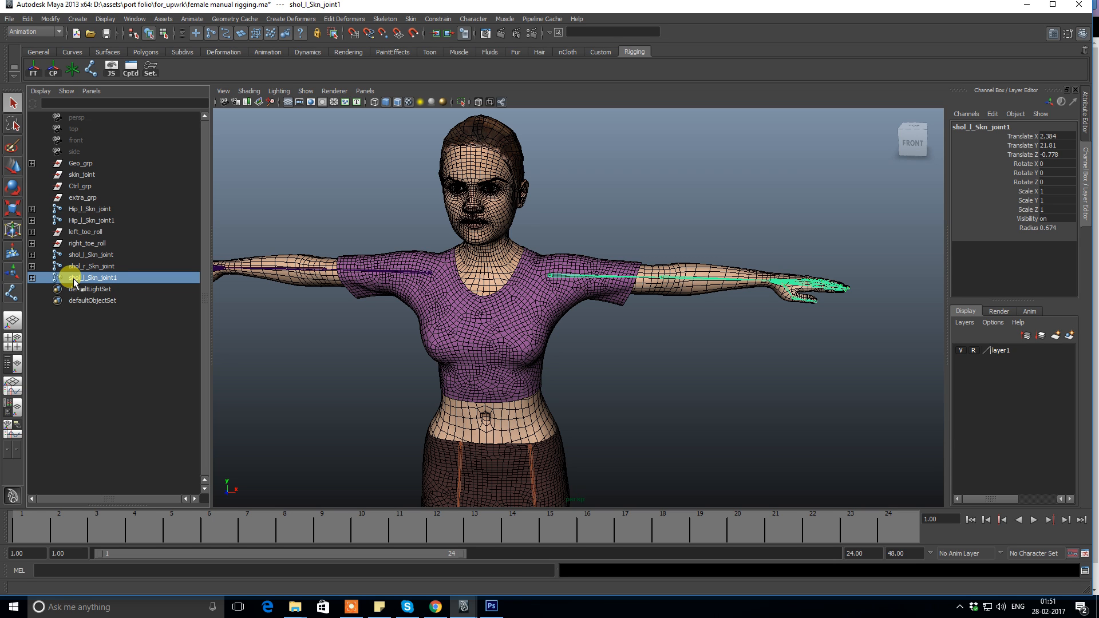
key("ctrl+h")
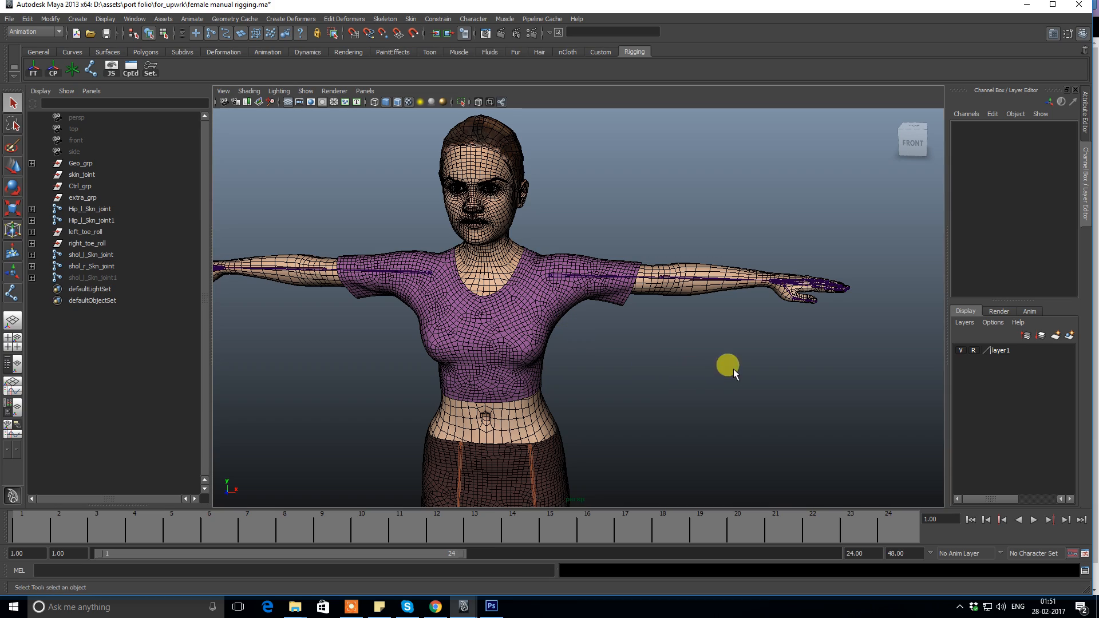
Create a display layer containing the original left arm chain shol_l_Skn_joint.
left_click(556, 273)
scroll(731, 358, "up", 5)
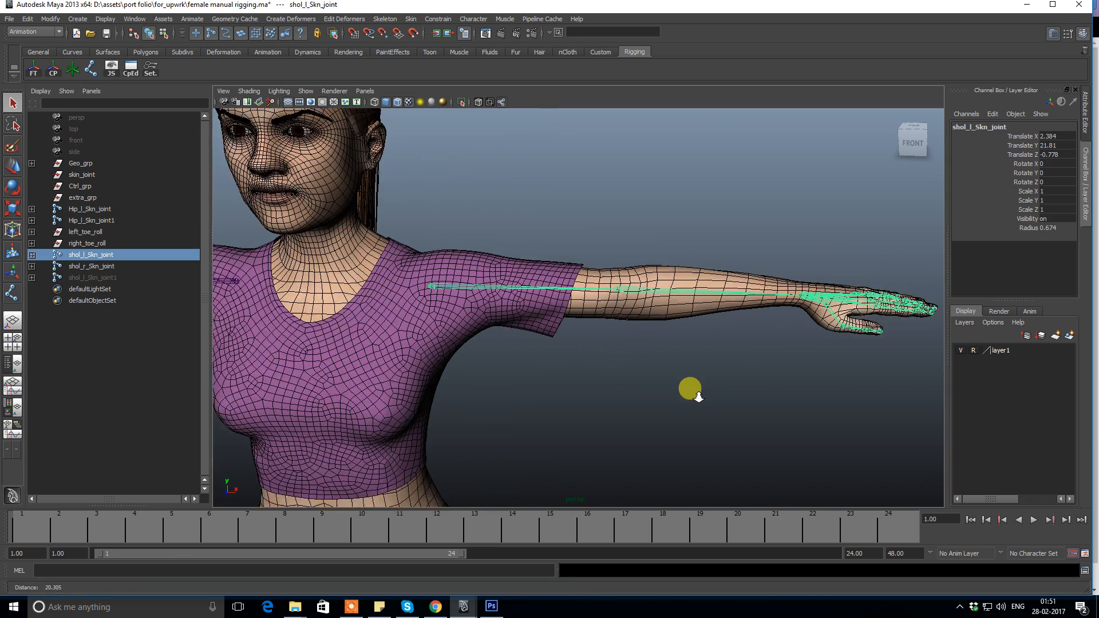
scroll(715, 401, "up", 2)
left_click(1069, 335)
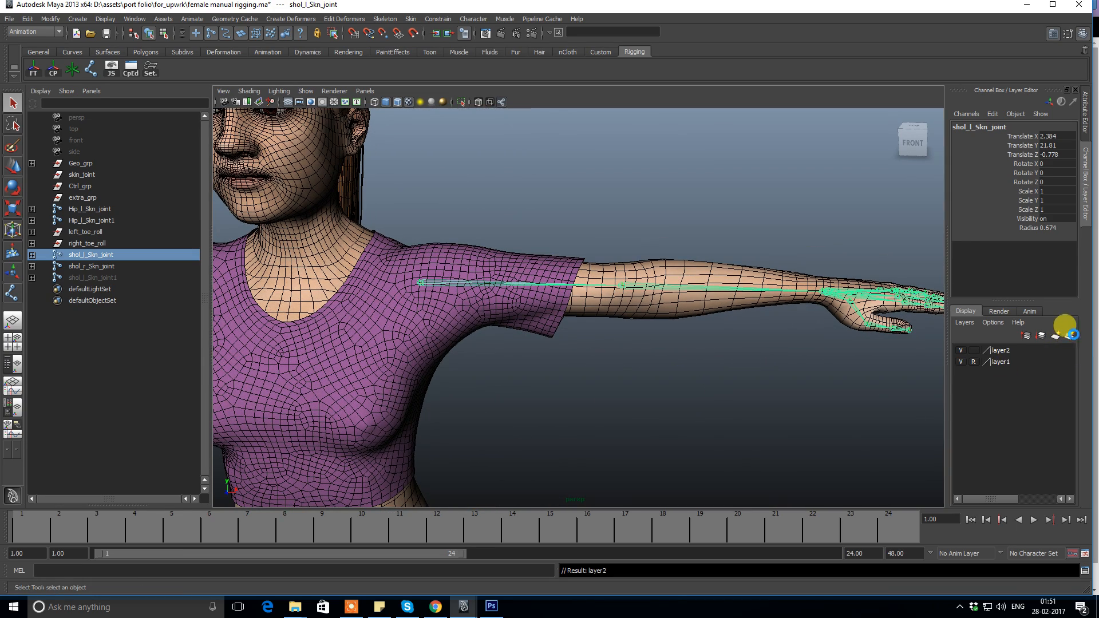
Name the new display layer handSknjoint and give it a dark red colour.
double_click(1056, 351)
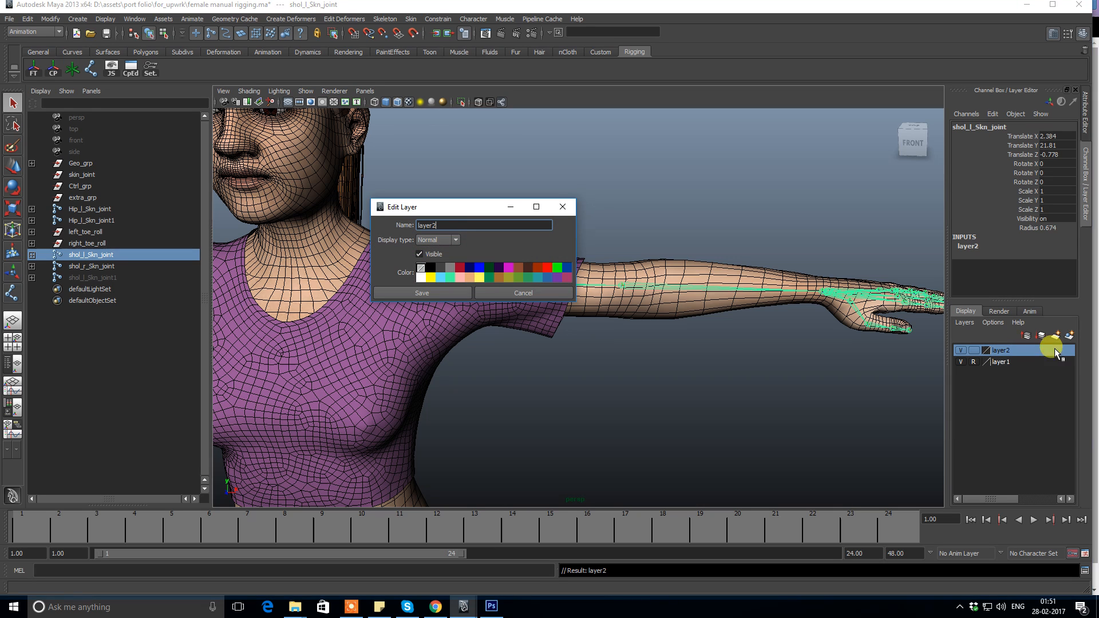
double_click(454, 224)
type("h")
key("BackSpace")
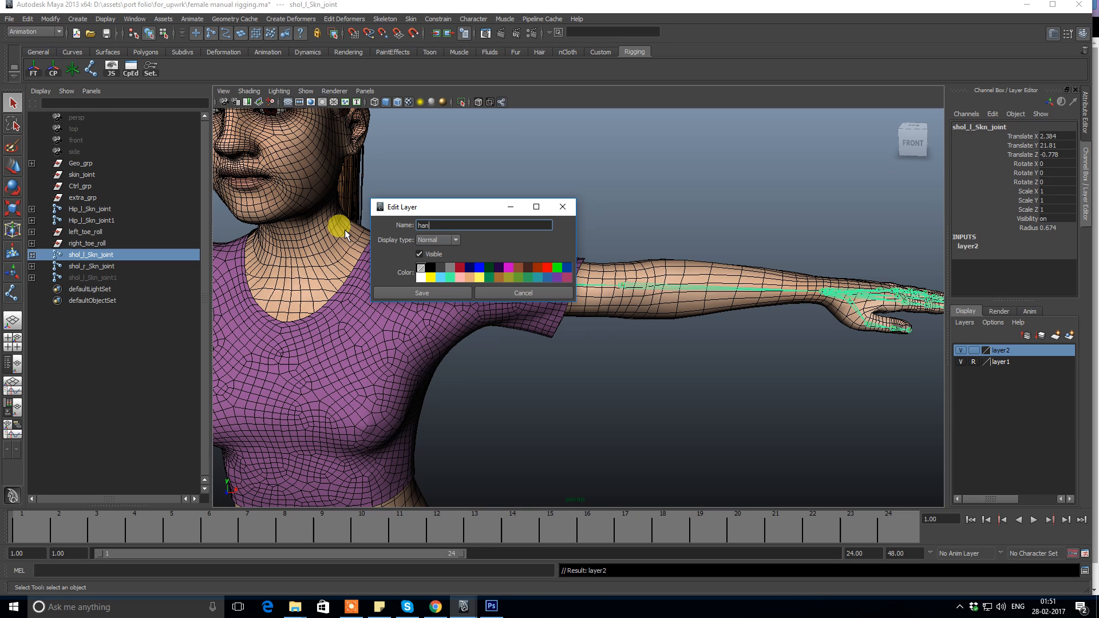
type("andSkn joint")
left_click(538, 268)
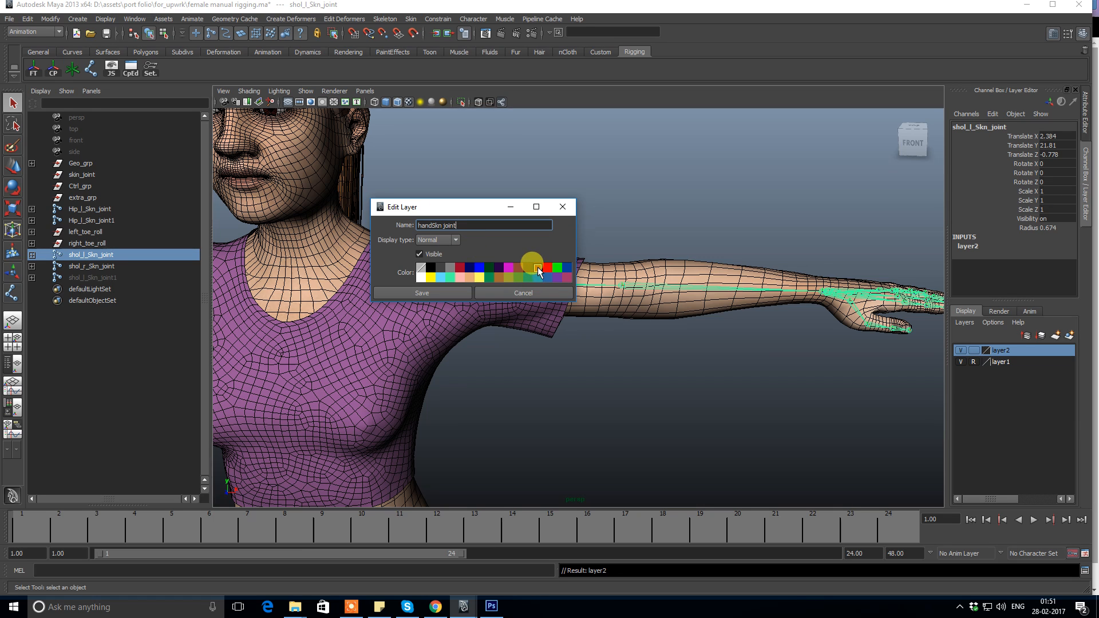
left_click(422, 292)
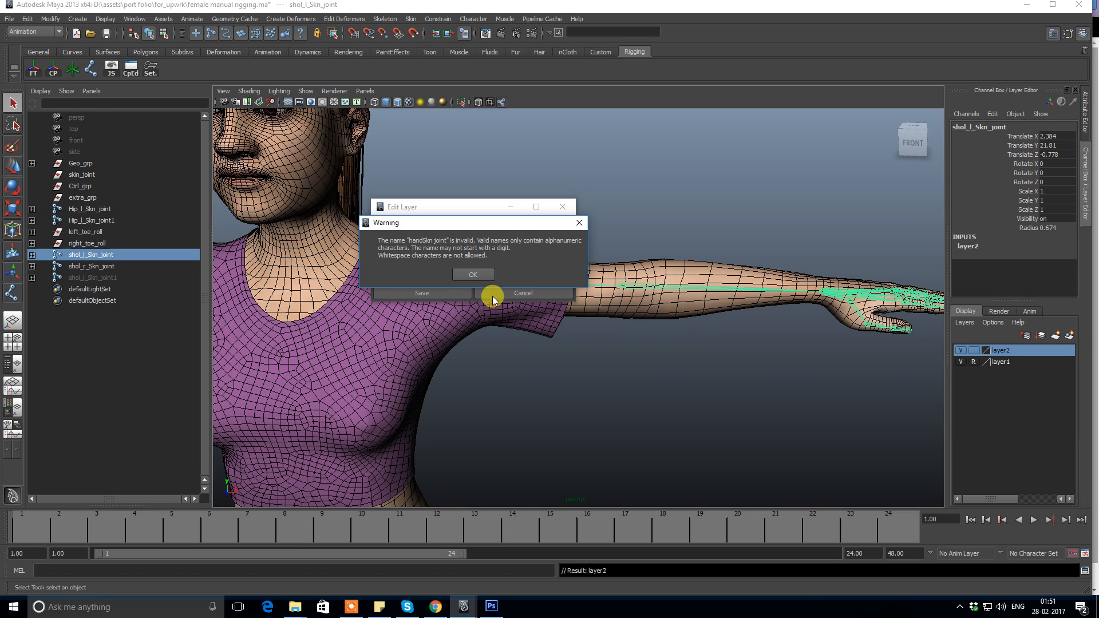
left_click(473, 274)
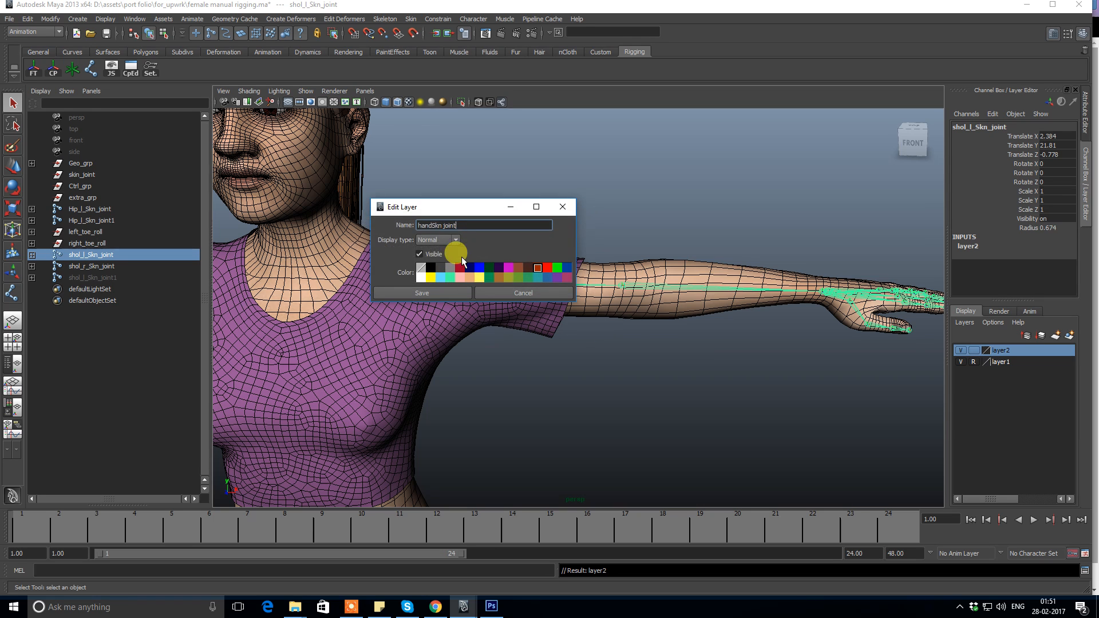
left_click(442, 225)
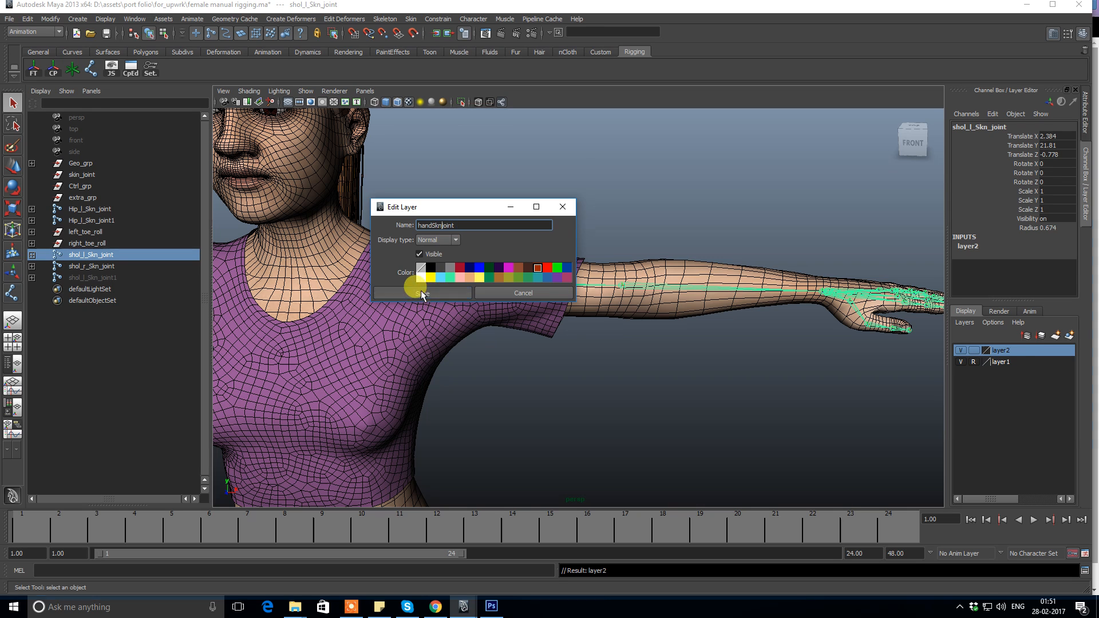
left_click(421, 293)
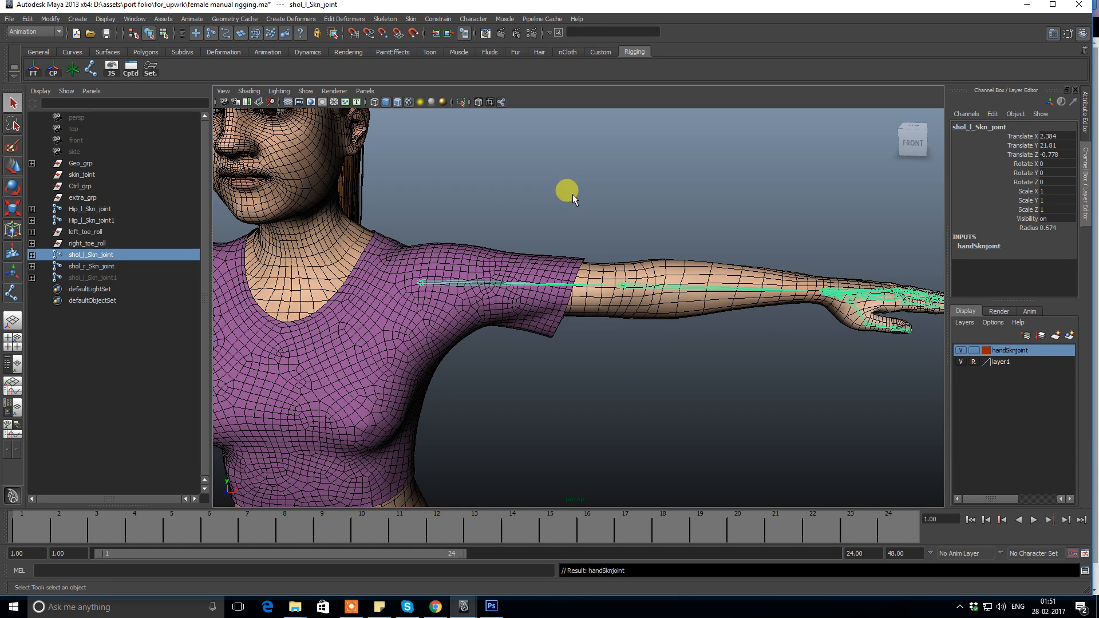
Hide the handSknjoint layer and unhide the duplicated chain shol_l_Skn_joint1.
left_click(565, 147)
left_click(961, 351)
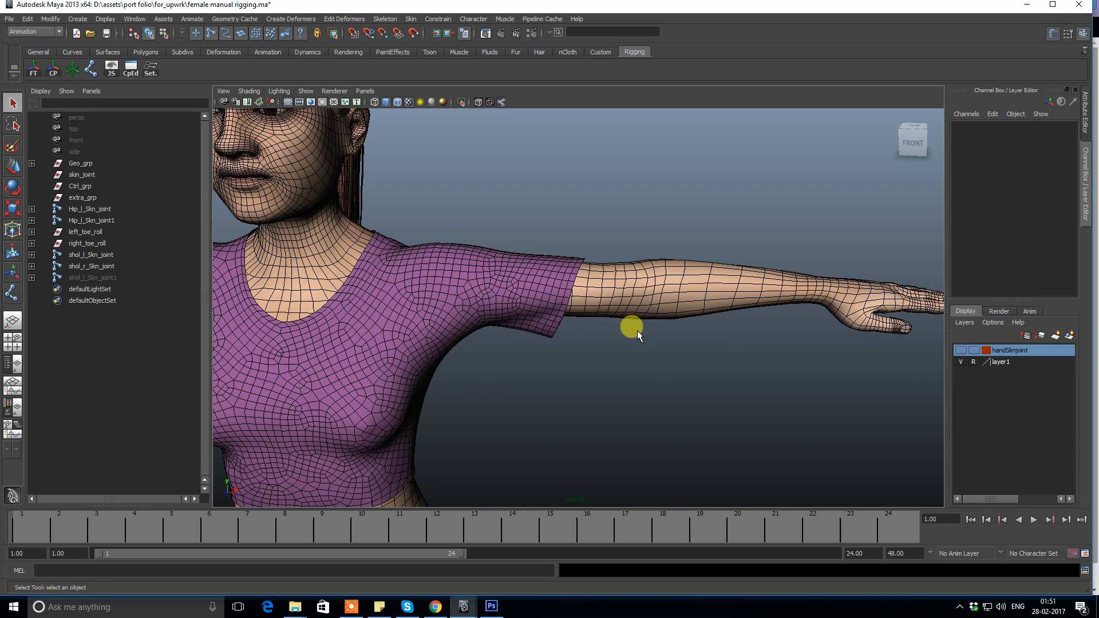
left_click_drag(637, 331, 717, 336, "alt")
left_click(73, 278)
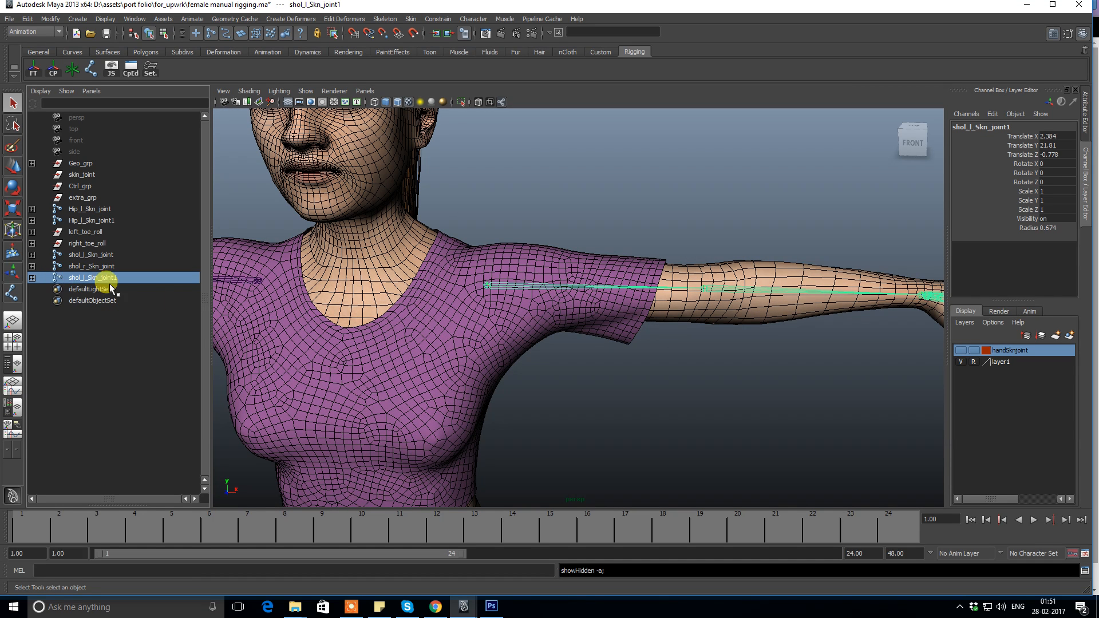
left_click(588, 174)
Delete all finger and thumb joints beyond the wrist from the duplicated left arm chain.
left_click_drag(589, 173, 534, 326, "alt")
right_click_drag(534, 326, 572, 352, "alt")
left_click_drag(573, 352, 640, 224, "alt")
left_click_drag(546, 186, 645, 313)
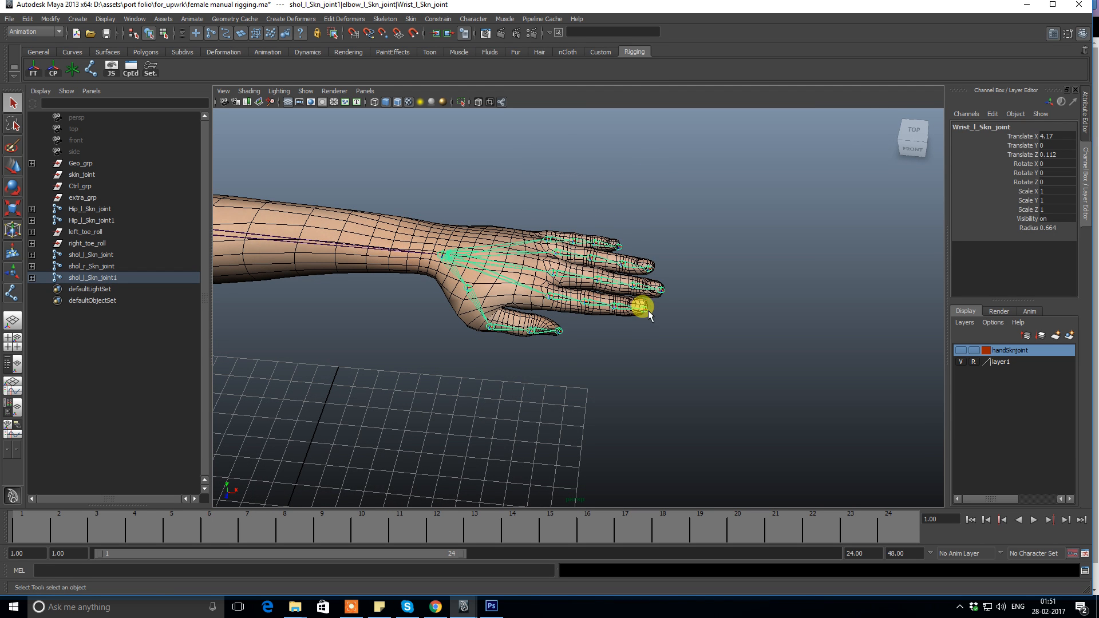
left_click(696, 220)
left_click_drag(557, 211, 648, 307)
key("Delete")
left_click(543, 237)
key("Delete")
left_click(547, 294)
key("Delete")
left_click(469, 292)
left_click(468, 290)
key("Delete")
Select the duplicated chain shol_l_Skn_joint1 and expand its hierarchy down to the wrist joint.
middle_click_drag(491, 286, 610, 293, "alt")
scroll(606, 296, "up", 3)
middle_click_drag(452, 345, 554, 358, "alt")
scroll(572, 359, "down", 2)
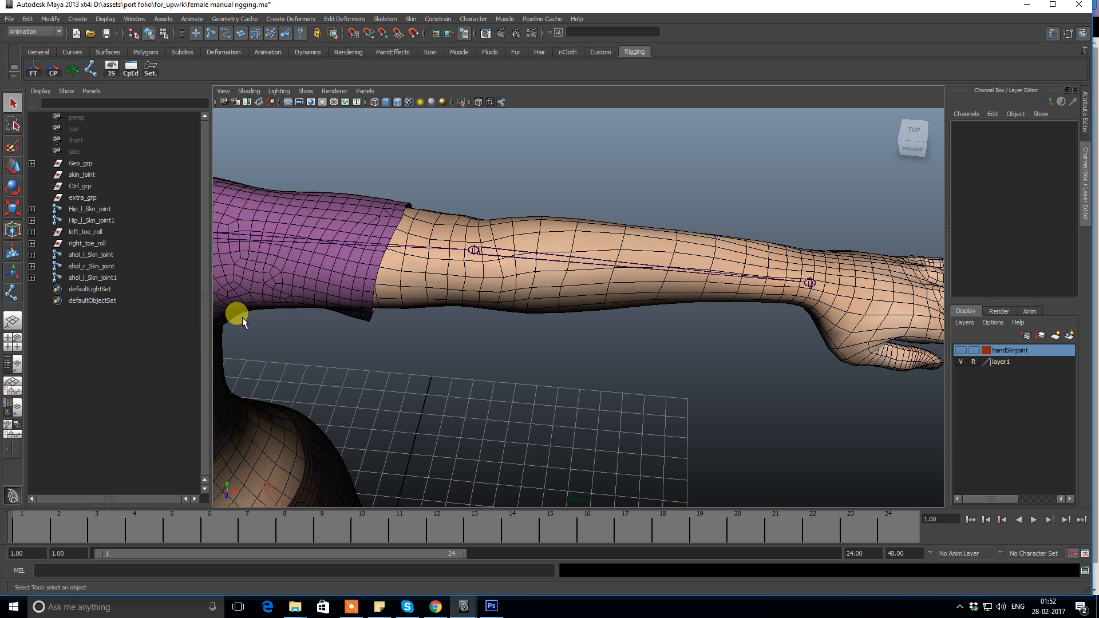
left_click(82, 277)
scroll(382, 294, "down", 3)
middle_click_drag(442, 293, 525, 293, "alt")
left_click(345, 248)
key("ctrl+z")
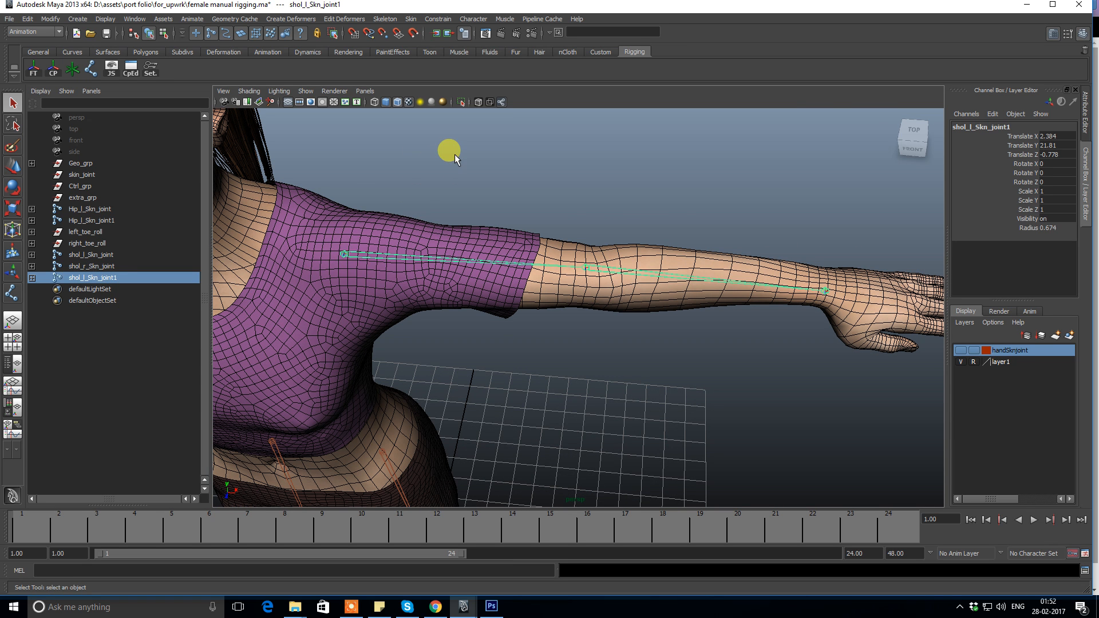
left_click(32, 278)
left_click(32, 289)
right_click_drag(355, 291, 478, 287, "alt")
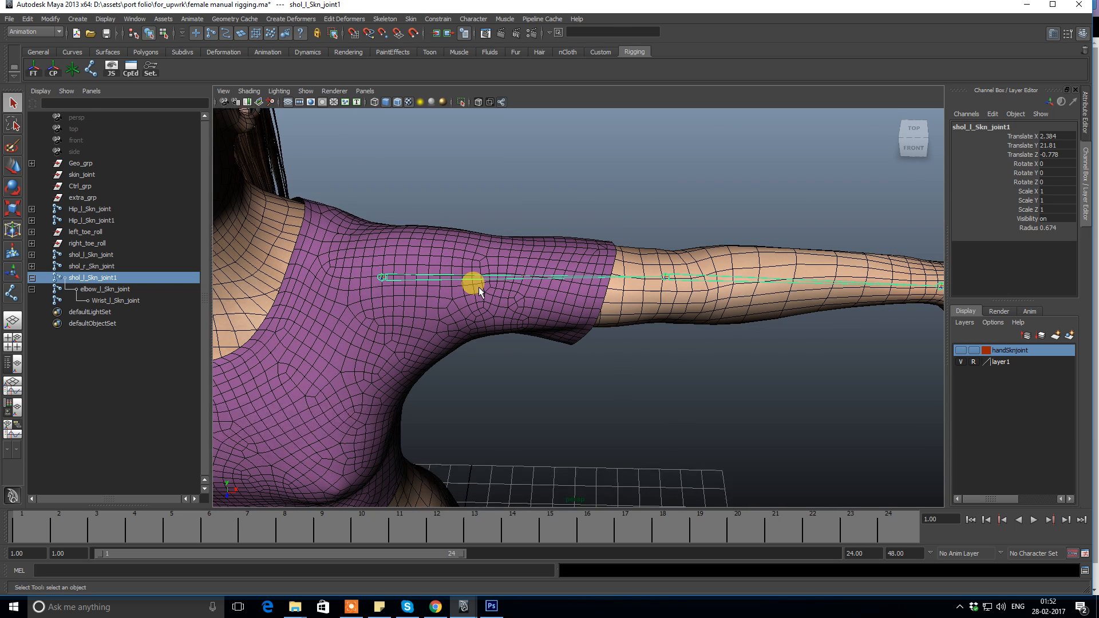
Rename the duplicated chain's joints shol_l_IK_joint1, elbow_l_IK_joint and Wrist_l_IK_joint.
double_click(91, 279)
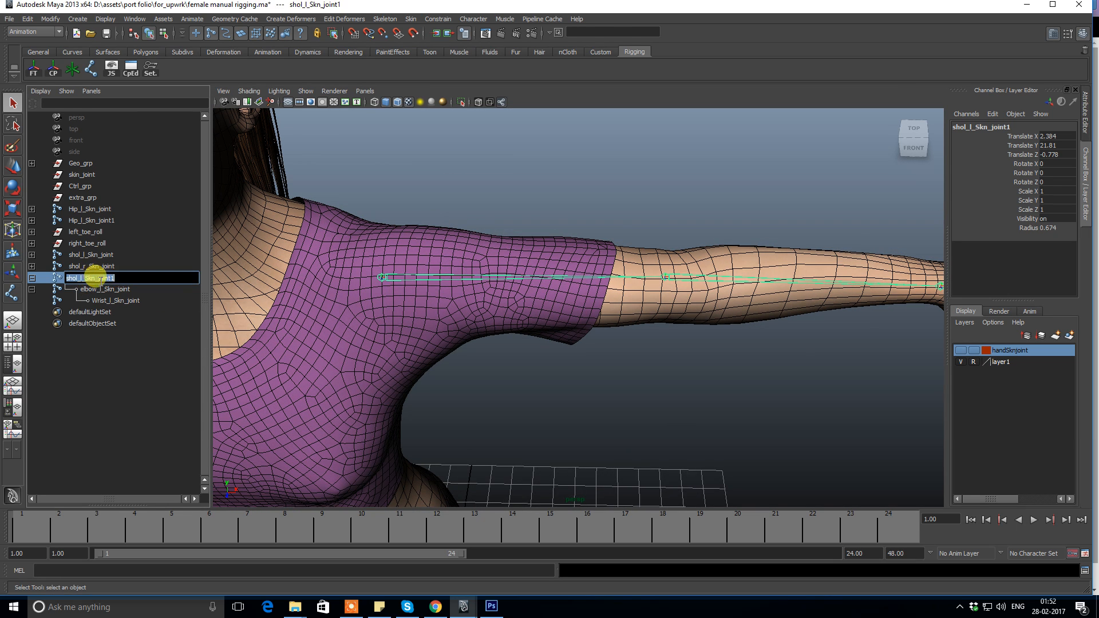
left_click(90, 278)
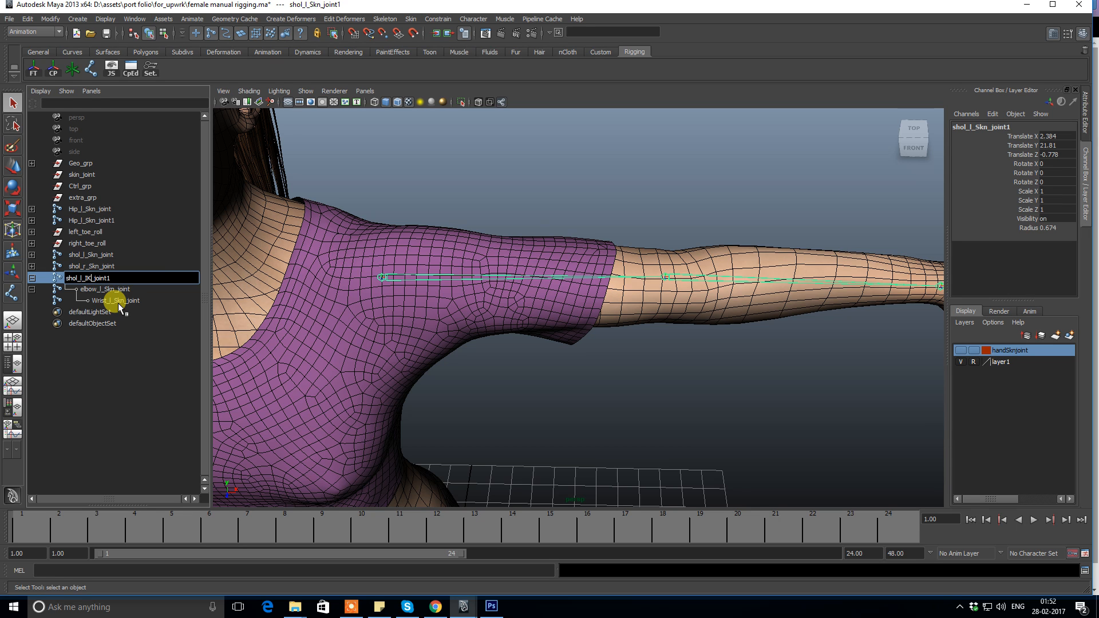
key("Return")
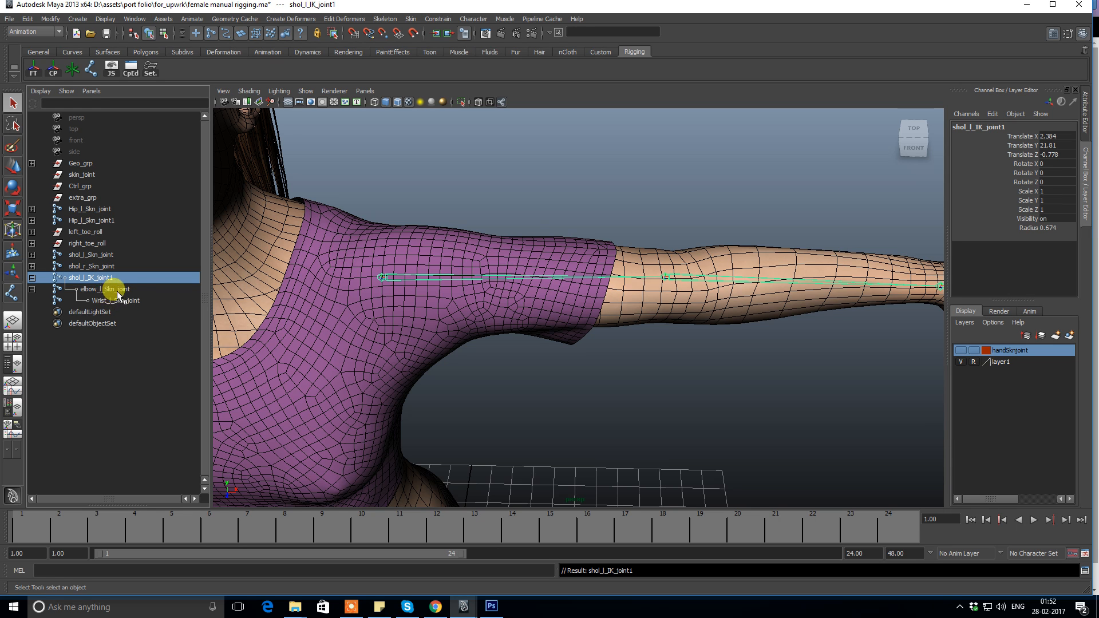
double_click(110, 289)
left_click(106, 290)
type("IK")
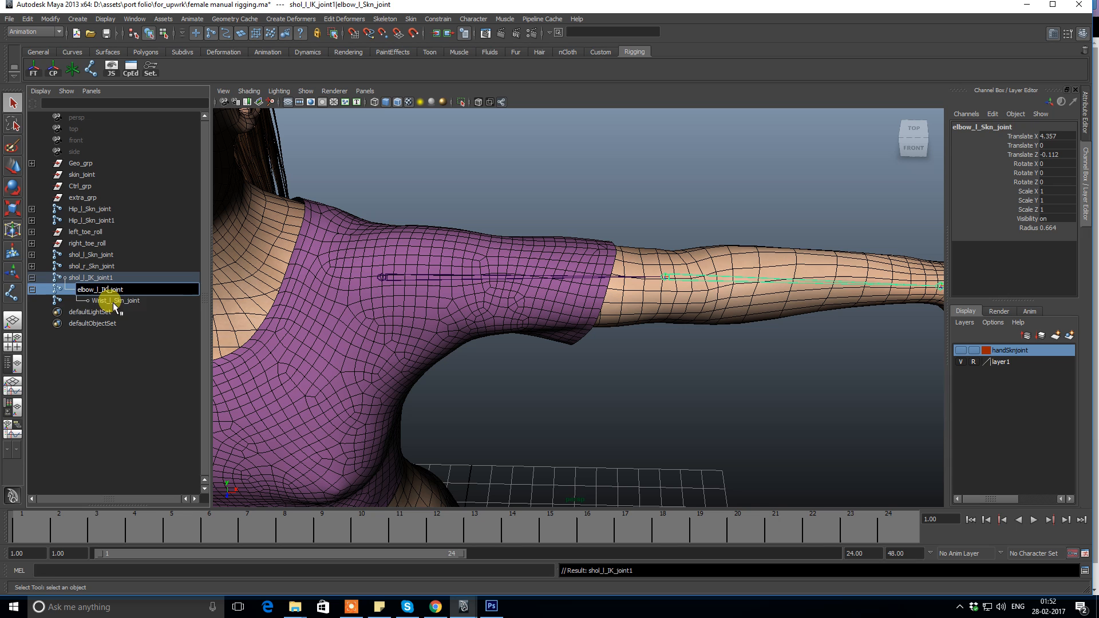
double_click(113, 301)
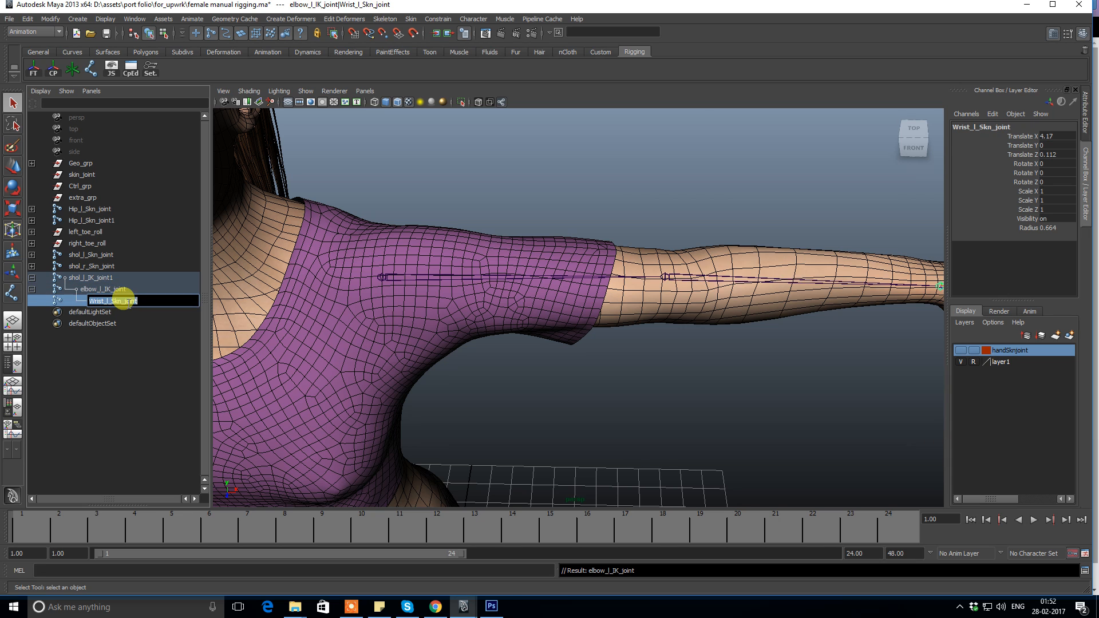
left_click(117, 295)
double_click(114, 300)
type("IK")
key("Return")
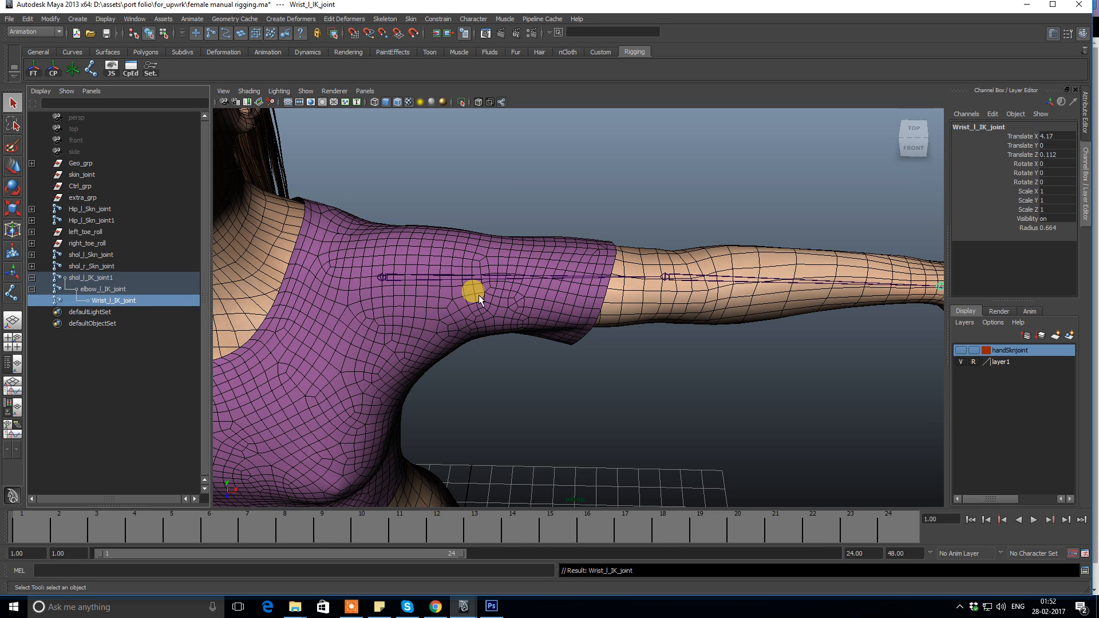
Duplicate the left arm IK chain from its shoulder joint and expand the copy's hierarchy.
left_click(512, 160)
right_click_drag(596, 234, 493, 252, "alt")
left_click_drag(492, 252, 447, 265, "alt")
right_click_drag(447, 265, 484, 349, "alt")
left_click(330, 290)
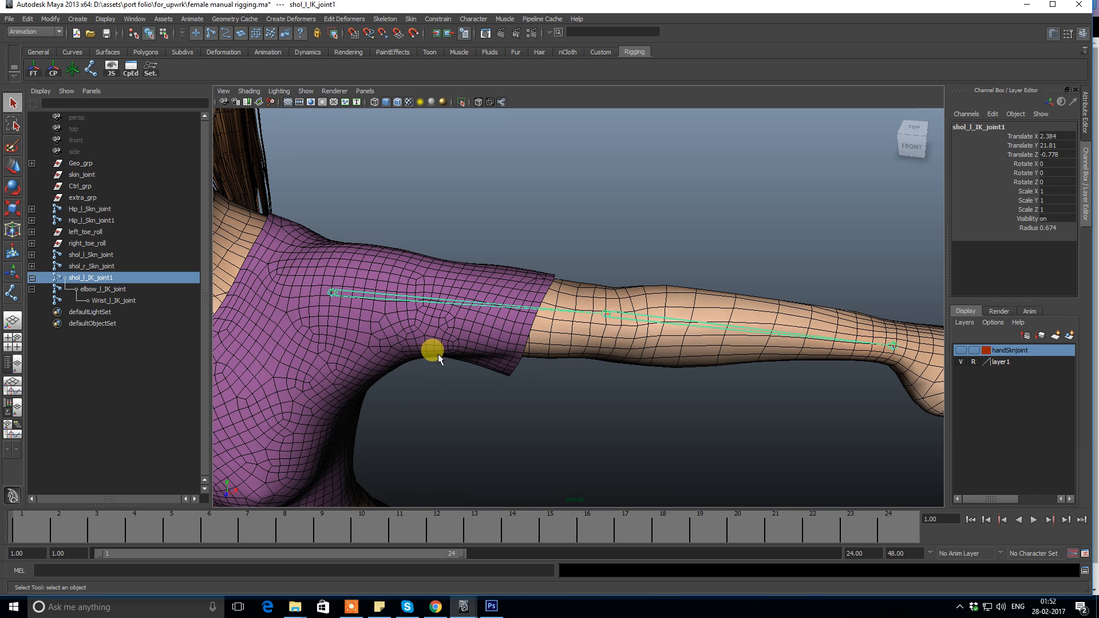
key("ctrl+d")
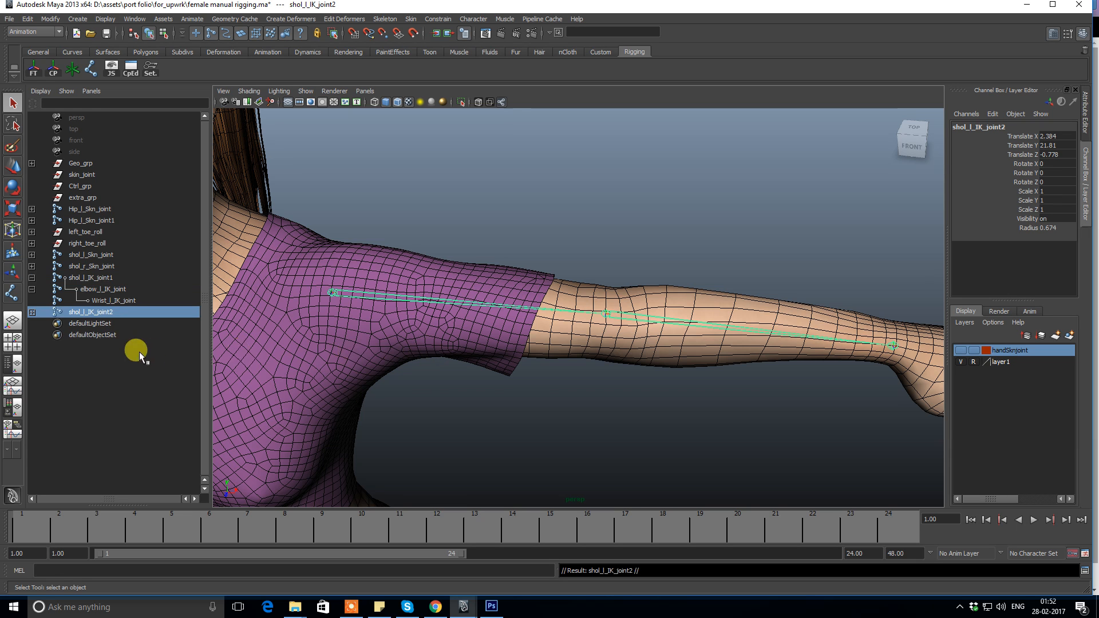
left_click(32, 313)
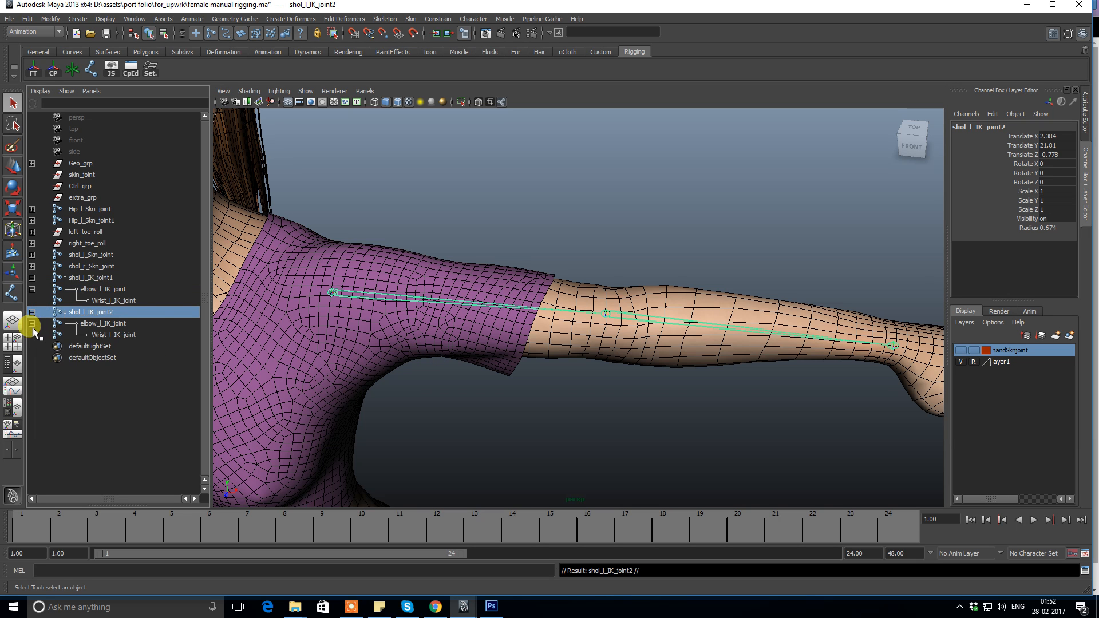
Rename the second copy's joints shol_l_FK_joint2, elbow_l_FK_joint and Wrist_l_FK_joint.
double_click(91, 314)
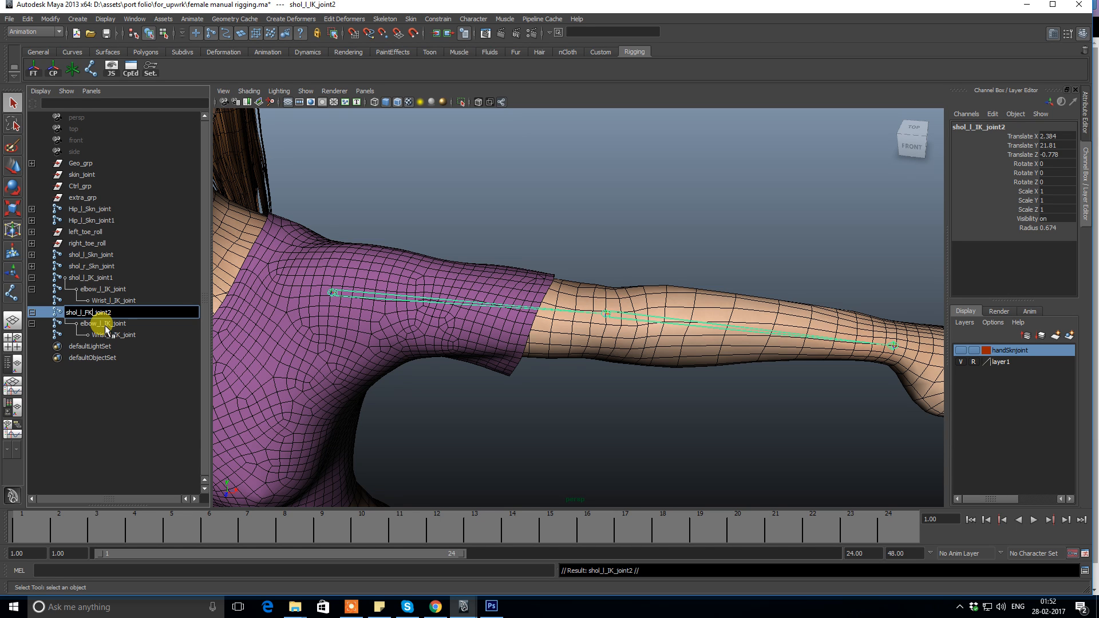
key("Return")
double_click(105, 324)
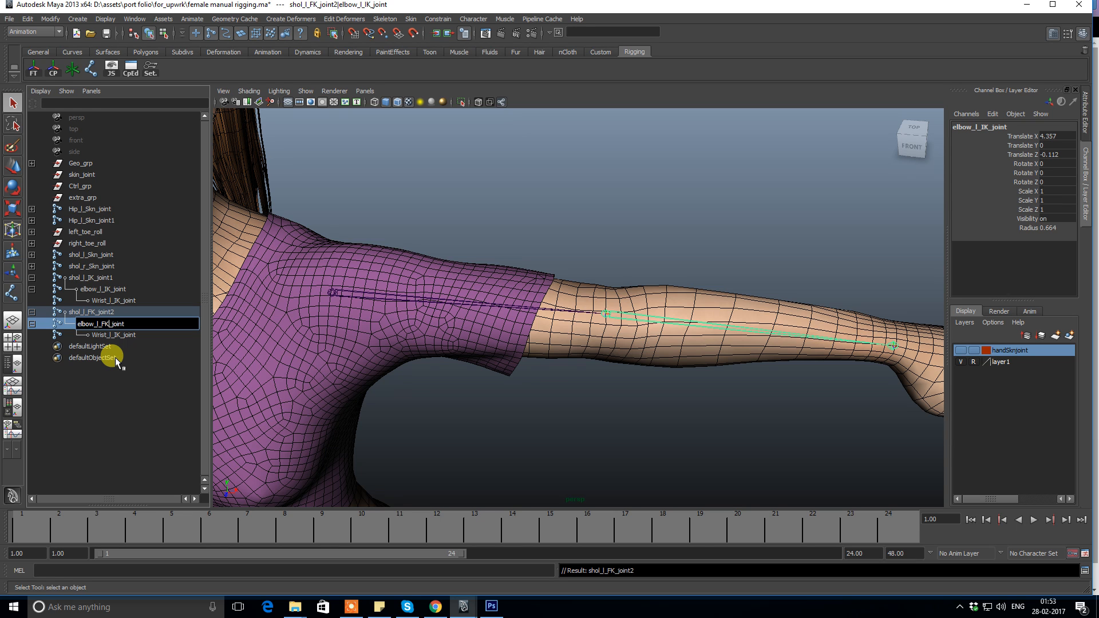
key("Return")
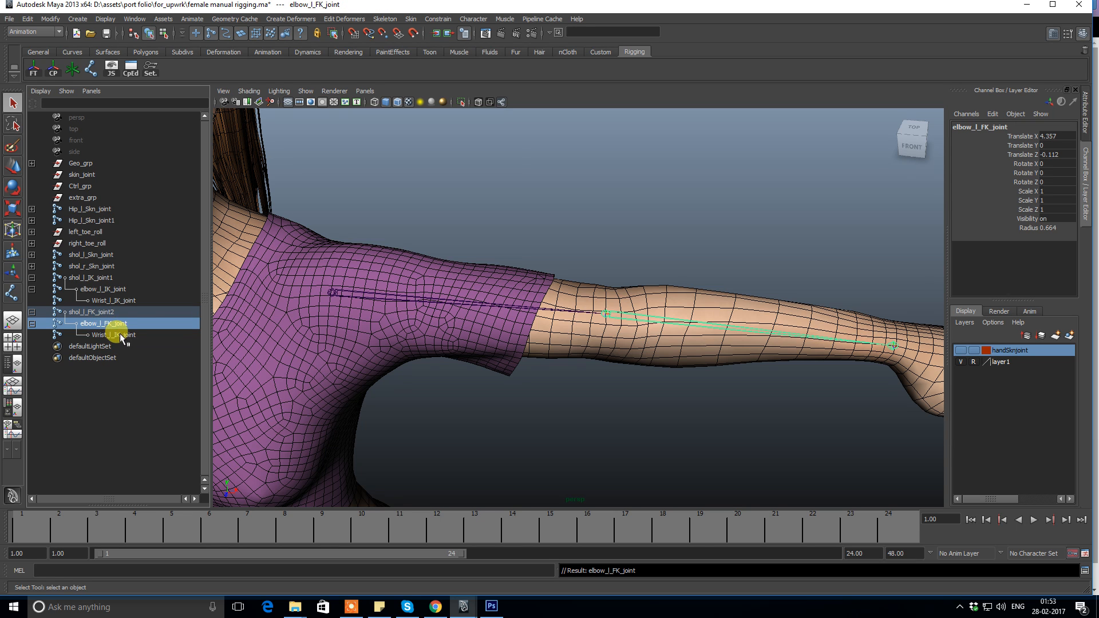
double_click(117, 335)
left_click(110, 335)
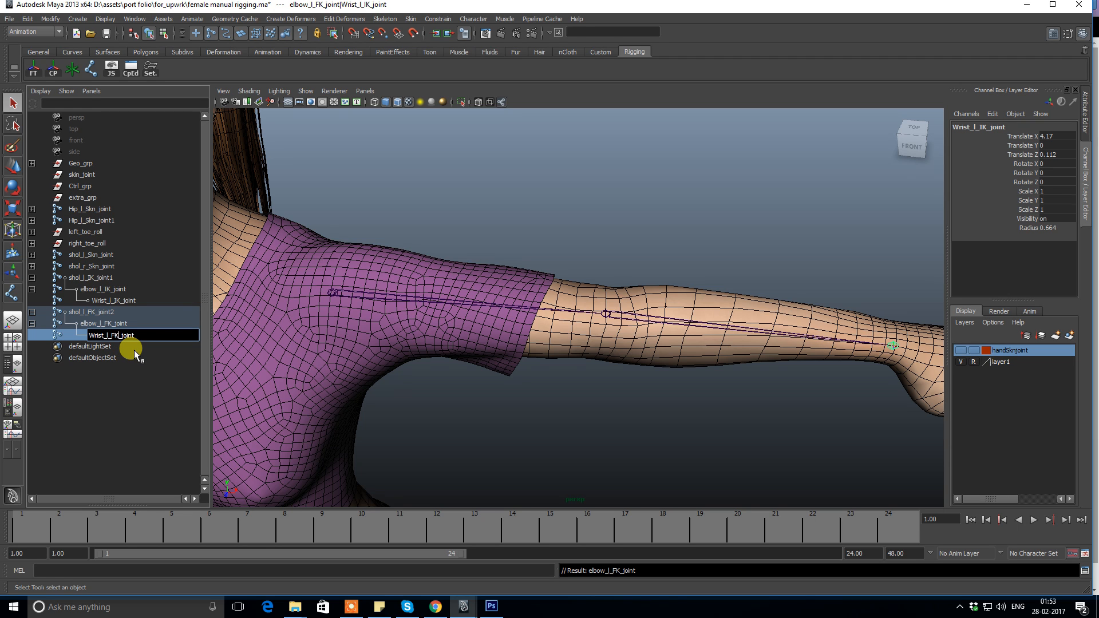
key("Return")
Examine the overlapping IK and FK joint chains in the left arm from several angles.
left_click(473, 213)
right_click_drag(592, 281, 544, 266, "alt")
middle_click_drag(595, 261, 528, 268, "alt")
left_click_drag(528, 268, 662, 265, "alt")
right_click_drag(662, 266, 577, 274, "alt")
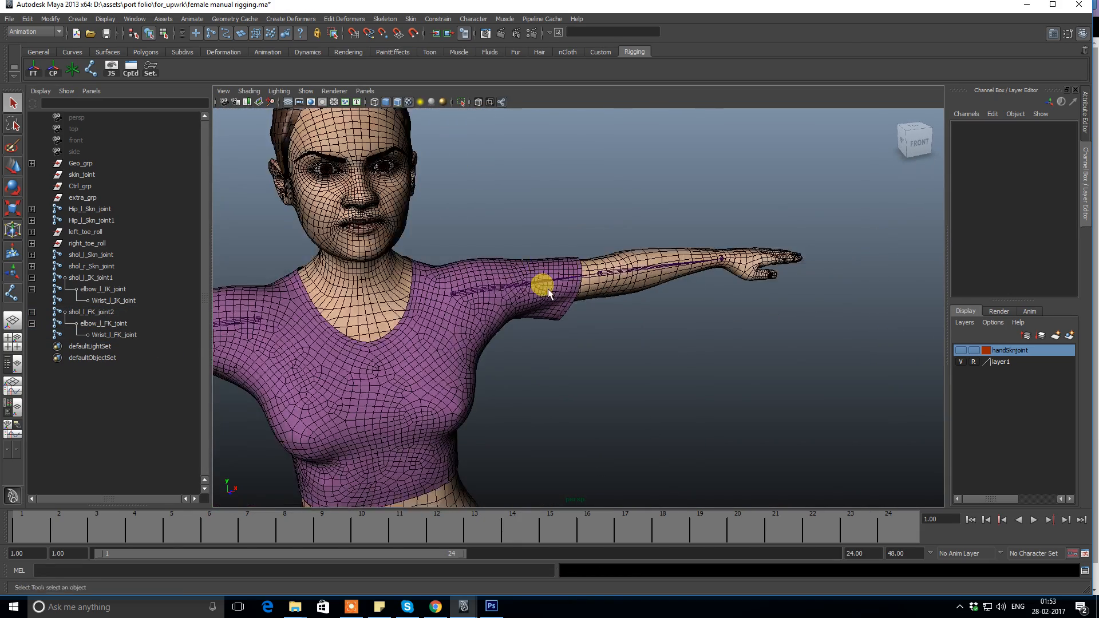
right_click_drag(627, 301, 530, 300, "alt")
left_click_drag(530, 280, 469, 294, "alt")
right_click_drag(468, 294, 557, 340, "alt")
left_click_drag(557, 340, 547, 332, "alt")
right_click_drag(547, 332, 588, 360, "alt")
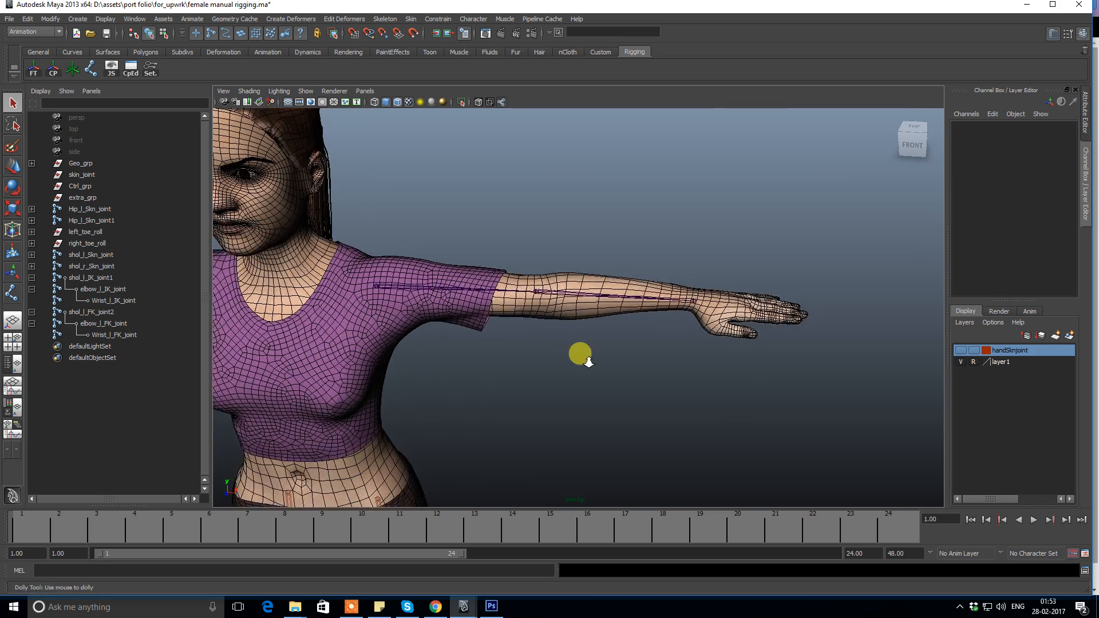
Make the handSknjoint layer visible so the hand joints display together with the left arm chains.
left_click_drag(589, 361, 577, 352, "alt")
middle_click_drag(423, 274, 476, 283, "alt")
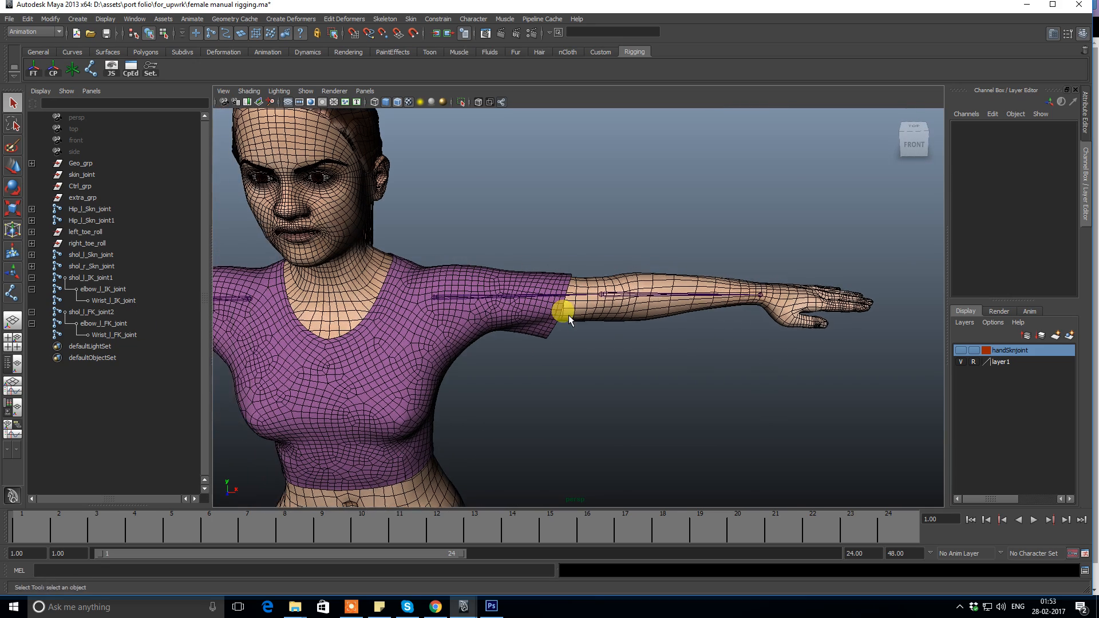
left_click(960, 351)
left_click_drag(569, 332, 596, 363, "alt")
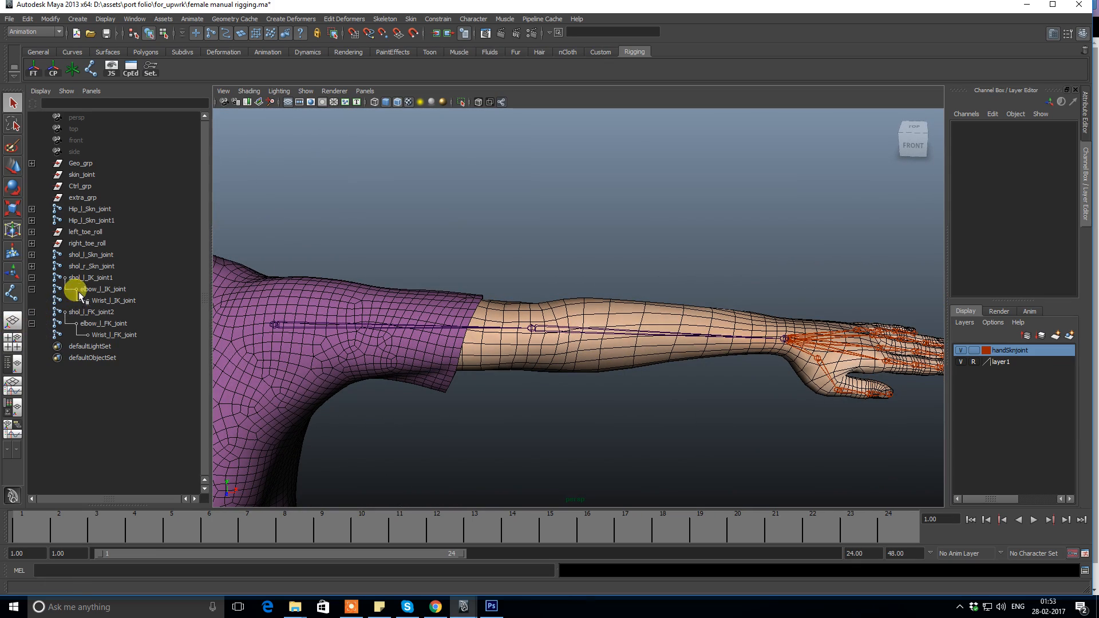
Expand the shol_r_Skn_joint hierarchy down to the right hand's finger joints.
left_click(90, 280)
left_click(104, 323)
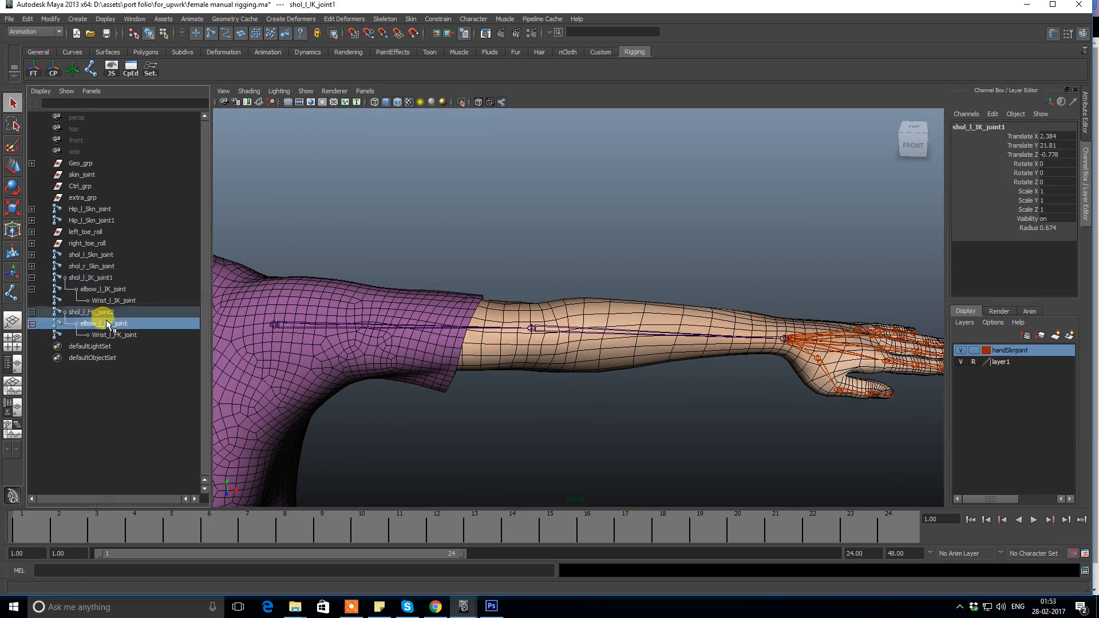
left_click(96, 267)
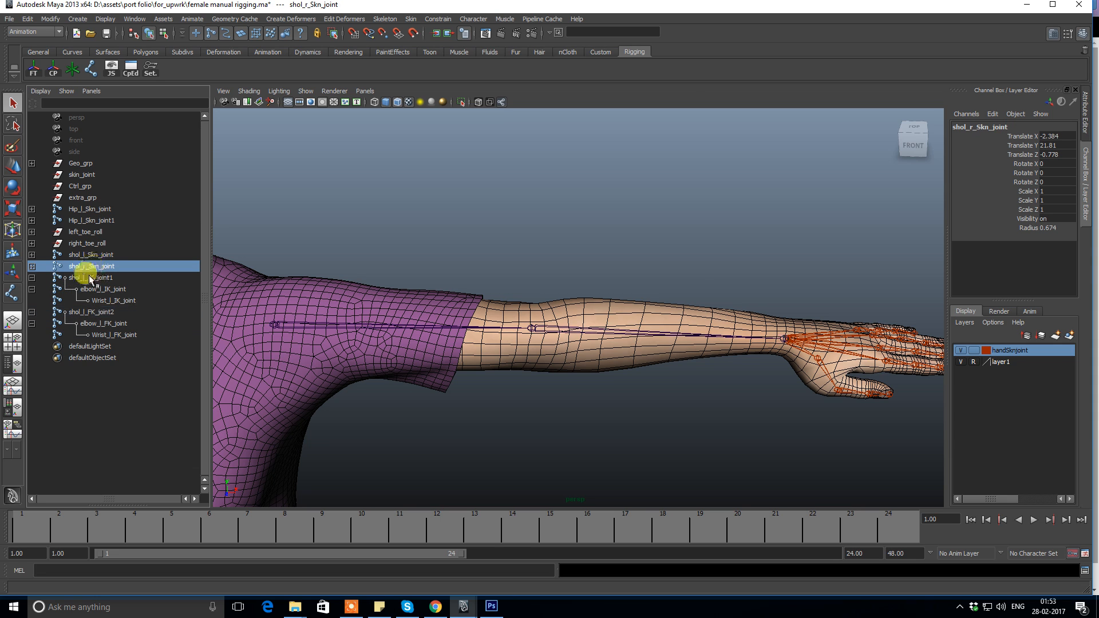
left_click(32, 265)
left_click(32, 278)
left_click(32, 289)
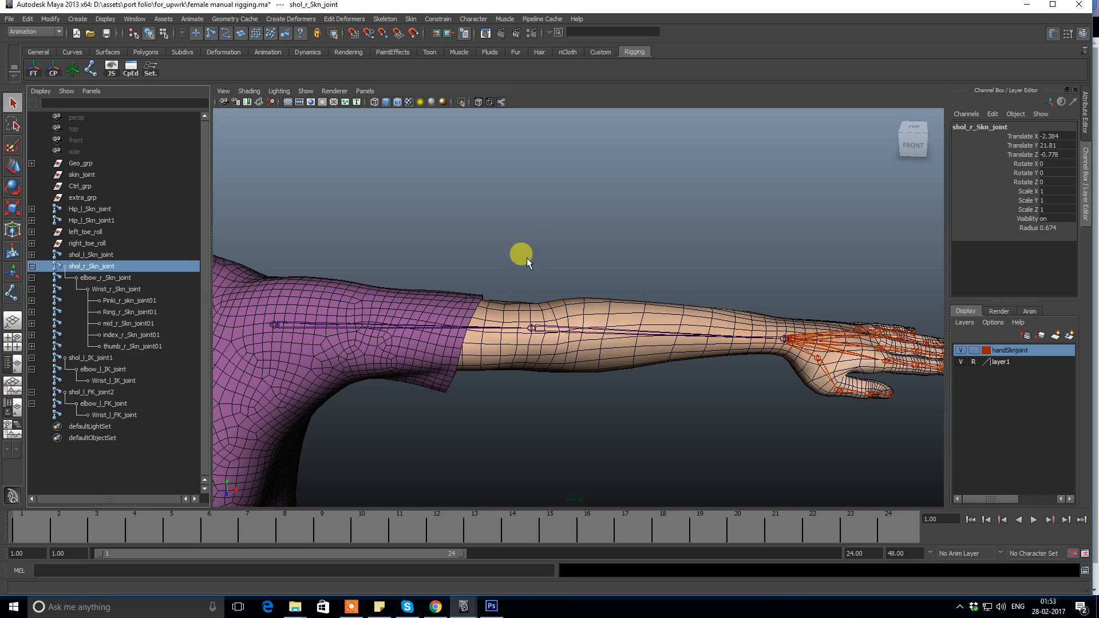
Examine the left arm and hand joints from several angles, and collapse the finger joints under Wrist_r_Skn_joint.
left_click(524, 211)
scroll(556, 273, "down", 4)
middle_click_drag(425, 329, 493, 279, "alt")
scroll(494, 278, "up", 2)
left_click_drag(493, 278, 427, 246, "alt")
scroll(504, 258, "up", 2)
middle_click_drag(524, 259, 493, 351, "alt")
left_click_drag(493, 351, 263, 326, "alt")
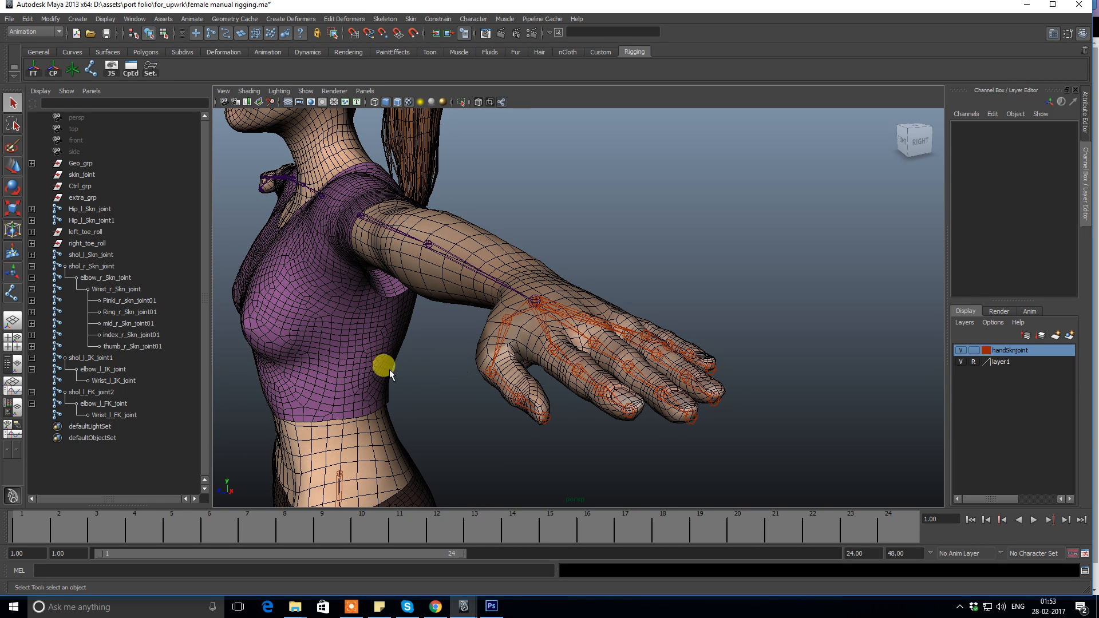
left_click(32, 289)
left_click(122, 289)
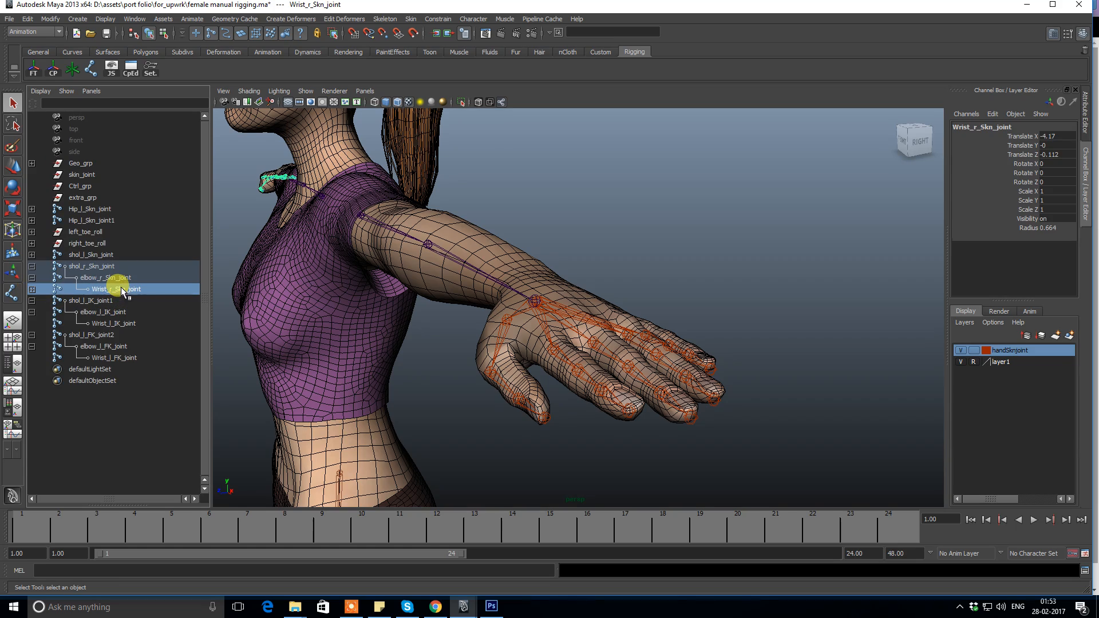
left_click_drag(473, 327, 544, 332, "alt")
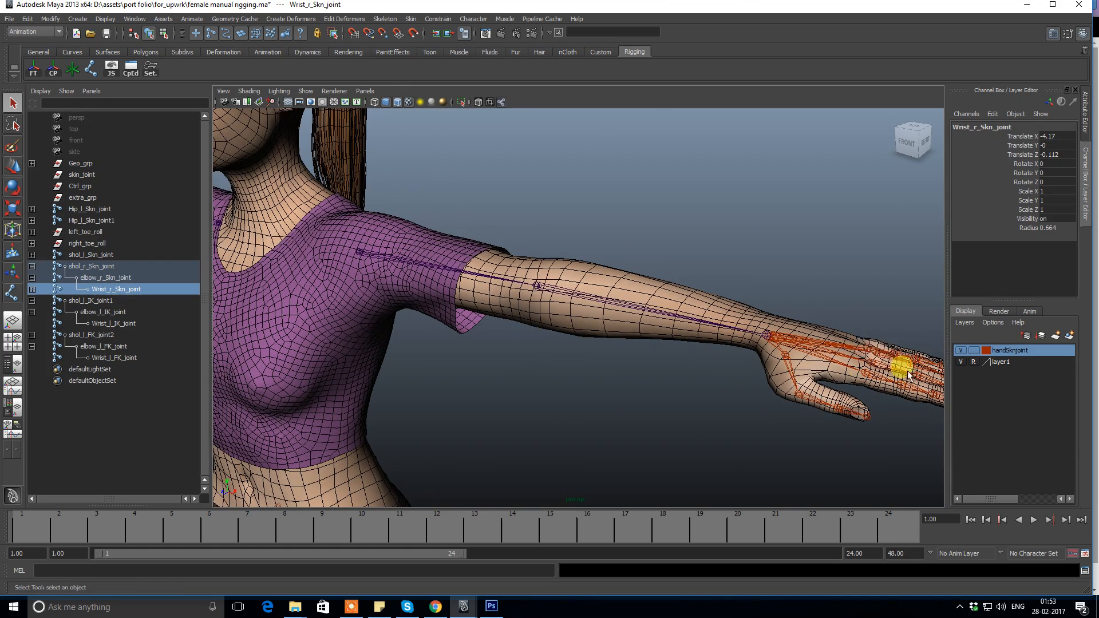
left_click(783, 231)
scroll(647, 253, "down", 5)
left_click_drag(535, 254, 581, 240, "alt")
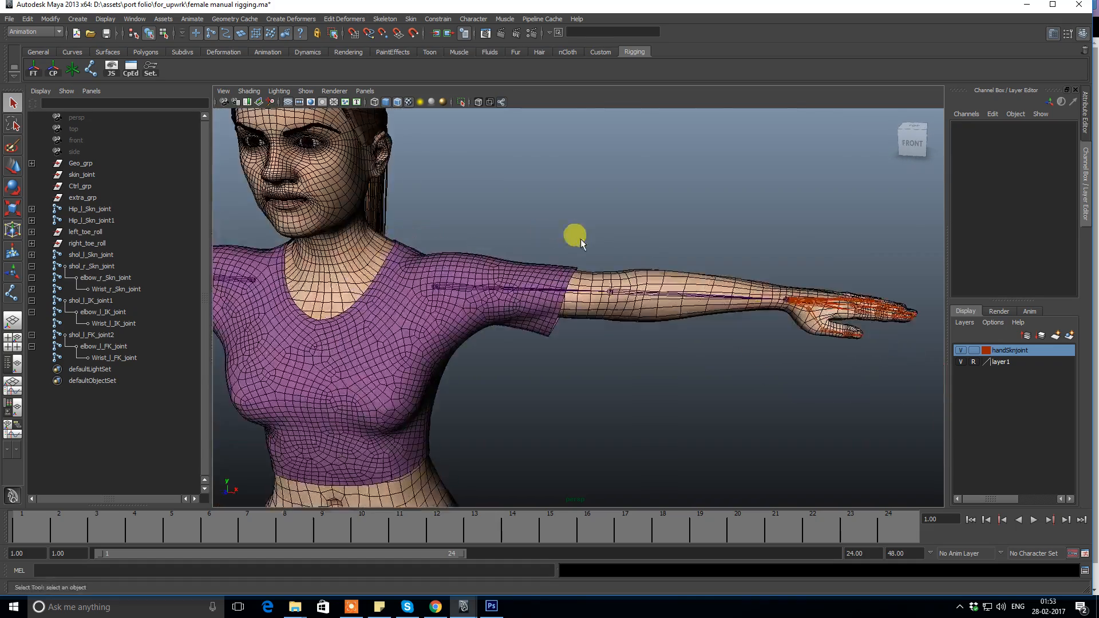
scroll(572, 246, "up", 5)
middle_click_drag(507, 281, 548, 260, "alt")
left_click_drag(547, 260, 475, 246, "alt")
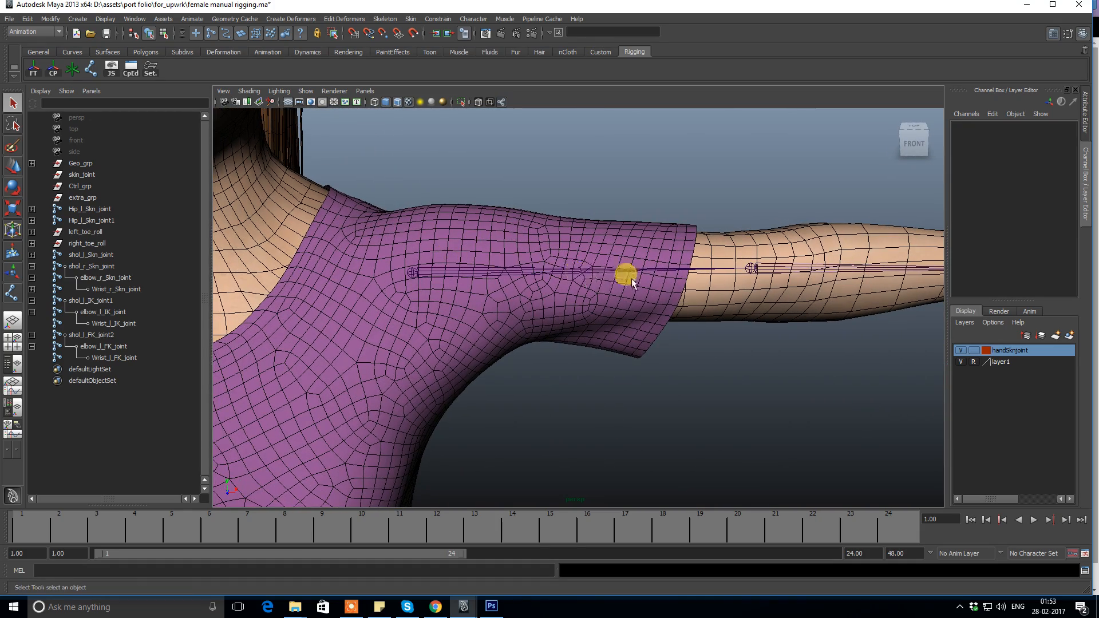
right_click_drag(708, 301, 578, 299, "alt")
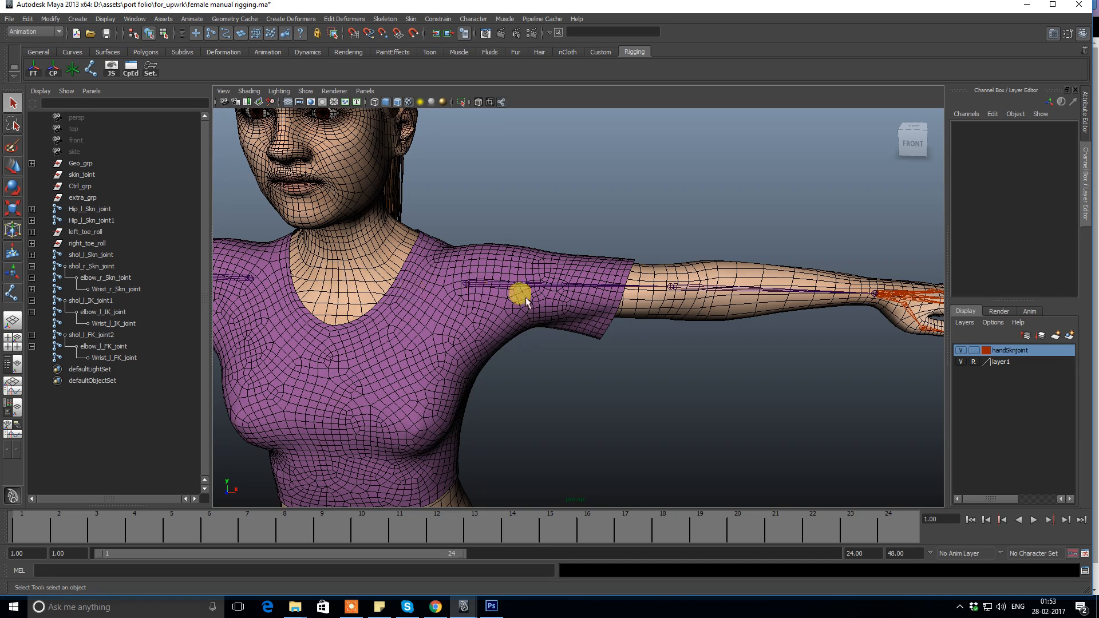
right_click_drag(520, 296, 600, 309, "alt")
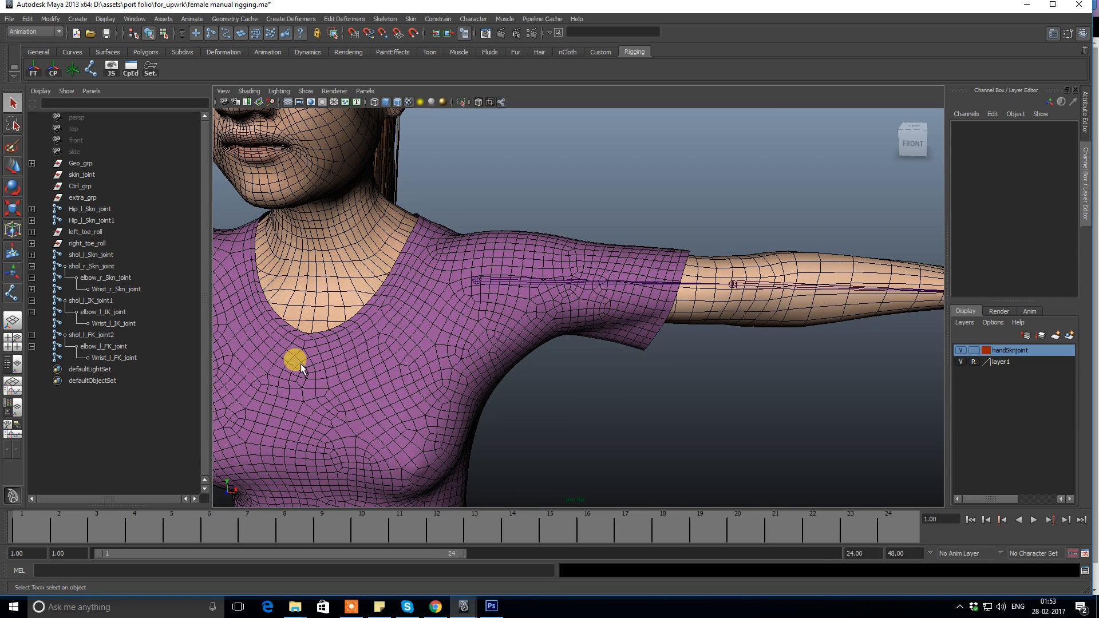
left_click(86, 302)
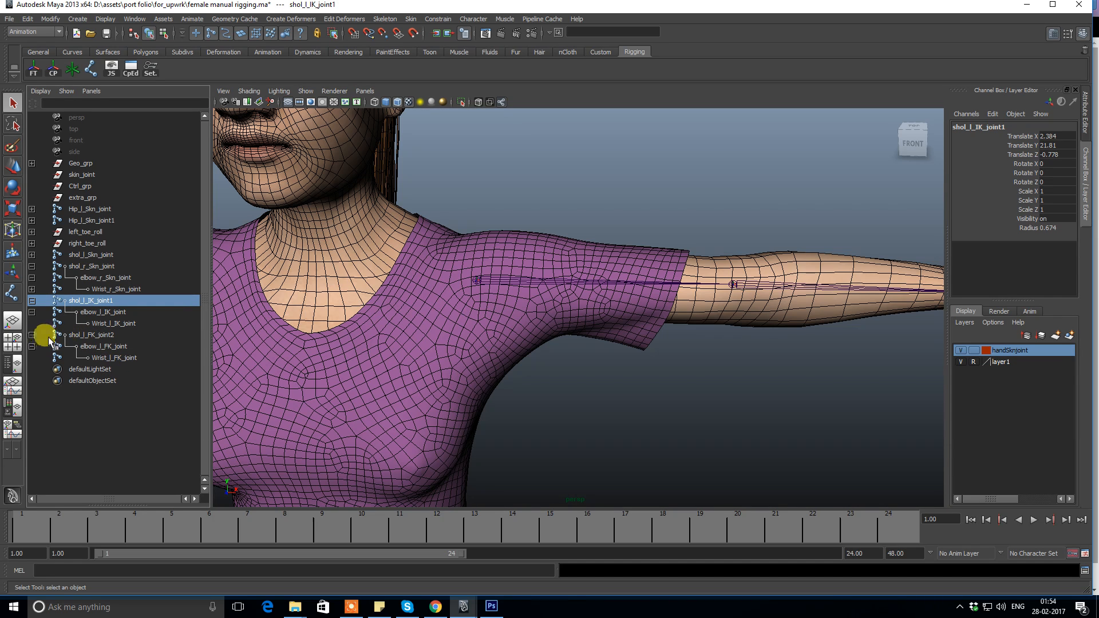
left_click(95, 335, "ctrl")
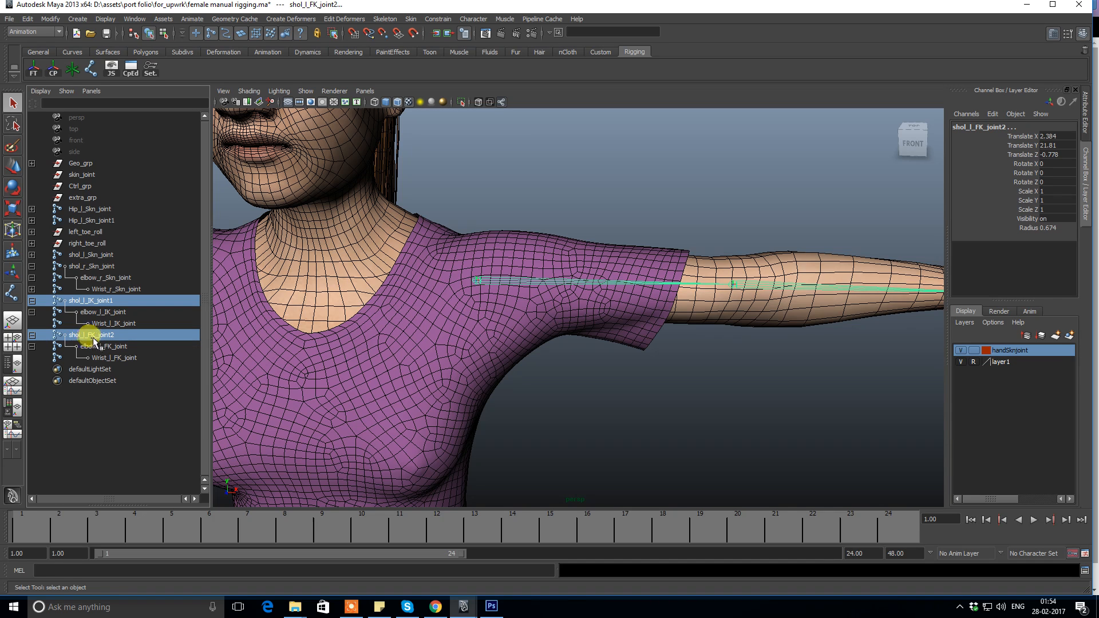
left_click(90, 256, "ctrl")
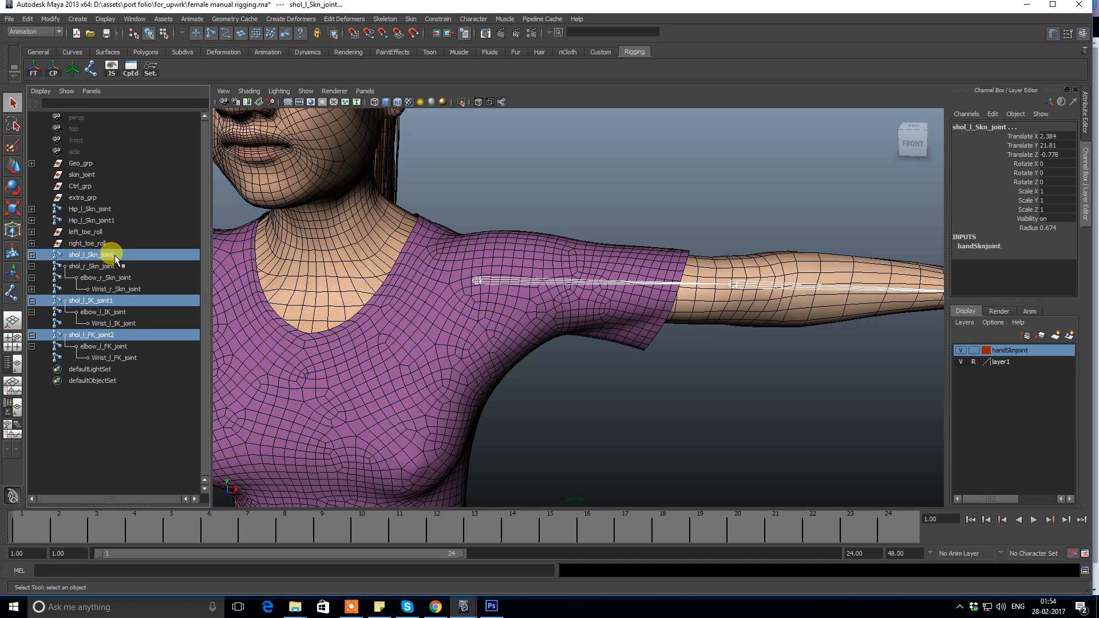
Collapse the shol_r_Skn_joint hierarchy, expand shol_l_Skn_joint down to its wrist joint, and clear the selection.
left_click(85, 266)
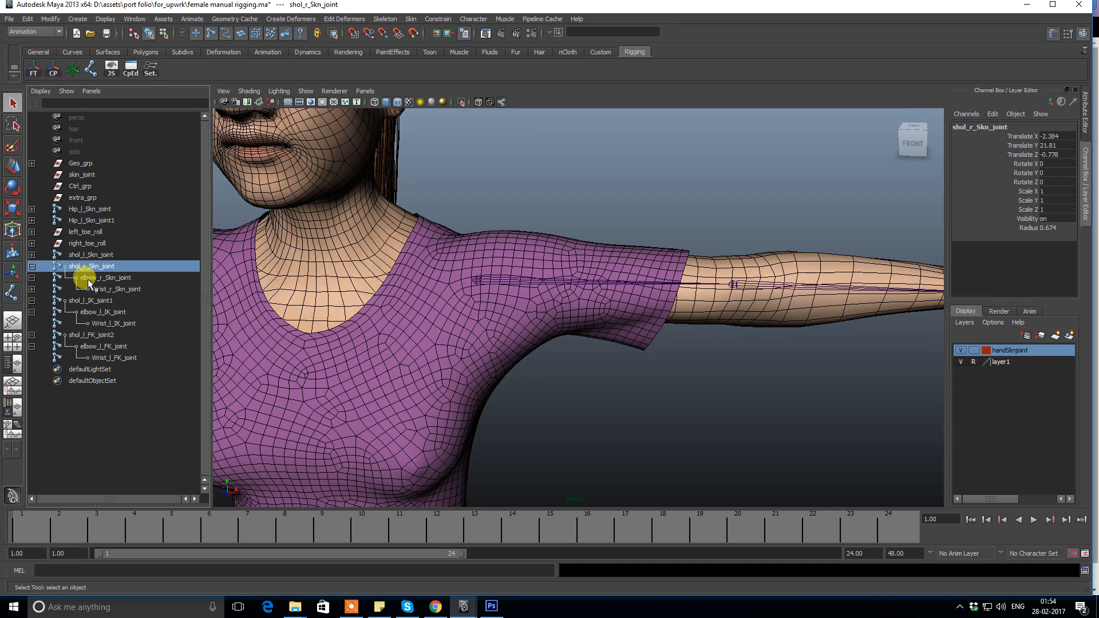
left_click(32, 267)
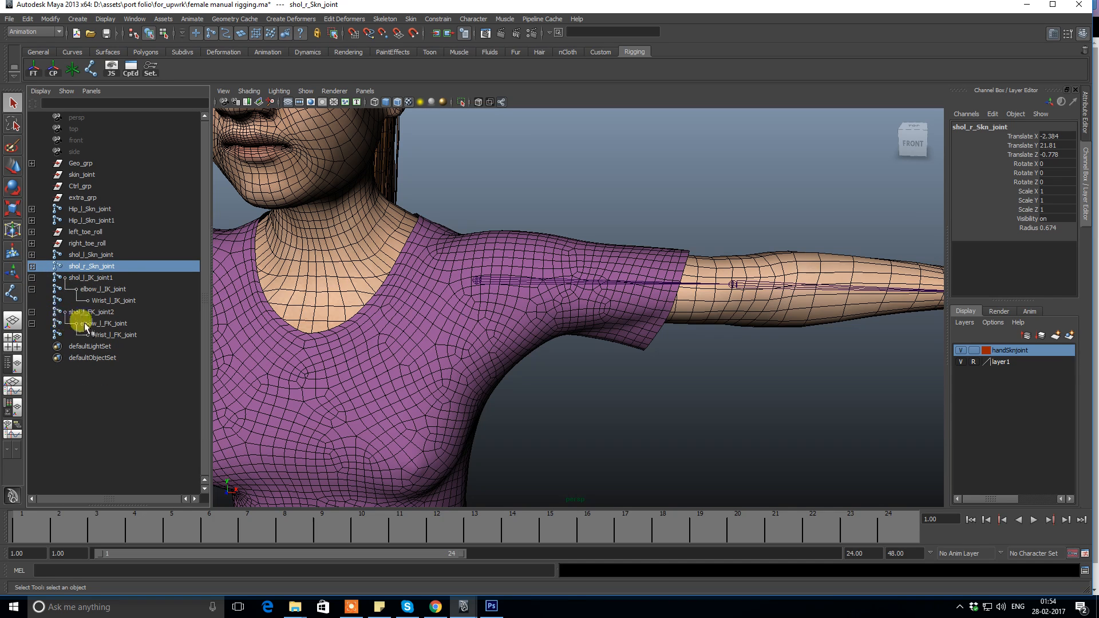
left_click(100, 289)
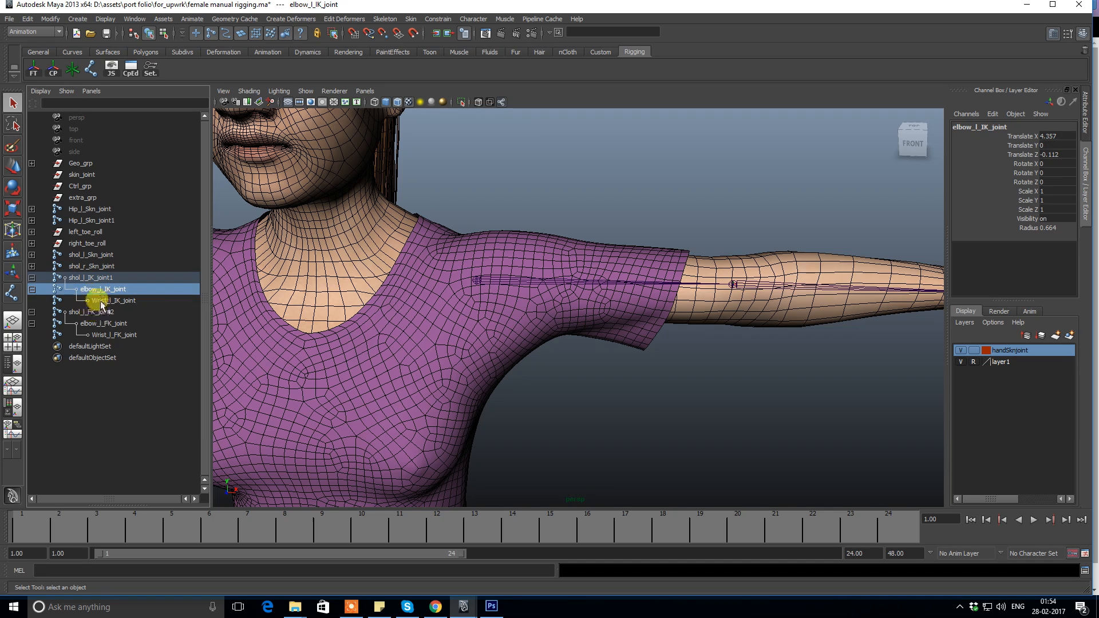
left_click(93, 300)
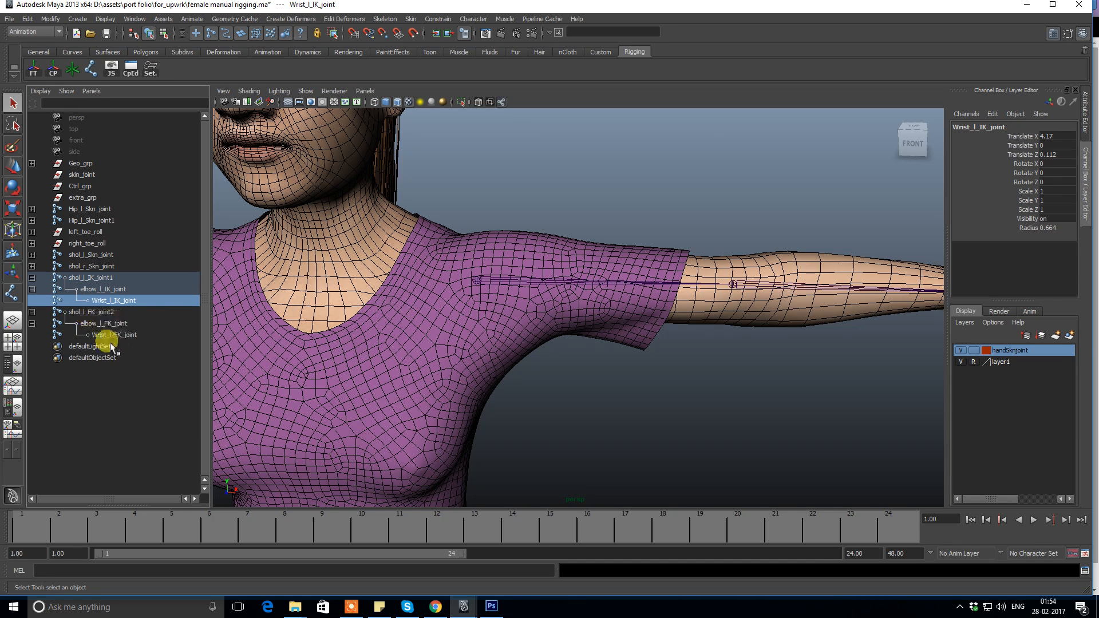
left_click(89, 255)
left_click(33, 255)
left_click(32, 266)
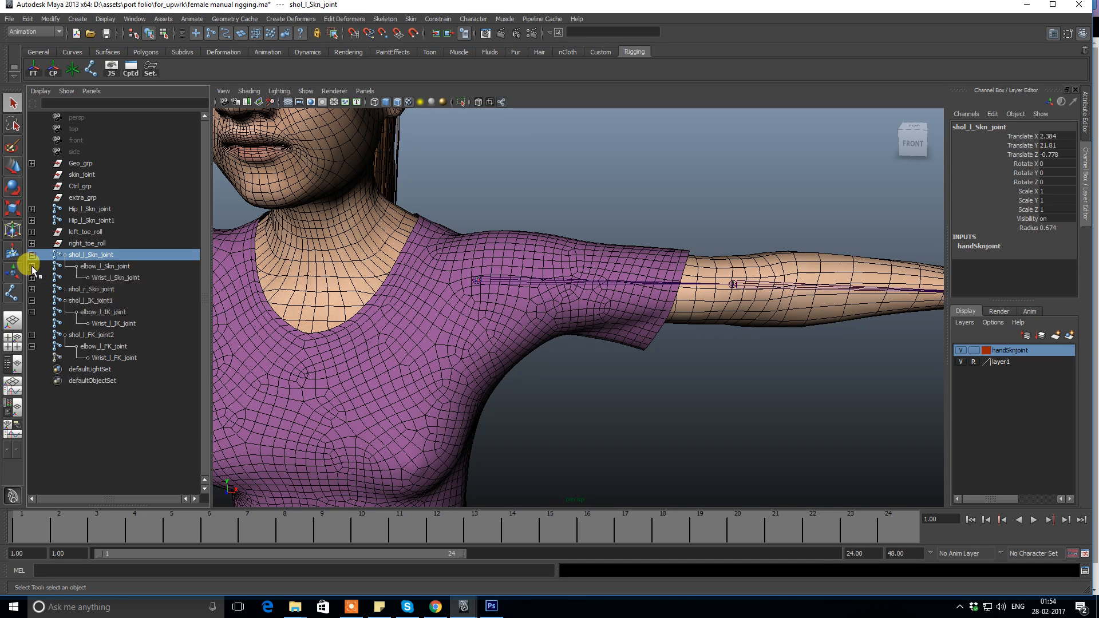
left_click(105, 278)
left_click(85, 255)
left_click(93, 267)
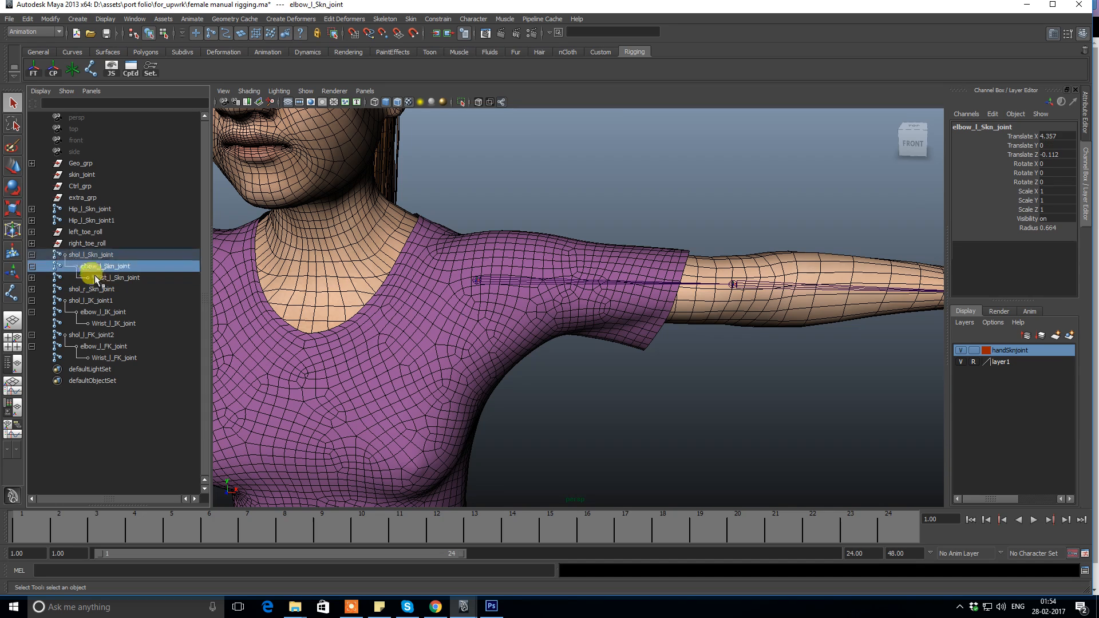
left_click(102, 278)
left_click(587, 179)
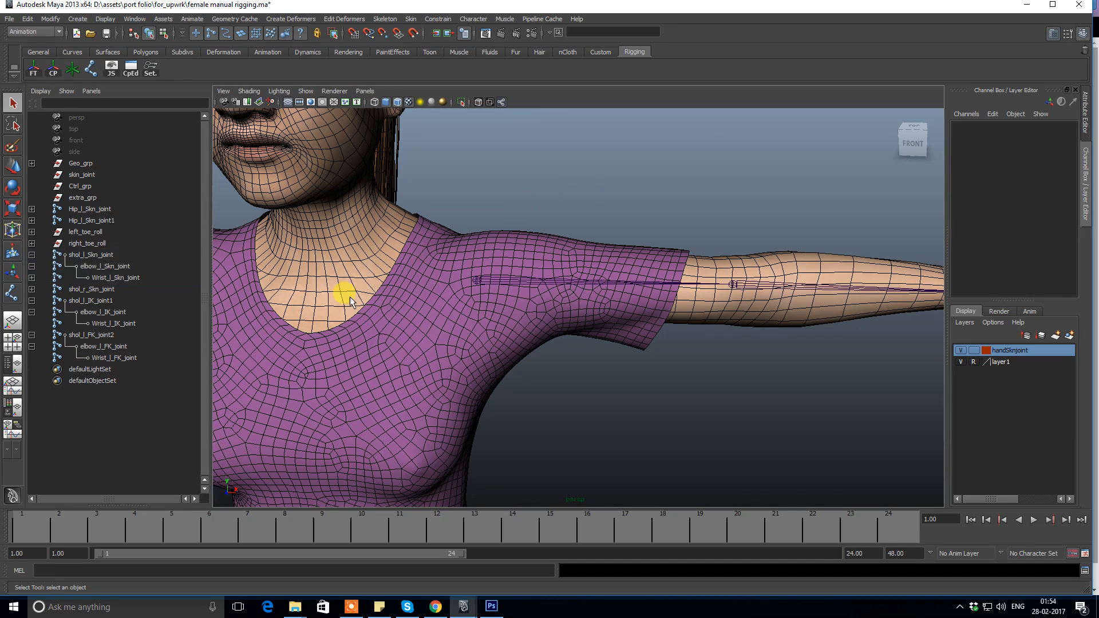
Parent-constrain shol_l_Skn_joint to shol_l_FK_joint2 and shol_l_IK_joint1 with Maintain offset on, all translate and rotate axes, and weight 1.
left_click(74, 334)
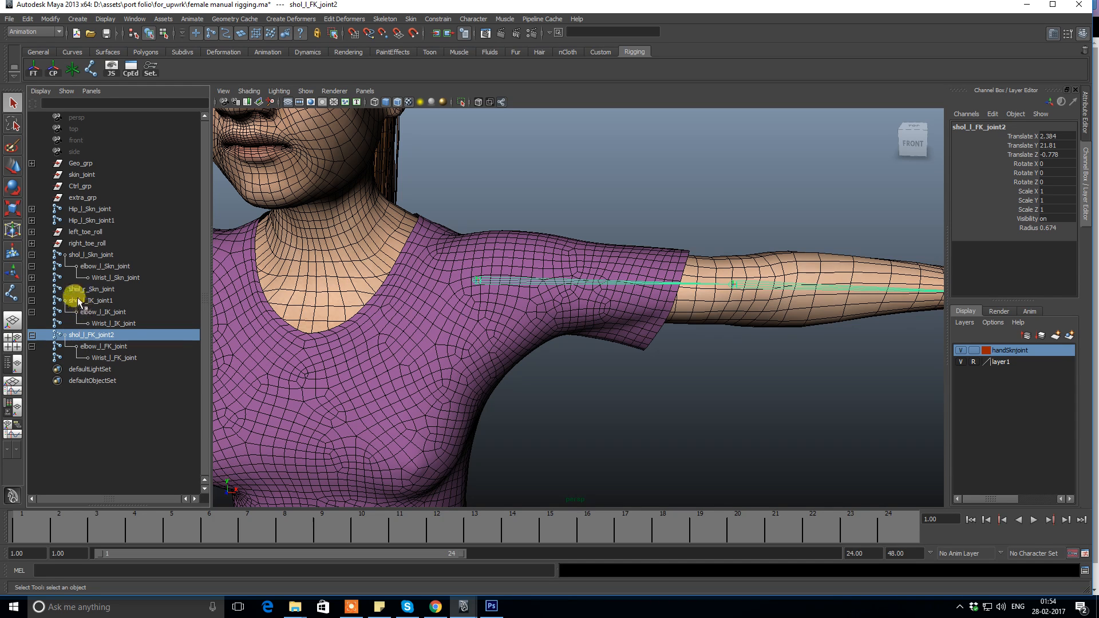
left_click(93, 301, "ctrl")
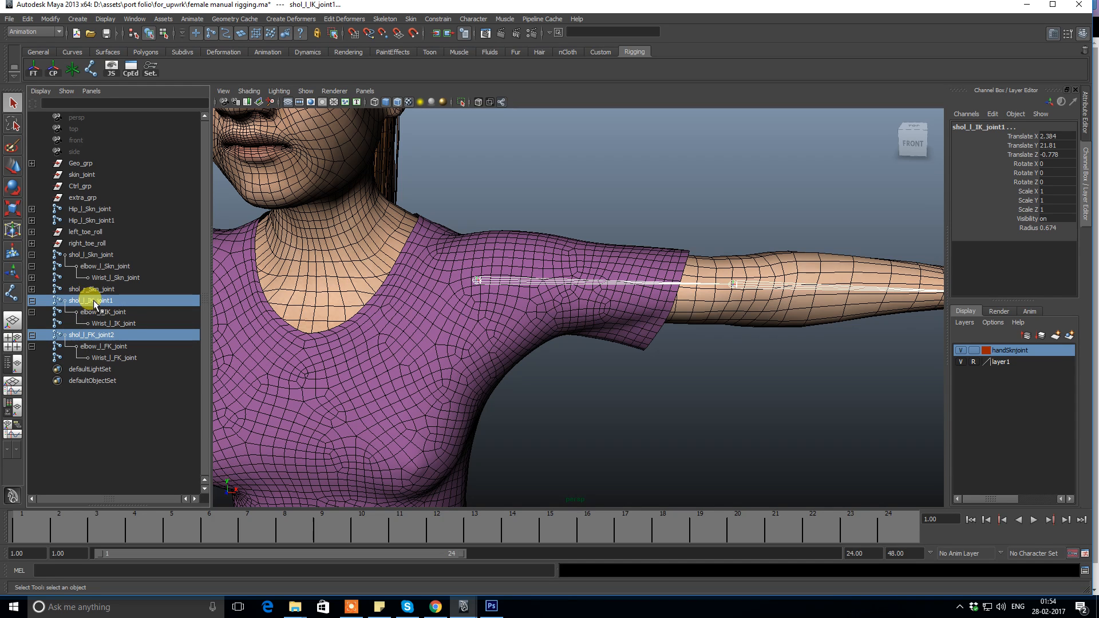
left_click(88, 255, "ctrl")
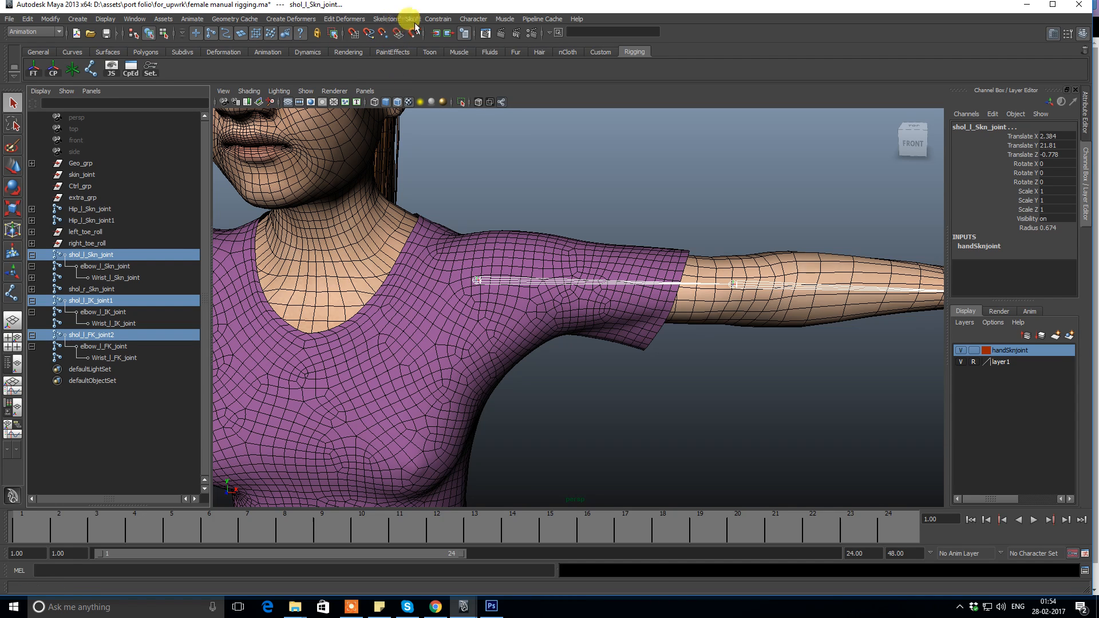
left_click(438, 19)
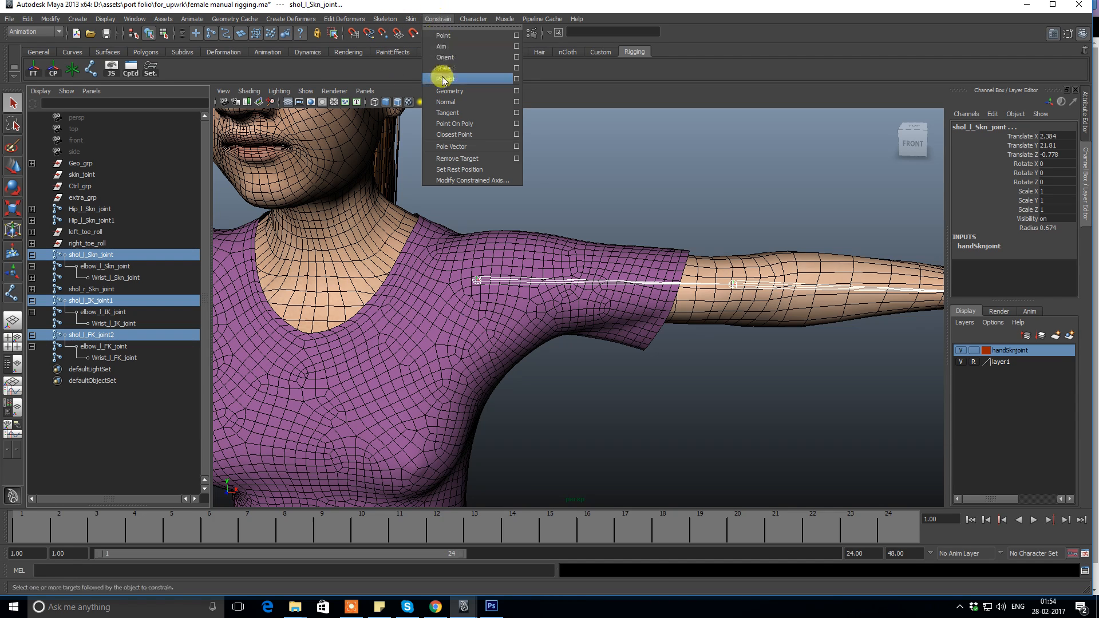
left_click(516, 78)
left_click_drag(629, 99, 833, 15)
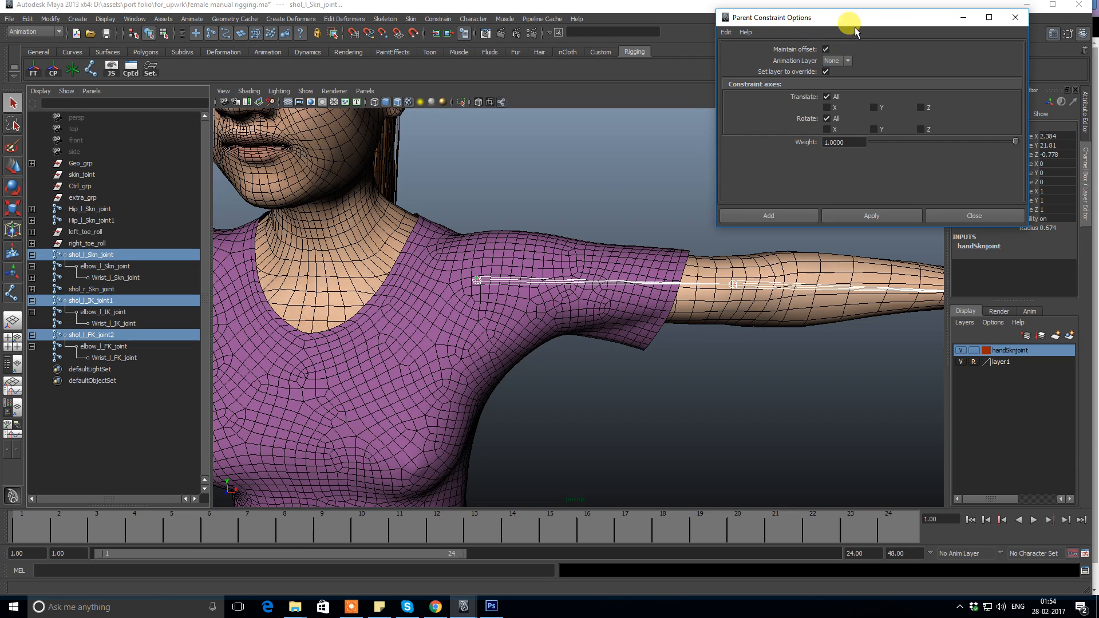
left_click_drag(856, 27, 867, 25)
left_click(884, 213)
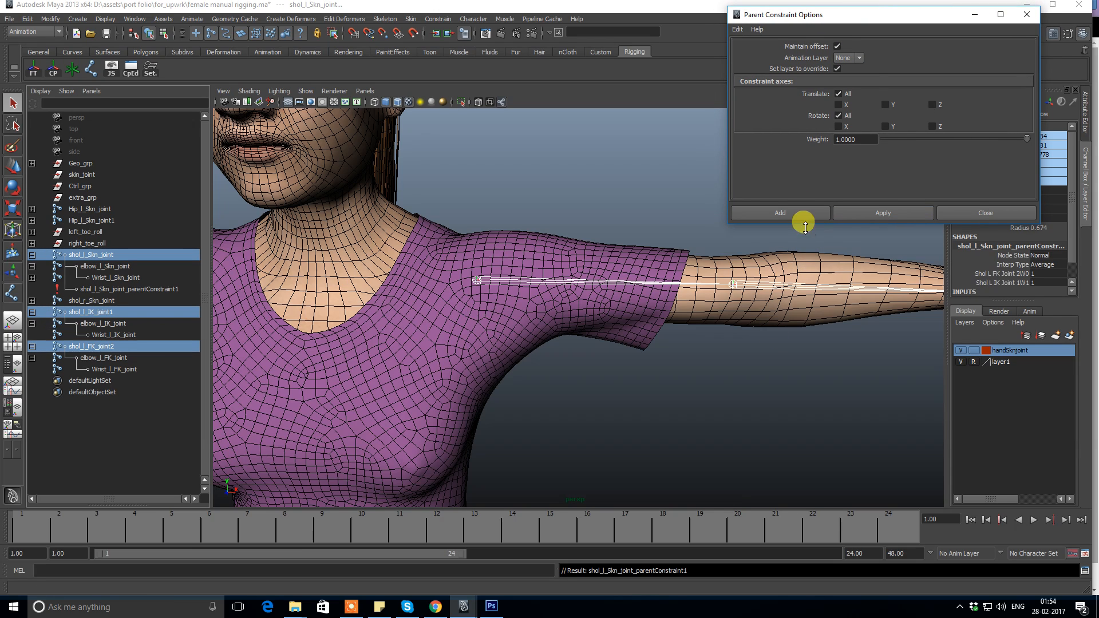
Parent-constrain elbow_l_Skn_joint to elbow_l_IK_joint and elbow_l_FK_joint with the same constraint options.
left_click(94, 324)
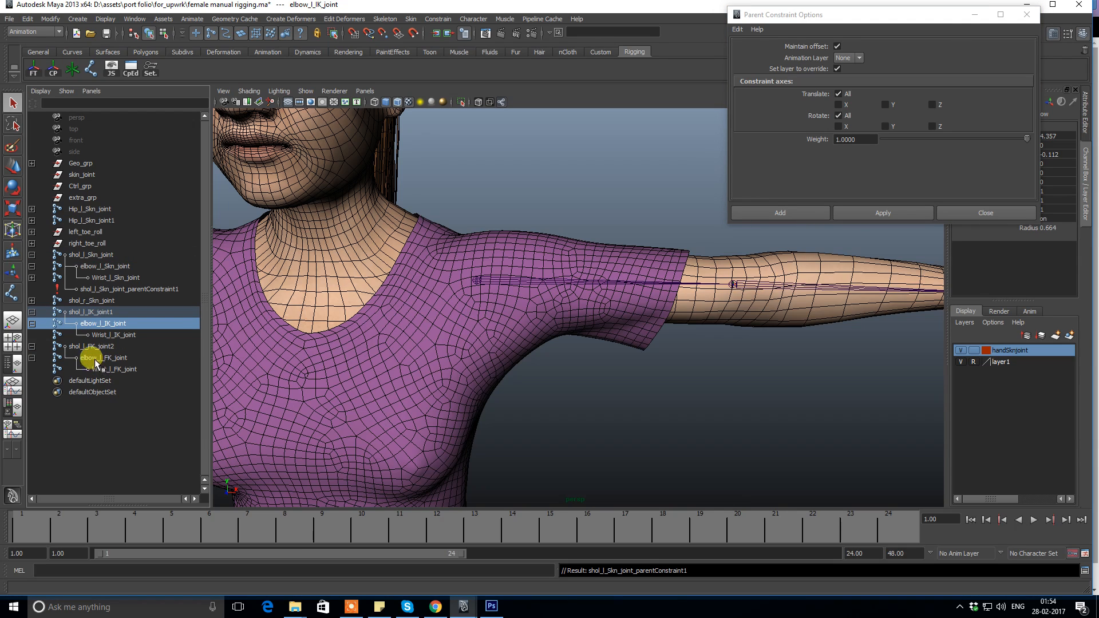
left_click(95, 358, "ctrl")
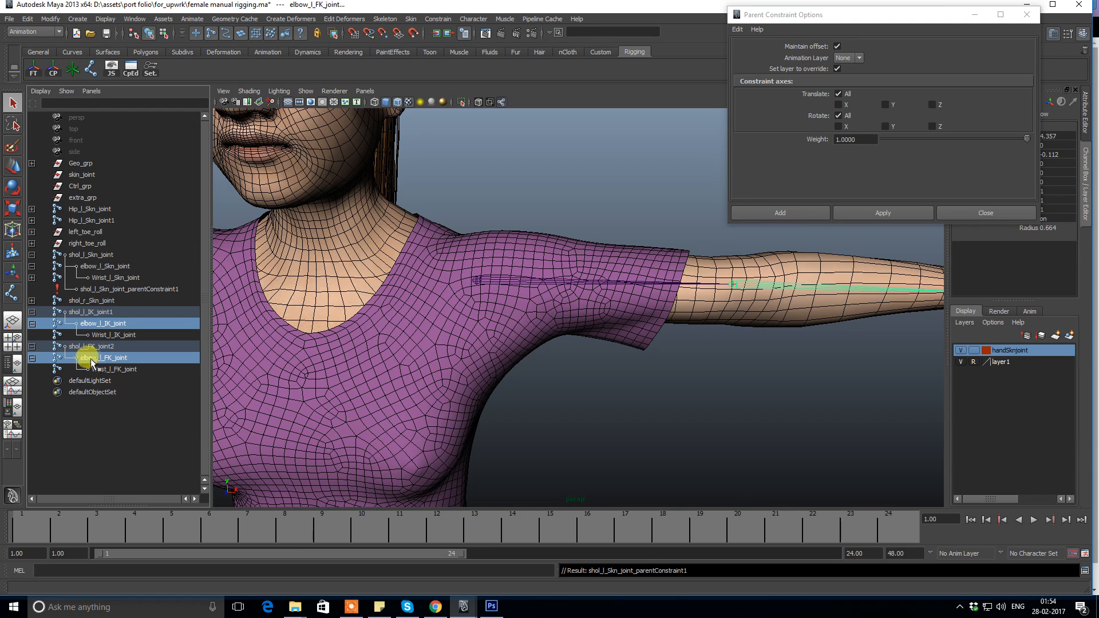
left_click(97, 267, "ctrl")
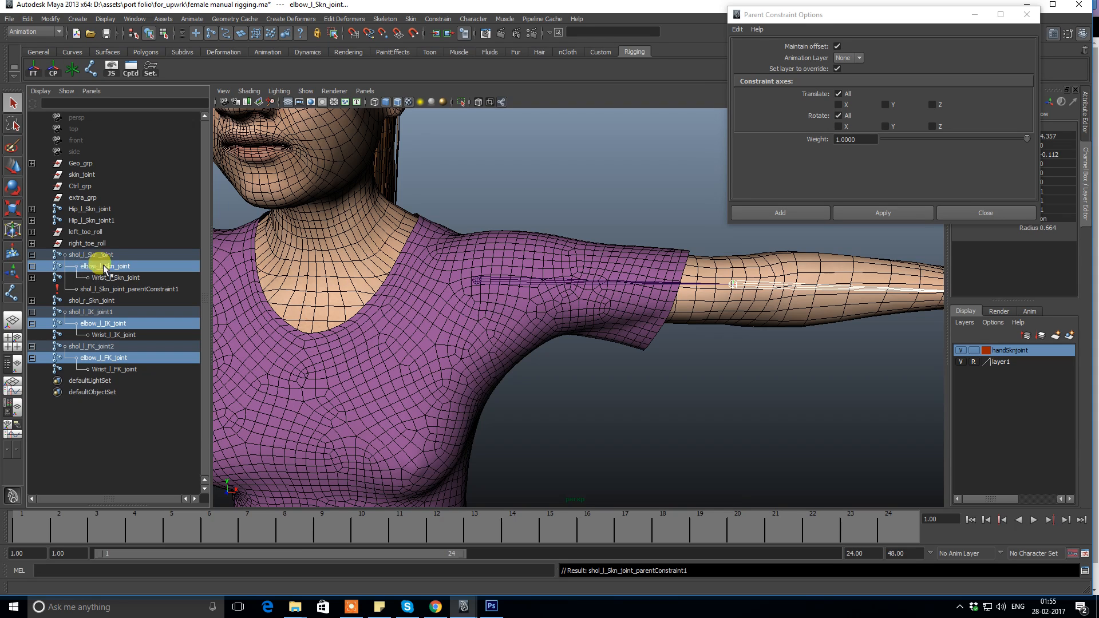
left_click(885, 212)
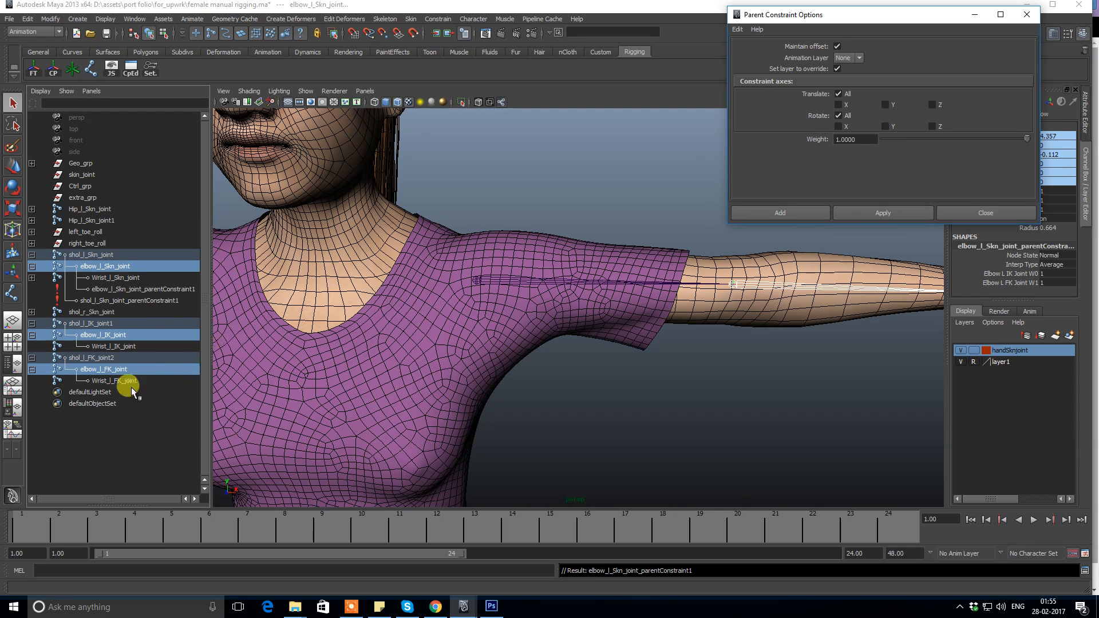
Parent-constrain Wrist_l_Skn_joint to Wrist_l_IK_joint and Wrist_l_FK_joint with the current options, close the constraint options, and clear the selection.
left_click(107, 347)
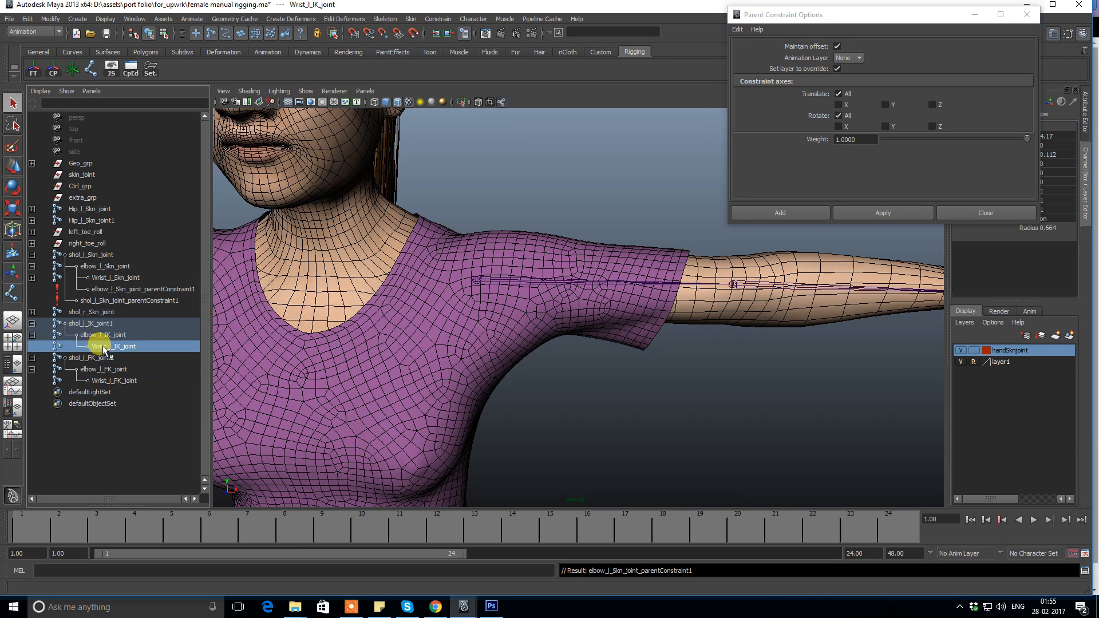
left_click(106, 381, "ctrl")
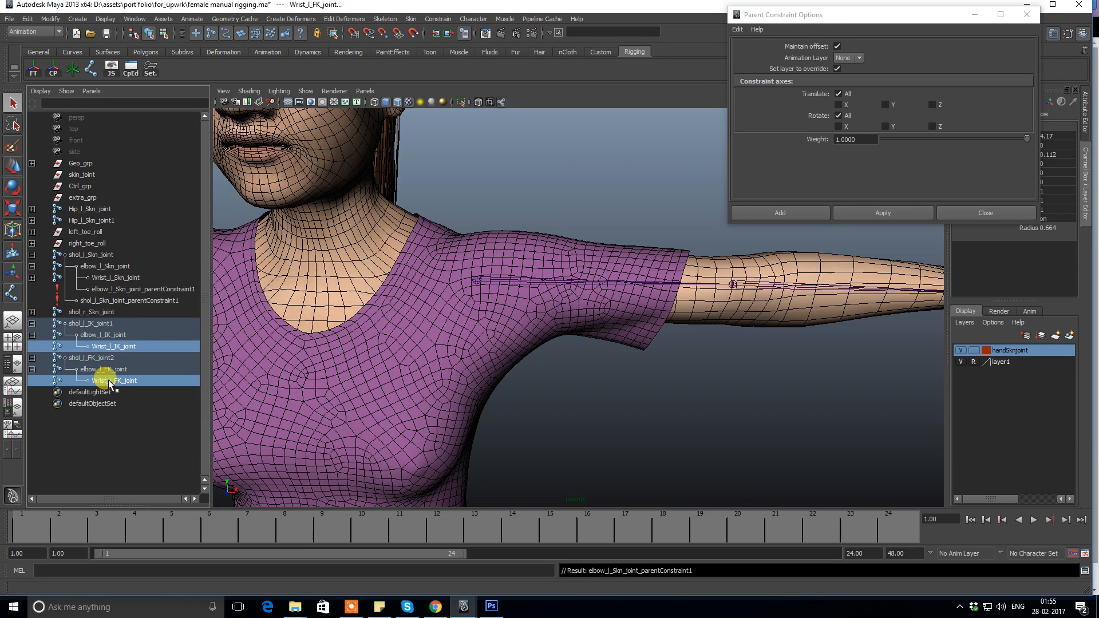
left_click(104, 278, "ctrl")
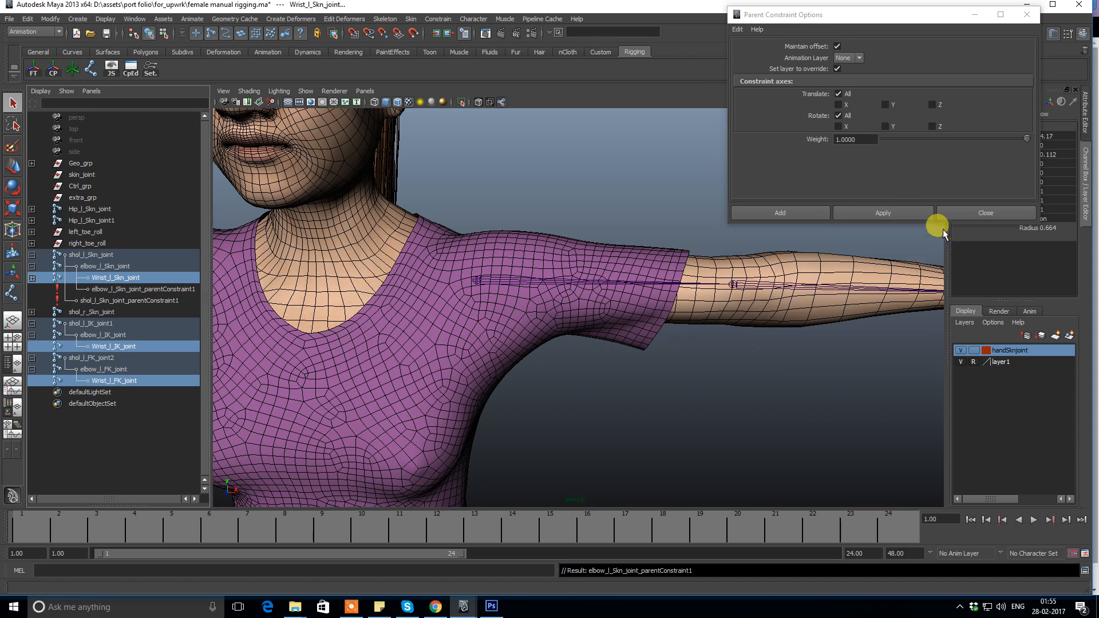
left_click(887, 214)
left_click_drag(901, 18, 650, 138)
left_click(777, 135)
mouse_move(695, 206)
right_mouse_down("alt")
mouse_move(671, 172)
mouse_move(609, 194)
mouse_move(699, 216)
right_mouse_up("alt")
left_click(525, 196)
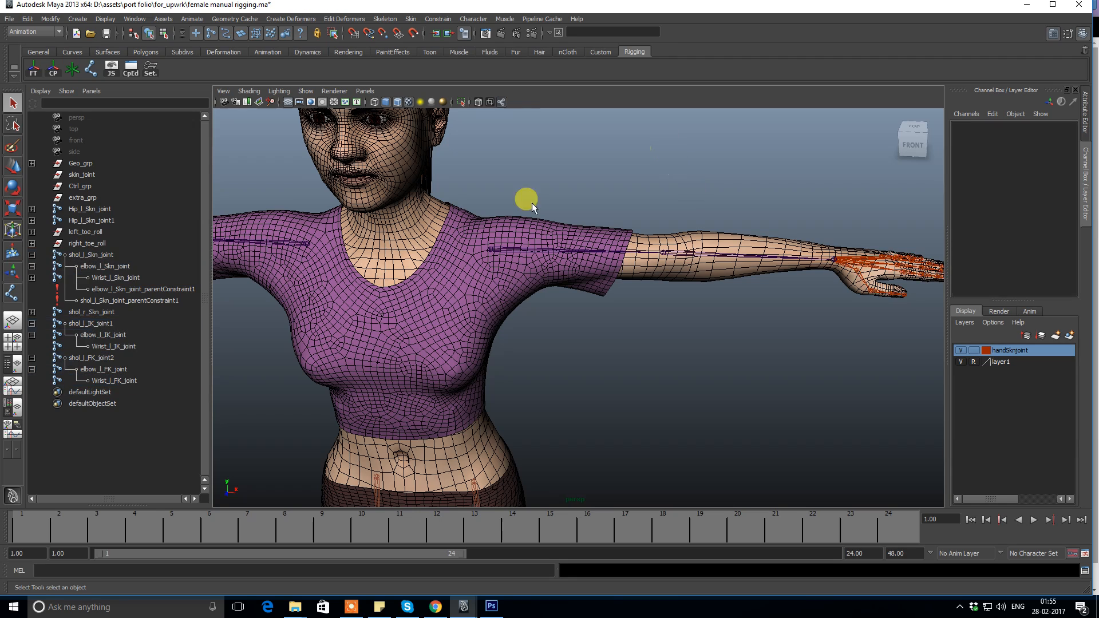
Collapse the shol_l_IK_joint1, shol_l_FK_joint2 and shol_l_Skn_joint hierarchies in the Outliner.
left_click(32, 324)
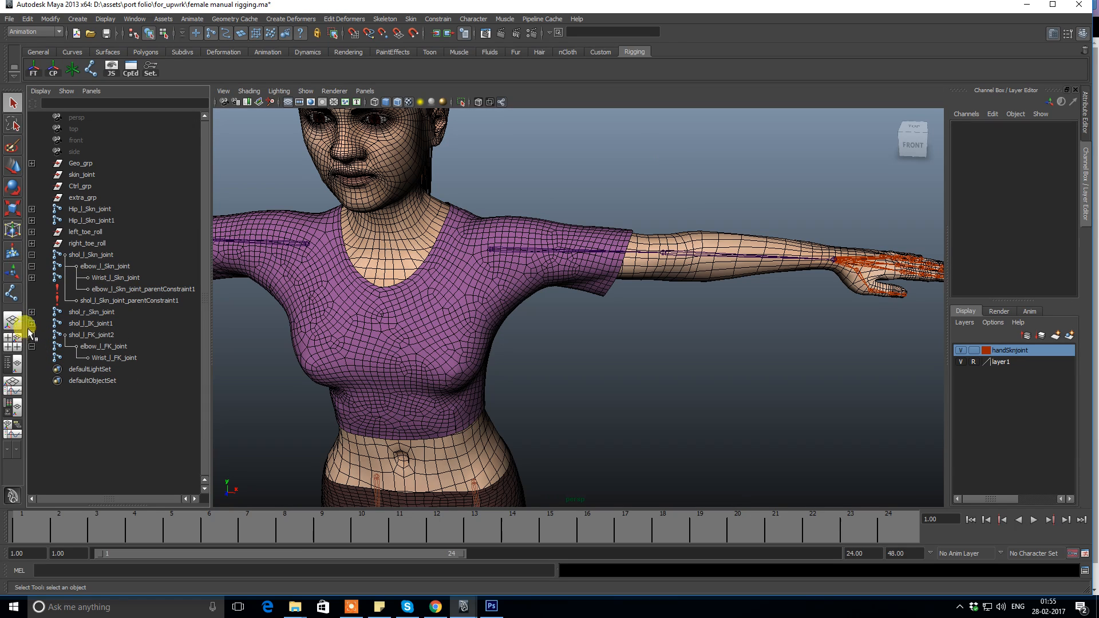
left_click(31, 335)
left_click(32, 255)
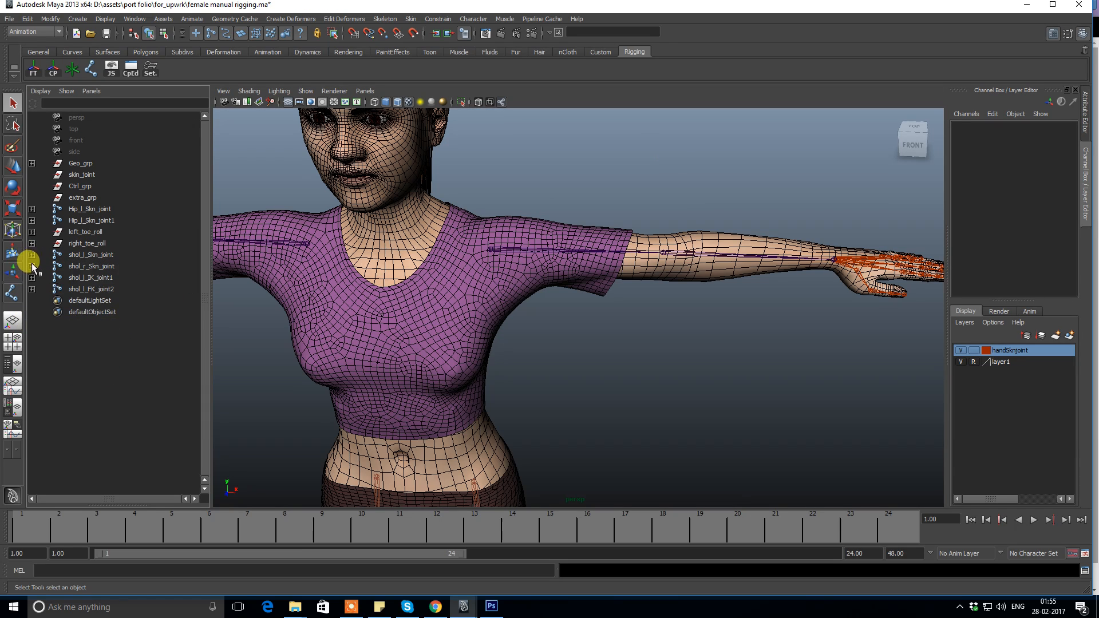
left_click_drag(665, 370, 698, 393, "alt")
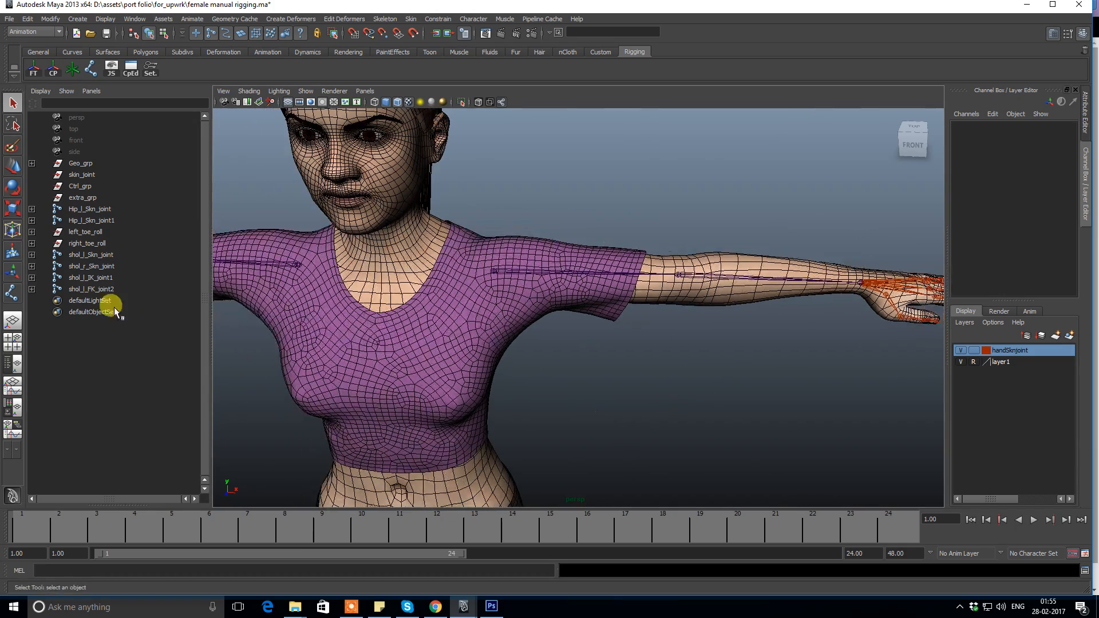
Hide the right and left skin arm chains, shol_r_Skn_joint and shol_l_Skn_joint.
left_click(90, 267)
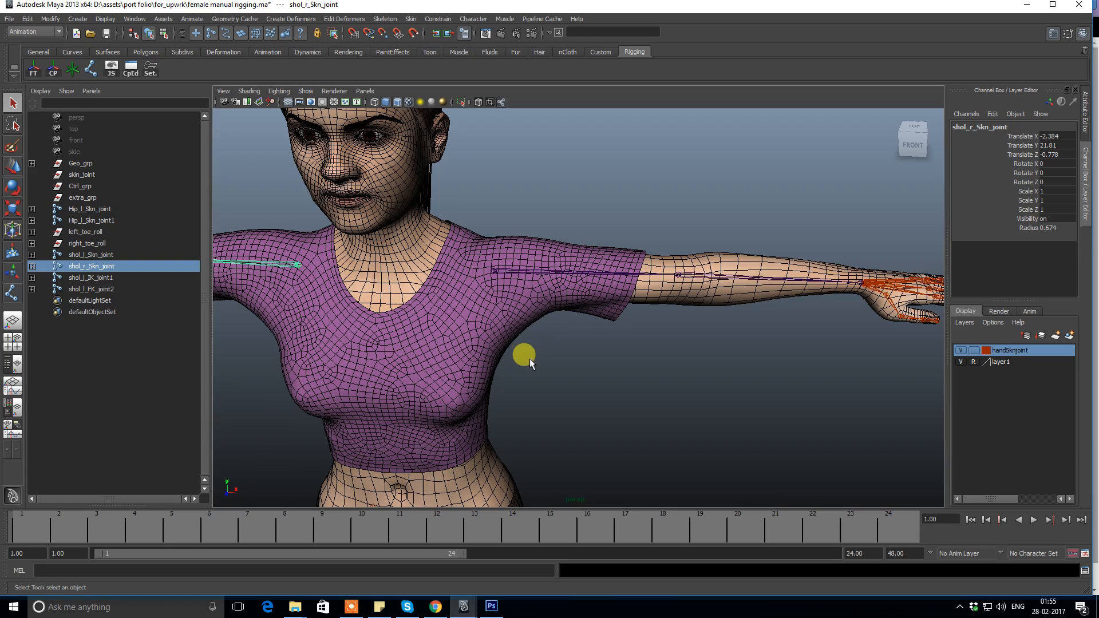
left_click(586, 386)
left_click_drag(437, 350, 537, 367, "alt")
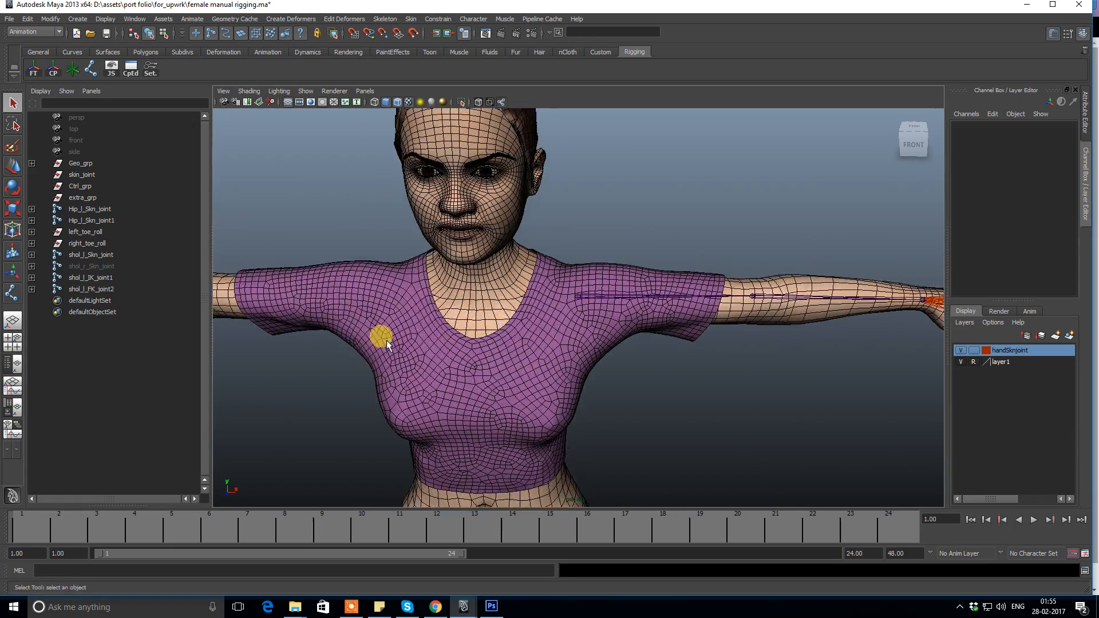
left_click(84, 254)
left_click_drag(350, 311, 669, 335, "alt")
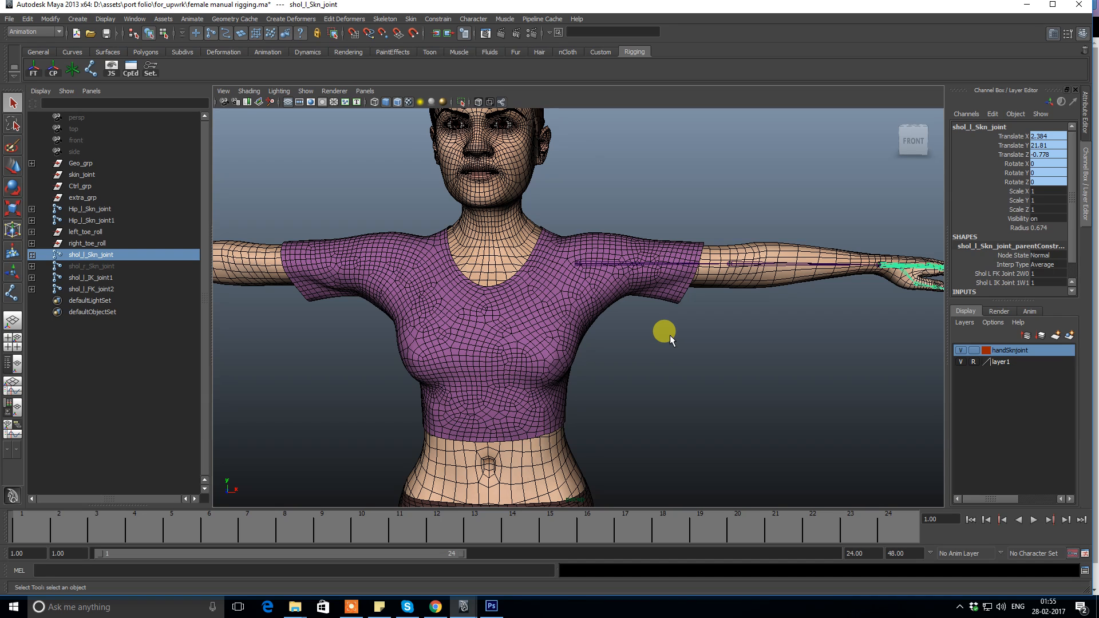
left_click(617, 332)
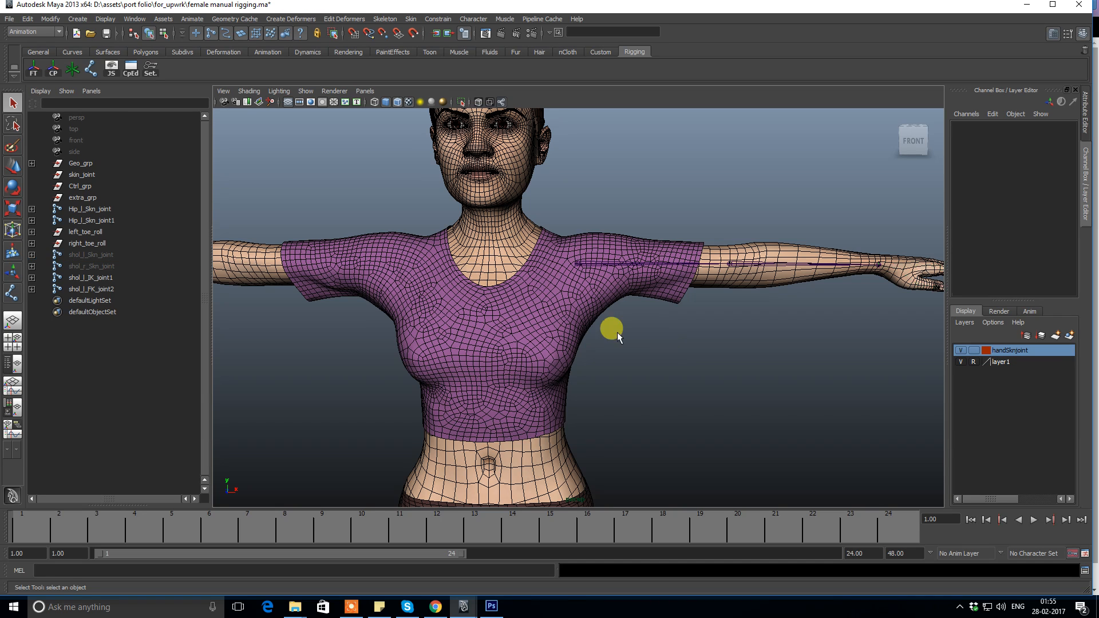
Hide the left FK arm chain, shol_l_FK_joint2, leaving the IK chain shown.
left_click(93, 286)
left_click(88, 277)
left_click(87, 293)
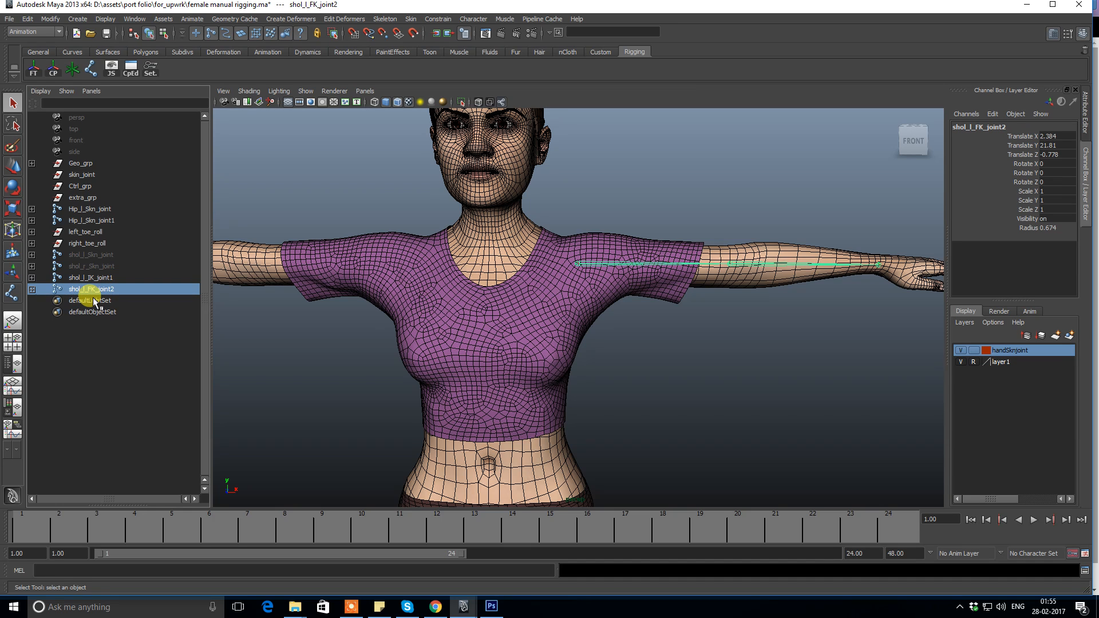
key("ctrl+h")
Activate the IK Handle Tool and set its current solver to ikRPsolver.
left_click_drag(722, 355, 623, 377, "alt")
right_click_drag(623, 377, 657, 403, "alt")
middle_click_drag(657, 404, 600, 386, "alt")
right_click_drag(600, 386, 627, 349, "alt")
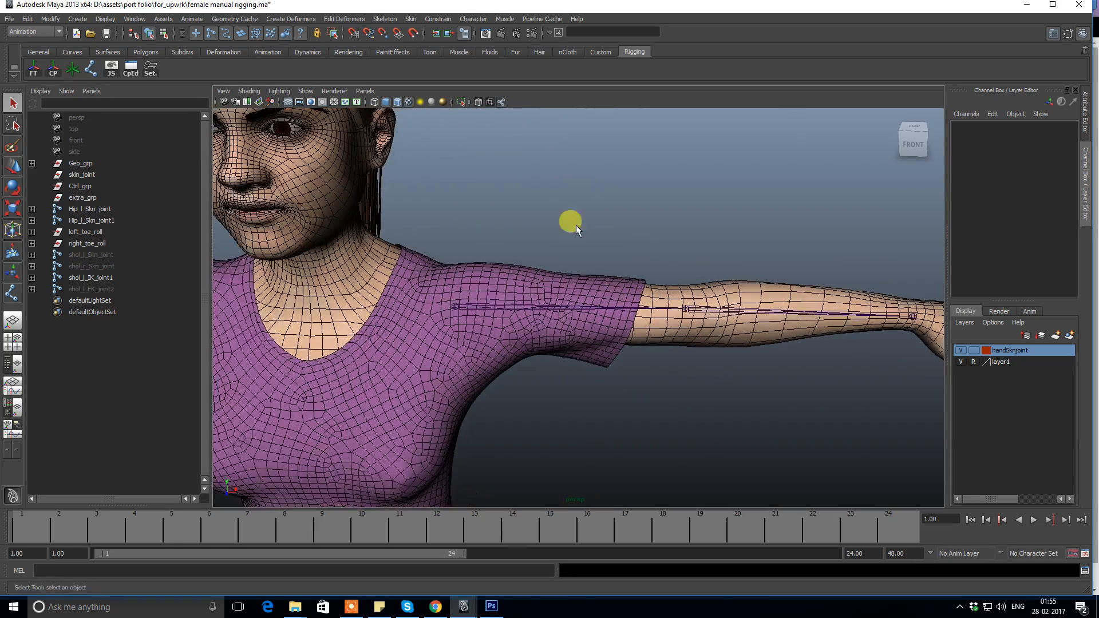
left_click(454, 308)
middle_click_drag(550, 335, 491, 349, "alt")
left_click(587, 192)
right_click_drag(633, 224, 574, 225, "alt")
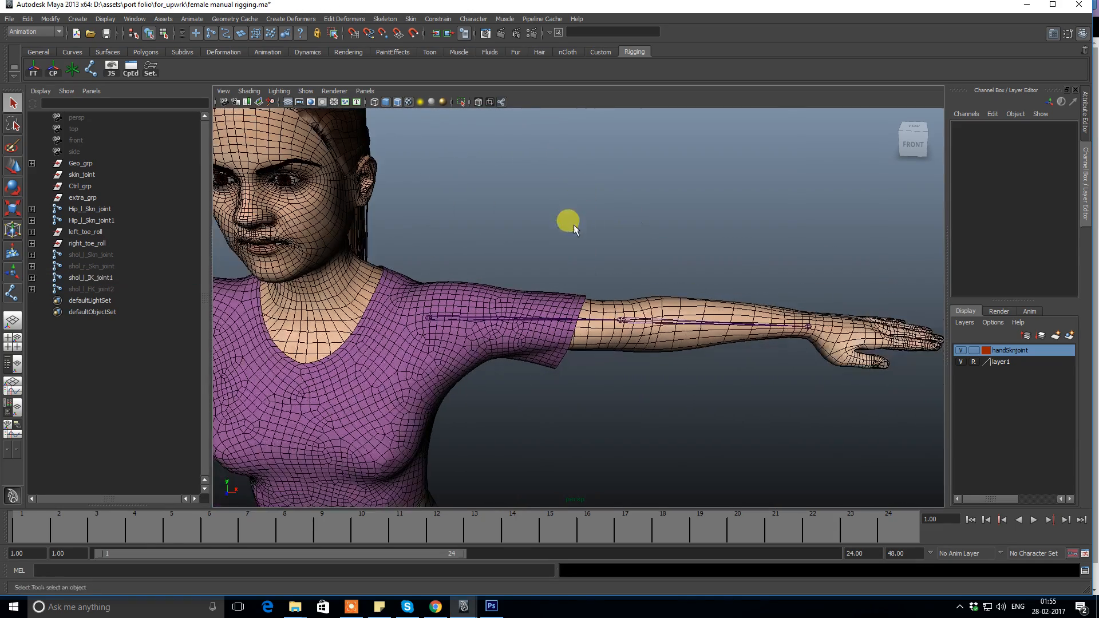
left_click(384, 19)
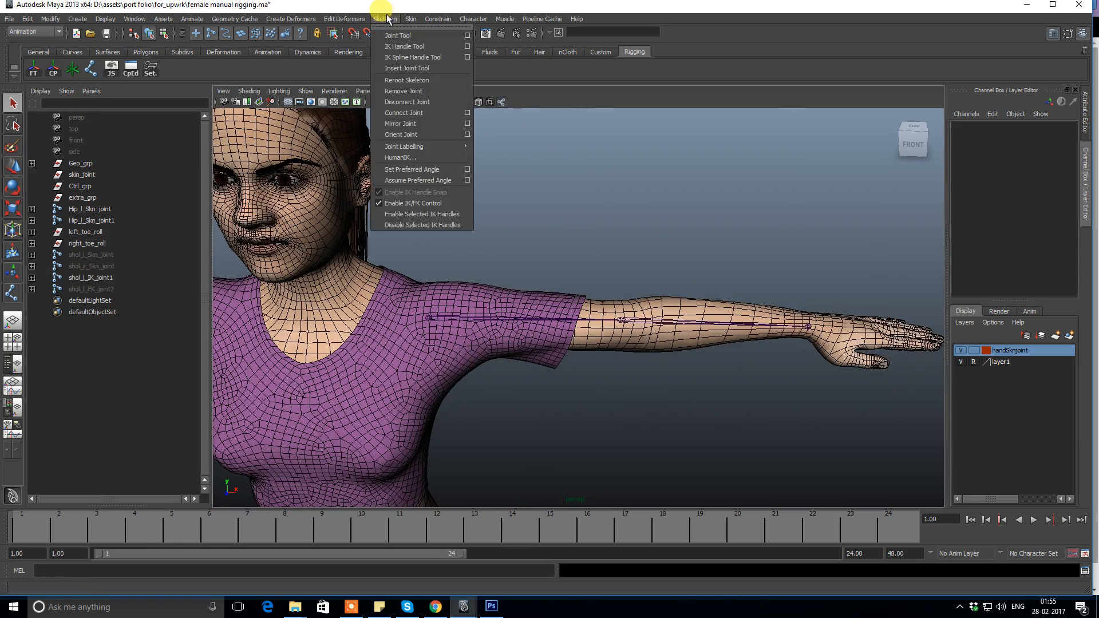
left_click(401, 46)
double_click(12, 293)
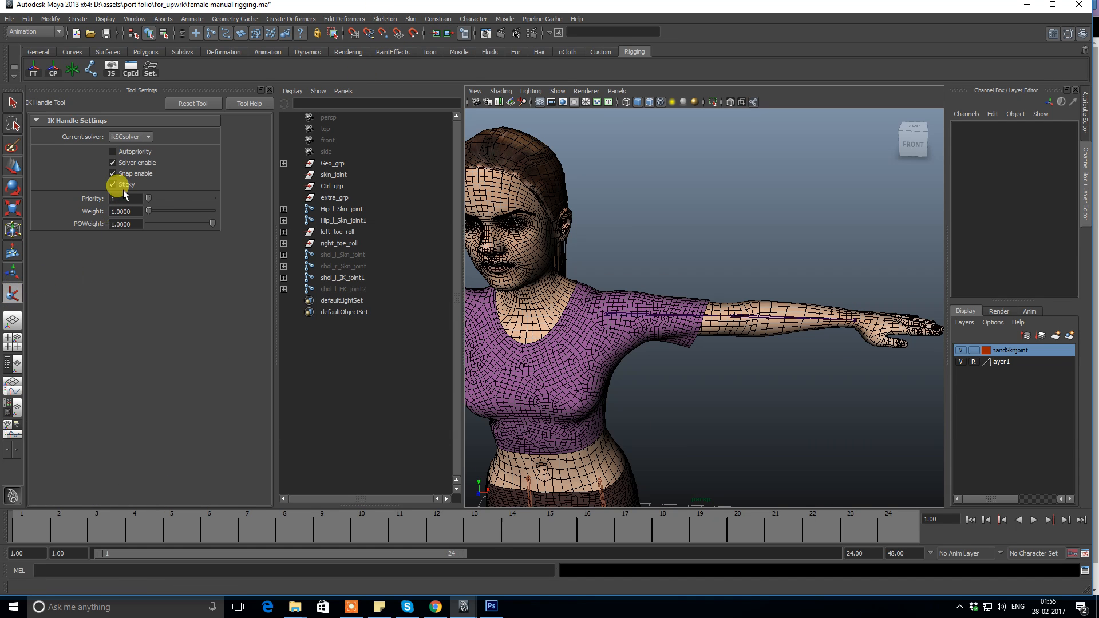
left_click(127, 137)
left_click(121, 148)
Create an IK handle from shol_l_IK_joint1 to the wrist joint of the left IK arm chain.
right_click_drag(620, 315, 544, 343, "alt")
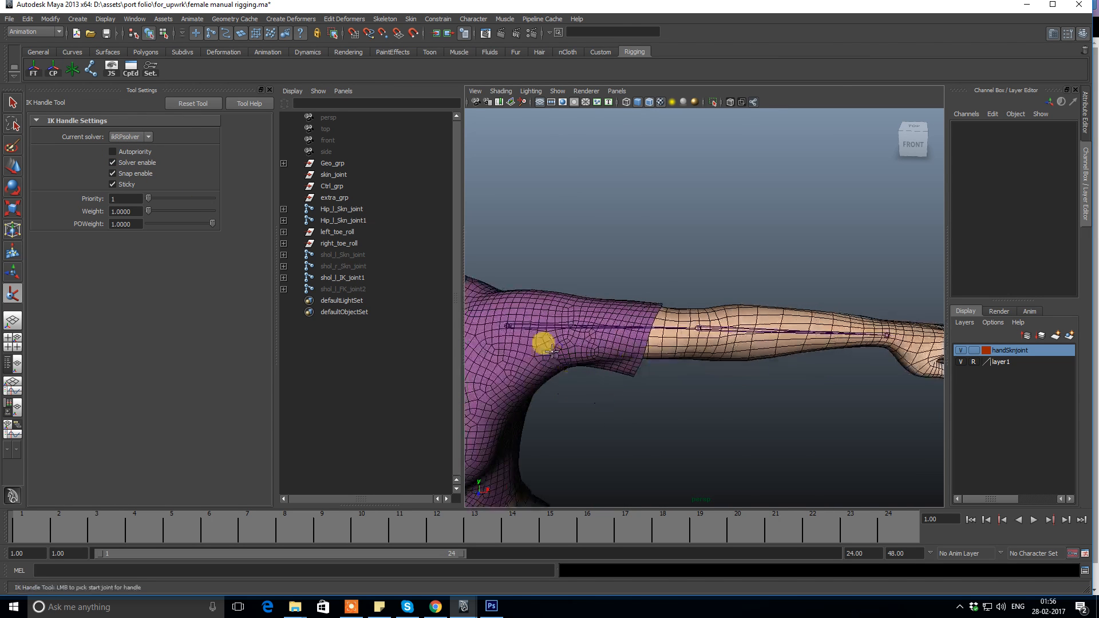
left_click(507, 324)
middle_click_drag(503, 317, 564, 326, "alt")
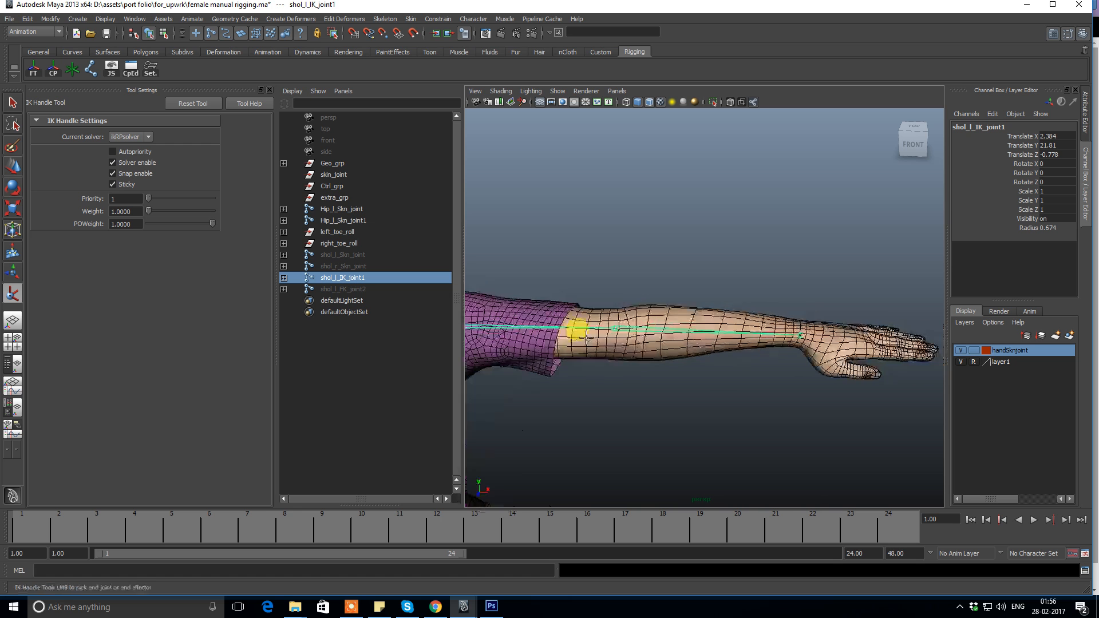
left_click(801, 335)
right_click_drag(846, 359, 770, 359, "alt")
Test the arm's IK bend by moving the IK handle toward the body, undoing each move.
key("w")
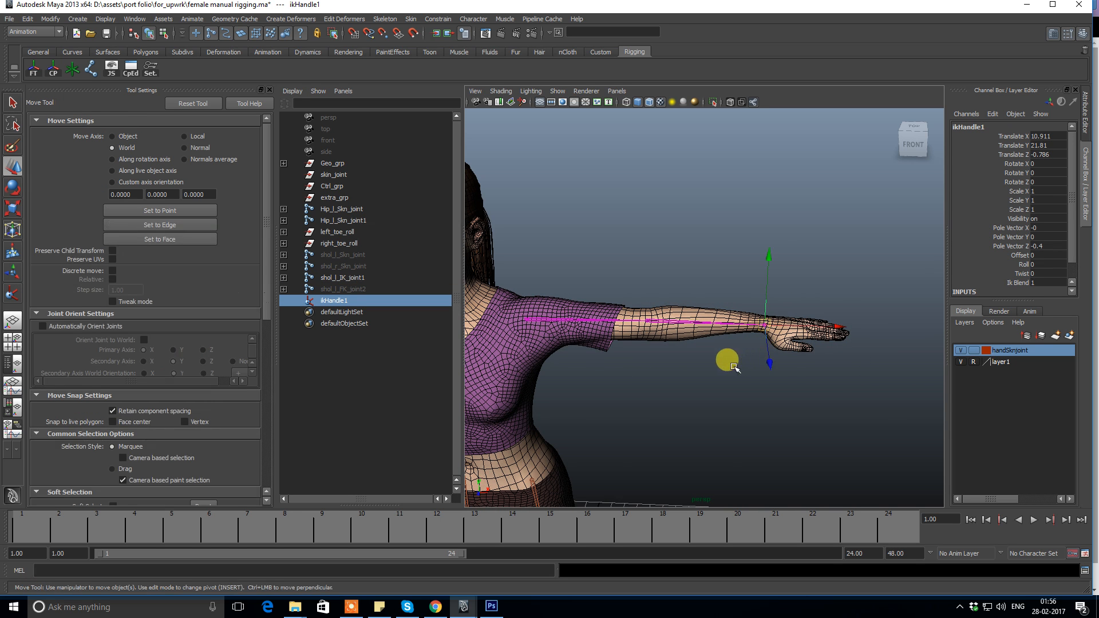
left_click_drag(736, 369, 754, 368, "alt")
middle_click_drag(753, 367, 760, 356, "alt")
left_click_drag(759, 356, 777, 365, "alt")
right_click_drag(778, 365, 845, 409, "alt")
left_click_drag(900, 408, 839, 406)
key("ctrl+z")
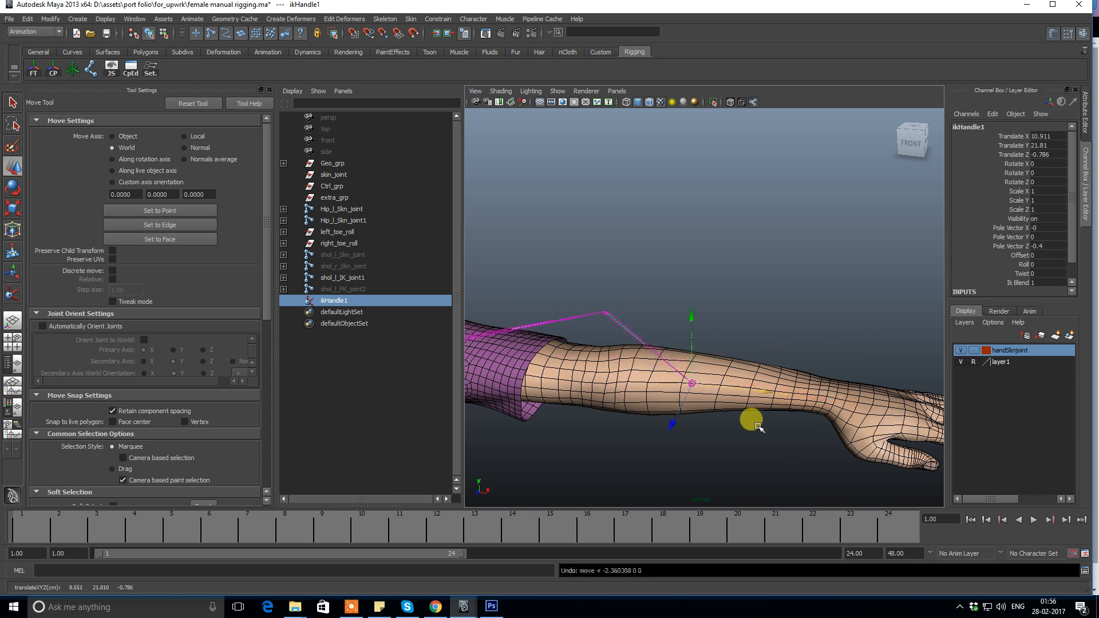
right_click_drag(753, 422, 708, 395, "alt")
left_click_drag(707, 396, 727, 397, "alt")
left_click_drag(835, 345, 757, 361)
key("ctrl+z")
right_click_drag(668, 351, 569, 280, "alt")
left_click(637, 236)
Close the tool settings to give the viewport its full width.
mouse_move(569, 280)
left_mouse_down("alt")
mouse_move(551, 278)
mouse_move(590, 285)
left_mouse_up("alt")
right_click_drag(590, 285, 723, 250, "alt")
left_click_drag(723, 250, 694, 275, "alt")
mouse_move(695, 275)
right_mouse_down("alt")
mouse_move(705, 298)
mouse_move(679, 282)
right_mouse_up("alt")
mouse_move(680, 282)
left_mouse_down("alt")
mouse_move(606, 270)
mouse_move(670, 280)
left_mouse_up("alt")
right_click_drag(670, 280, 660, 332, "alt")
right_click_drag(696, 216, 677, 194, "alt")
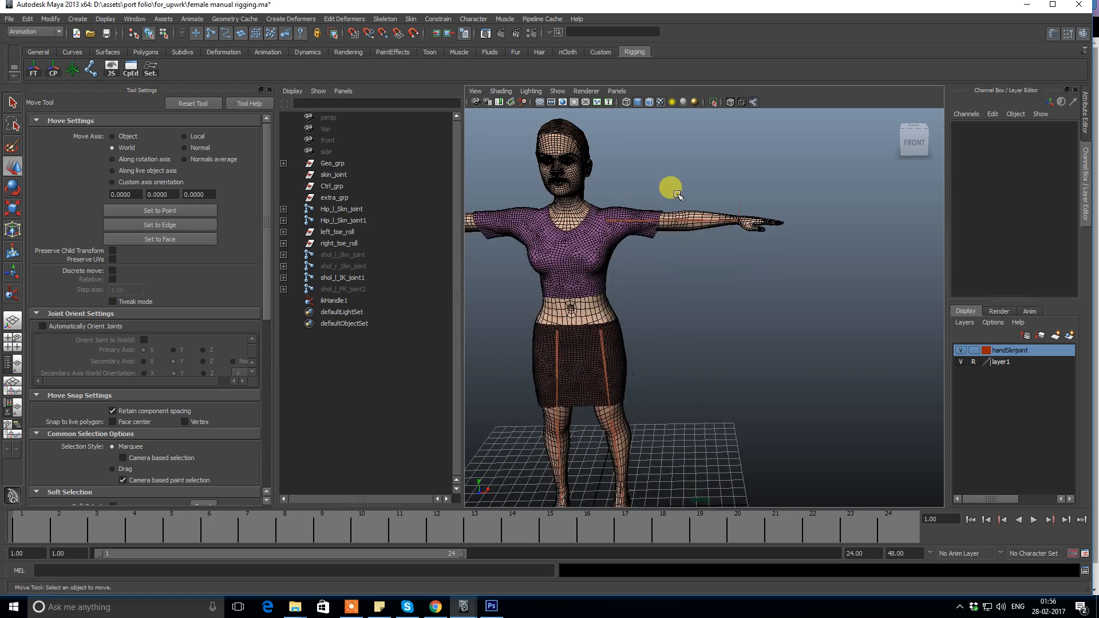
left_click(269, 89)
Create a NURBS circle on the grid beside the character's left foot.
right_click_drag(613, 265, 556, 286, "alt")
middle_click_drag(628, 289, 648, 265, "alt")
right_click_drag(641, 268, 661, 299, "alt")
middle_click_drag(661, 301, 689, 245, "alt")
right_click_drag(689, 245, 475, 345, "alt")
middle_click_drag(475, 345, 473, 294, "alt")
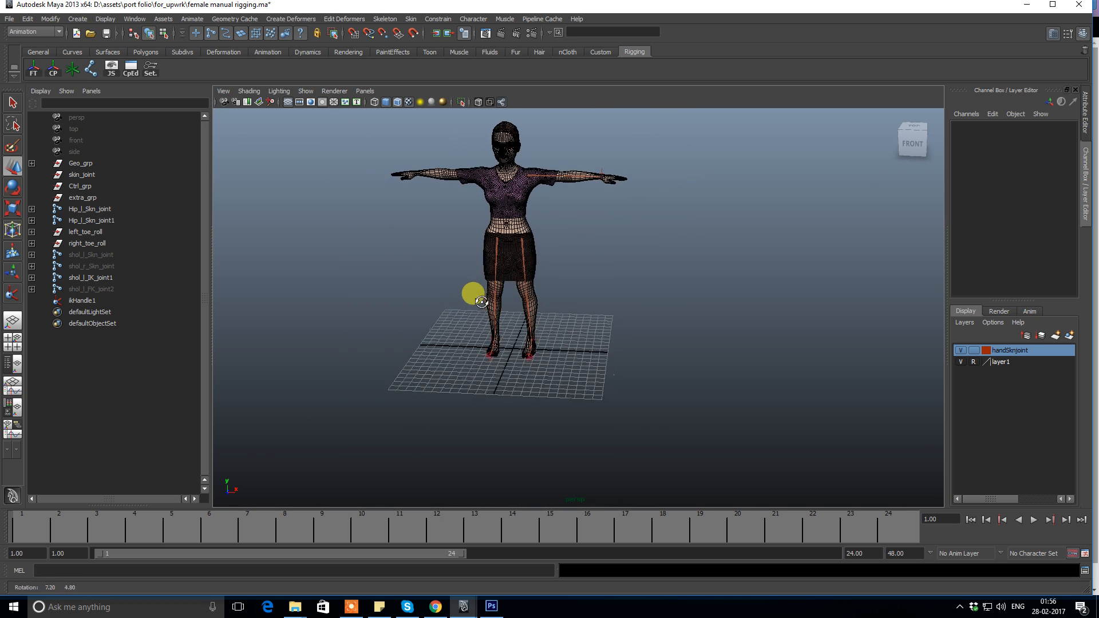
right_click_drag(474, 294, 550, 376, "alt")
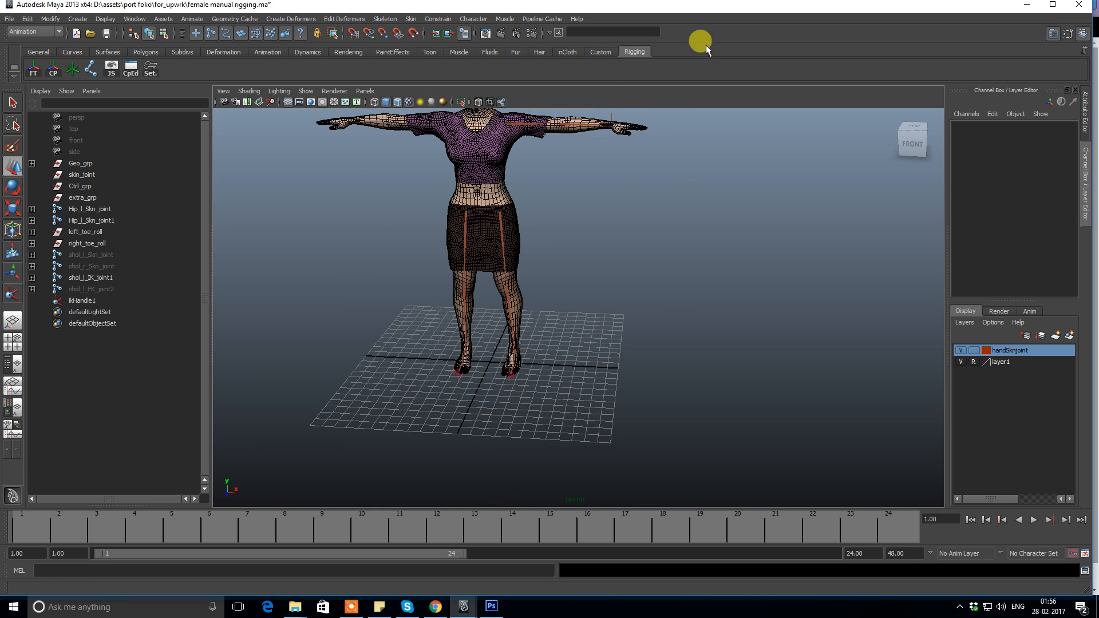
left_click(598, 51)
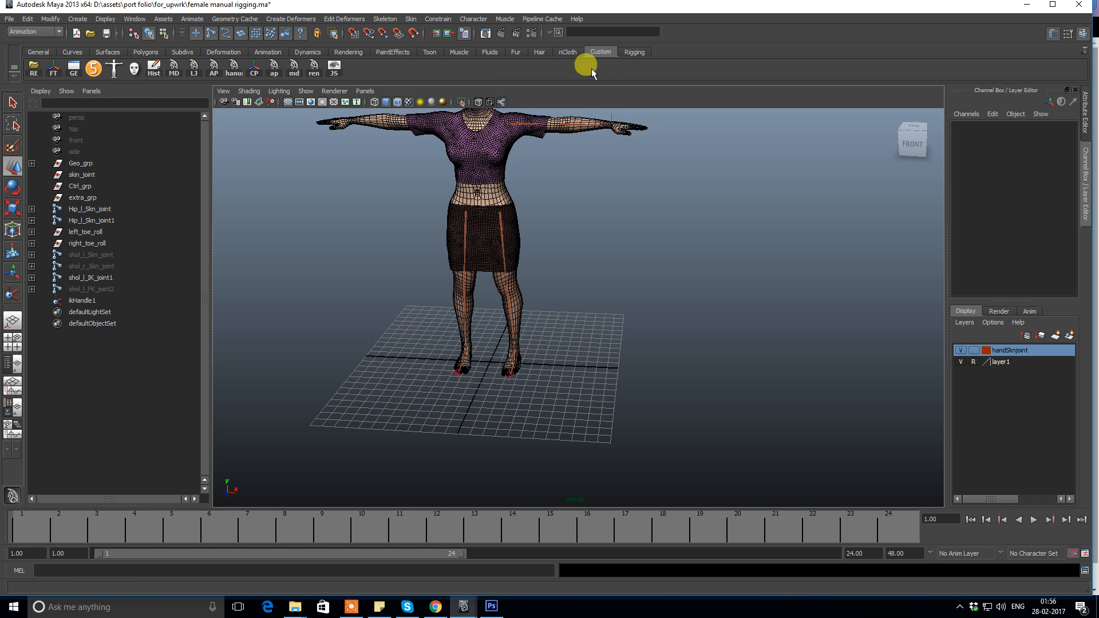
left_click(641, 52)
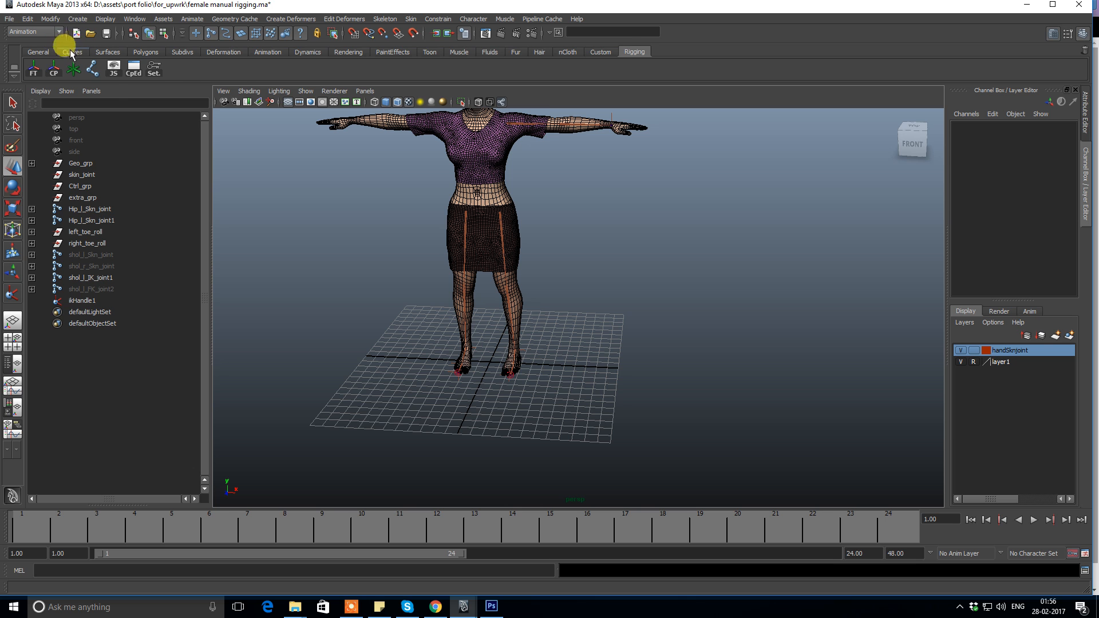
left_click(72, 52)
left_click(32, 70)
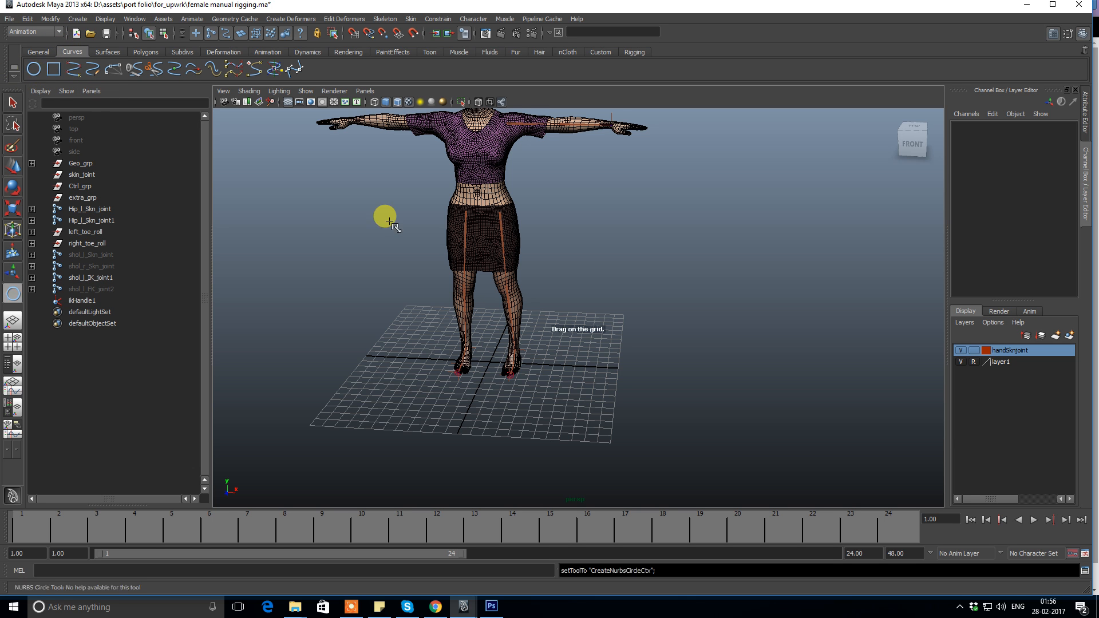
left_click_drag(633, 318, 536, 375, "alt")
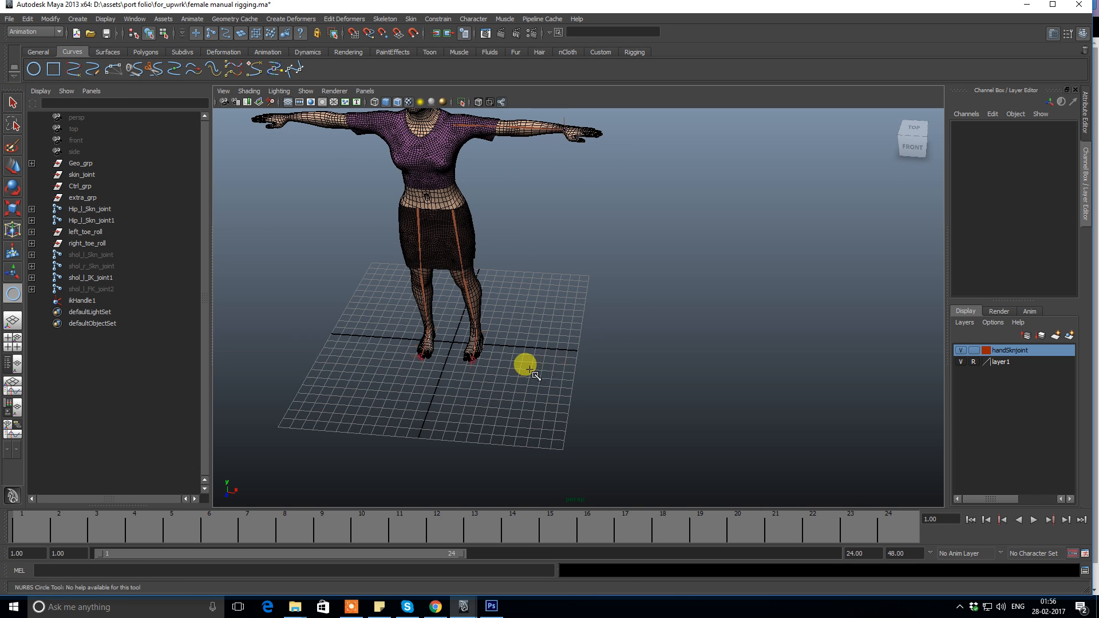
left_click(545, 374)
Rotate the NURBS circle upright by setting its Rotate Z to -90.
key("e")
left_click_drag(575, 302, 1038, 243)
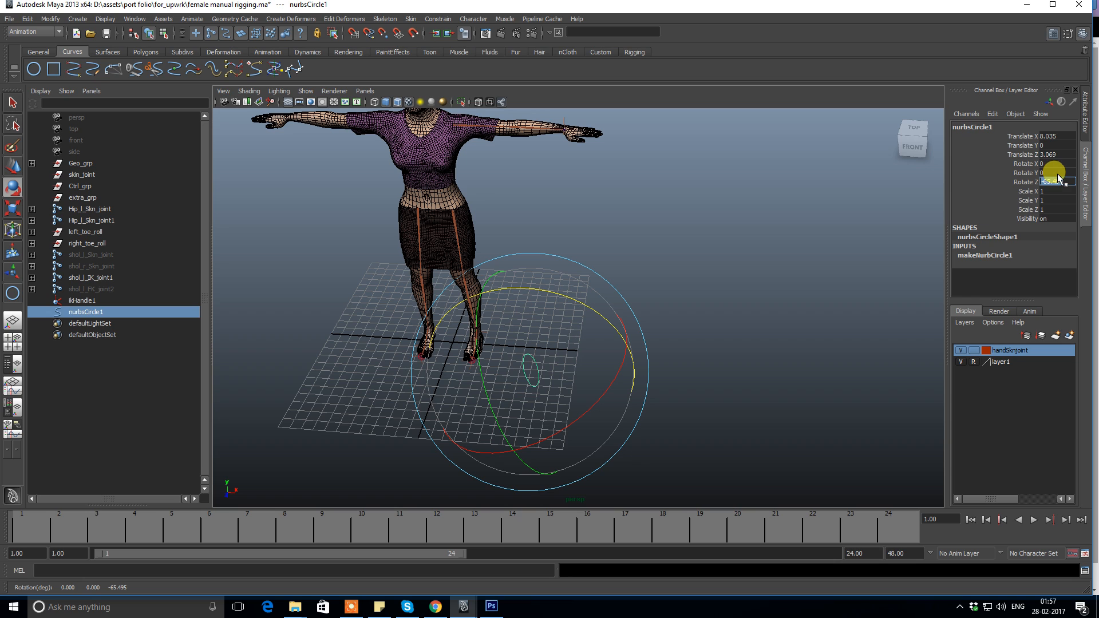
key("Return")
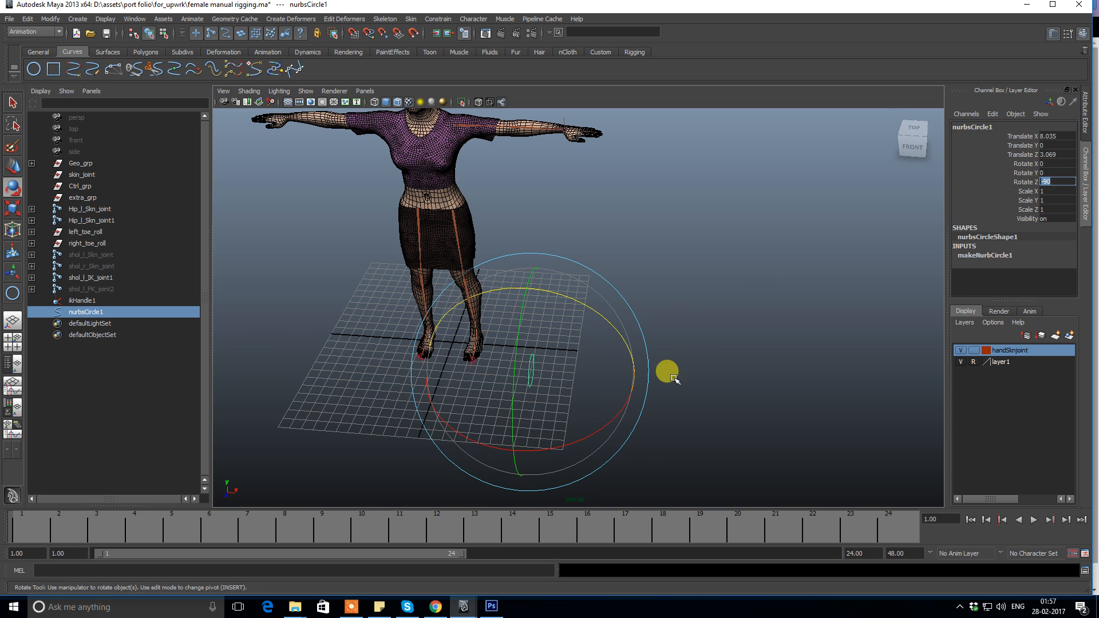
Snap the NURBS circle onto the left wrist joint at the IK handle.
left_click_drag(667, 373, 621, 348, "alt")
key("w")
right_click_drag(564, 311, 573, 292, "alt")
middle_click_drag(564, 247, 557, 295, "alt")
right_click_drag(557, 295, 618, 300, "alt")
middle_click_drag(587, 274, 601, 309, "alt")
right_click_drag(578, 297, 609, 292, "alt")
middle_click_drag(609, 292, 610, 374, "alt")
left_click_drag(610, 275, 564, 290, "alt")
right_click_drag(560, 291, 555, 305, "alt")
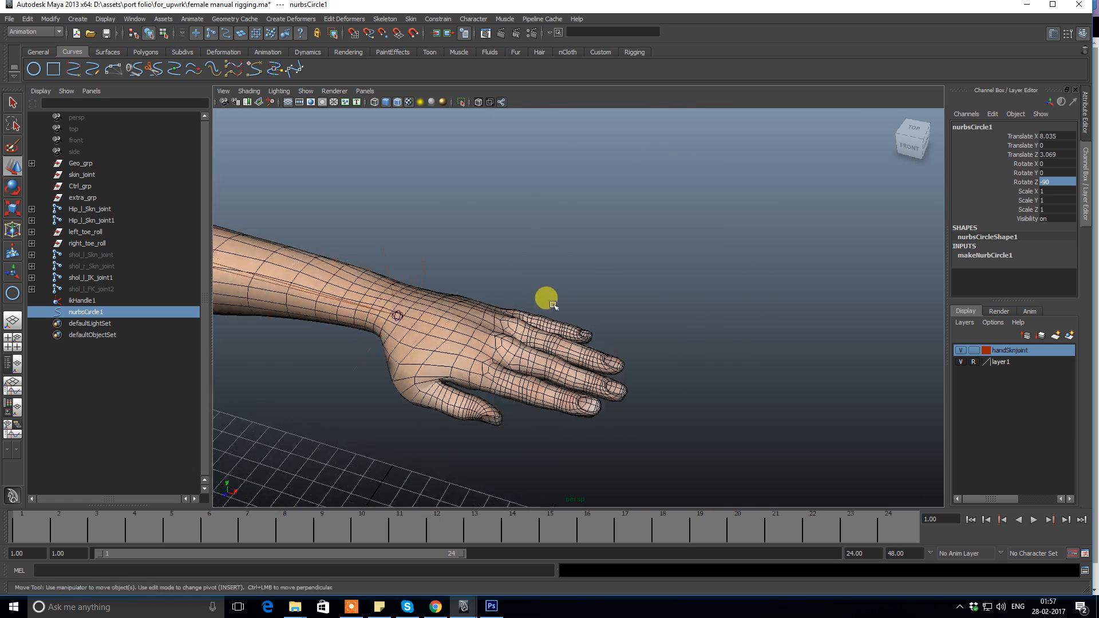
left_click_drag(555, 305, 595, 306, "alt")
middle_click(471, 284)
Scale the wrist circle uniformly to about 0.627 so it surrounds the wrist.
right_click_drag(570, 278, 513, 255, "alt")
key("r")
left_click_drag(523, 290, 490, 309)
left_click_drag(489, 310, 526, 276, "alt")
Freeze the wrist circle's transformations and reselect the circle.
left_click(636, 54)
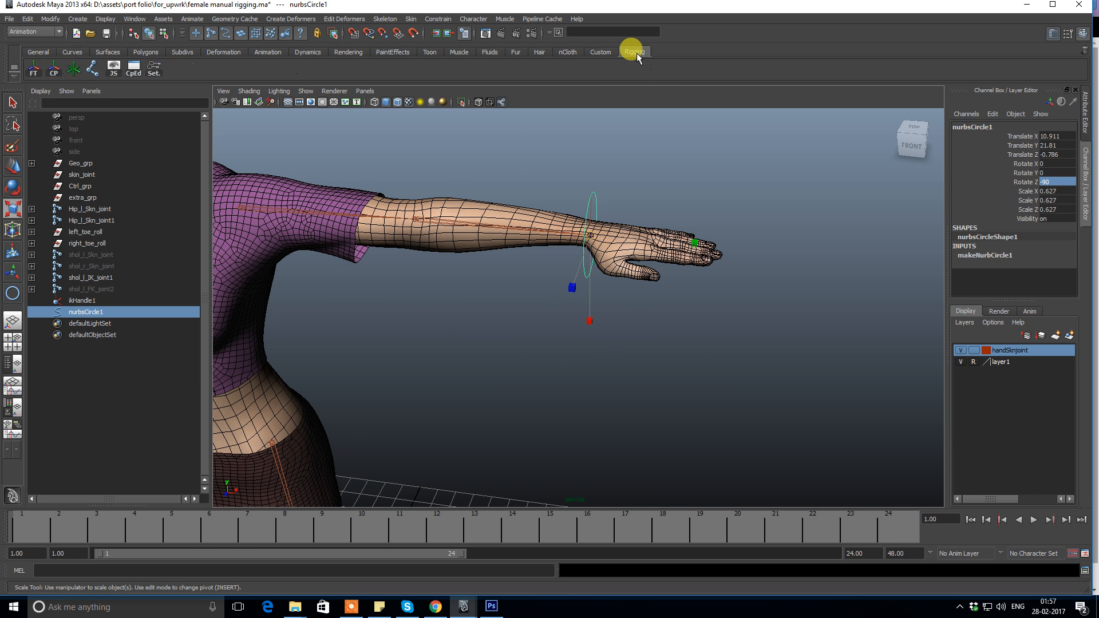
left_click(33, 68)
right_click_drag(605, 315, 661, 332, "alt")
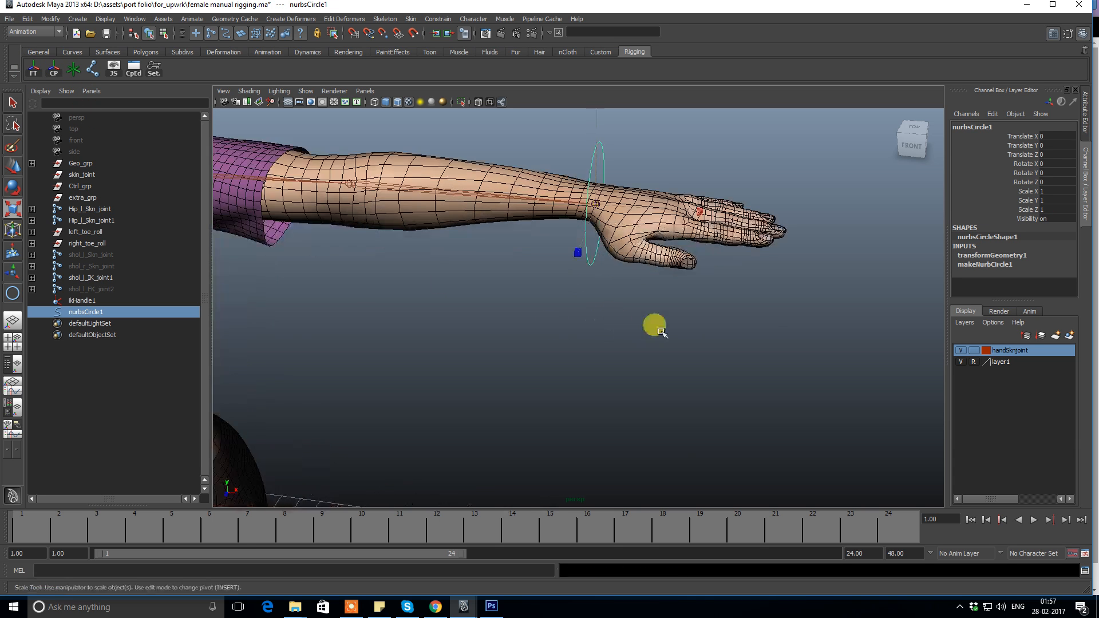
middle_click_drag(643, 332, 648, 358, "alt")
right_click_drag(647, 358, 675, 366, "alt")
left_click(676, 155)
right_click_drag(636, 162, 652, 227, "alt")
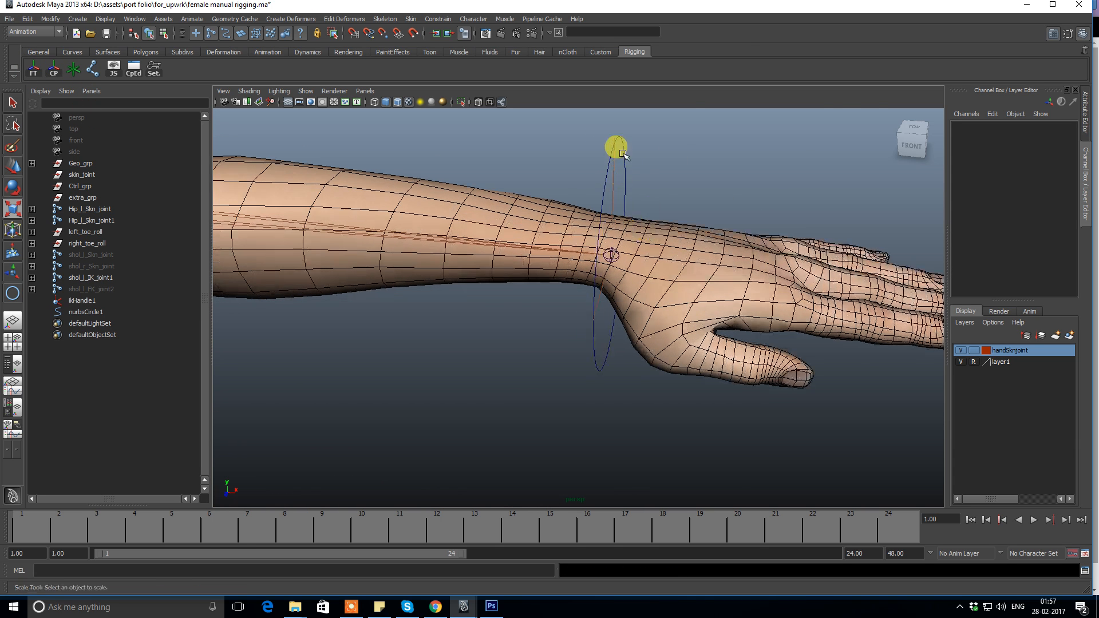
left_click(623, 141)
left_click_drag(731, 152, 715, 152, "alt")
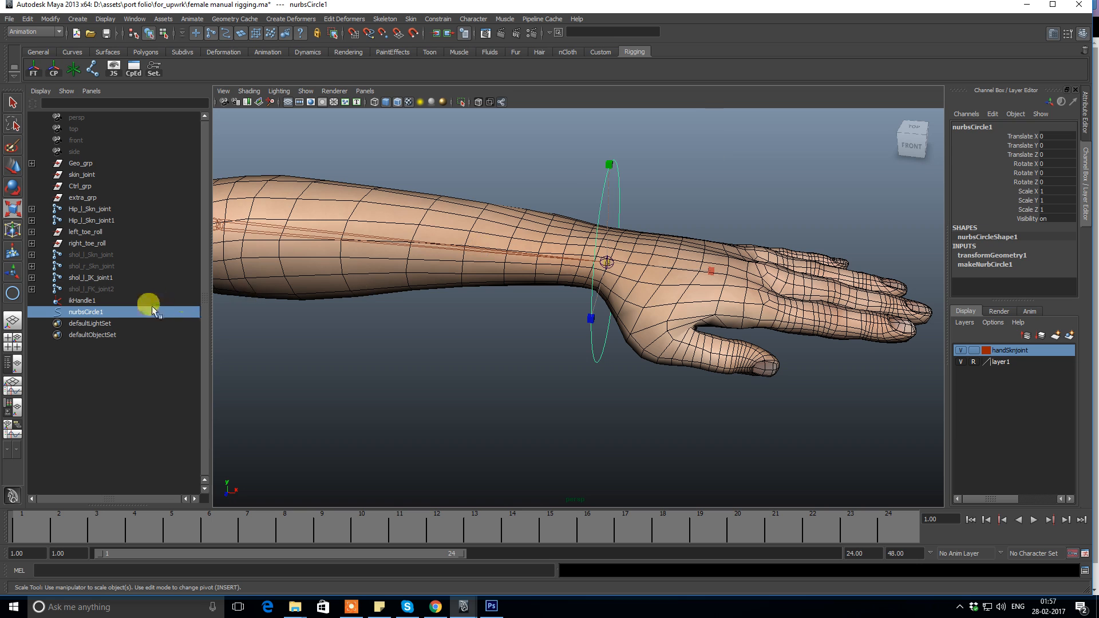
Rename the arm's IK handle to LEFT_HANDikHandle.
double_click(80, 301)
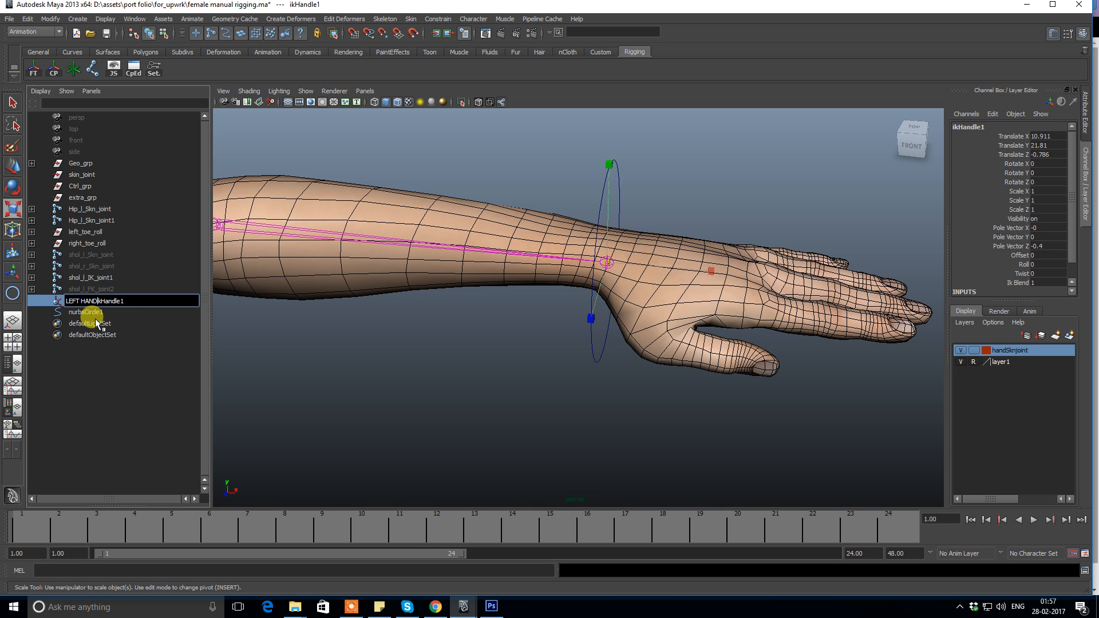
left_click(125, 298)
key("BackSpace")
key("Return")
left_click(499, 138)
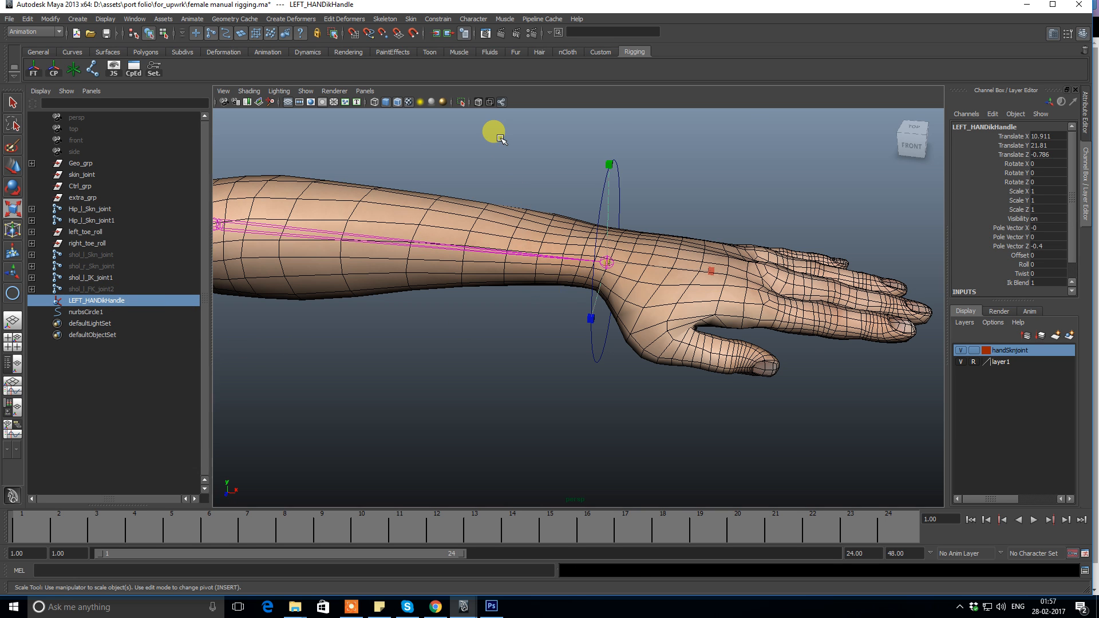
Point constrain LEFT_HANDikHandle to the wrist NURBS circle.
scroll(539, 149, "up", 3)
left_click(635, 146)
left_click_drag(635, 146, 694, 180, "alt")
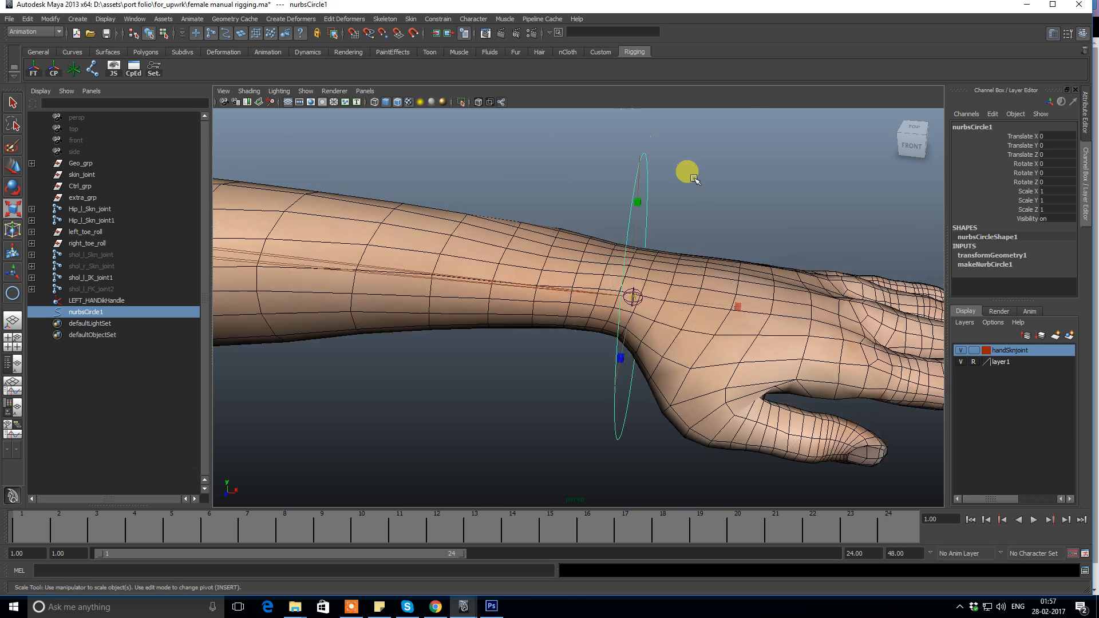
left_click(85, 300, "ctrl")
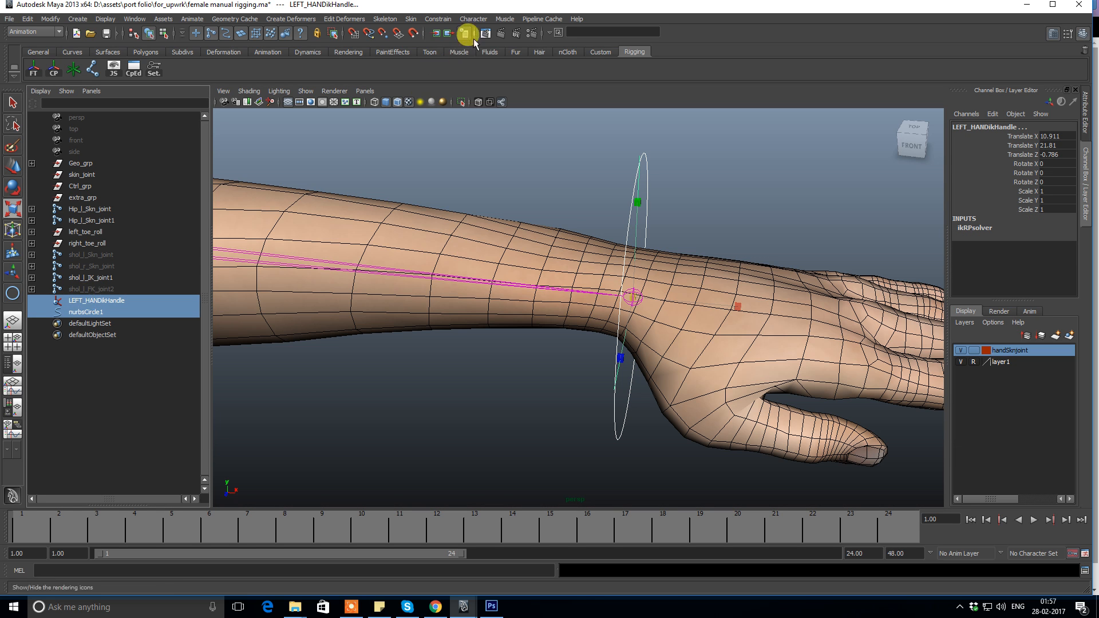
left_click(439, 21)
left_click(448, 35)
left_click(662, 167)
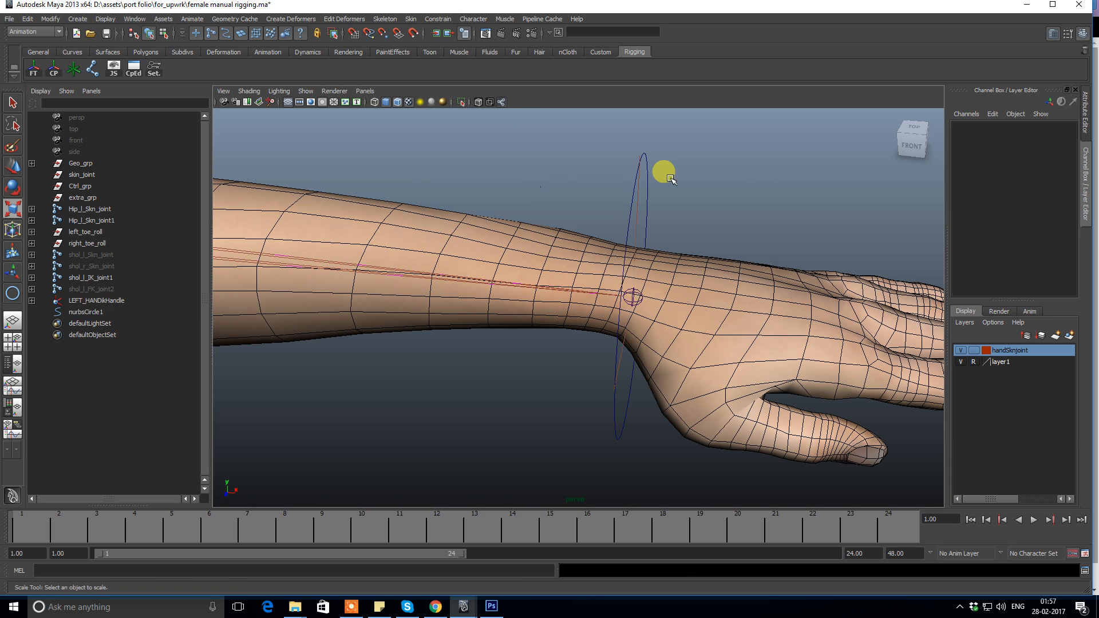
Move the wrist circle to test how the IK arm follows, and undo the move.
left_click_drag(662, 167, 634, 237, "alt")
left_click(617, 217)
key("w")
left_click_drag(771, 218, 596, 275, "alt")
key("ctrl+z")
left_click(674, 123)
Isolate the wrist circle and display its control vertices.
left_click_drag(662, 160, 542, 201, "alt")
left_click(542, 202)
right_click_drag(736, 157, 748, 135)
left_click_drag(654, 177, 584, 225, "alt")
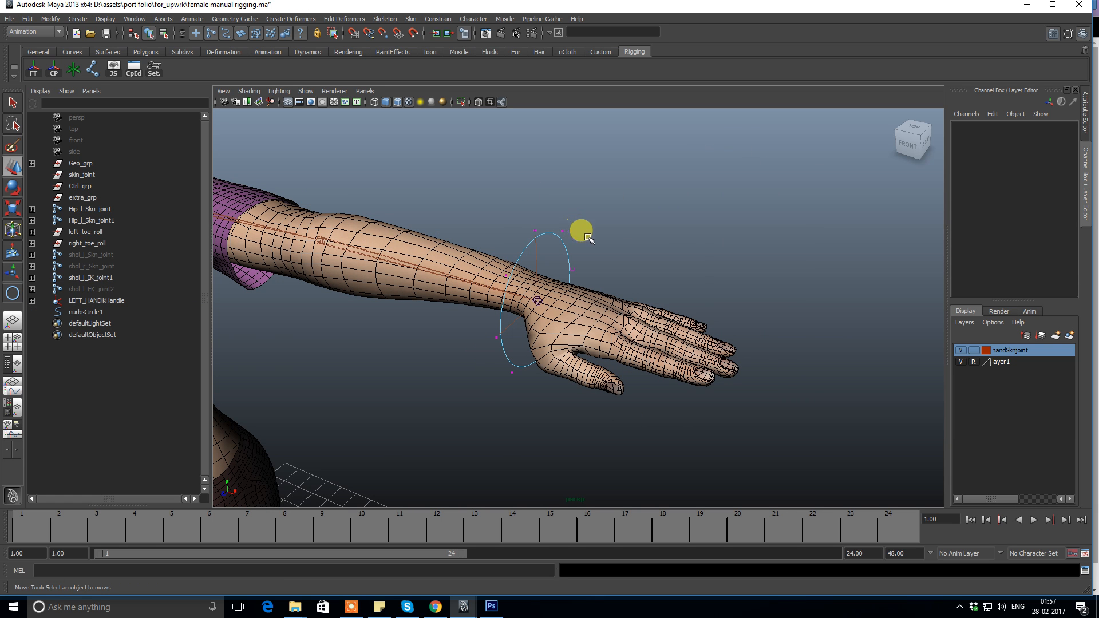
right_click_drag(551, 233, 549, 208)
left_click(564, 232)
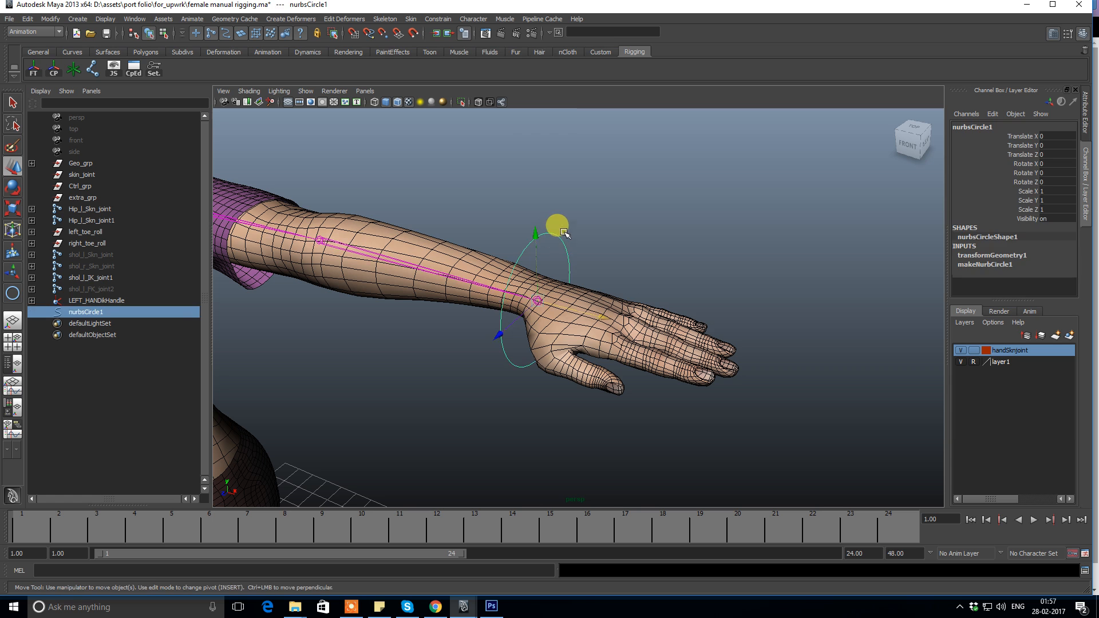
left_click(461, 102)
mouse_move(626, 233)
right_mouse_down()
mouse_move(655, 233)
mouse_move(630, 246)
right_mouse_up()
left_click(585, 239)
Select every other control vertex of the wrist circle and shift them along X toward the elbow for a wavy outline.
key("space")
left_click_drag(588, 217, 592, 250)
right_click_drag(591, 251, 530, 240, "alt")
key("space")
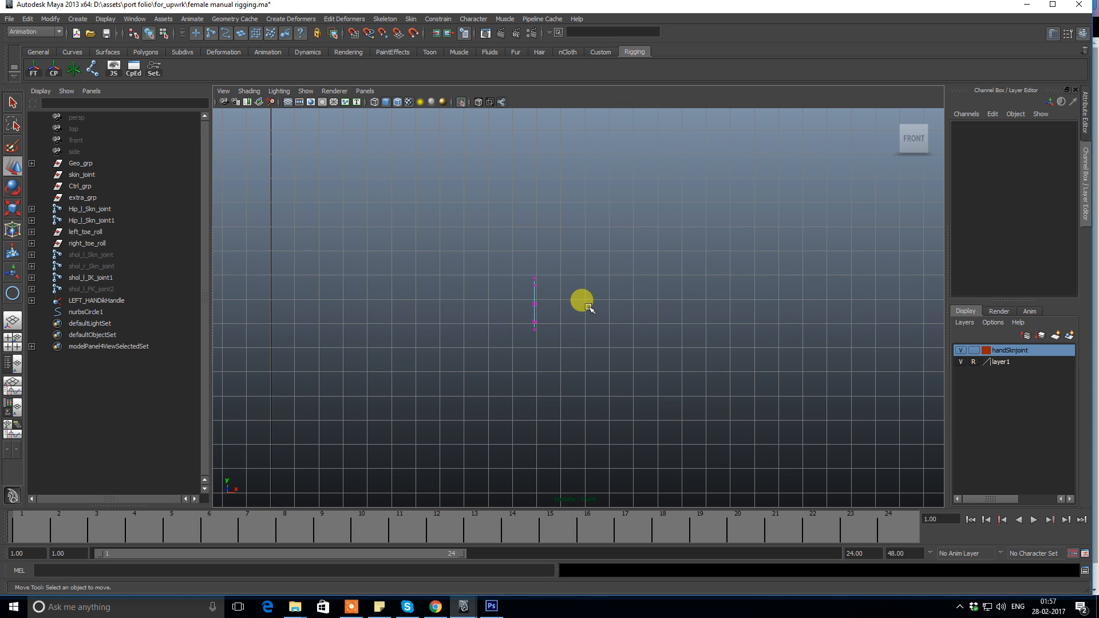
key("space")
left_click_drag(560, 296, 631, 293)
right_click_drag(522, 245, 546, 222, "alt")
left_click_drag(560, 338, 565, 334)
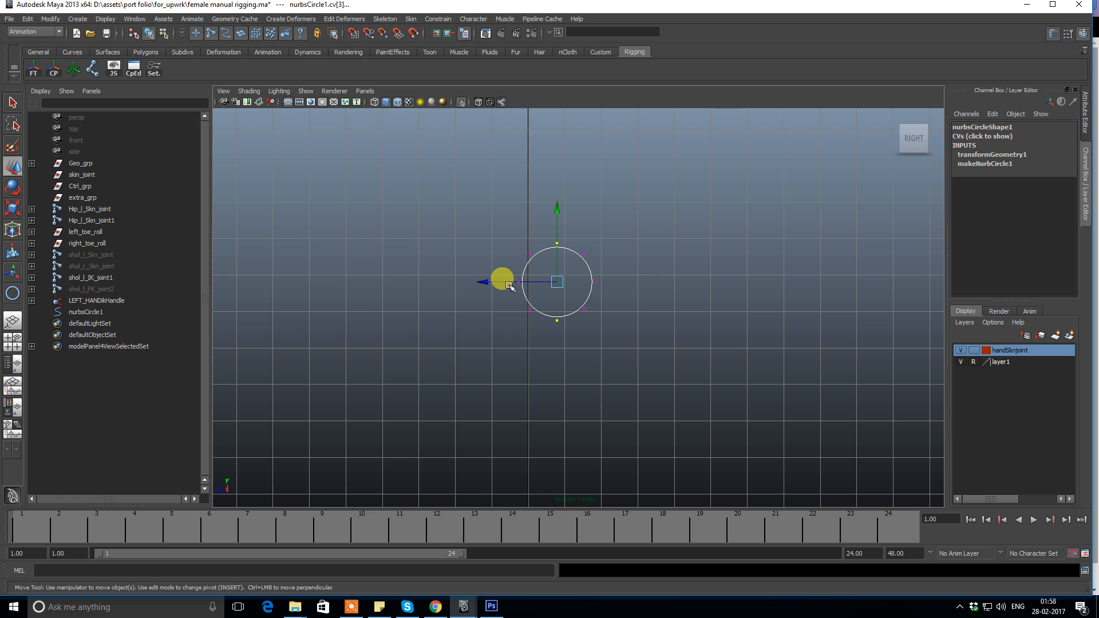
key("space")
left_click_drag(645, 250, 582, 260)
middle_click_drag(581, 260, 799, 259, "alt")
left_click_drag(806, 239, 752, 240)
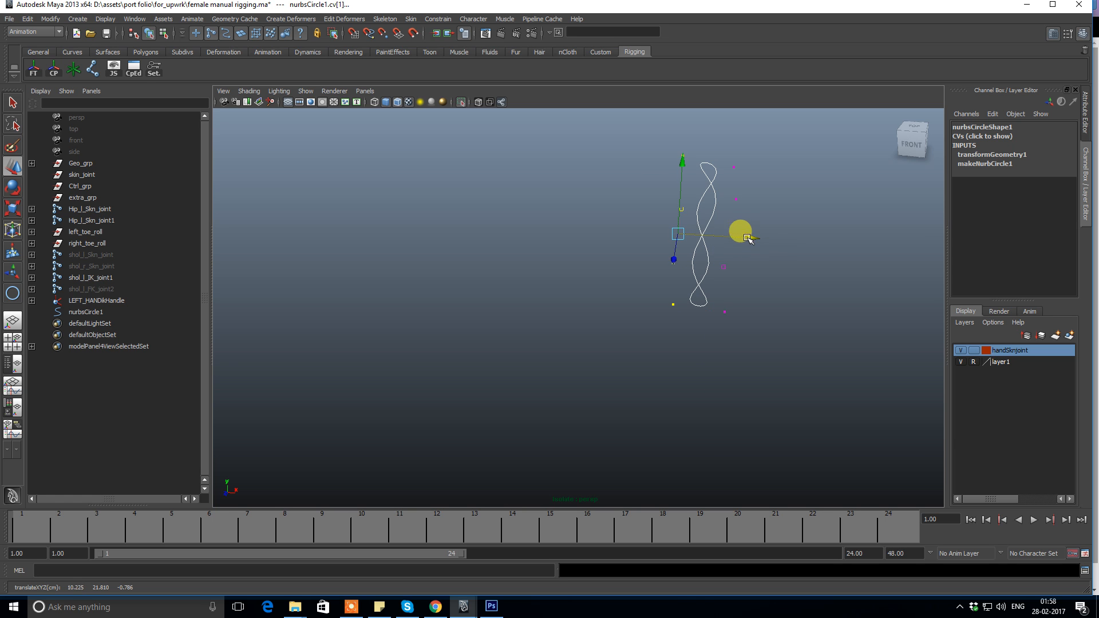
Show the whole scene again and return the wrist curve to object mode.
left_click(461, 102)
left_click_drag(478, 147, 459, 147, "alt")
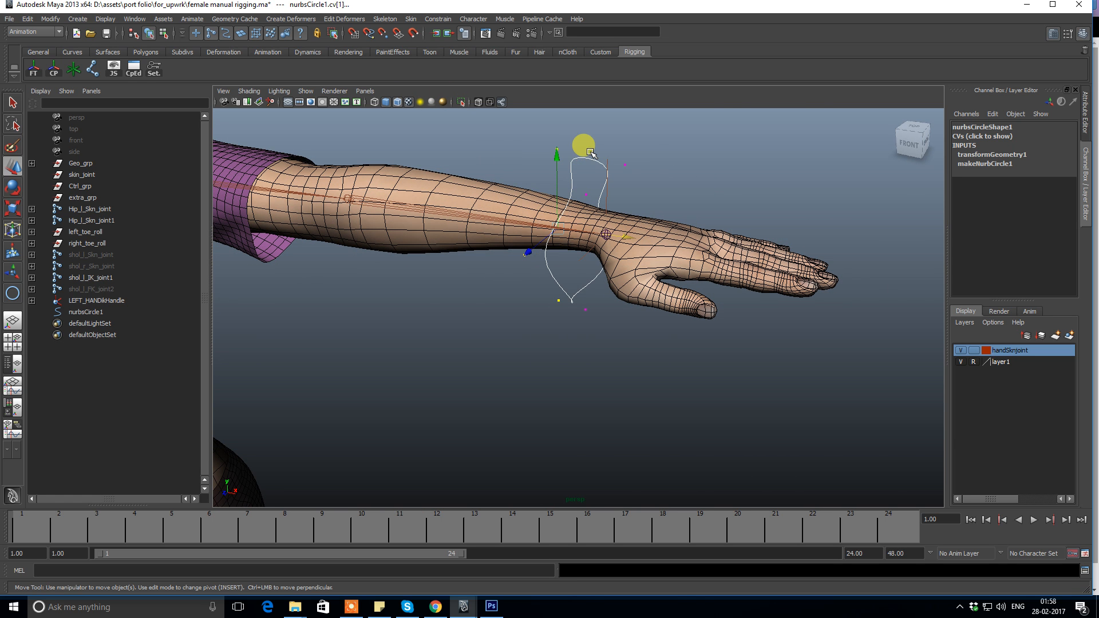
right_click_drag(579, 158, 610, 146)
left_click(637, 180)
Examine the reshaped wrist curve around the arm from several angles and distances.
left_click_drag(637, 180, 556, 190, "alt")
middle_click_drag(556, 190, 612, 202, "alt")
left_click_drag(612, 202, 643, 205, "alt")
middle_click_drag(644, 204, 601, 232, "alt")
scroll(615, 252, "up", 3)
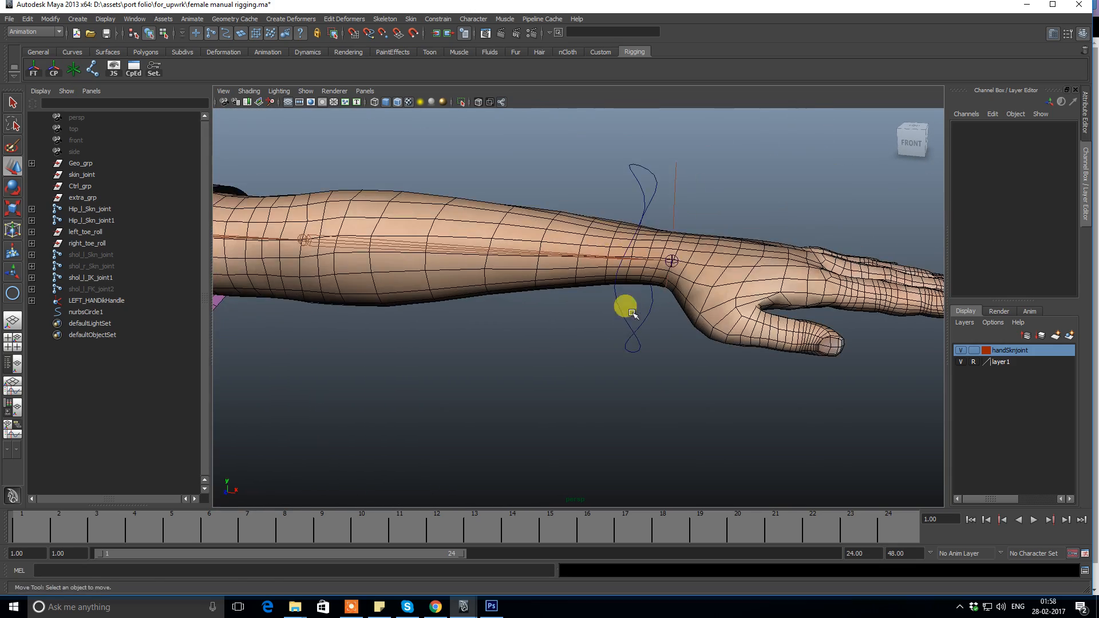
left_click(626, 343)
scroll(572, 341, "down", 3)
right_click_drag(572, 340, 533, 327, "alt")
left_click_drag(533, 327, 529, 292, "alt")
right_click_drag(530, 292, 434, 302, "alt")
left_click(466, 178)
middle_click_drag(466, 213, 534, 206, "alt")
right_click_drag(534, 206, 576, 241, "alt")
middle_click_drag(575, 241, 544, 242, "alt")
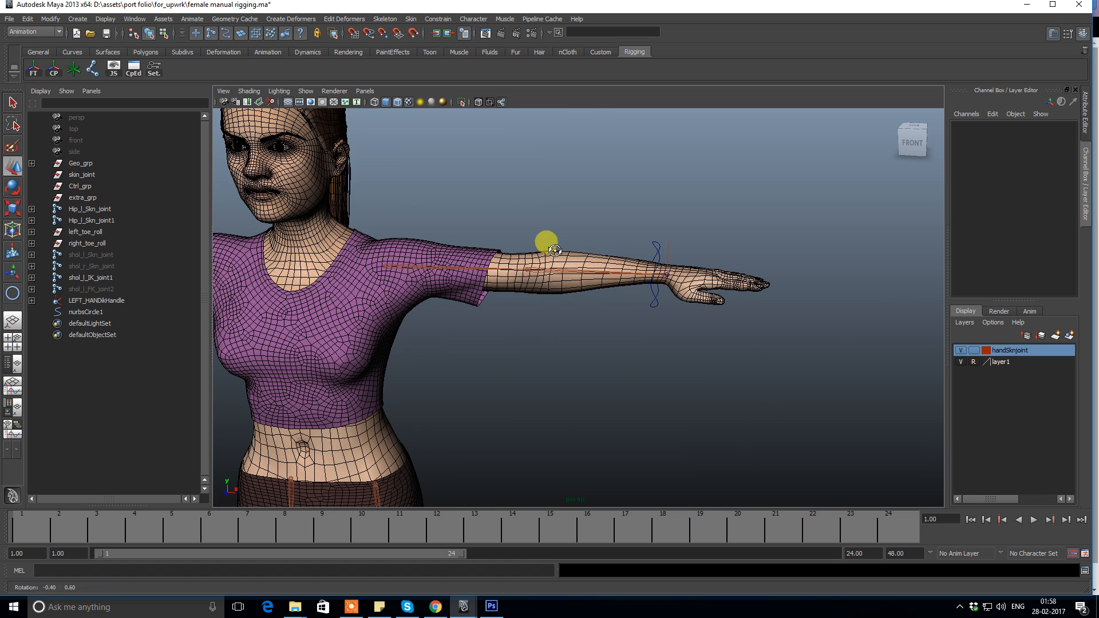
left_click(665, 312)
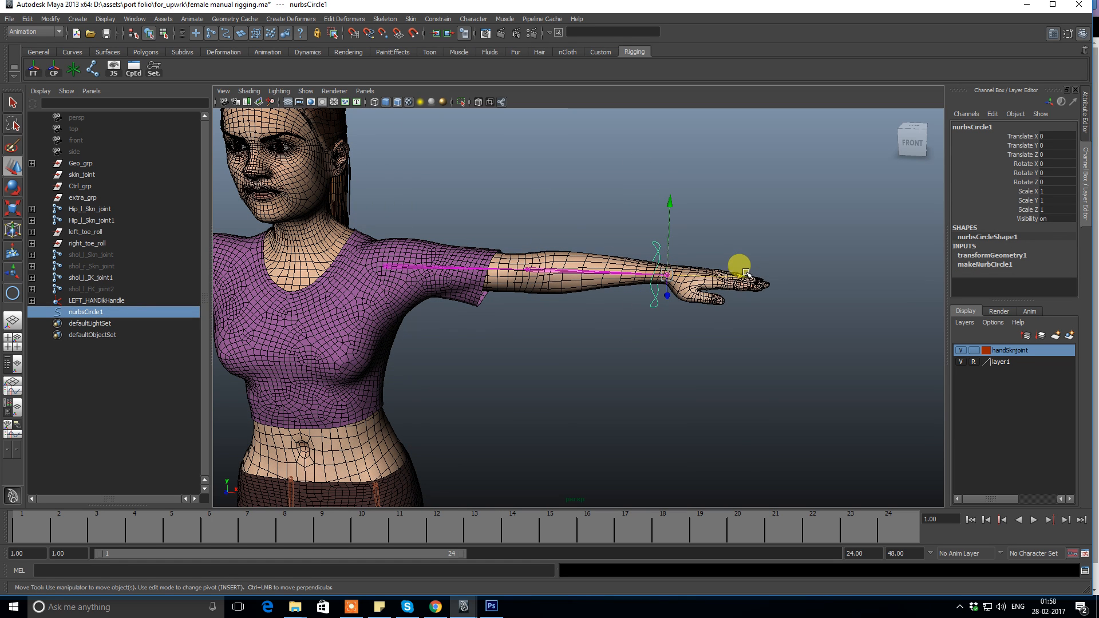
right_click_drag(726, 179, 630, 203)
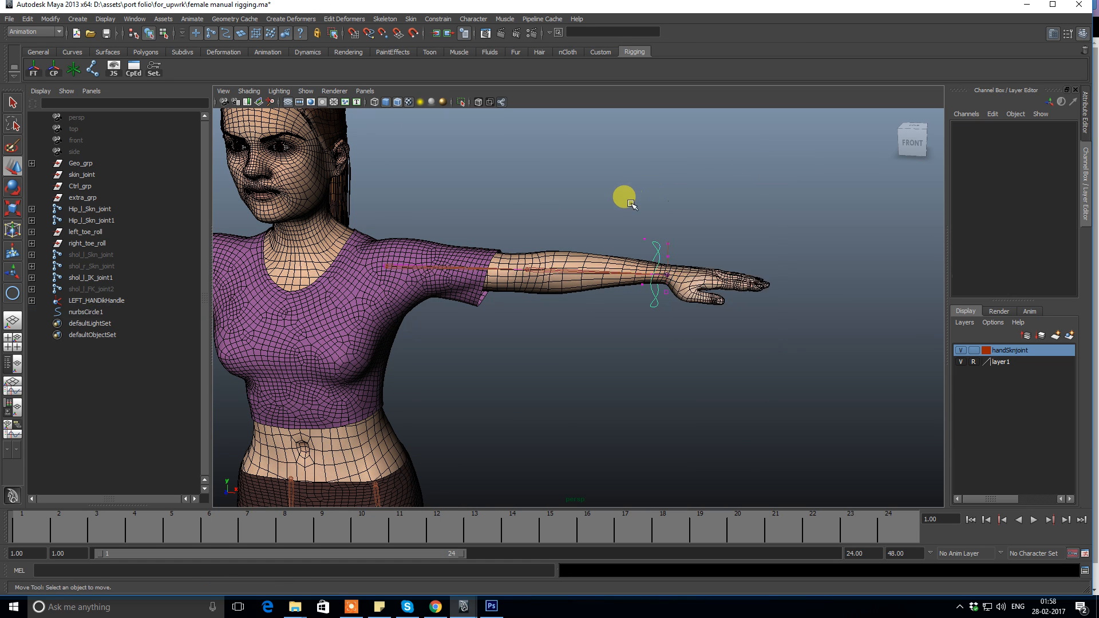
left_click_drag(617, 248, 729, 369)
left_click(725, 190)
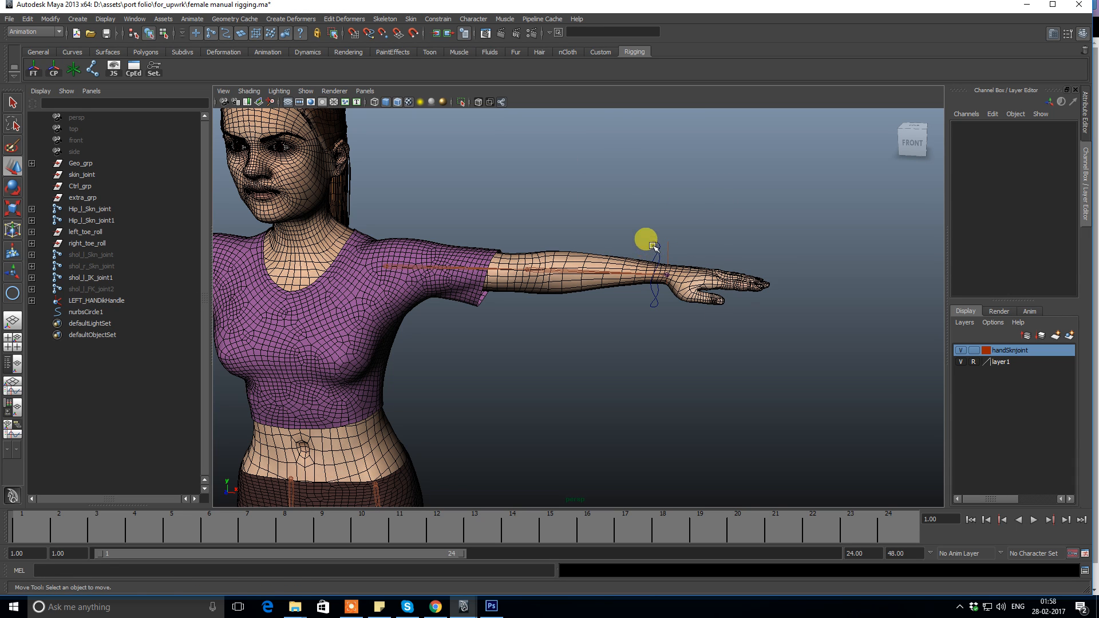
left_click(652, 245)
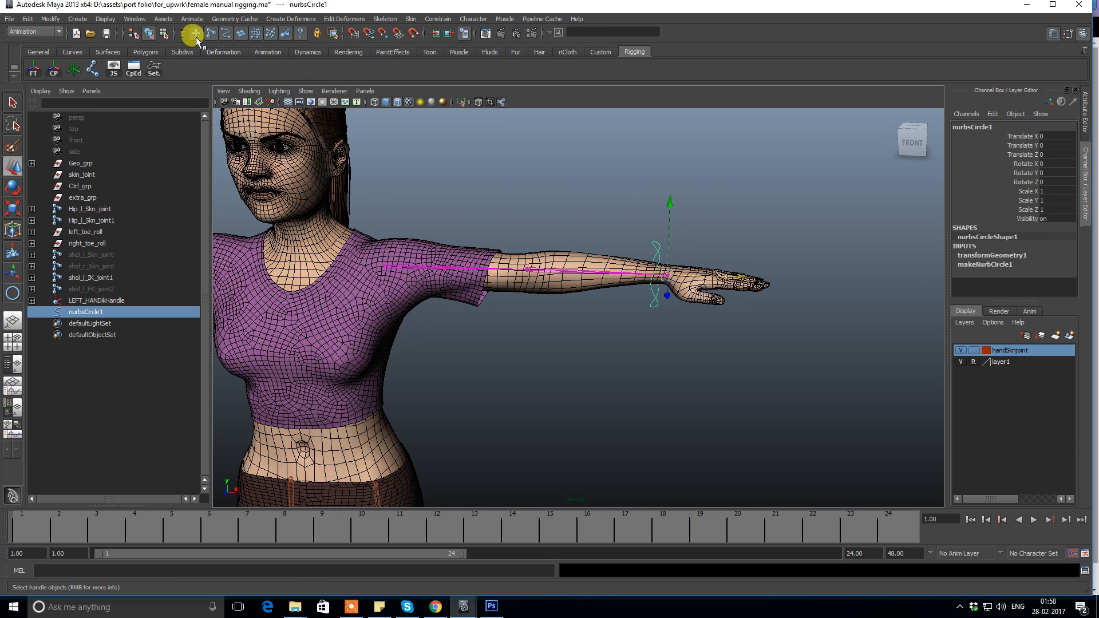
left_click(601, 214)
left_click_drag(630, 252, 726, 340)
left_click(713, 219)
left_click(658, 246)
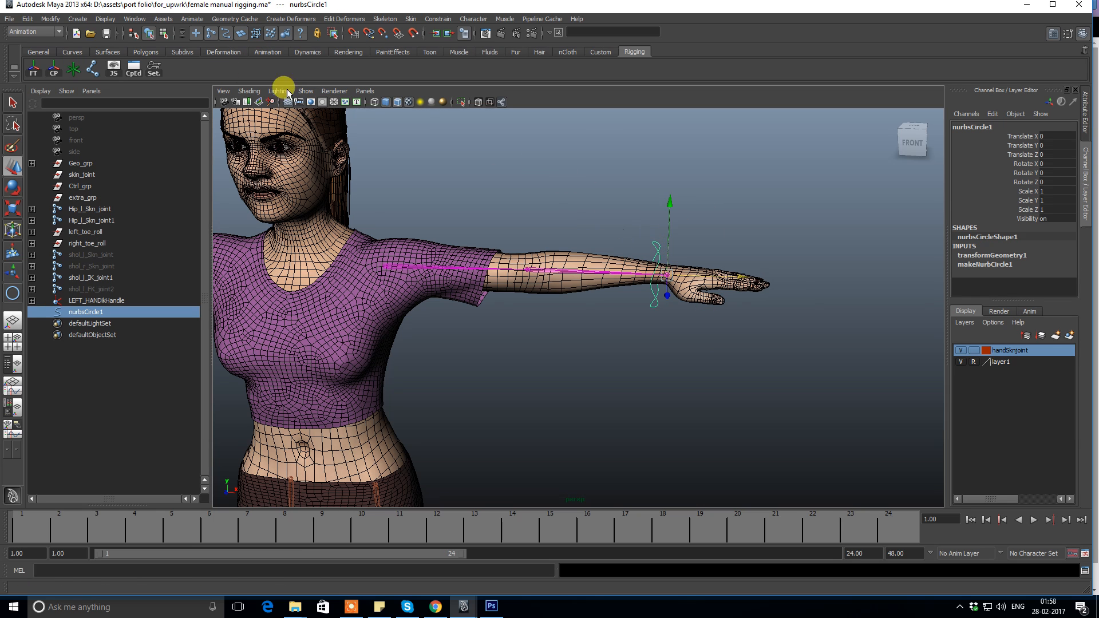
Select all control vertices of the wrist curve in isolation and shift them along X to centre the curve on the wrist joint.
left_click(673, 175)
right_click_drag(673, 175, 673, 200, "alt")
middle_click_drag(673, 200, 655, 201, "alt")
left_click(639, 218)
left_click(461, 102)
key("F8")
left_click_drag(509, 185, 827, 389)
left_click(460, 102)
left_click_drag(708, 264, 722, 263)
left_click(723, 176)
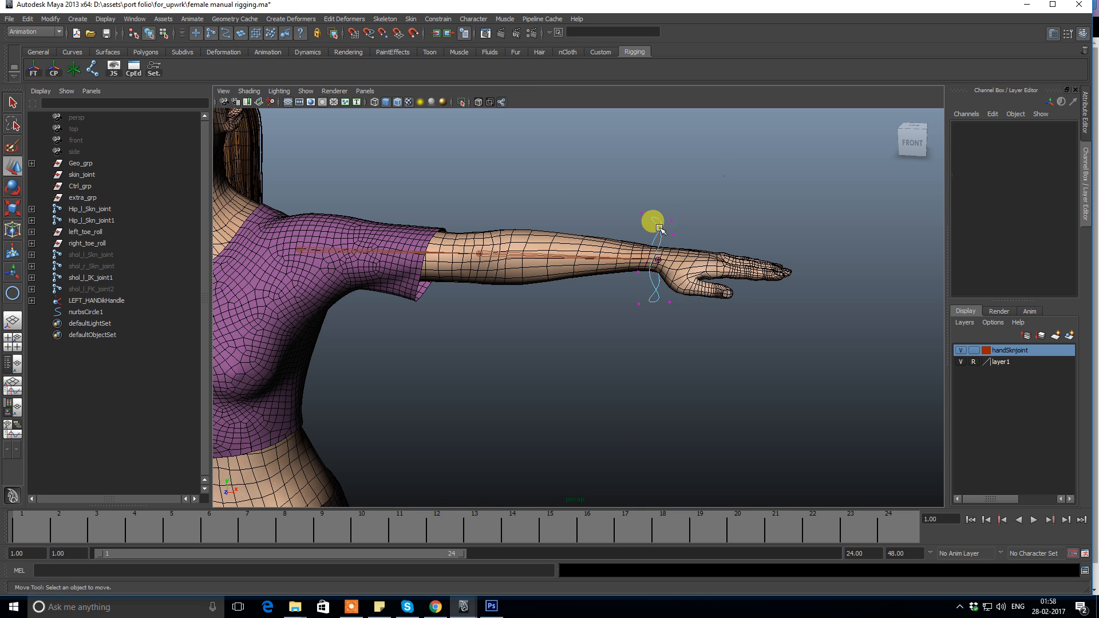
Return the wrist curve to object mode and rename it left_hand_Cc.
right_click_drag(641, 210, 732, 171)
left_click_drag(732, 172, 627, 262, "alt")
right_click_drag(617, 264, 679, 352, "alt")
left_click(658, 293)
right_click_drag(764, 346, 703, 311, "alt")
left_click(972, 126)
double_click(972, 126)
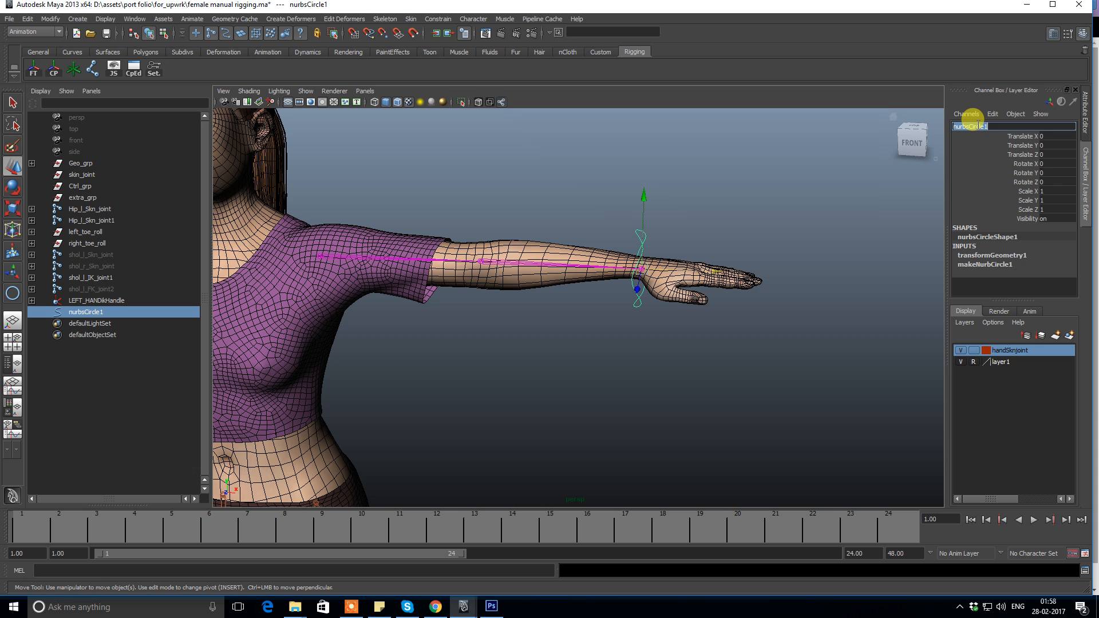
type("left_hand_Cc")
key("Return")
Hide the left_hand_Cc curve together with shol_l_IK_joint1 and LEFT_HANDikHandle.
mouse_move(643, 238)
right_mouse_down("alt")
mouse_move(609, 237)
mouse_move(632, 239)
right_mouse_up("alt")
left_click_drag(572, 286, 596, 282, "alt")
middle_click_drag(516, 320, 597, 274, "alt")
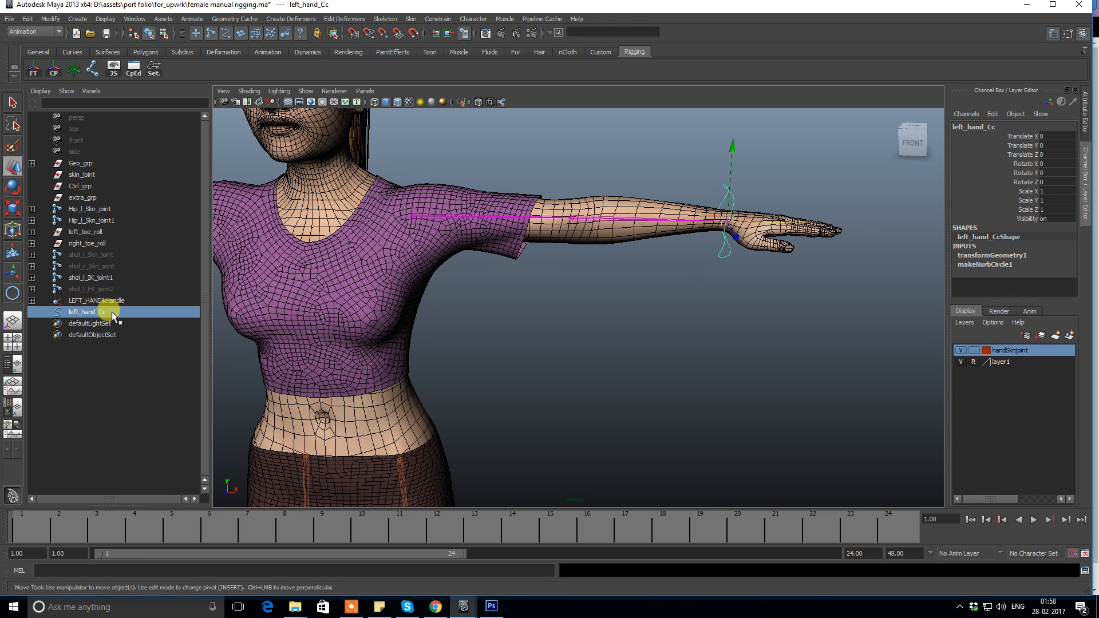
left_click(80, 278)
left_click_drag(609, 274, 662, 277, "alt")
left_click(694, 277, "shift")
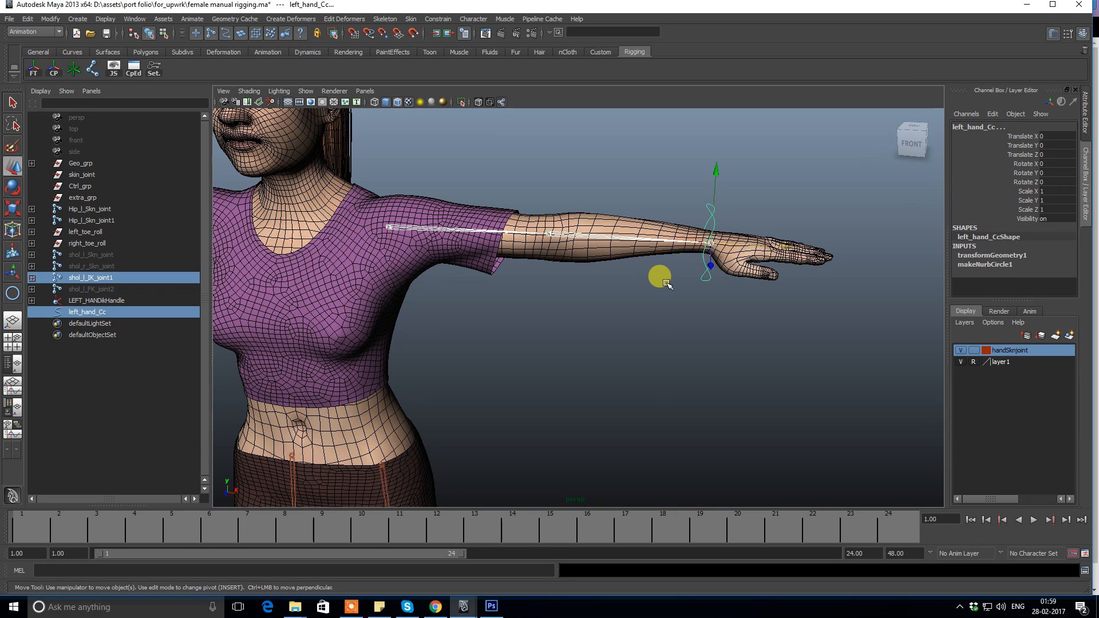
left_click(103, 300, "ctrl")
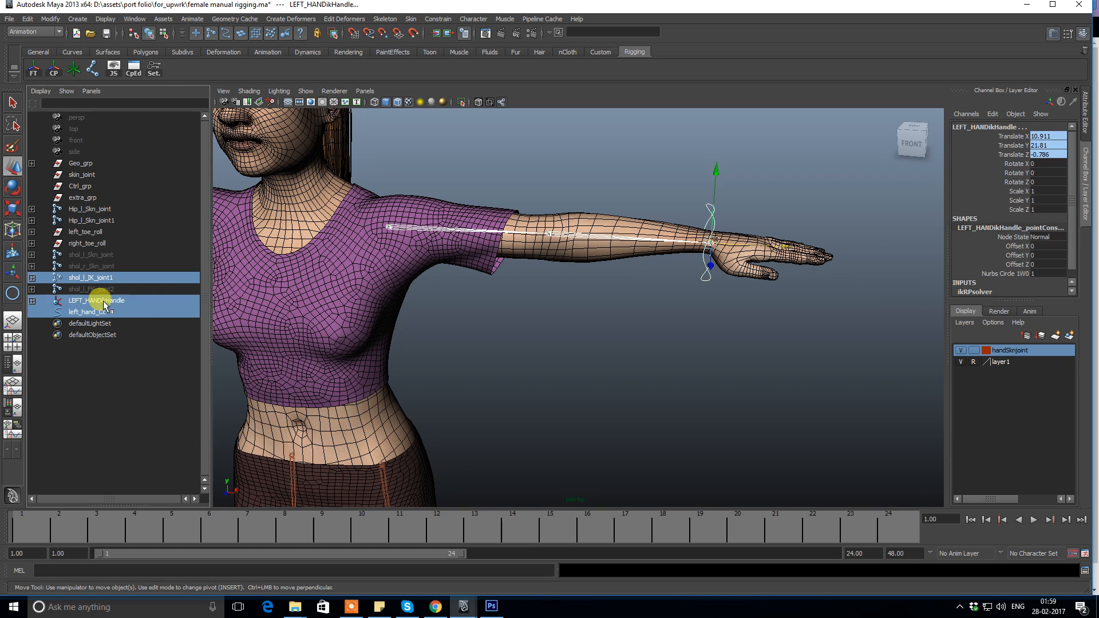
key("ctrl+h")
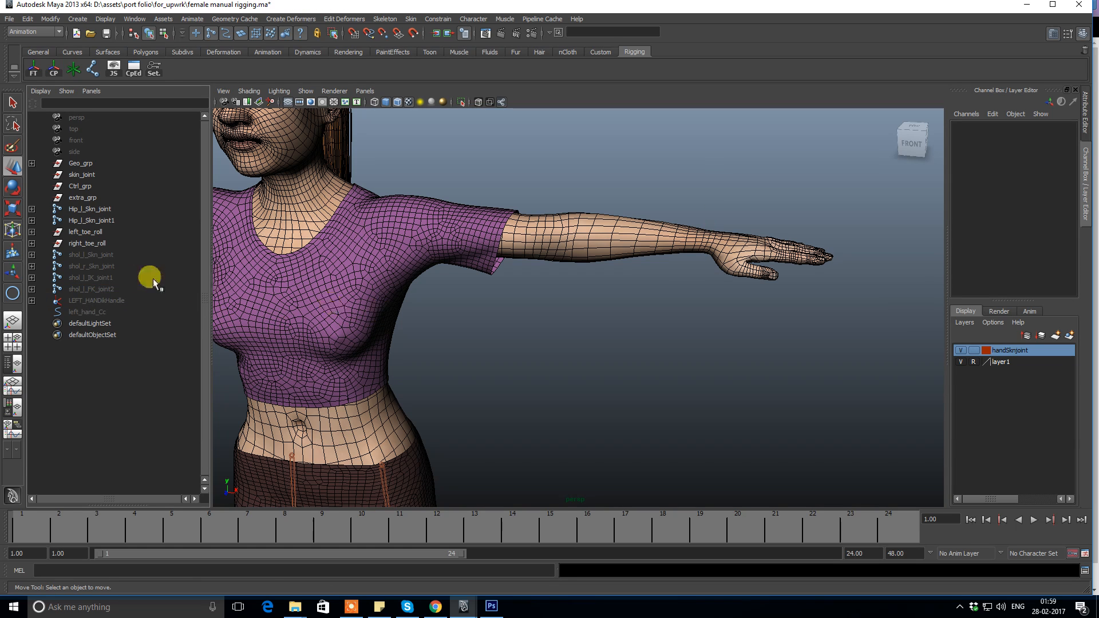
Unhide the FK arm chain shol_l_FK_joint2 and deselect it.
left_click(82, 290)
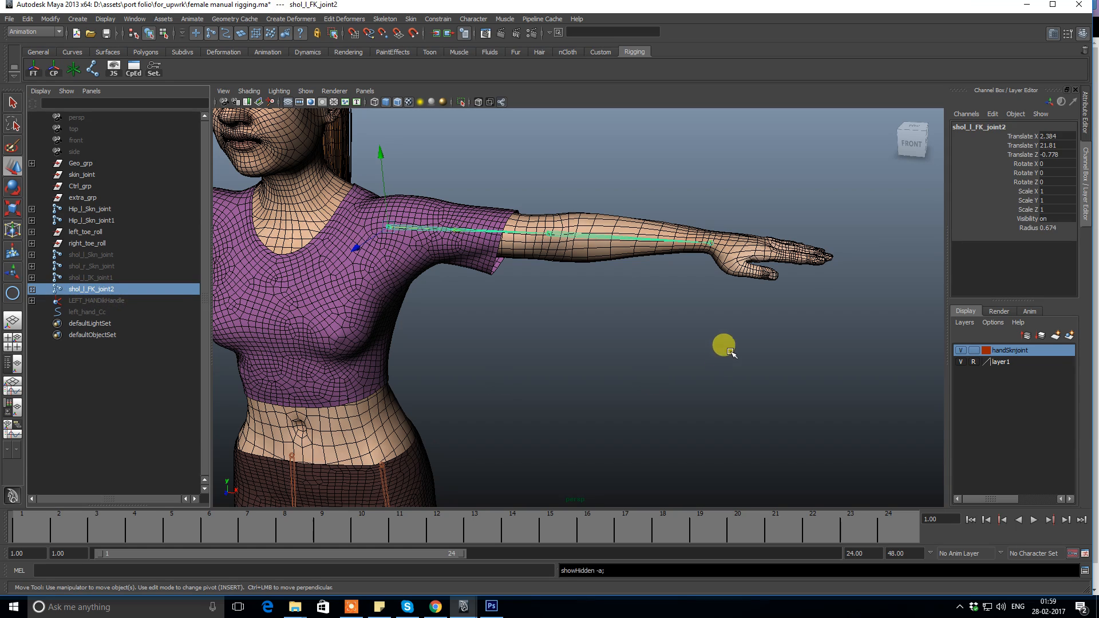
left_click(665, 321)
left_click_drag(584, 294, 607, 313, "alt")
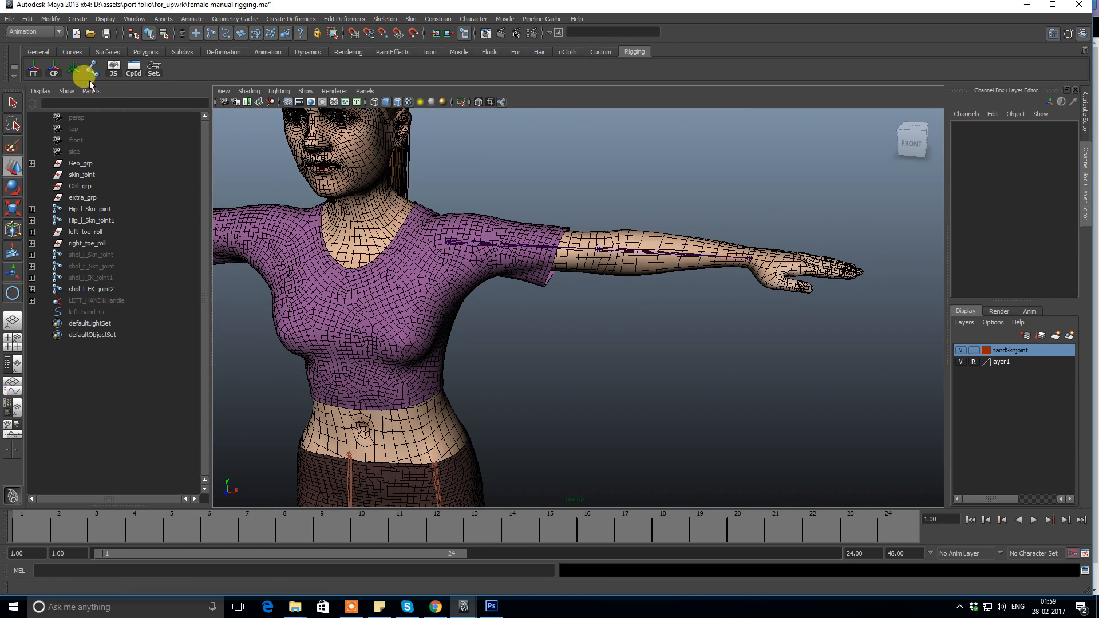
Create a new NURBS circle on the grid beside the character's left foot.
left_click(70, 51)
right_click_drag(641, 323, 610, 368, "alt")
right_click_drag(593, 306, 482, 339, "alt")
middle_click_drag(561, 397, 525, 305, "alt")
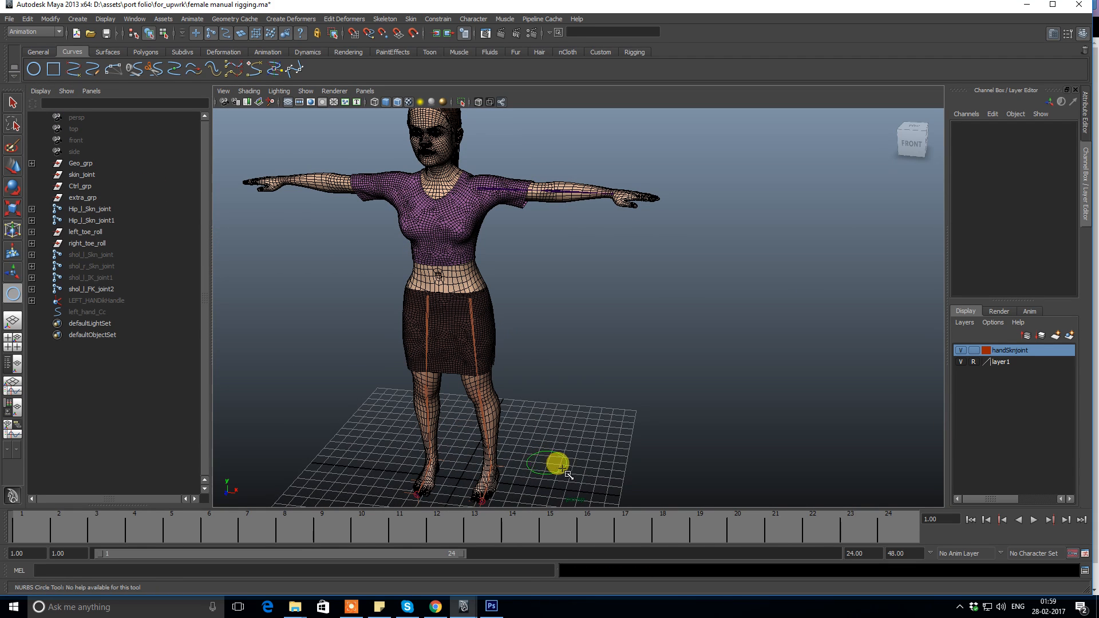
left_click_drag(567, 474, 564, 468)
Rotate the new circle upright by setting its Rotate Z to -90.
key("e")
left_click_drag(576, 378, 644, 427)
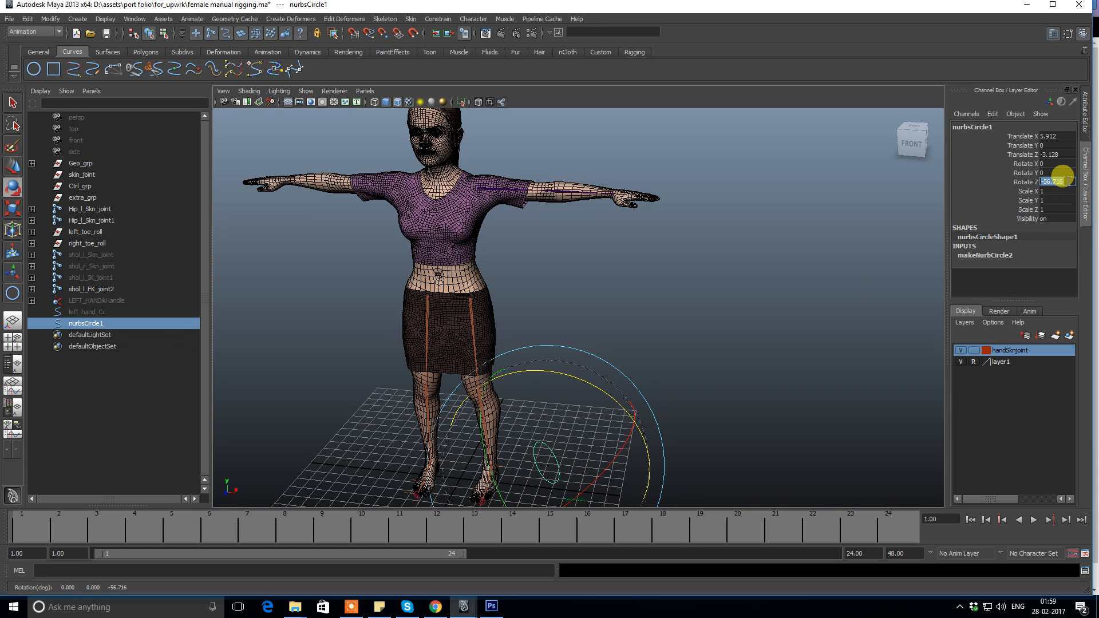
left_click(1063, 177)
type("-90")
key("Return")
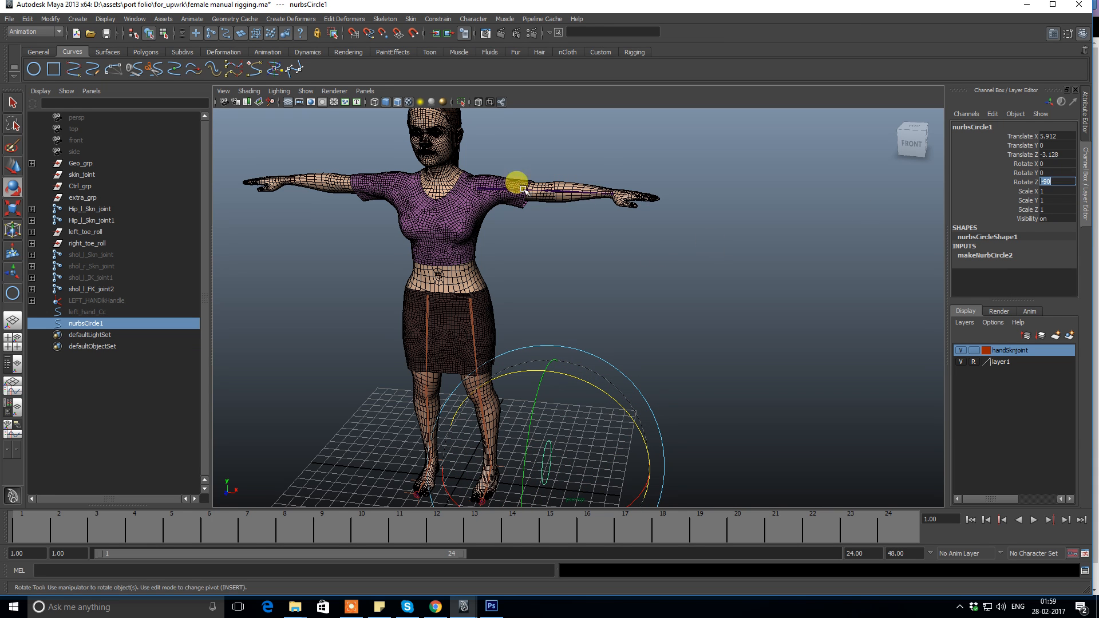
Snap the circle onto the left shoulder joint of the FK chain, hiding layer1 temporarily to expose the joint.
scroll(511, 246, "up", 3)
scroll(589, 326, "up", 3)
key("w")
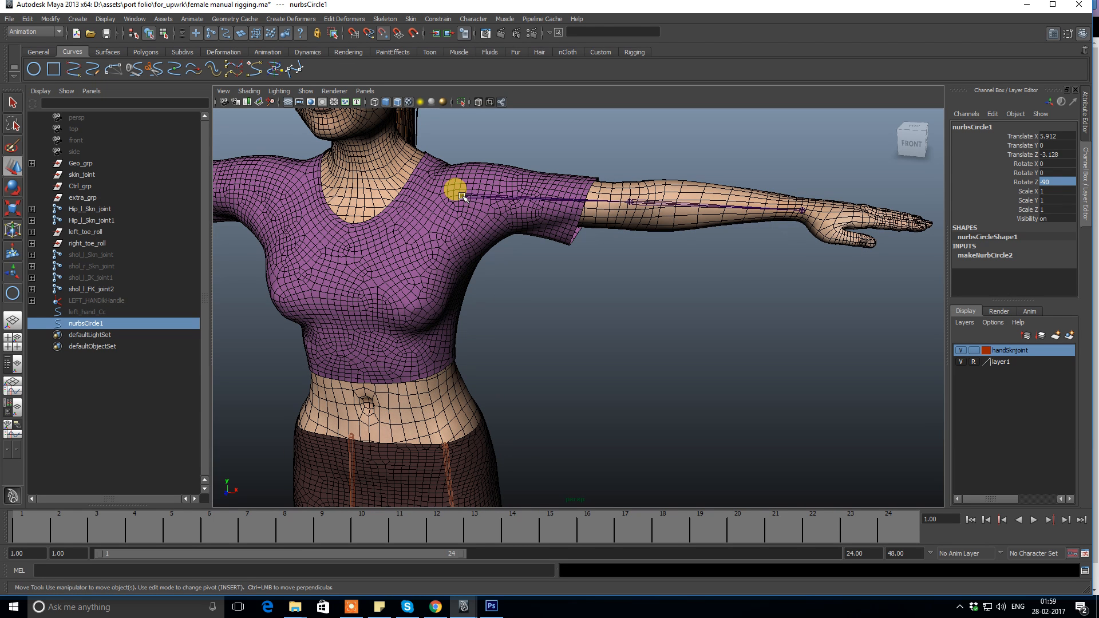
left_click_drag(462, 197, 584, 279)
scroll(687, 297, "down", 2)
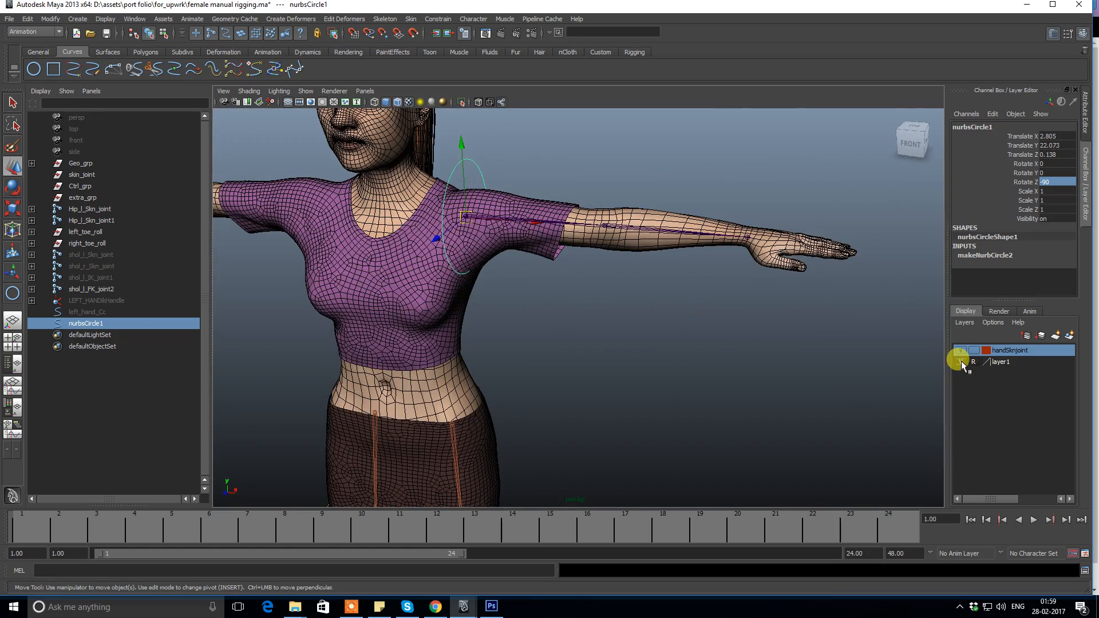
left_click(960, 361)
right_click_drag(487, 298, 521, 278, "alt")
left_click_drag(522, 278, 618, 289, "alt")
left_click(960, 361)
Scale the shoulder circle uniformly to about 0.76.
left_click_drag(845, 331, 493, 329, "alt")
key("r")
mouse_move(567, 300)
left_mouse_down("alt")
mouse_move(504, 321)
mouse_move(580, 298)
mouse_move(556, 306)
mouse_move(641, 300)
mouse_move(583, 307)
left_mouse_up("alt")
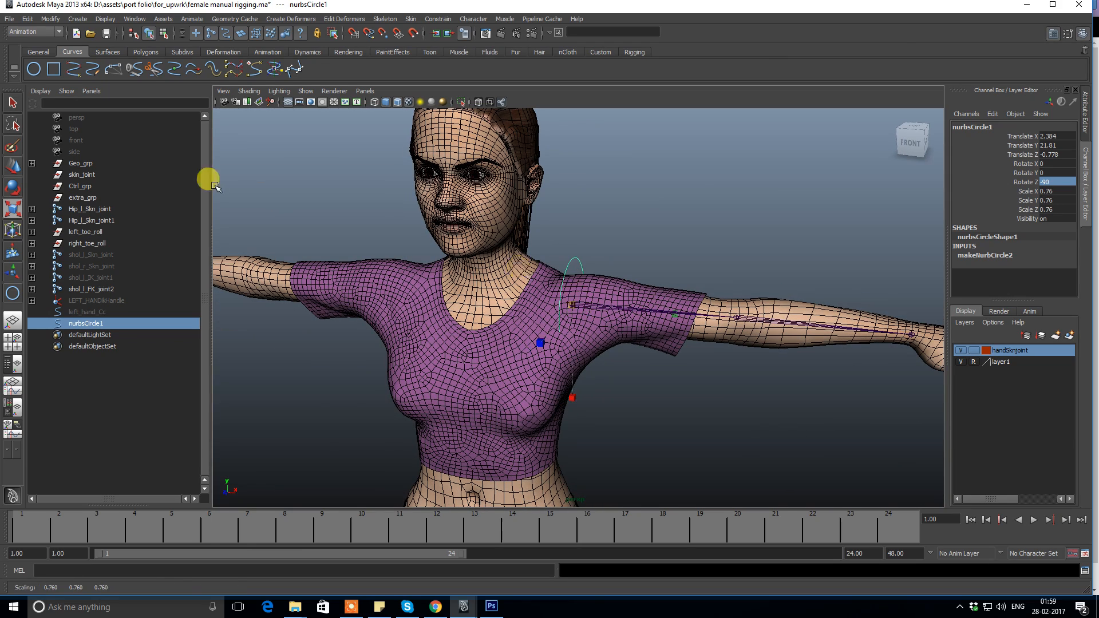
Freeze the shoulder circle's transformations and deselect it.
left_click(635, 51)
left_click(32, 71)
left_click(618, 169)
right_click_drag(618, 169, 721, 226, "alt")
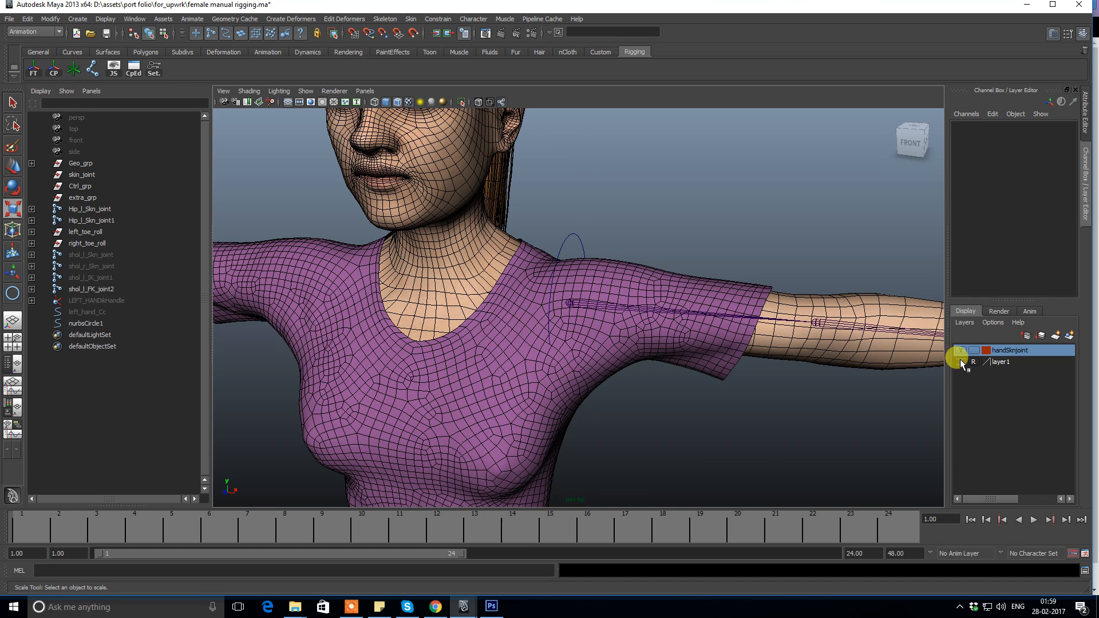
Hide layer1, duplicate the shoulder circle and snap the copy onto the elbow joint of the FK chain.
left_click(961, 361)
left_click(598, 345)
key("ctrl+d")
key("w")
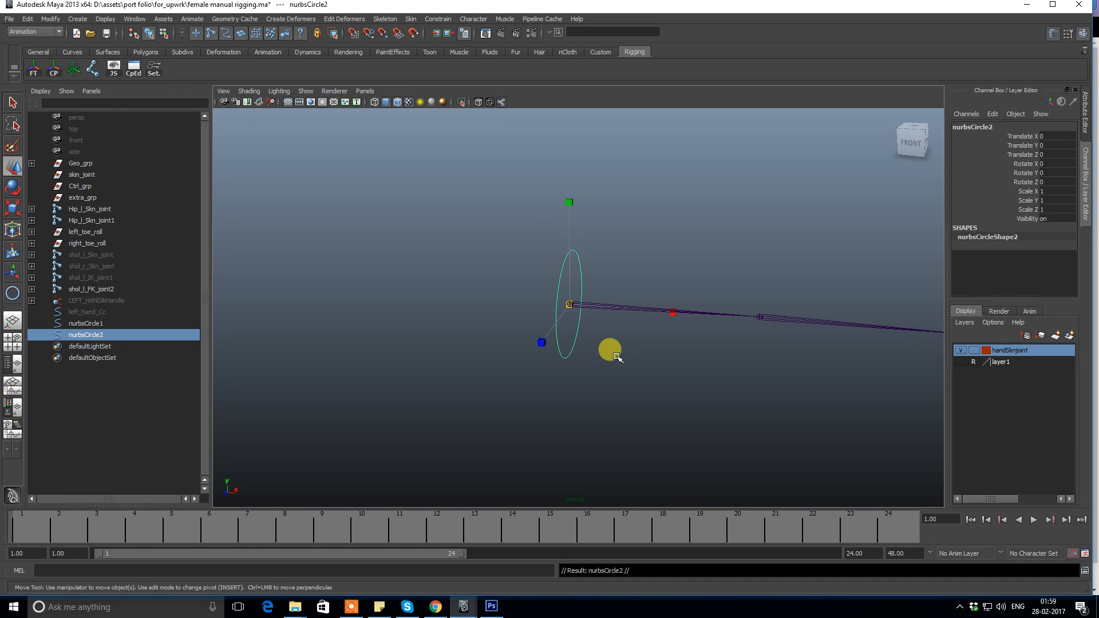
left_click_drag(577, 312, 765, 301)
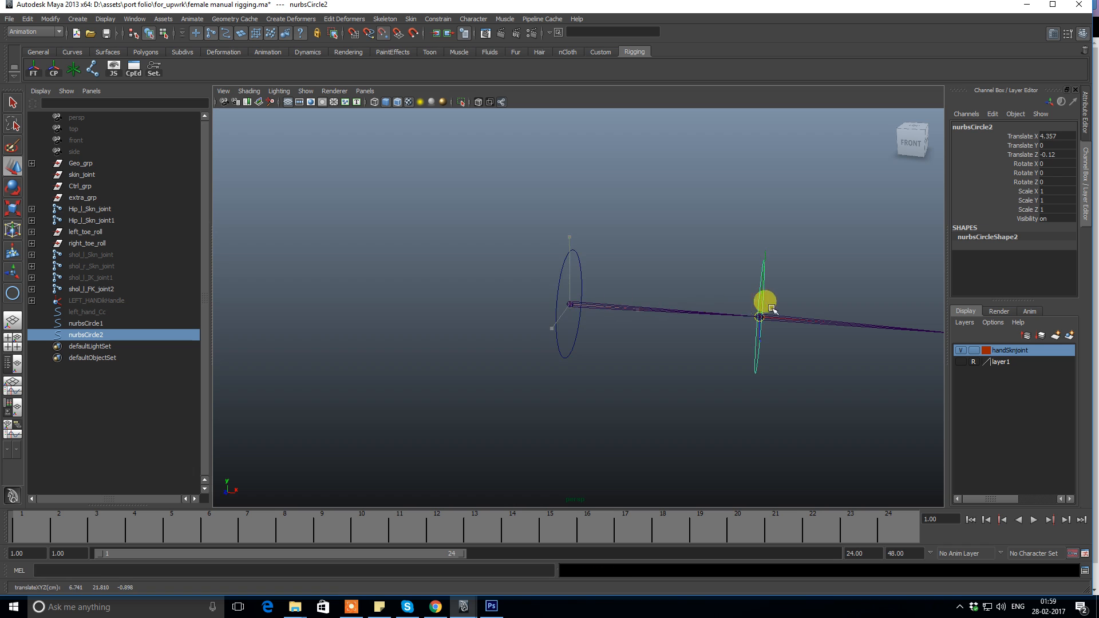
Duplicate the elbow circle, snap the copy onto the wrist joint of the FK chain and show layer1 again.
right_click_drag(839, 336, 616, 330, "alt")
key("ctrl+d")
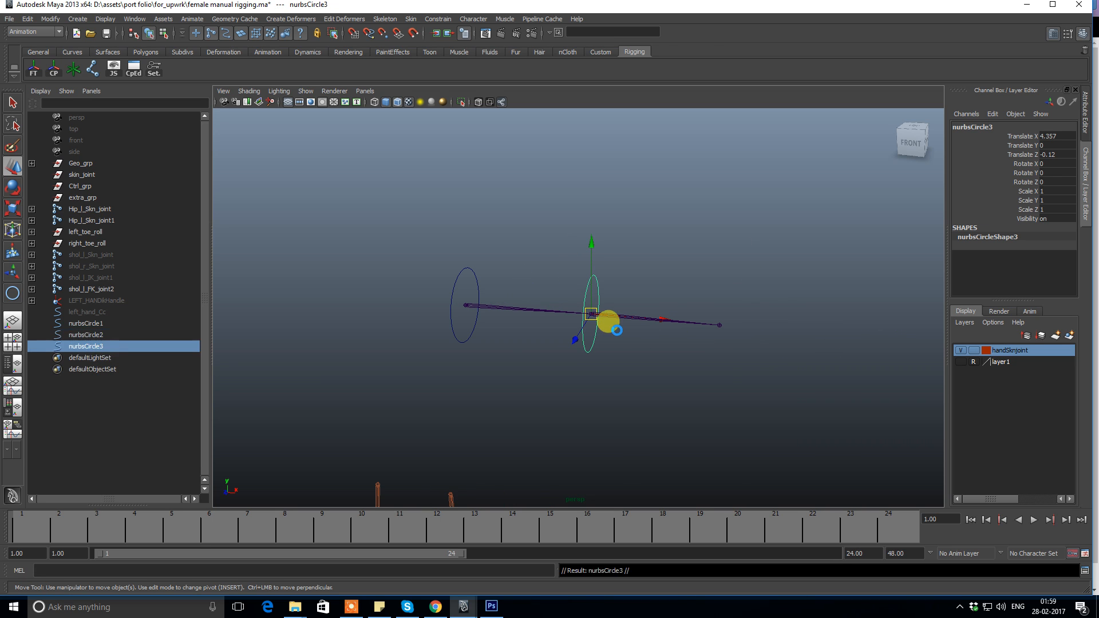
left_click_drag(590, 313, 727, 378)
left_click(961, 361)
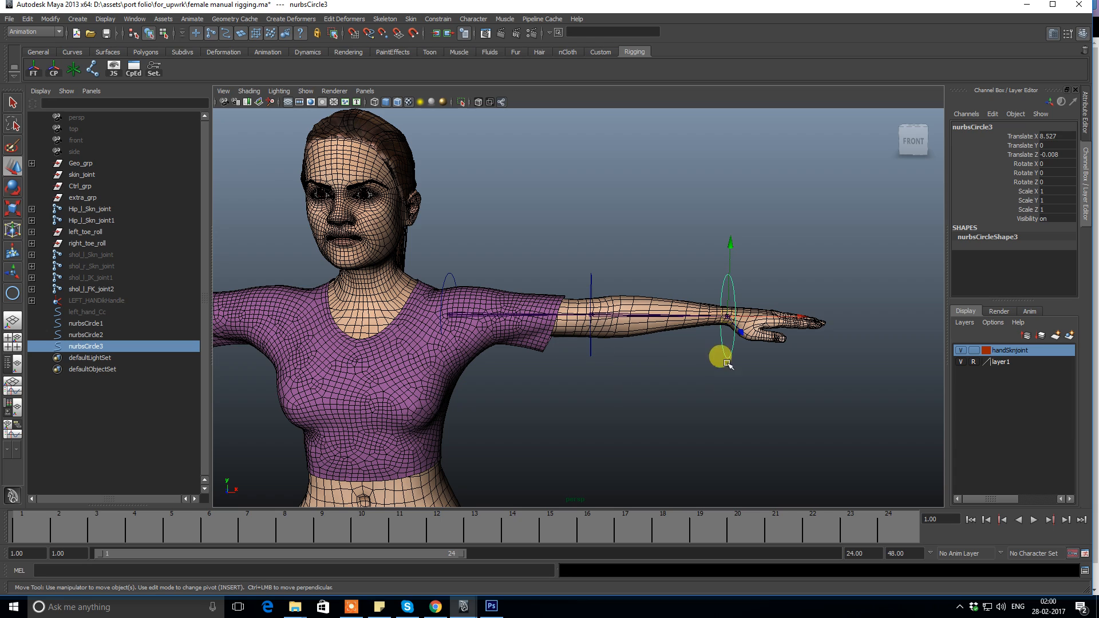
Scale the wrist circle uniformly to about 0.66 and the elbow circle to about 0.75.
key("r")
left_click_drag(728, 319, 577, 366)
left_click(577, 348)
left_click_drag(624, 400, 635, 378, "alt")
left_click_drag(594, 316, 574, 320)
left_click_drag(614, 355, 599, 277, "alt")
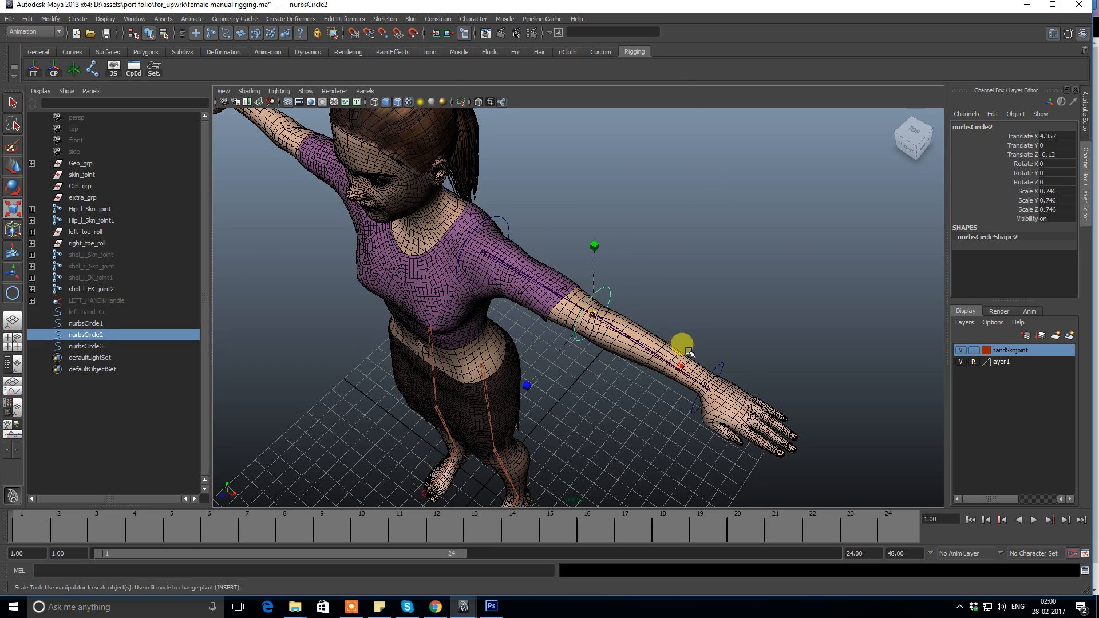
Freeze the transformations of the elbow and wrist circles together and check both circles' channel values.
left_click(720, 364, "shift")
left_click_drag(720, 365, 698, 348, "alt")
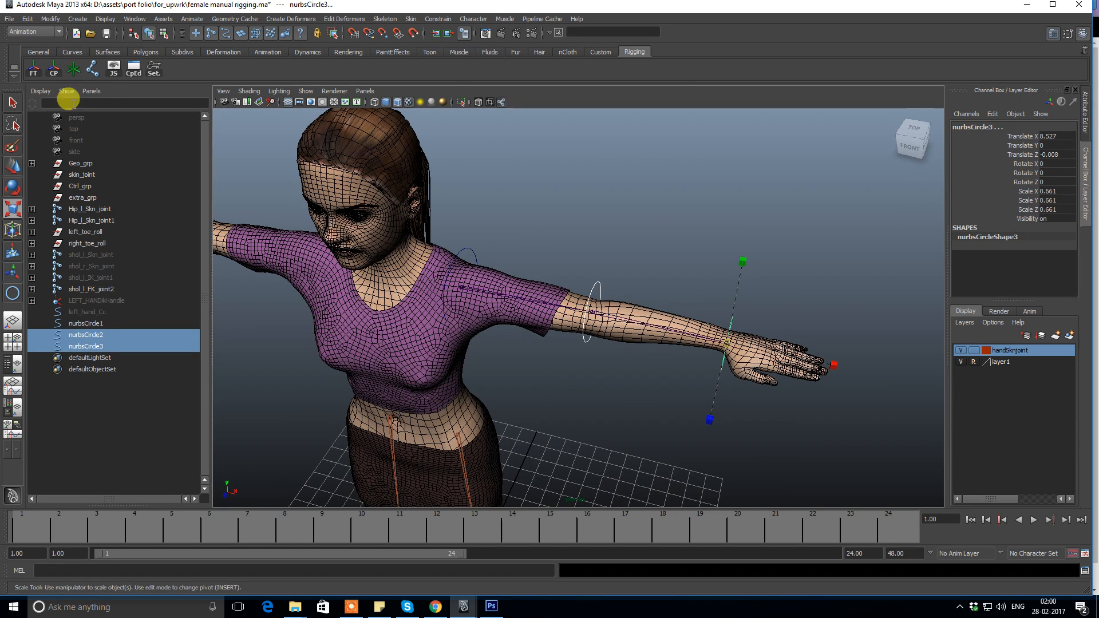
left_click(618, 122)
left_click_drag(618, 123, 705, 324, "alt")
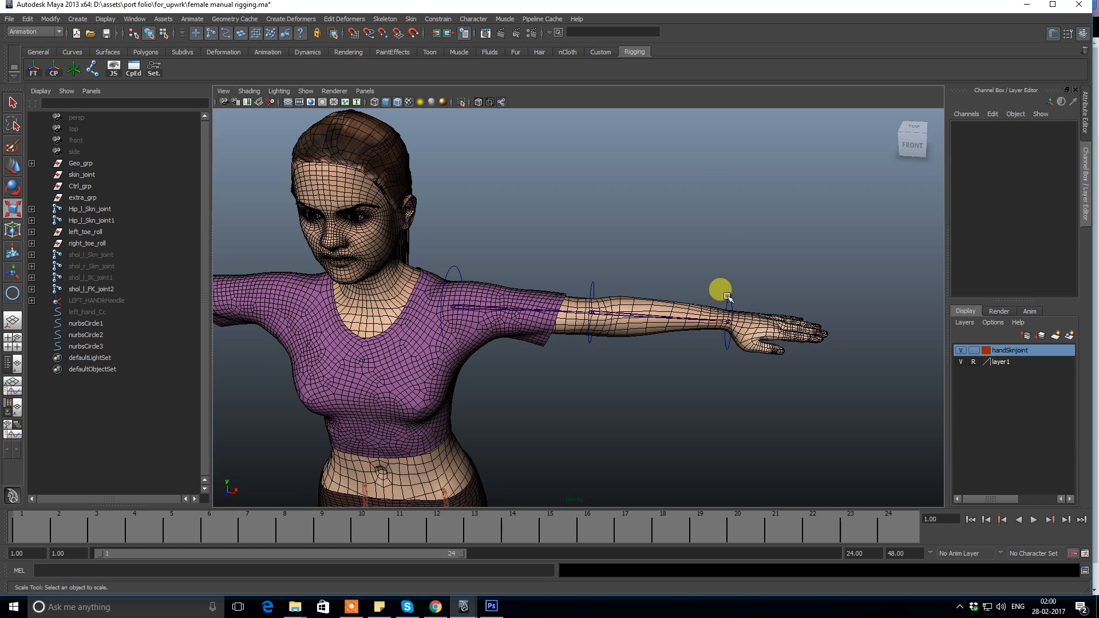
left_click(727, 296)
left_click_drag(669, 273, 593, 281, "alt")
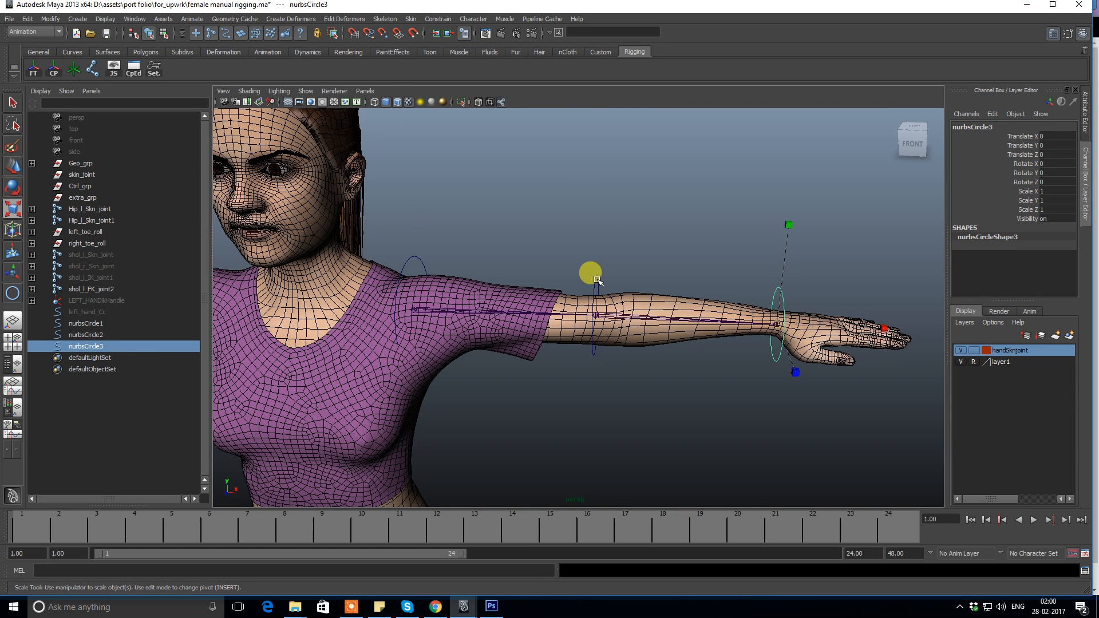
left_click(596, 281)
Add a delete-history shortcut to the Rigging shelf and delete the shoulder circle's construction history.
left_click(411, 259)
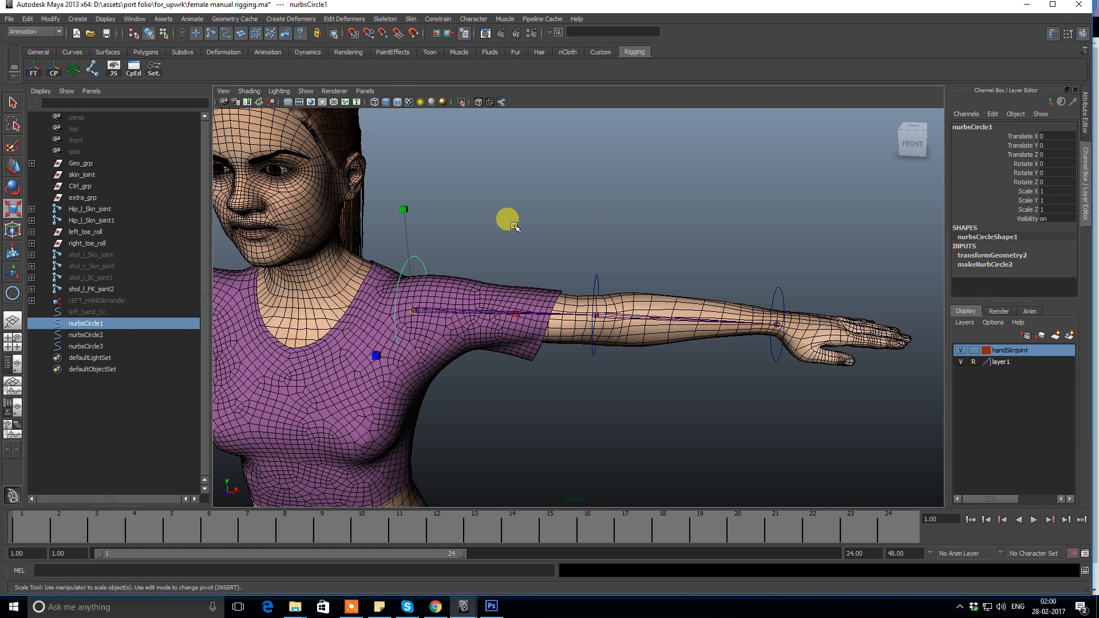
left_click(27, 18)
mouse_move(43, 137)
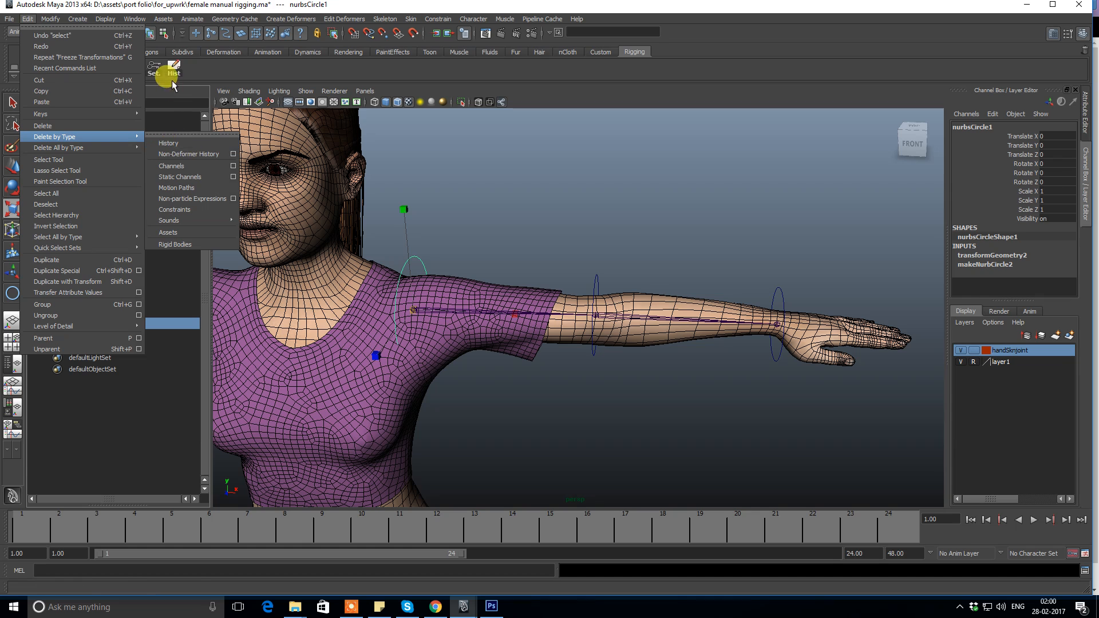
left_click(175, 68)
left_click(600, 267)
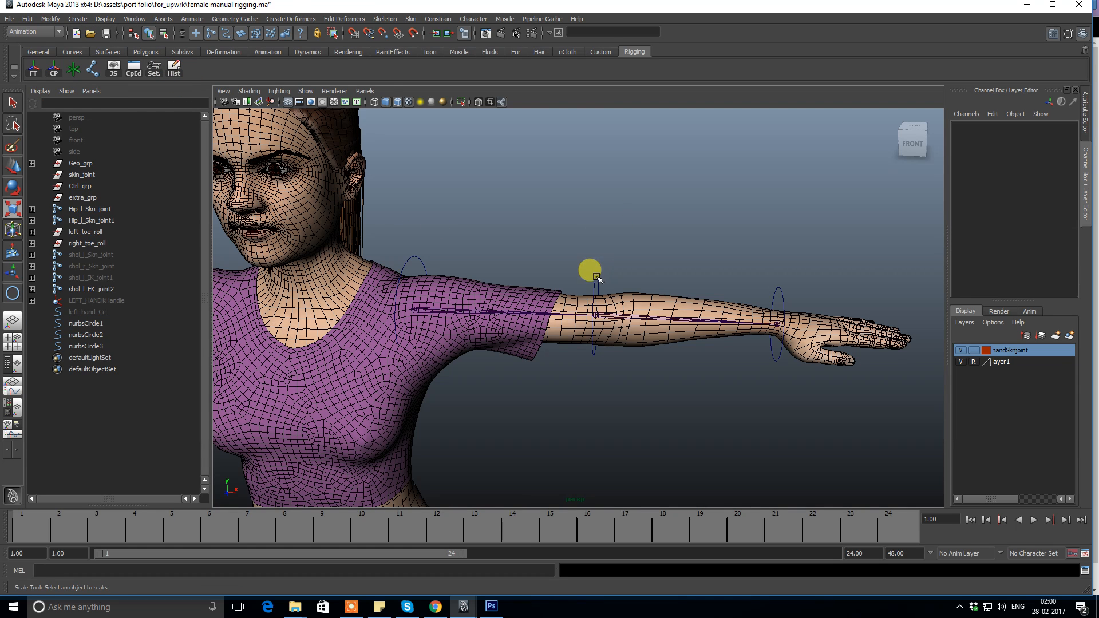
left_click(597, 278)
left_click(775, 287)
left_click(746, 243)
Orient-constrain the FK shoulder joint to the shoulder circle on all axes with Maintain offset enabled.
right_click_drag(739, 235, 675, 237, "alt")
left_click_drag(675, 238, 447, 236, "alt")
right_click_drag(447, 236, 596, 319, "alt")
left_click_drag(595, 319, 565, 307, "alt")
right_click_drag(566, 307, 625, 375, "alt")
middle_click_drag(458, 247, 551, 253, "alt")
right_click_drag(551, 252, 563, 371, "alt")
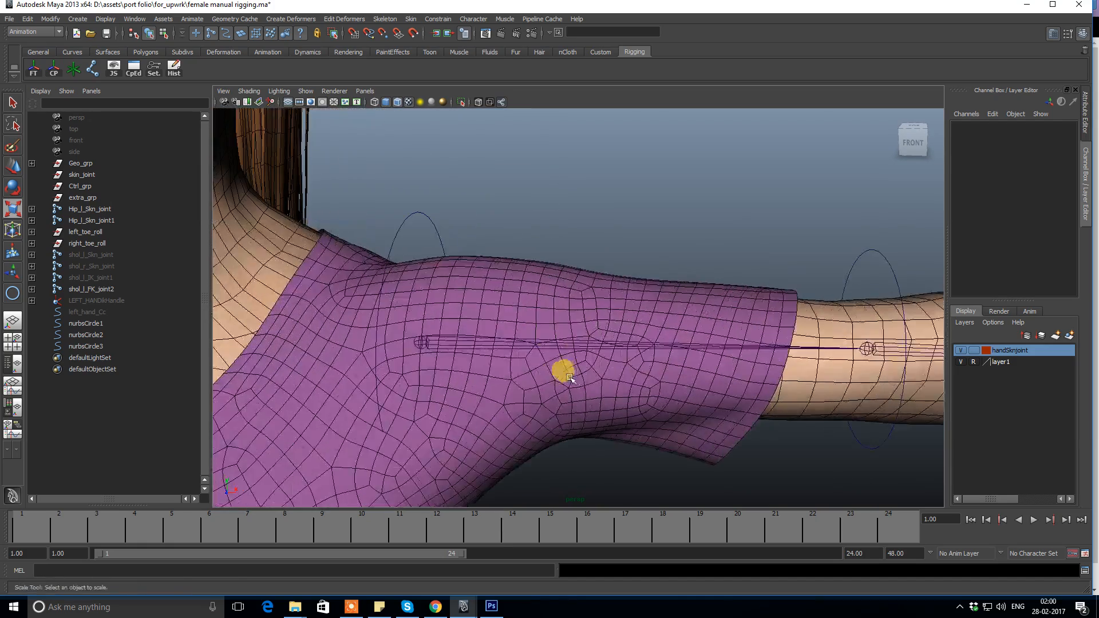
left_click(420, 215)
mouse_move(535, 223)
right_mouse_down("alt")
mouse_move(520, 216)
mouse_move(530, 238)
right_mouse_up("alt")
key("w")
key("alt+space")
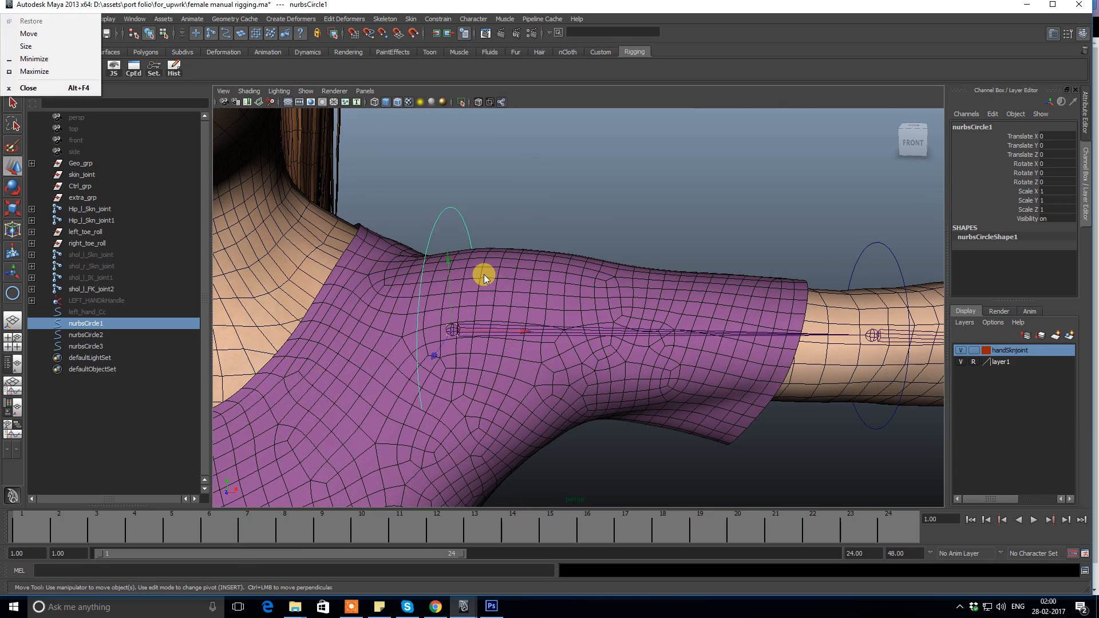
middle_click_drag(462, 295, 479, 280, "alt")
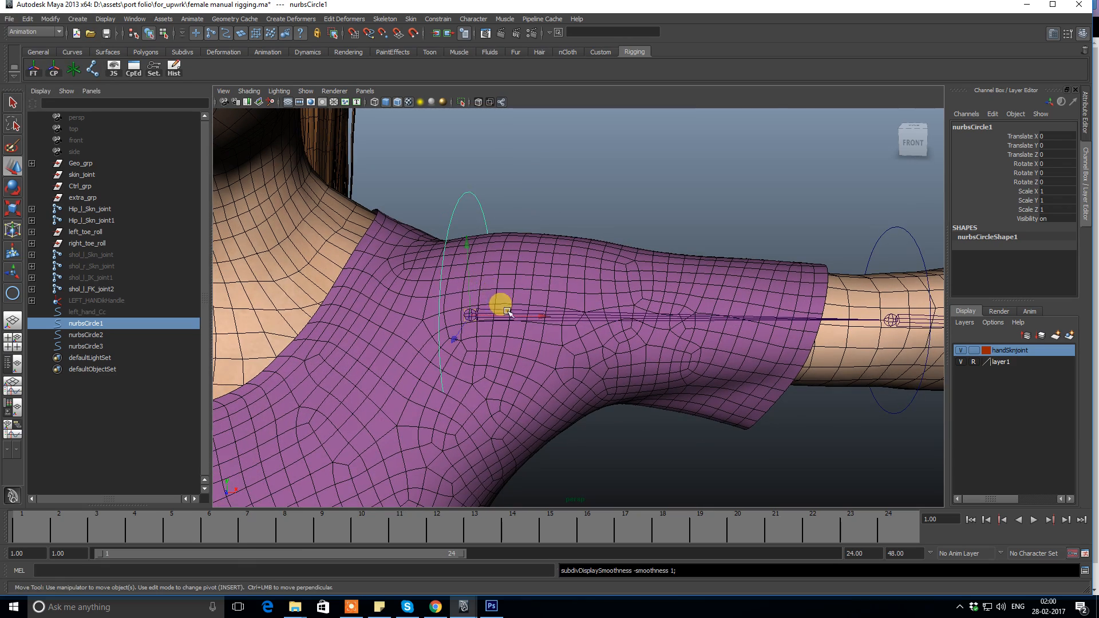
left_click_drag(497, 304, 522, 346, "alt")
key("q")
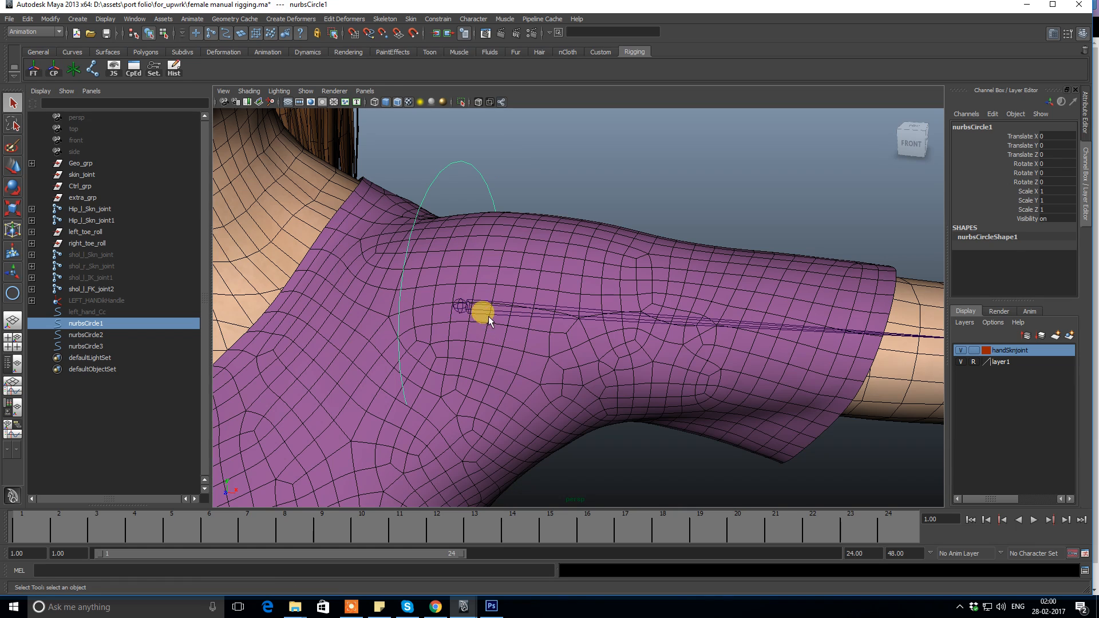
left_click(459, 304, "shift")
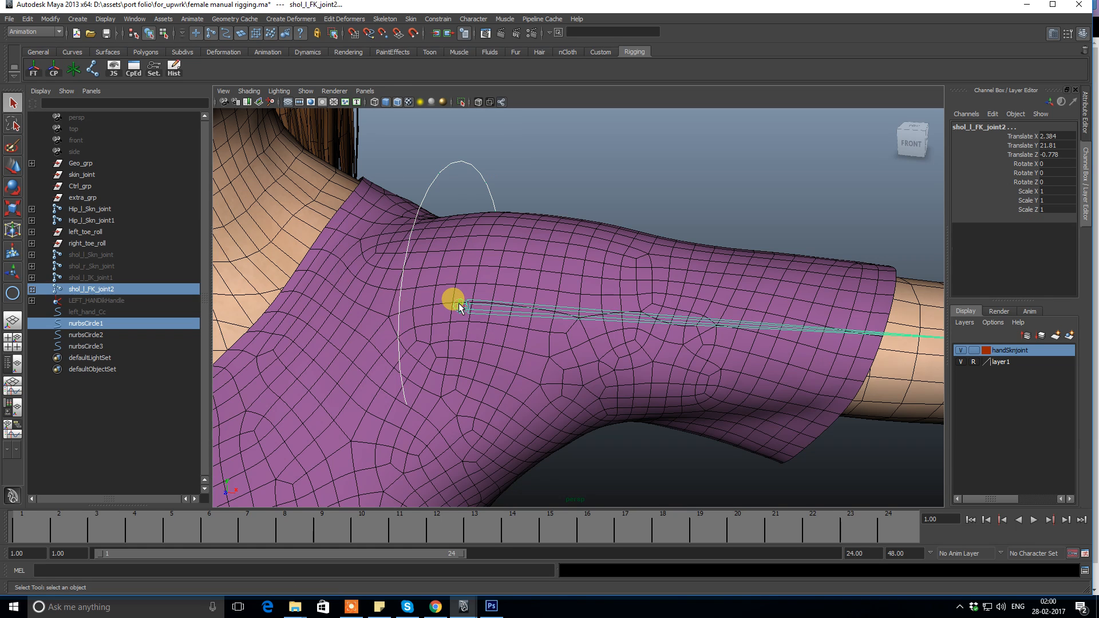
left_click(435, 20)
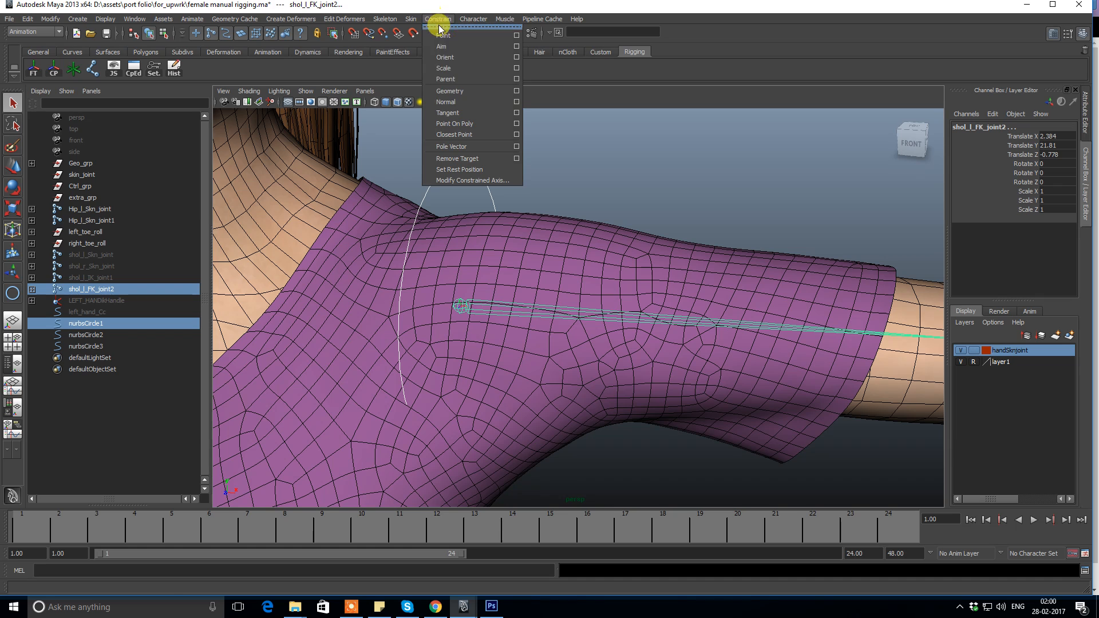
left_click(517, 59)
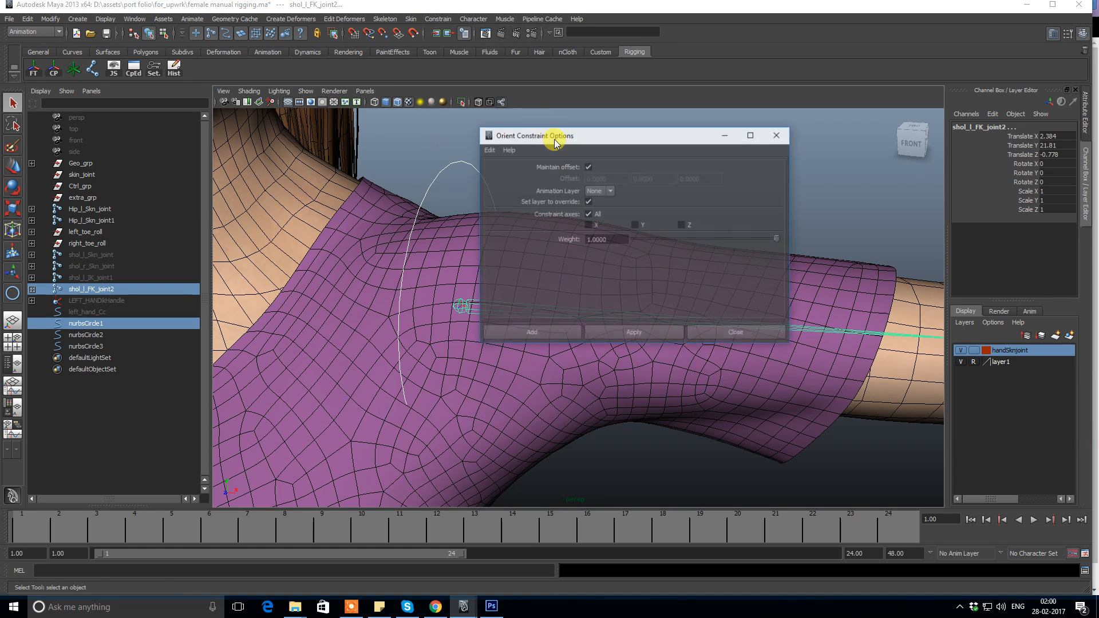
left_click_drag(565, 134, 821, 64)
left_click(765, 290)
scroll(544, 275, "down", 3)
middle_click_drag(543, 278, 406, 270, "alt")
mouse_move(405, 269)
left_mouse_down("alt")
mouse_move(406, 324)
mouse_move(368, 321)
mouse_move(453, 376)
left_mouse_up("alt")
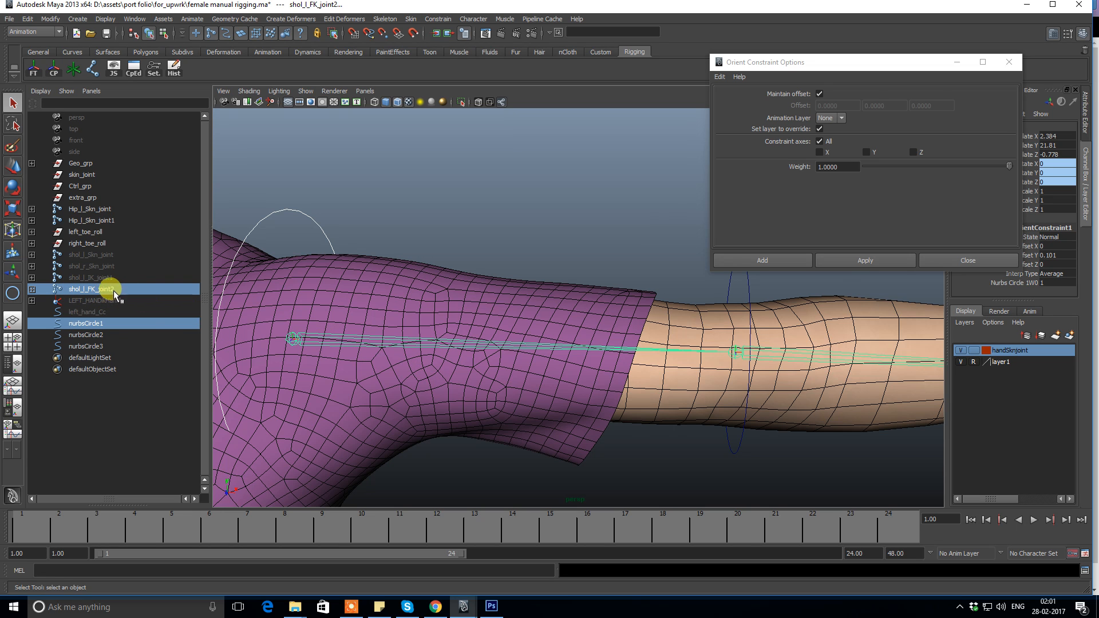
left_click(455, 189)
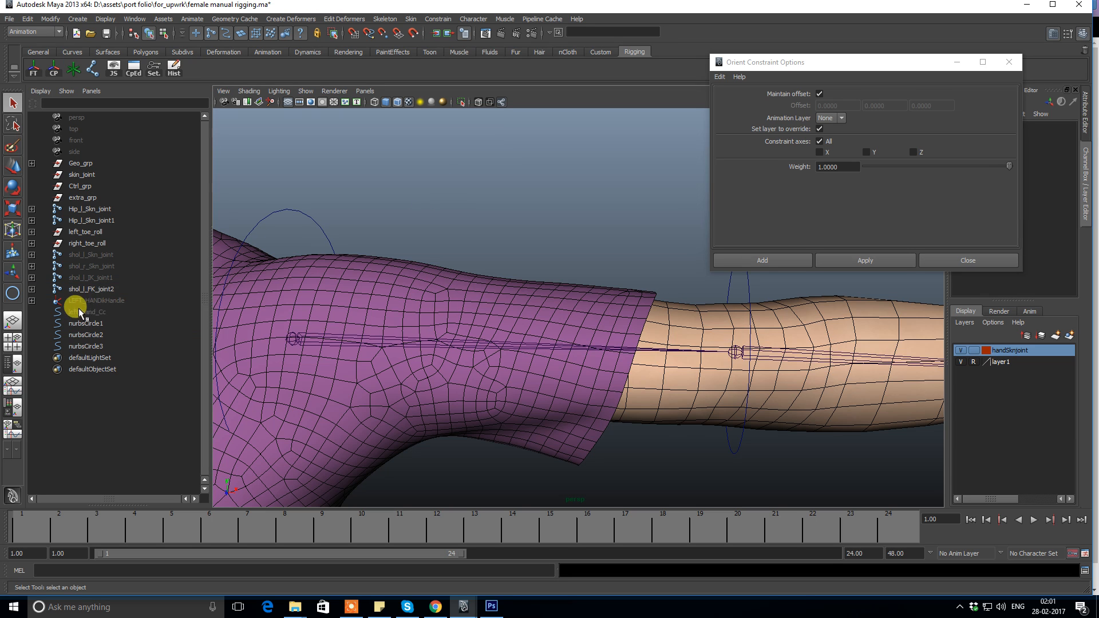
Orient-constrain the FK elbow joint to the elbow circle with the same constraint options.
left_click(79, 290)
scroll(492, 359, "down", 1)
middle_click_drag(493, 358, 432, 361, "alt")
left_click(475, 214)
middle_click_drag(519, 306, 451, 310, "alt")
scroll(548, 333, "down", 1)
left_click_drag(608, 335, 538, 334, "alt")
scroll(538, 340, "down", 1)
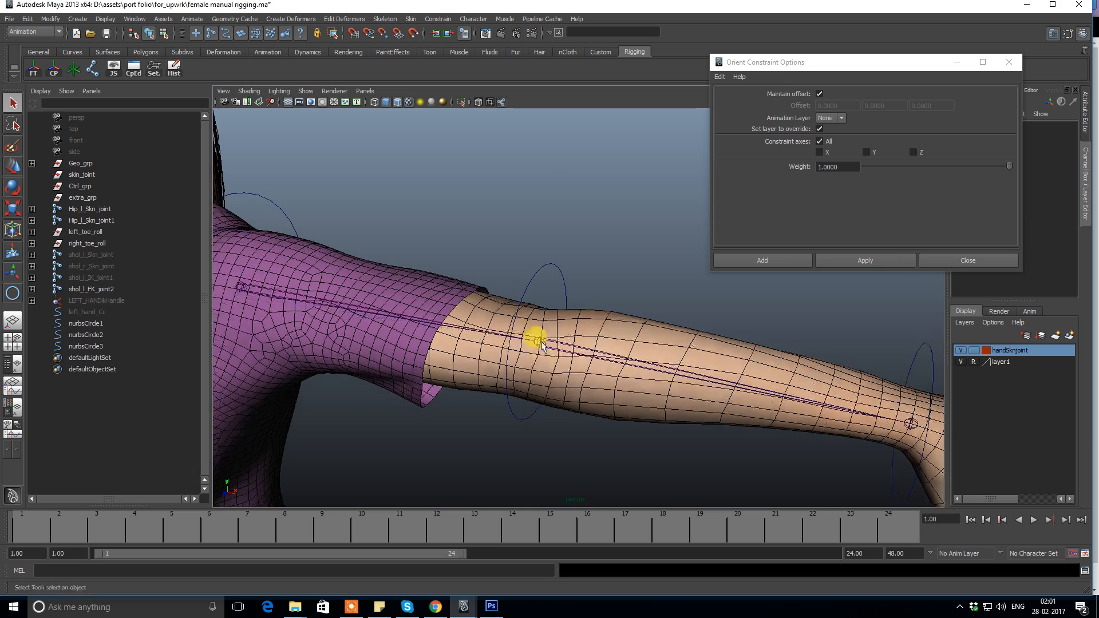
left_click(566, 285)
left_click(538, 343, "shift")
left_click_drag(538, 344, 565, 264, "alt")
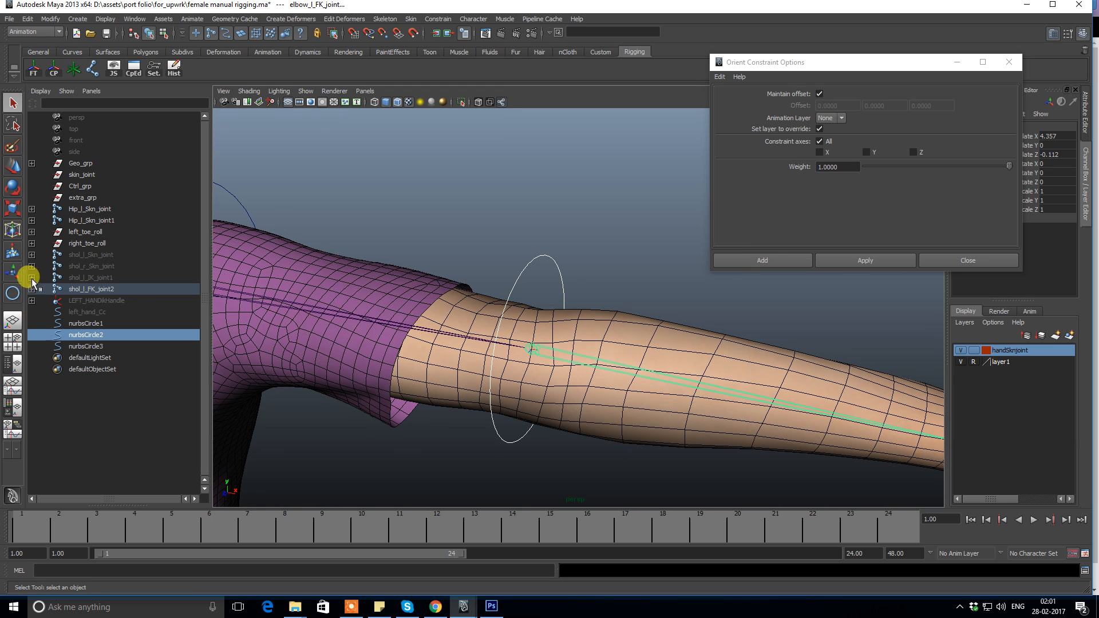
left_click(877, 260)
left_click(496, 207)
Orient-constrain the FK wrist joint to the wrist circle with the same constraint options.
middle_click_drag(898, 364, 586, 328, "alt")
scroll(586, 327, "down", 4)
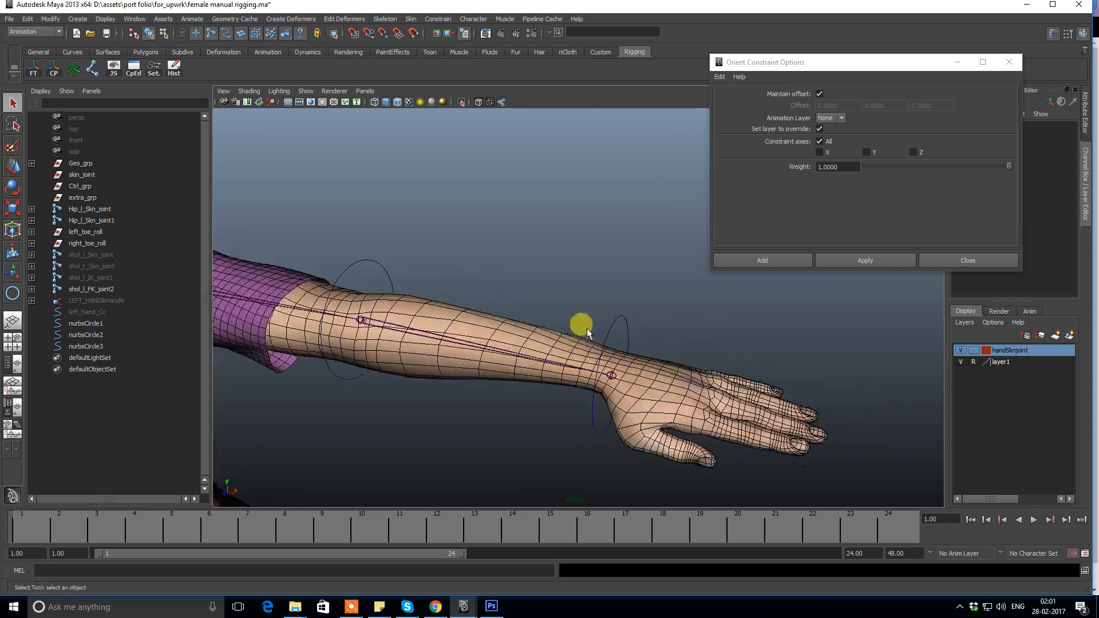
scroll(616, 304, "up", 3)
left_click(611, 404)
left_click(873, 259)
left_click(556, 218)
Parent the wrist circle under the elbow circle.
scroll(437, 283, "down", 5)
middle_click_drag(425, 286, 535, 306, "alt")
left_click(542, 304)
left_click_drag(608, 299, 670, 366, "alt")
left_click(596, 313)
left_click(717, 361)
right_click_drag(717, 363, 693, 370, "alt")
left_click_drag(693, 371, 632, 367, "alt")
middle_click_drag(632, 367, 652, 395, "alt")
right_click_drag(653, 395, 636, 418, "alt")
mouse_move(520, 307)
left_mouse_down("alt")
mouse_move(510, 312)
mouse_move(507, 299)
left_mouse_up("alt")
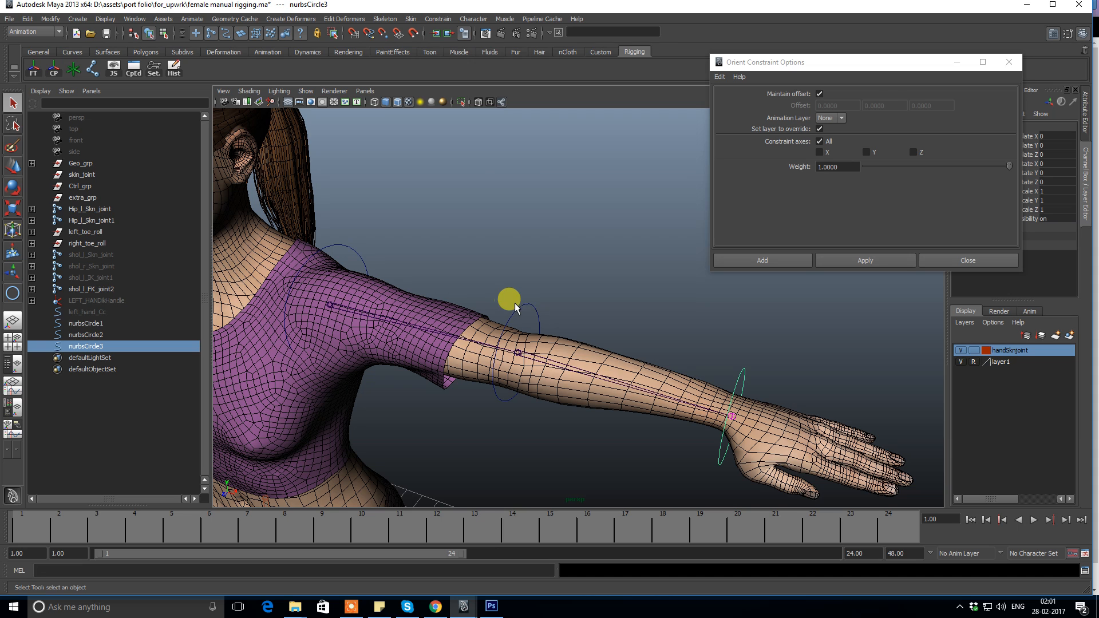
left_click(528, 312, "shift")
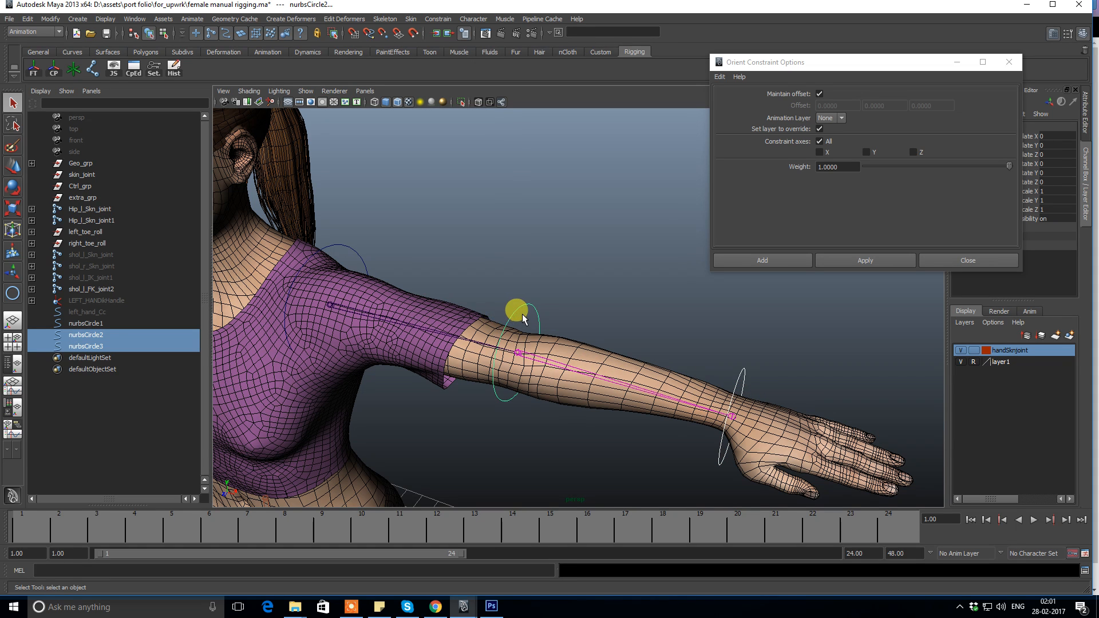
key("p")
left_click(520, 290)
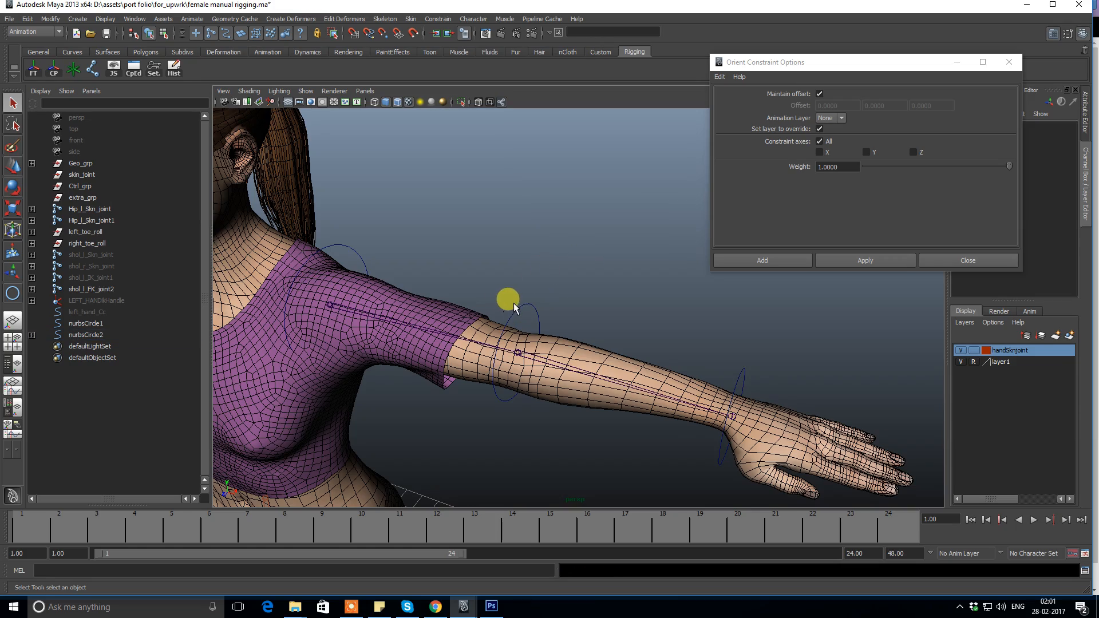
Parent the elbow circle under the shoulder circle.
left_click(514, 302)
left_click_drag(530, 283, 593, 314, "alt")
left_click(569, 235)
left_click_drag(569, 237, 426, 277, "alt")
left_click(571, 345)
scroll(500, 280, "down", 3)
left_click_drag(499, 281, 499, 271, "alt")
key("p")
left_click(442, 252)
Test-rotate the shoulder circle about -16 degrees around Z and undo the rotation.
left_click(399, 253)
right_click_drag(566, 253, 452, 248, "alt")
key("e")
left_click_drag(523, 262, 485, 247, "alt")
key("ctrl+z")
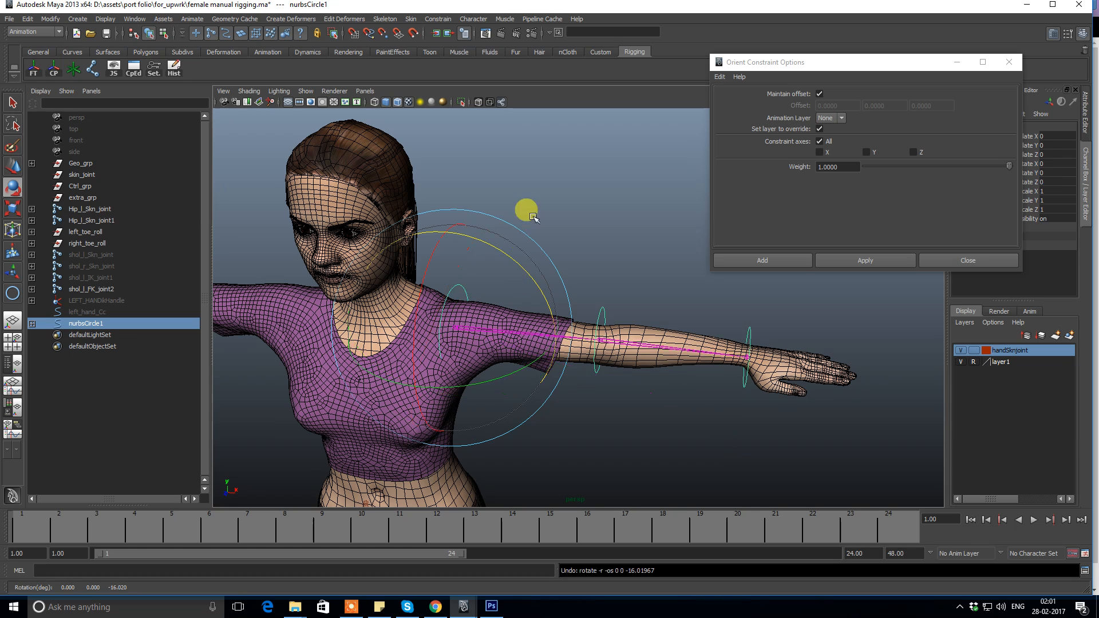
Test-rotate the elbow circle around Y to about -50 degrees and undo the rotation.
left_click(548, 169)
left_click(599, 314)
left_click_drag(636, 391, 615, 401)
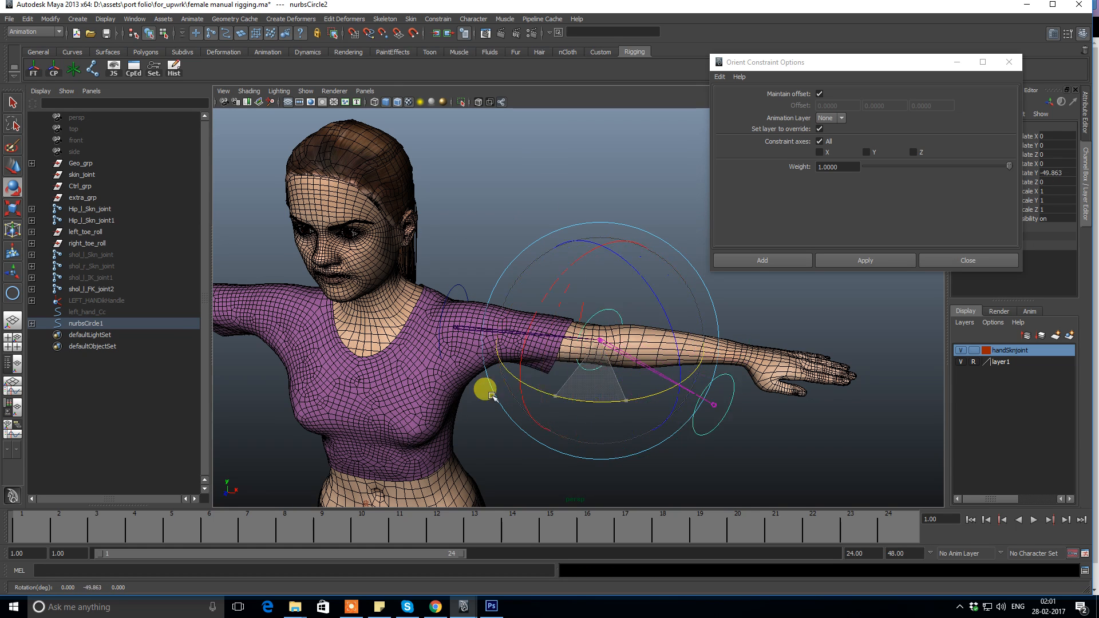
left_click(515, 226)
left_click_drag(515, 225, 575, 403, "alt")
left_click(595, 319)
Deselect everything and close the Orient Constraint options.
left_click_drag(504, 189, 479, 240, "alt")
left_click(472, 181)
left_click_drag(801, 62, 821, 159)
left_click_drag(518, 318, 519, 286, "alt")
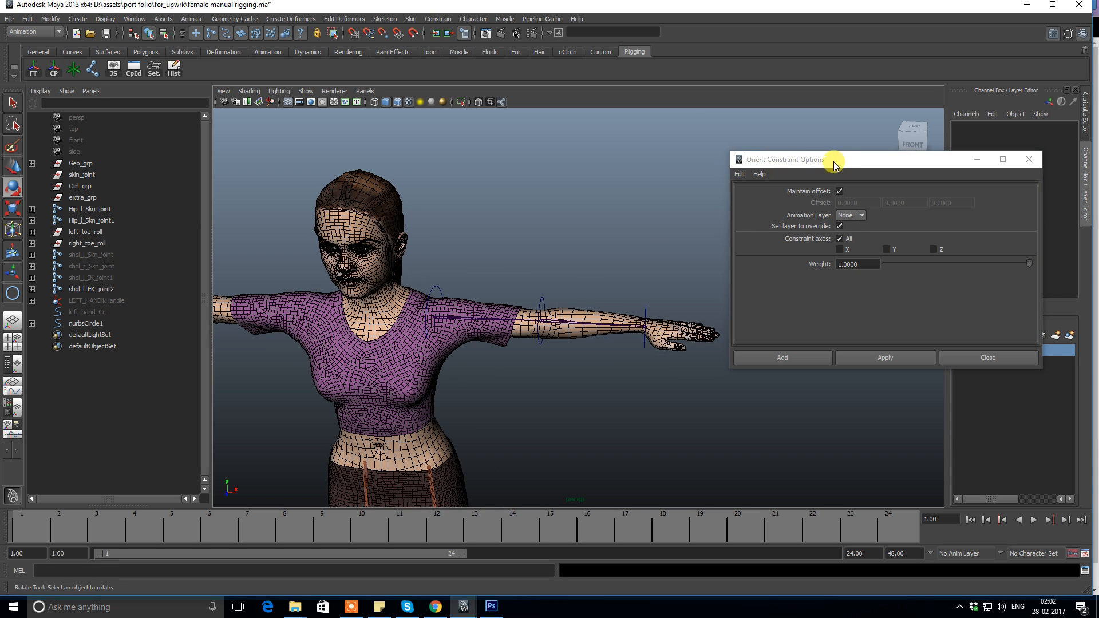
left_click_drag(835, 165, 707, 86)
left_click_drag(787, 82, 788, 56)
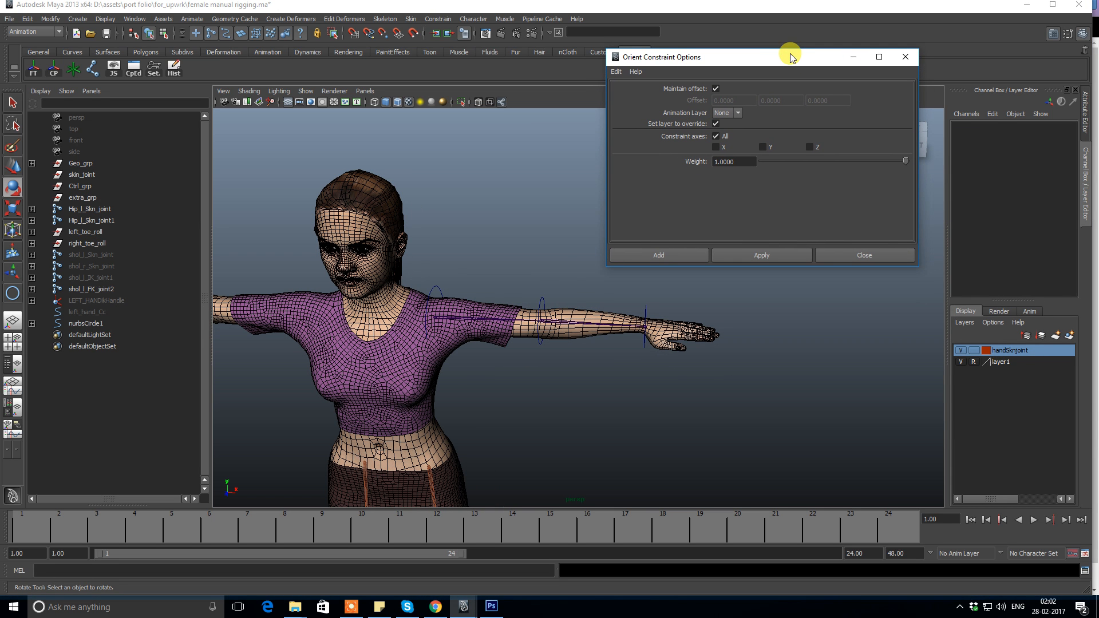
left_click(910, 59)
Unhide the left IK joint chain and the left_hand_Cc control curve, leaving the IK handle hidden.
scroll(568, 240, "up", 3)
left_click(88, 278)
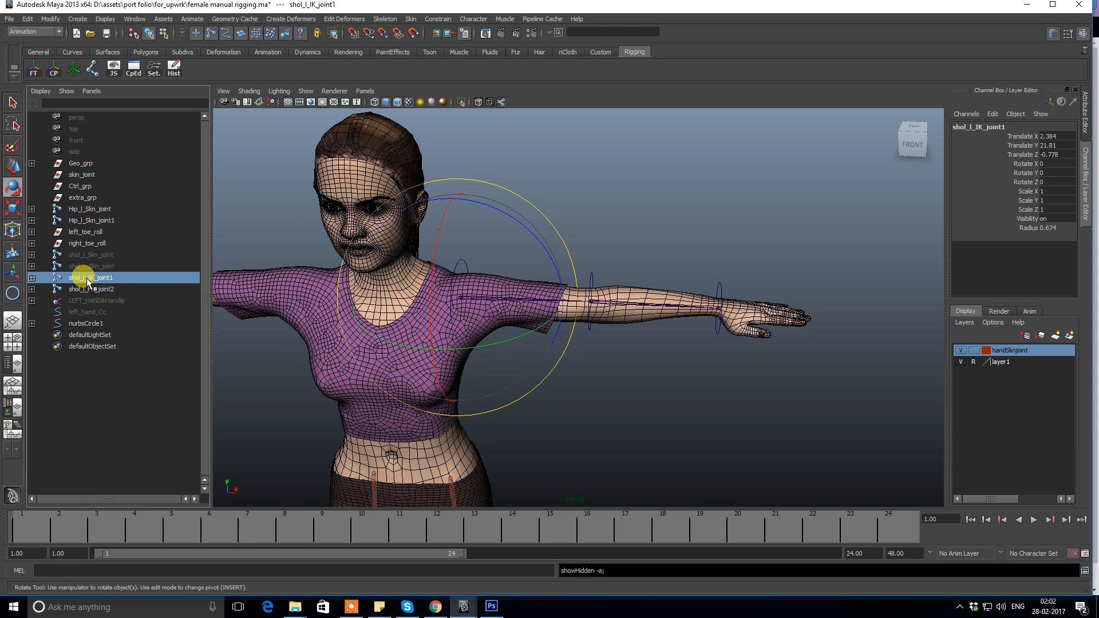
left_click(616, 205)
left_click(83, 300)
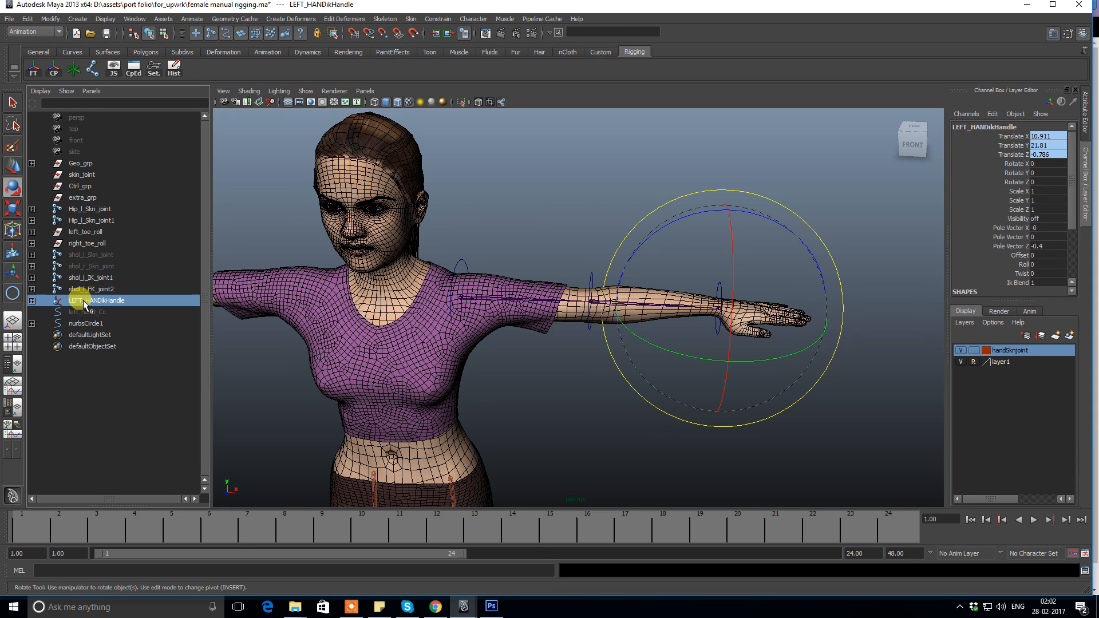
left_click(596, 177)
scroll(646, 369, "up", 5)
middle_click_drag(646, 368, 599, 375, "alt")
scroll(599, 376, "up", 2)
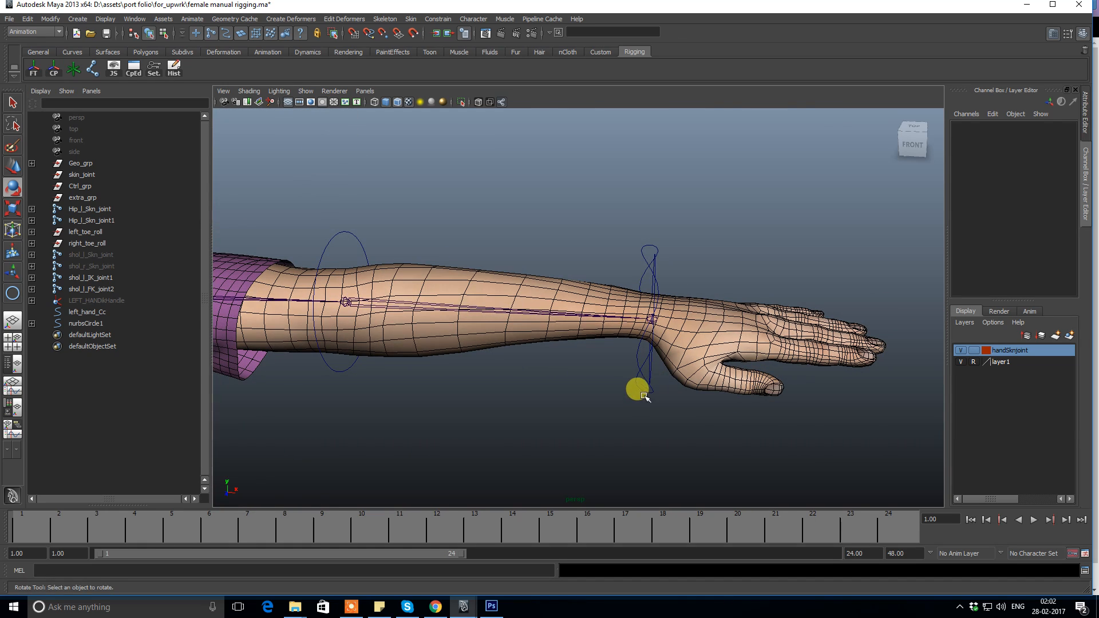
Test-move the left_hand_Cc control curve at the wrist and undo the move.
left_click(637, 377)
key("w")
left_click_drag(637, 363, 653, 285, "alt")
key("ctrl+z")
left_click(656, 222)
Test-rotate the FK wrist circle freely, undo the rotation and deselect it.
left_click(633, 279)
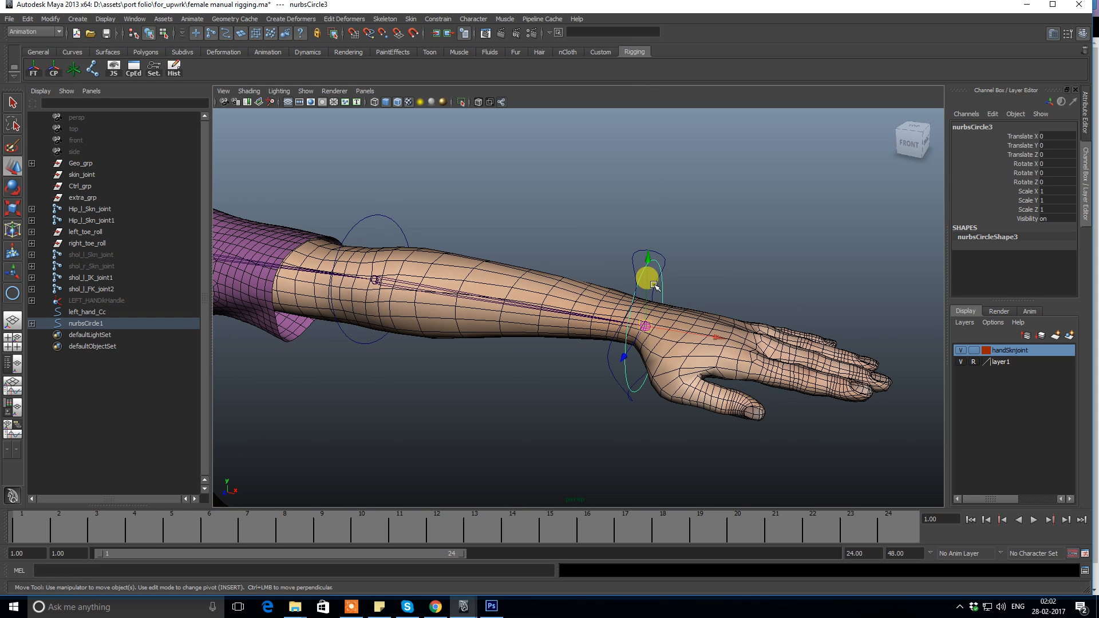
key("e")
left_click_drag(668, 376, 622, 360)
key("ctrl+z")
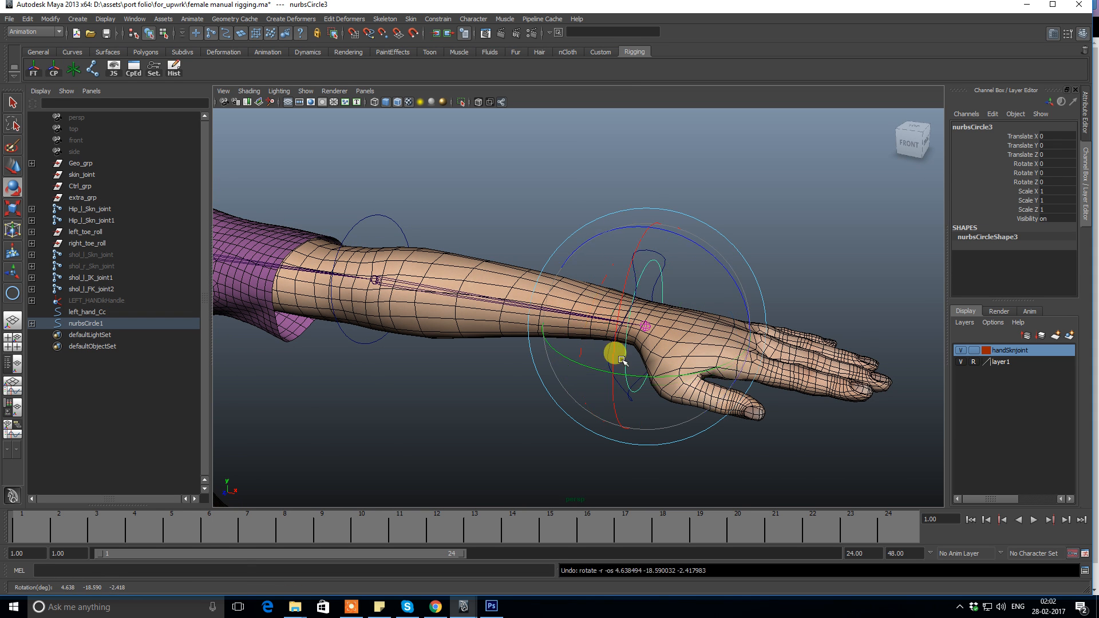
left_click(558, 167)
right_click_drag(688, 250, 500, 271, "alt")
middle_click_drag(469, 292, 644, 291, "alt")
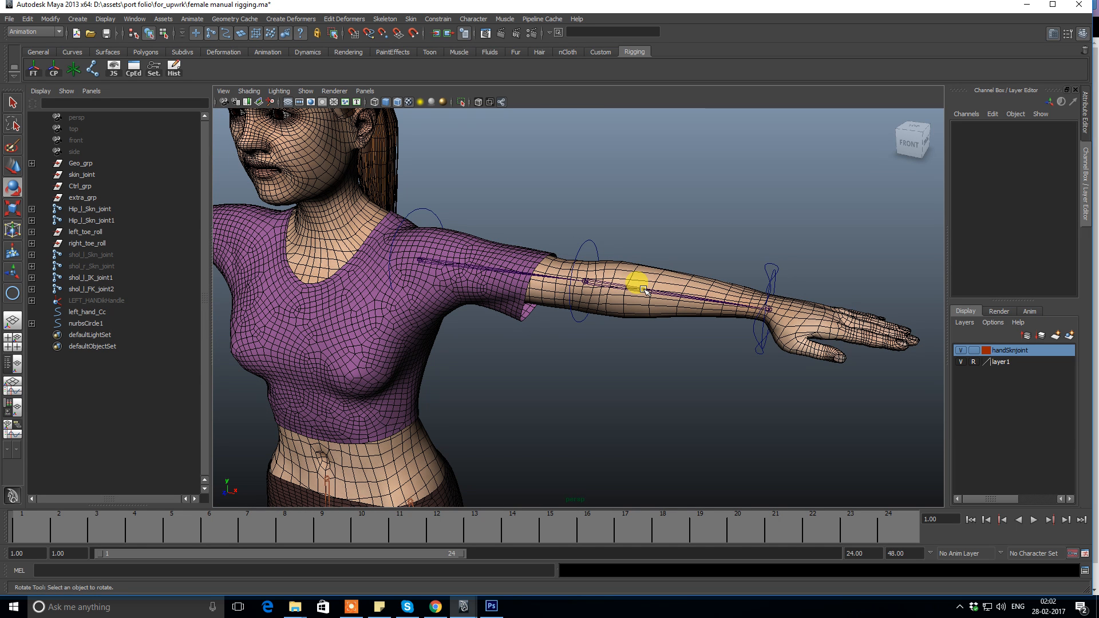
left_click_drag(689, 206, 641, 260, "alt")
right_click_drag(641, 260, 543, 255, "alt")
left_click_drag(543, 256, 562, 265, "alt")
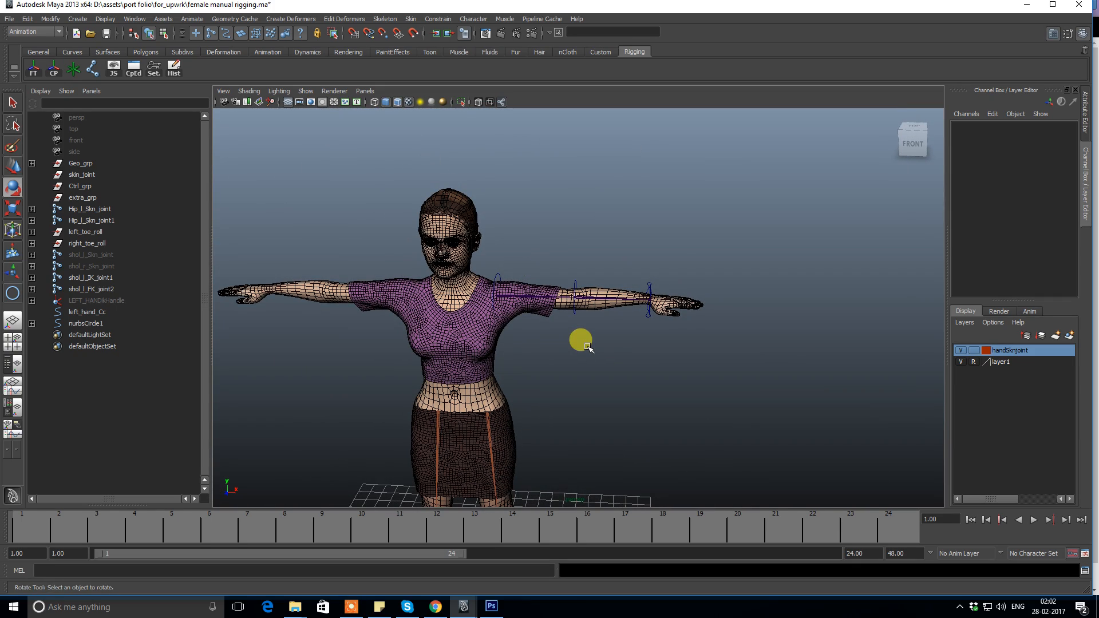
Create a NURBS circle and move it along X to a clear spot beside the grid.
right_click_drag(665, 230, 529, 247, "alt")
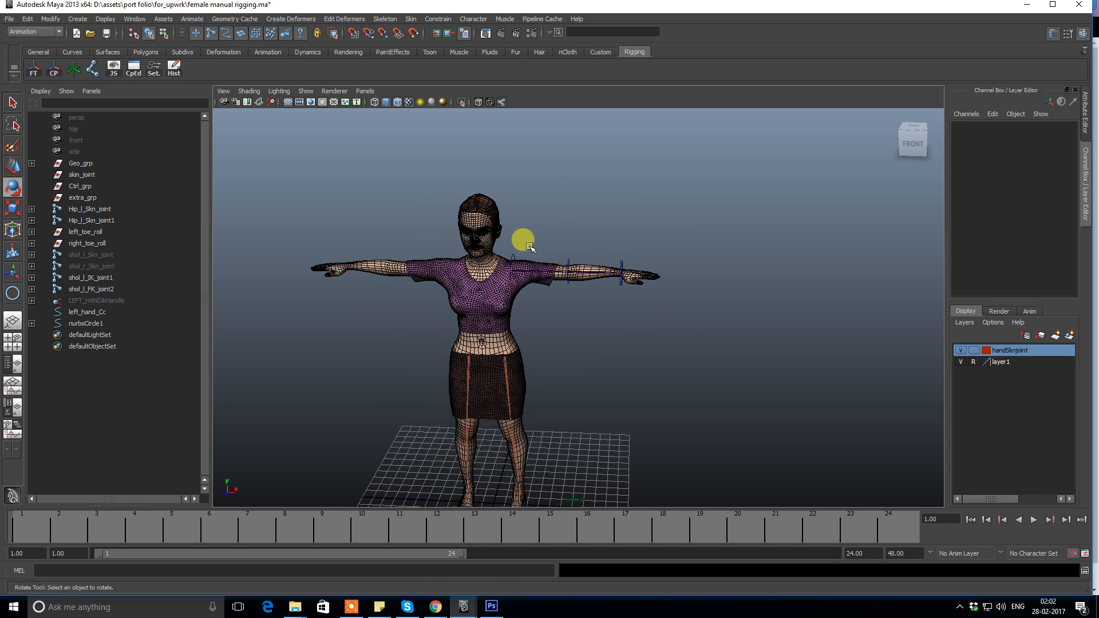
left_click(73, 51)
left_click(34, 69)
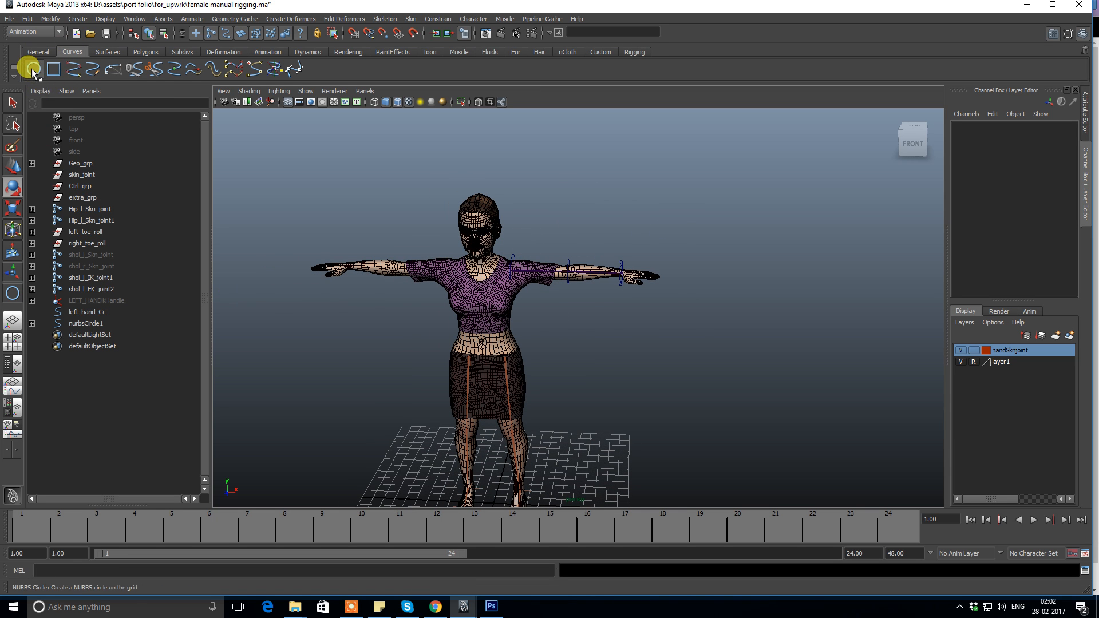
left_click_drag(385, 246, 571, 404, "alt")
mouse_move(554, 388)
left_mouse_down("alt")
mouse_move(522, 390)
mouse_move(558, 400)
left_mouse_up("alt")
key("w")
left_click_drag(629, 401, 706, 397)
middle_click_drag(635, 410, 552, 401, "alt")
right_click_drag(532, 407, 567, 425, "alt")
Flatten the new circle's front control vertices by scaling and pull them outward along Z to form a base.
left_click_drag(584, 400, 646, 379, "alt")
right_click_drag(541, 377, 559, 417)
left_click_drag(559, 417, 555, 405, "alt")
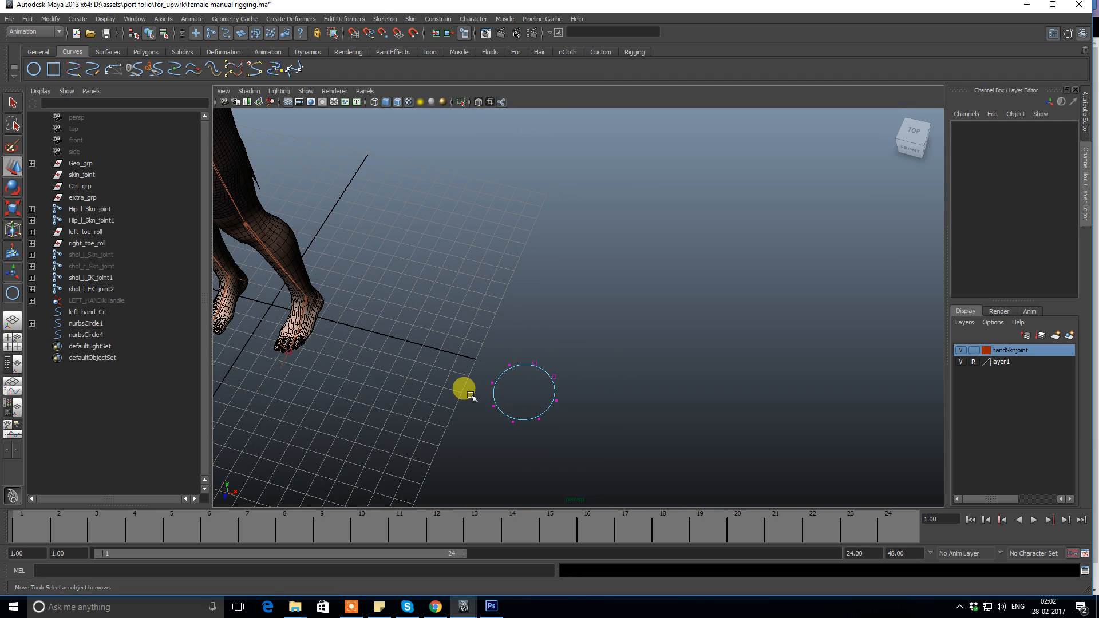
left_click_drag(488, 397, 515, 425)
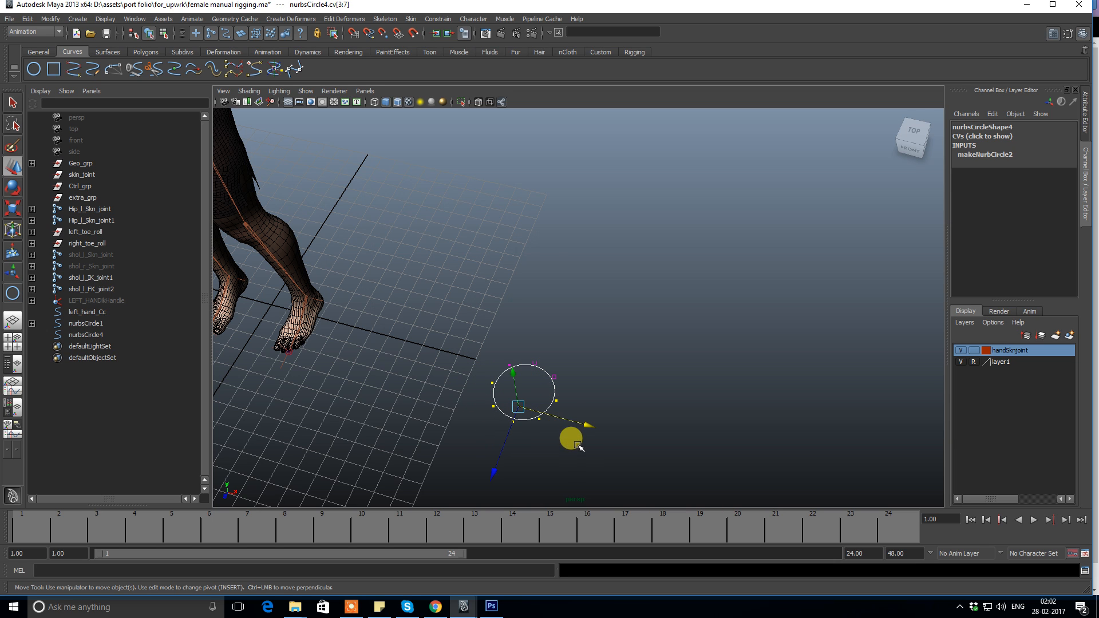
key("r")
left_click_drag(547, 327, 539, 365)
key("w")
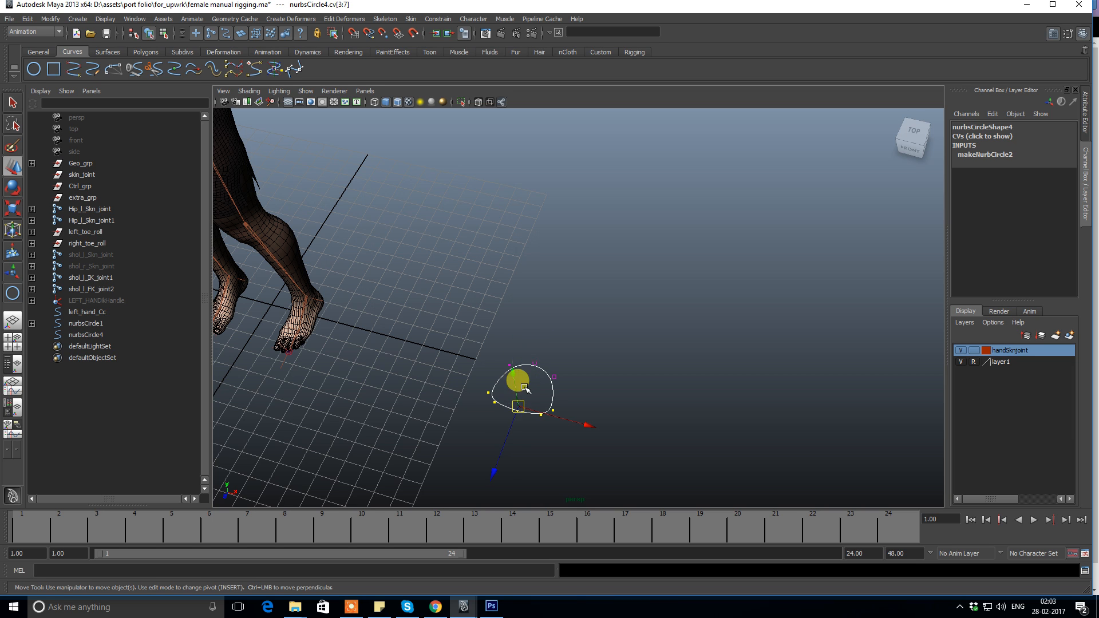
left_click_drag(497, 465, 539, 359)
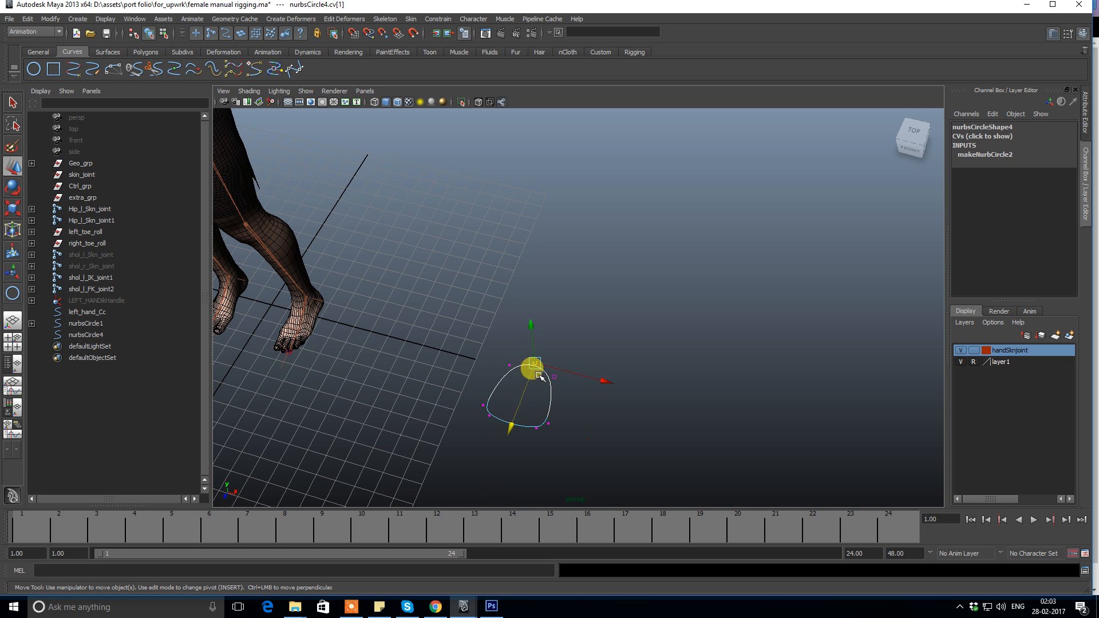
Pull the circle's opposite vertex outward, narrow its two neighbours to form a triangular shape, and return to object mode.
left_click_drag(509, 438, 538, 386)
right_click_drag(539, 386, 544, 411, "alt")
middle_click_drag(544, 411, 533, 397, "alt")
left_click_drag(435, 378, 530, 456)
left_click_drag(406, 368, 579, 464)
left_click(600, 368)
left_click_drag(468, 344, 567, 407)
key("r")
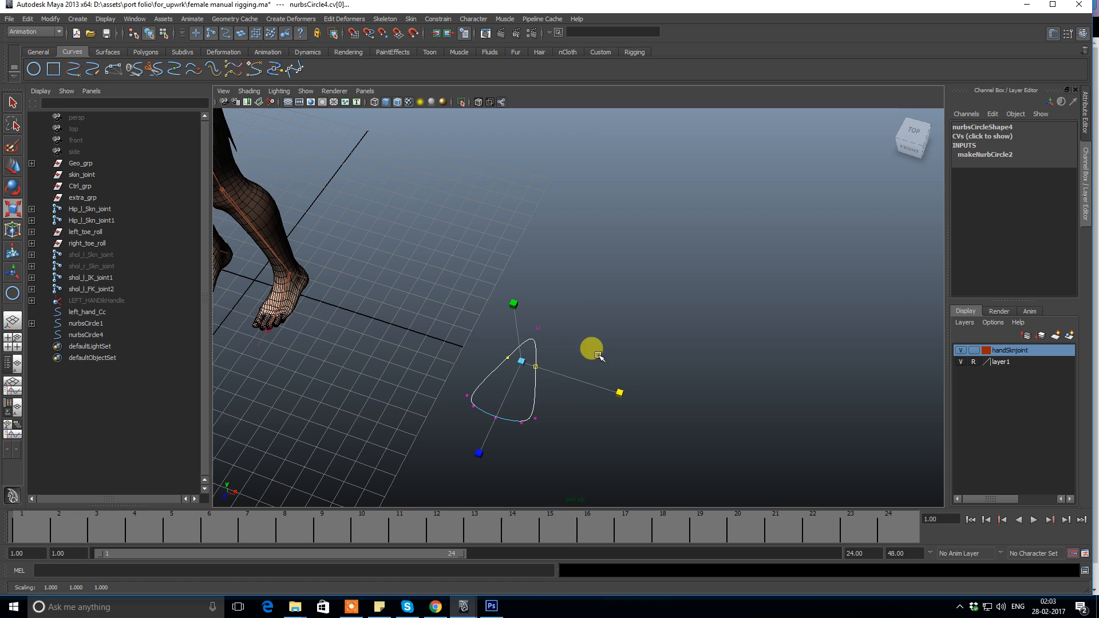
right_click(517, 420)
right_click_drag(517, 420, 671, 320)
left_click(646, 284)
Snap the triangular curve to the left wrist joint.
left_click(534, 407)
right_click_drag(691, 387, 245, 357, "alt")
left_click_drag(539, 169, 552, 148, "alt")
right_click_drag(447, 243, 461, 268, "alt")
middle_click_drag(460, 268, 462, 299, "alt")
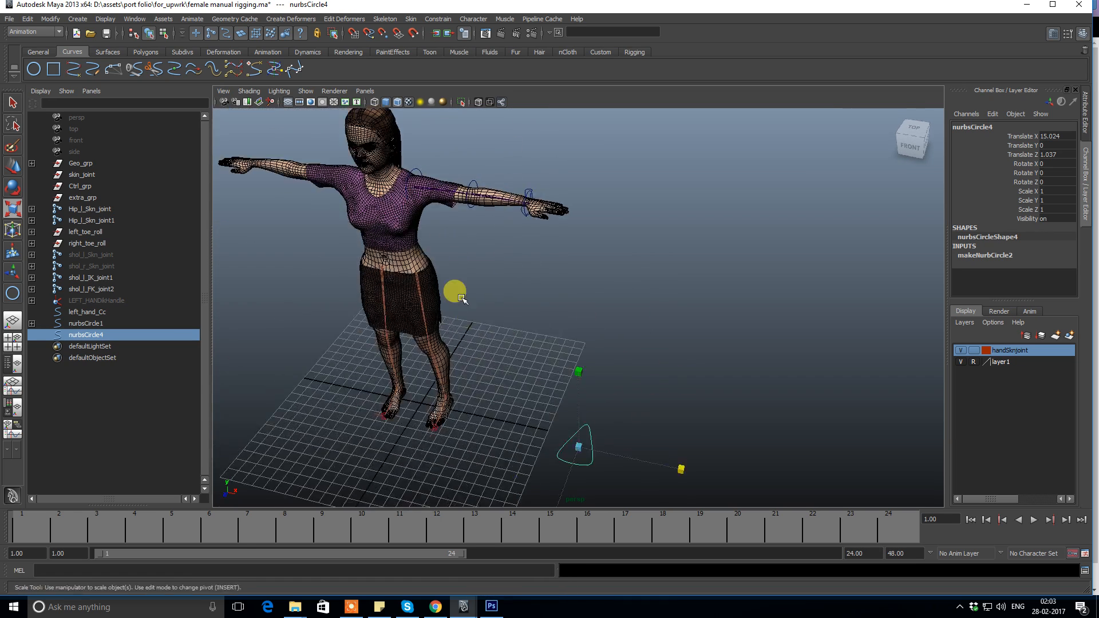
left_click_drag(461, 299, 467, 252, "alt")
right_click_drag(444, 246, 469, 260, "alt")
middle_click_drag(469, 259, 552, 335, "alt")
right_click_drag(478, 286, 561, 301, "alt")
middle_click_drag(561, 301, 529, 368, "alt")
key("w")
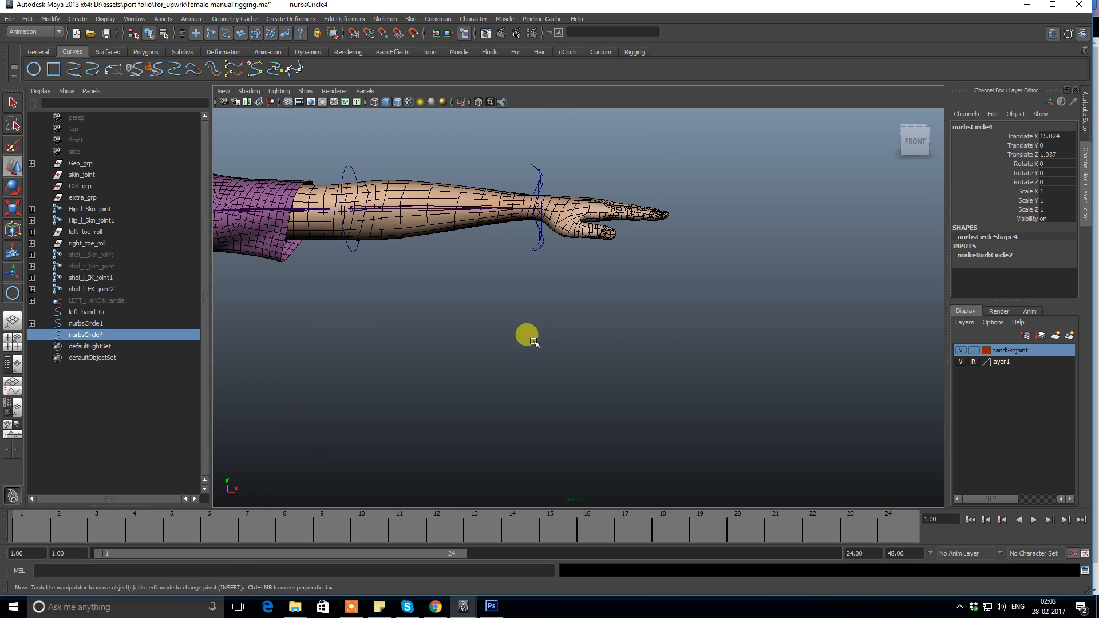
key("v")
middle_click_drag(538, 210, 540, 208)
Rotate the triangular curve at the wrist to 90 in X and 90 in Y.
key("e")
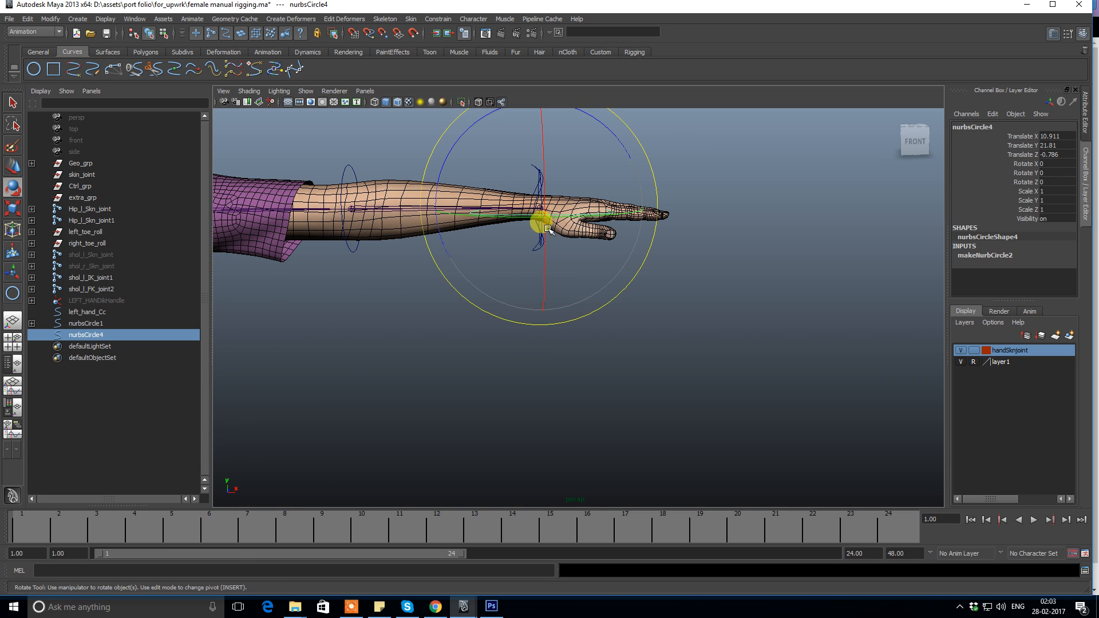
left_click_drag(542, 128, 540, 169)
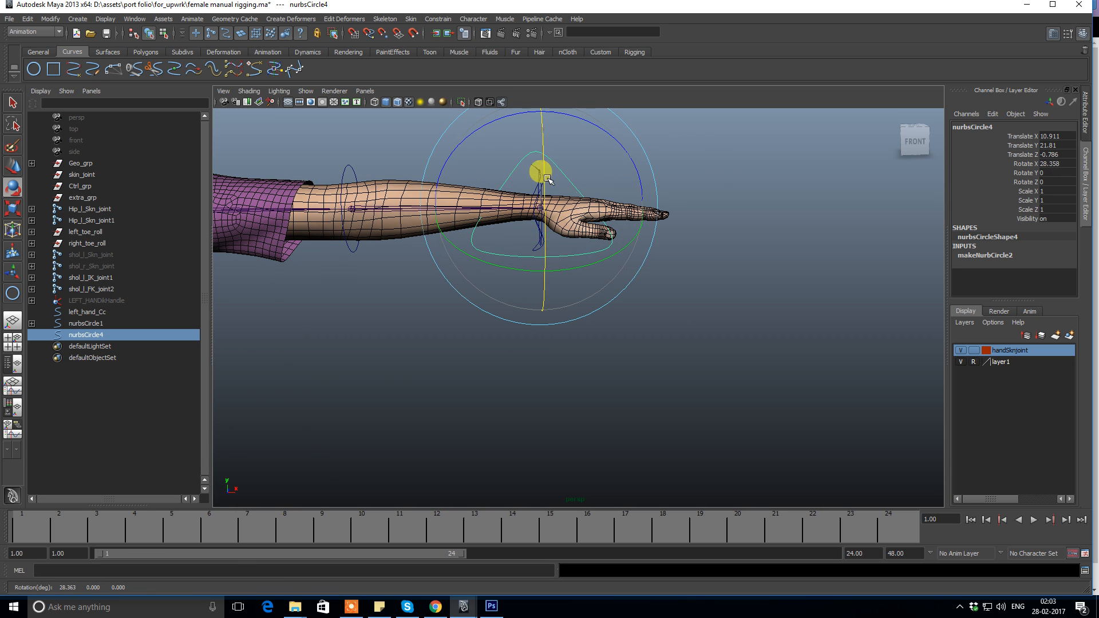
left_click(1054, 164)
type("90")
key("Return")
left_click_drag(620, 301, 540, 314, "alt")
left_click_drag(528, 273, 569, 266)
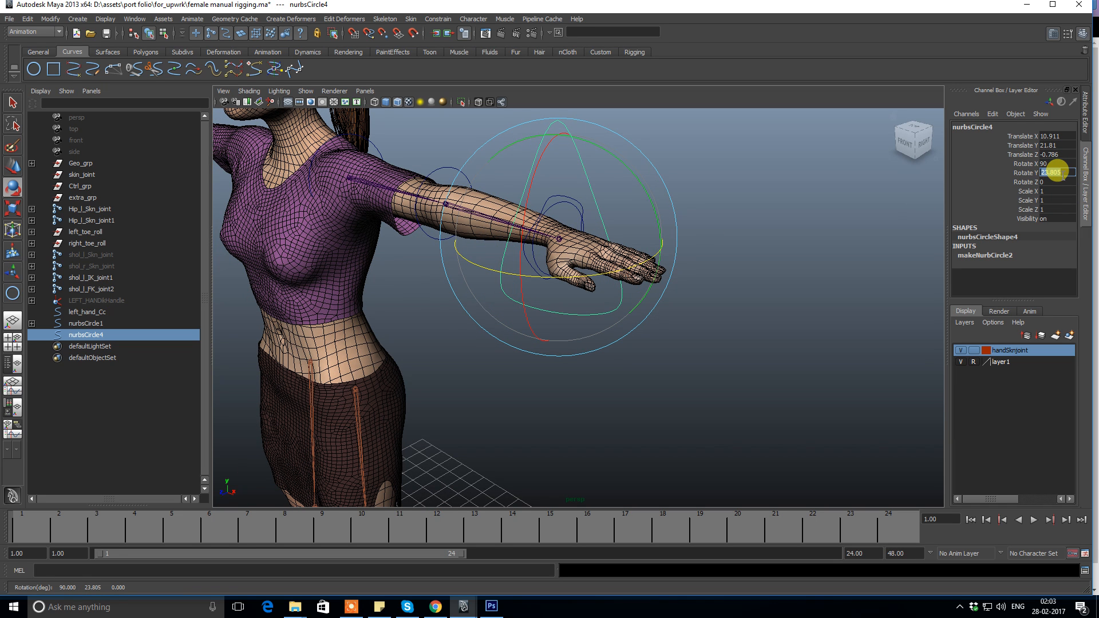
key("Return")
Scale the triangular curve uniformly to about 0.538.
left_click_drag(603, 291, 453, 231, "alt")
key("r")
left_click_drag(609, 216, 523, 239, "alt")
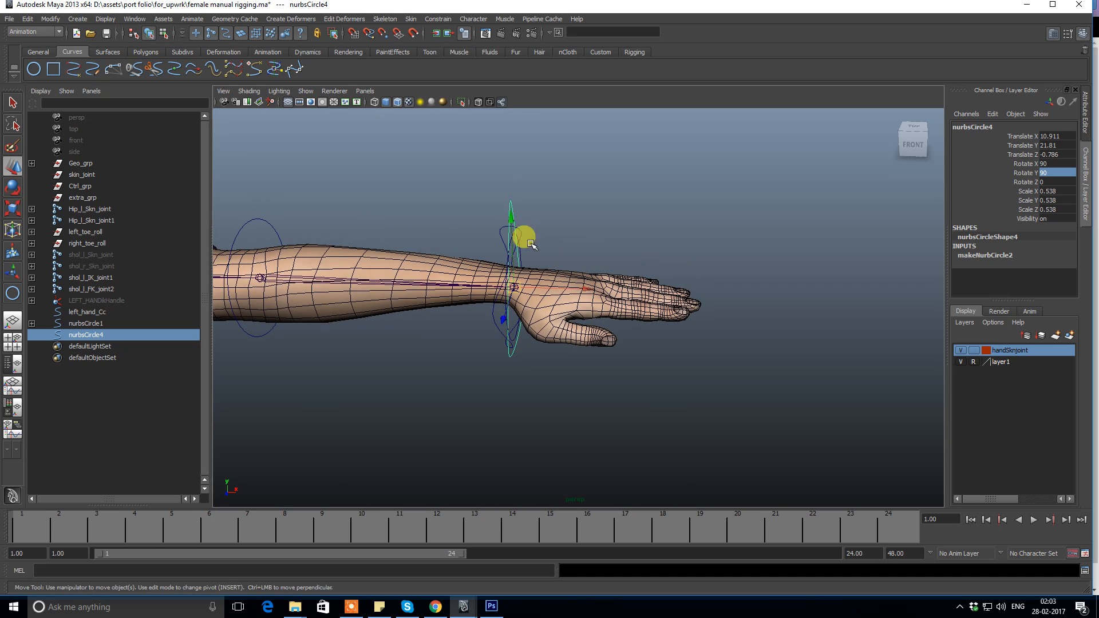
left_click(596, 179)
left_click_drag(596, 179, 537, 196, "alt")
left_click(575, 305)
left_click_drag(574, 304, 579, 238, "alt")
left_click(619, 230)
left_click(510, 200)
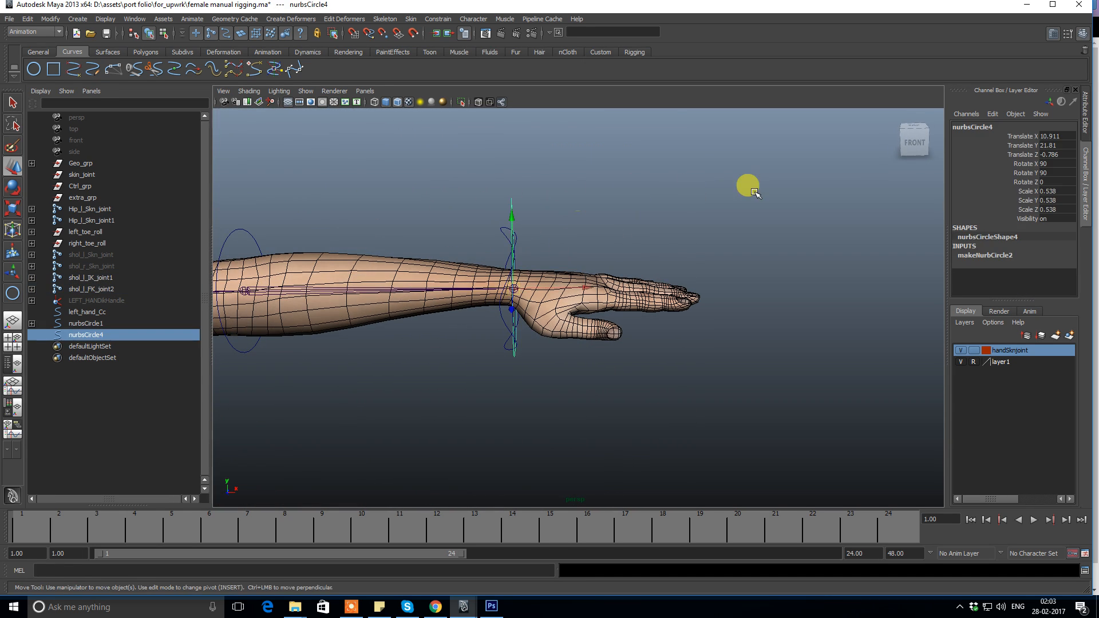
left_click(613, 177)
left_click_drag(455, 180, 609, 394)
left_click(604, 189)
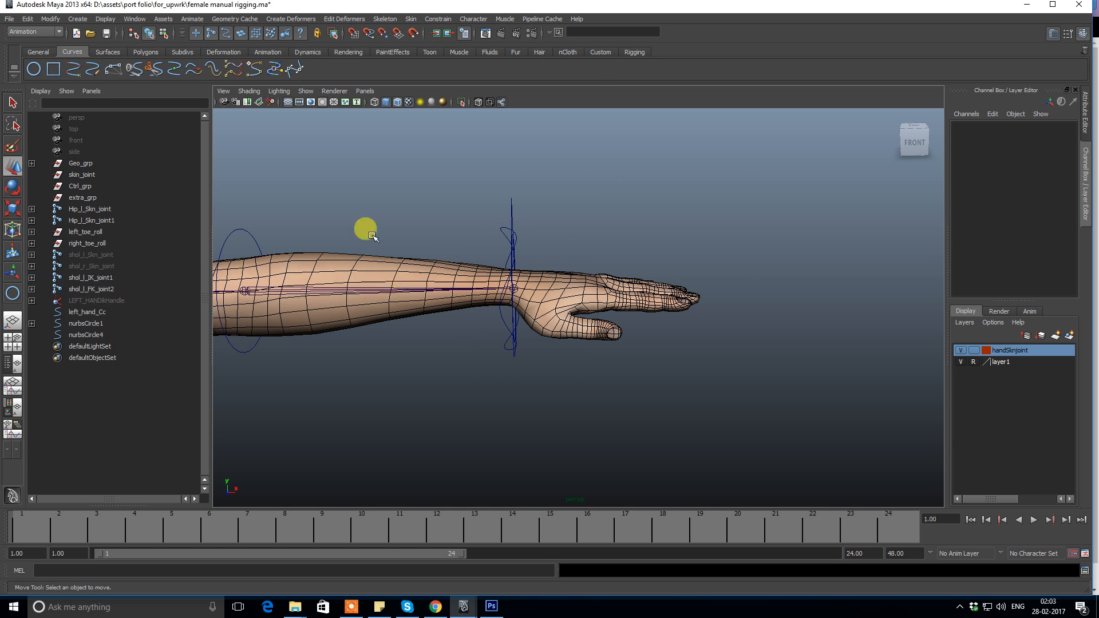
Raise all control vertices of the triangular curve above the wrist while keeping its pivot on the joint, and leave component mode.
left_click(511, 198)
left_click(670, 172)
left_click_drag(412, 194, 643, 452)
left_click_drag(561, 275, 503, 252, "alt")
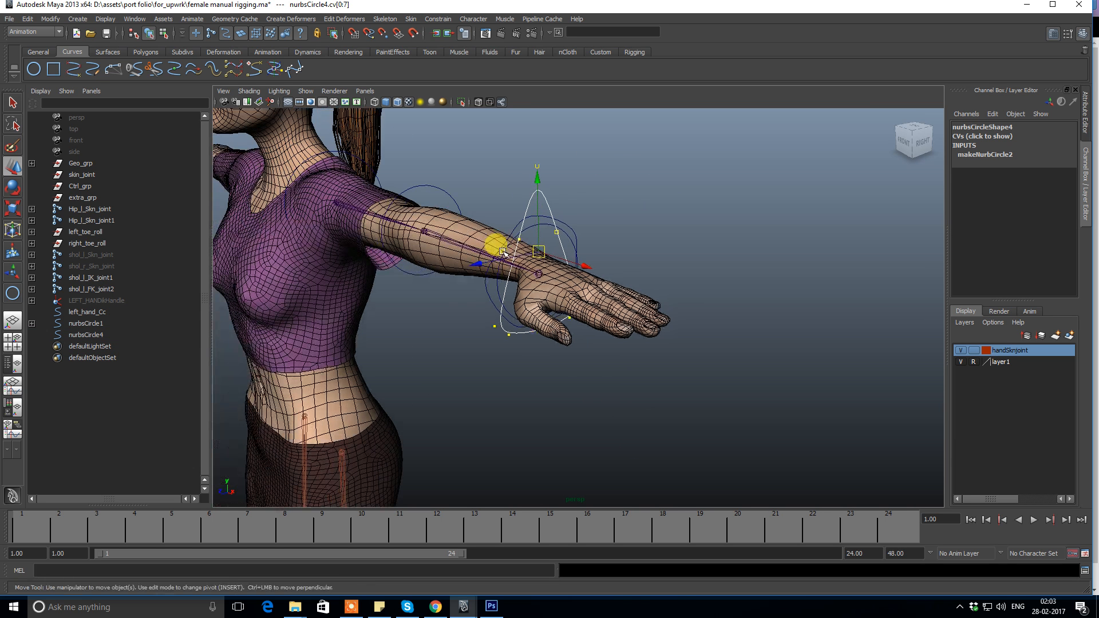
left_click_drag(539, 173, 631, 185)
left_click(631, 186)
left_click_drag(452, 224, 558, 255, "alt")
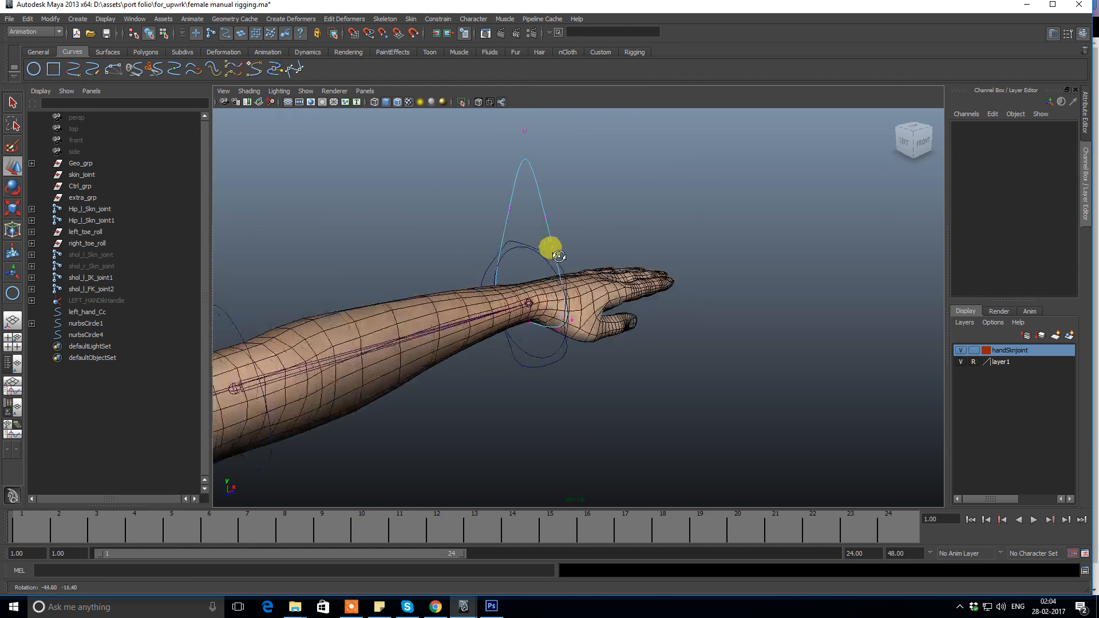
left_click_drag(547, 353, 648, 391)
left_click(695, 135)
Rename the triangular curve above the wrist as ik_fk_switch.
left_click_drag(618, 213, 511, 233, "alt")
right_click_drag(512, 234, 572, 247, "alt")
middle_click_drag(573, 246, 637, 274, "alt")
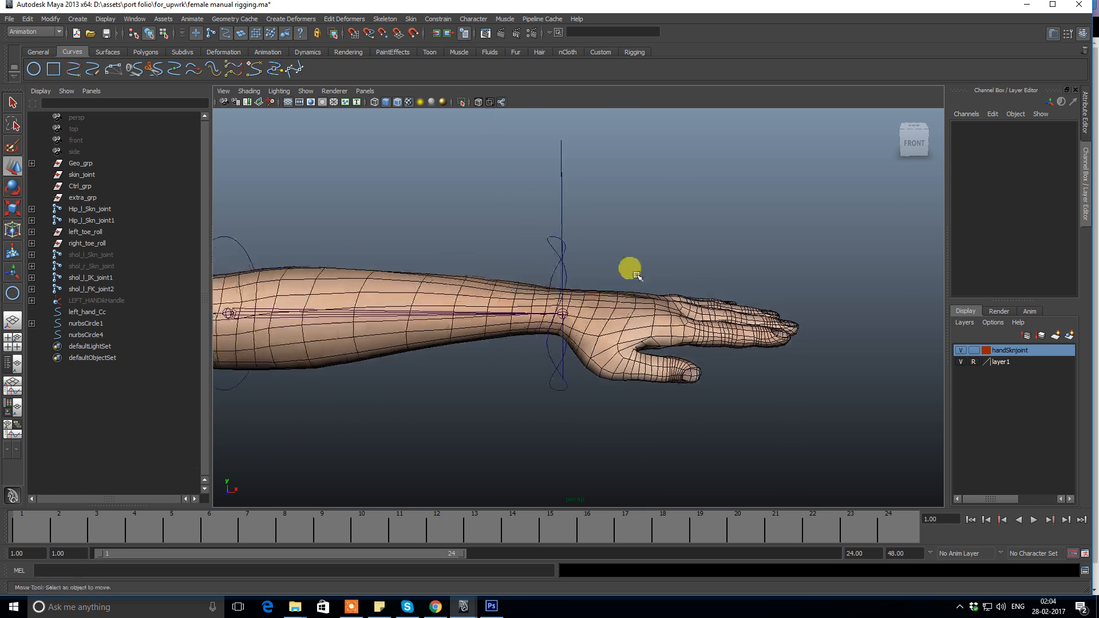
scroll(637, 276, "up", 1)
left_click(559, 185)
double_click(973, 127)
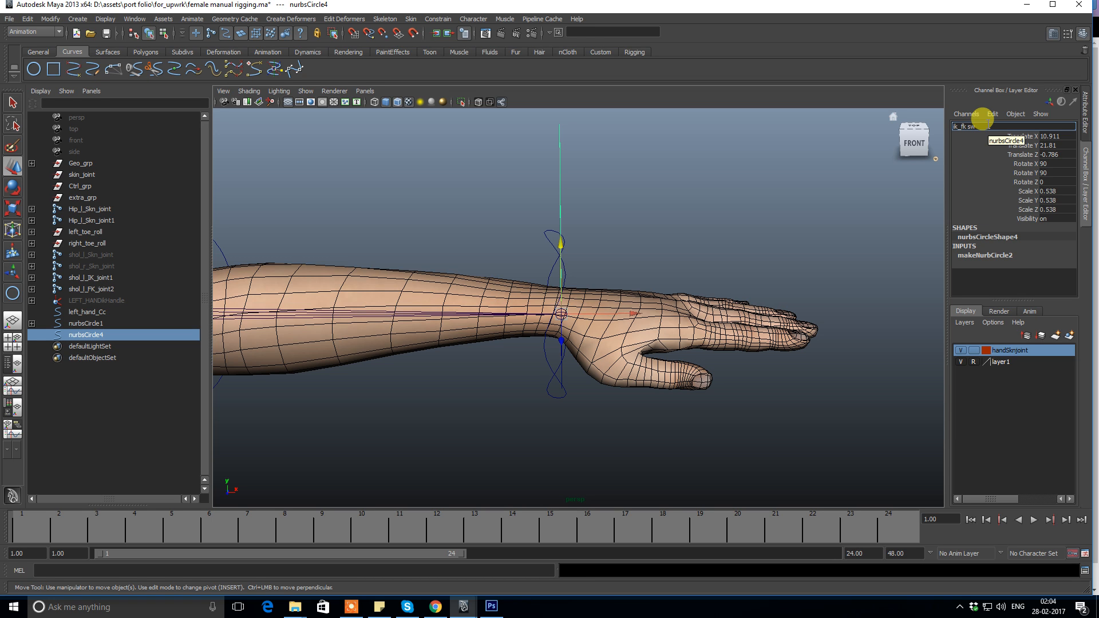
type("h")
key("Return")
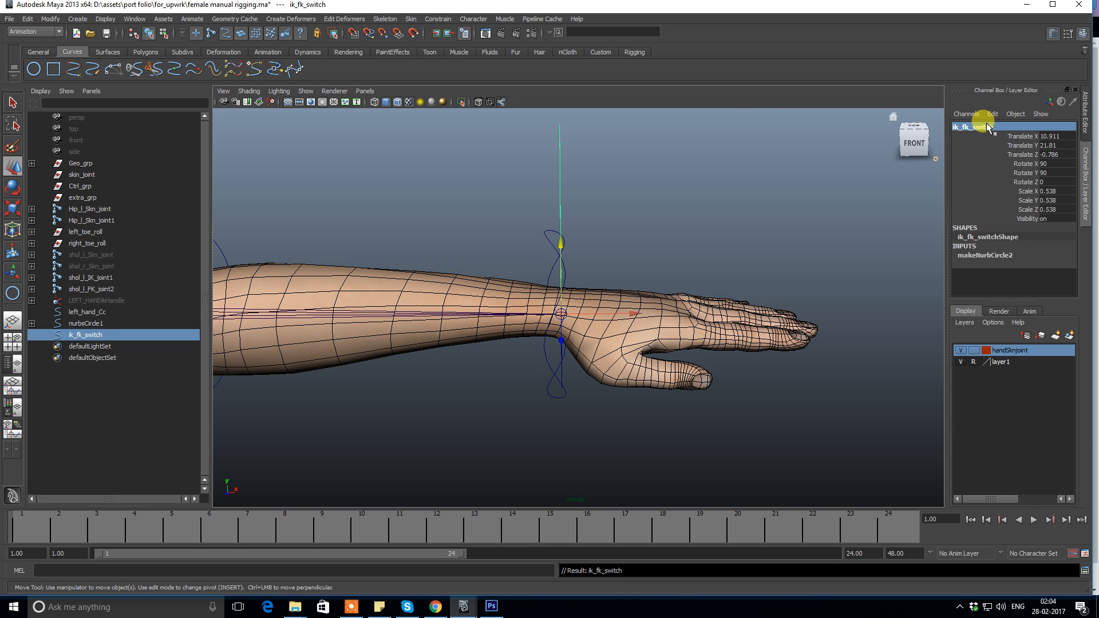
Start a new keyable Enum attribute on ik_fk_switch with the long name ik\fk.
mouse_move(699, 174)
left_mouse_down("alt")
mouse_move(623, 169)
mouse_move(672, 177)
mouse_move(635, 228)
mouse_move(643, 197)
mouse_move(710, 183)
left_mouse_up("alt")
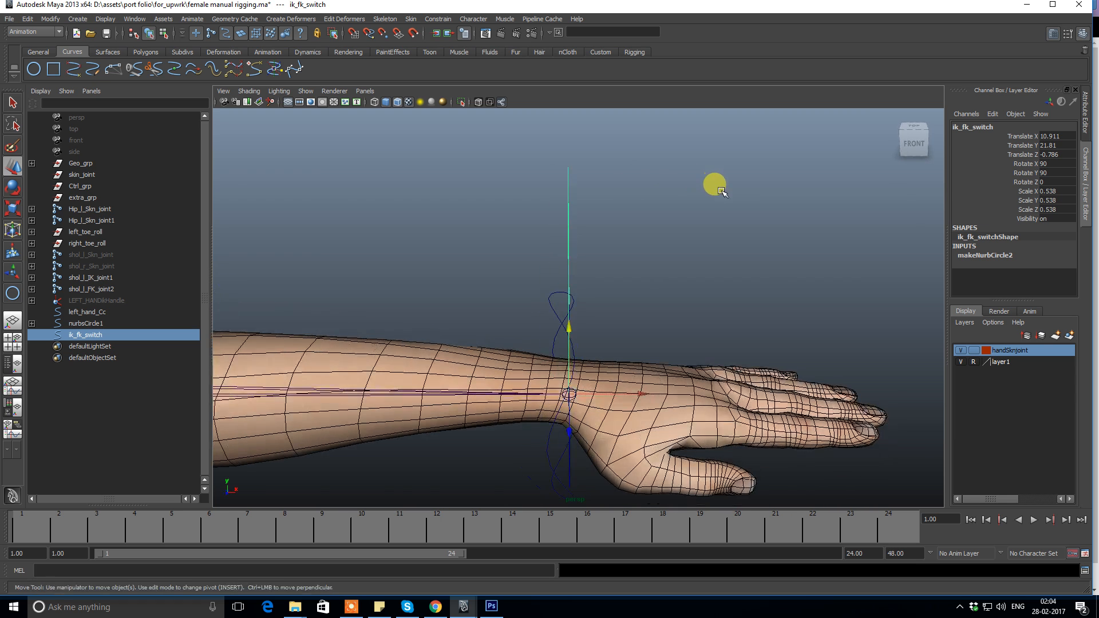
left_click(993, 115)
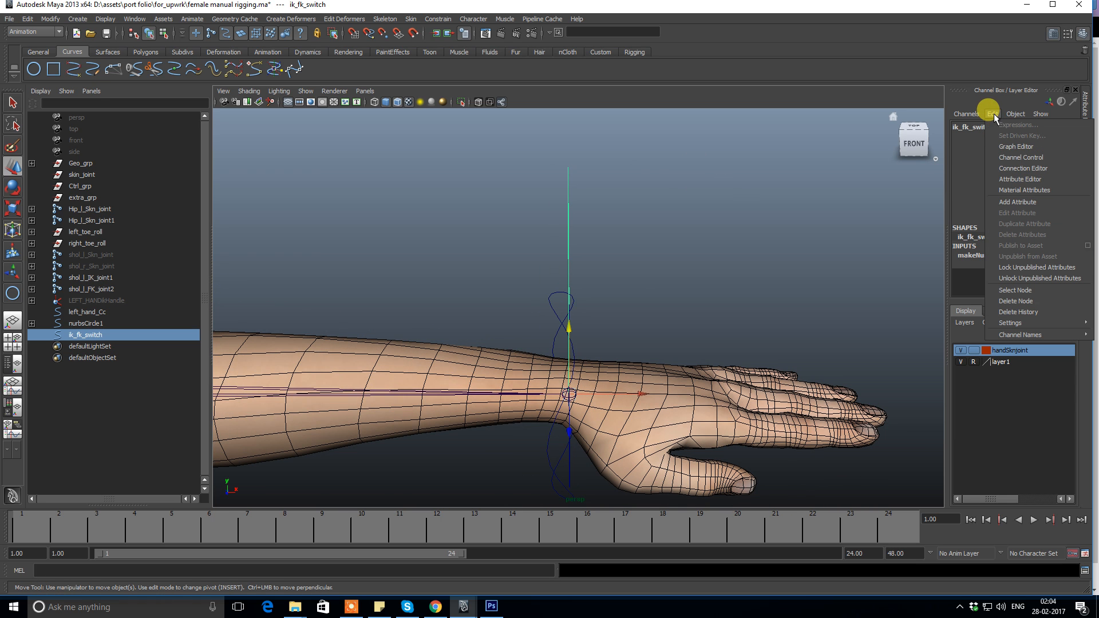
left_click(1008, 202)
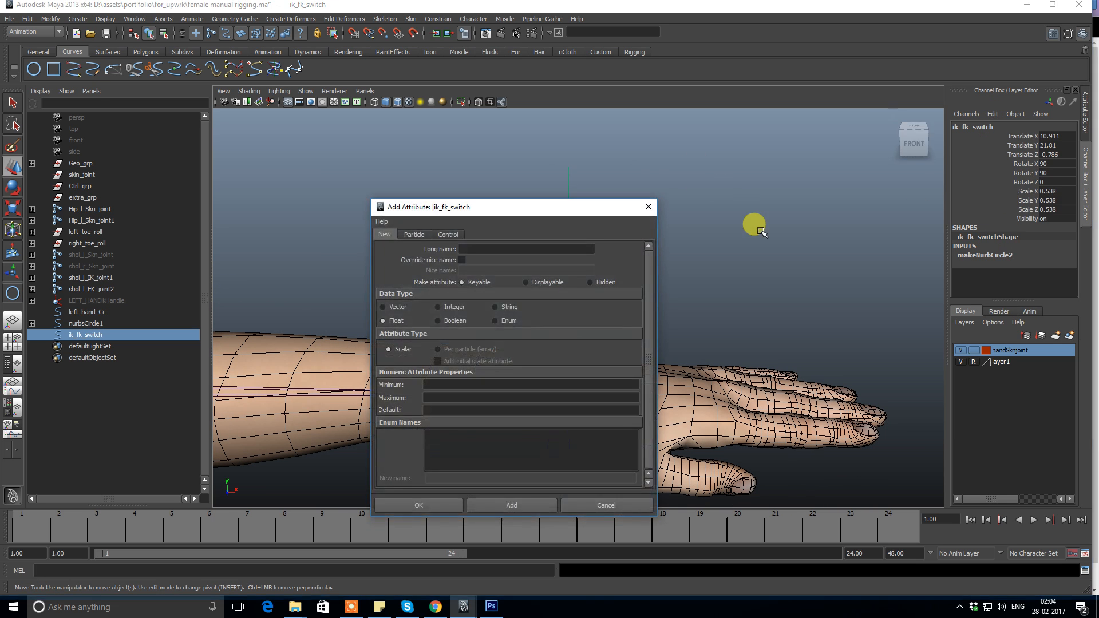
left_click_drag(482, 211, 748, 83)
left_click(739, 121)
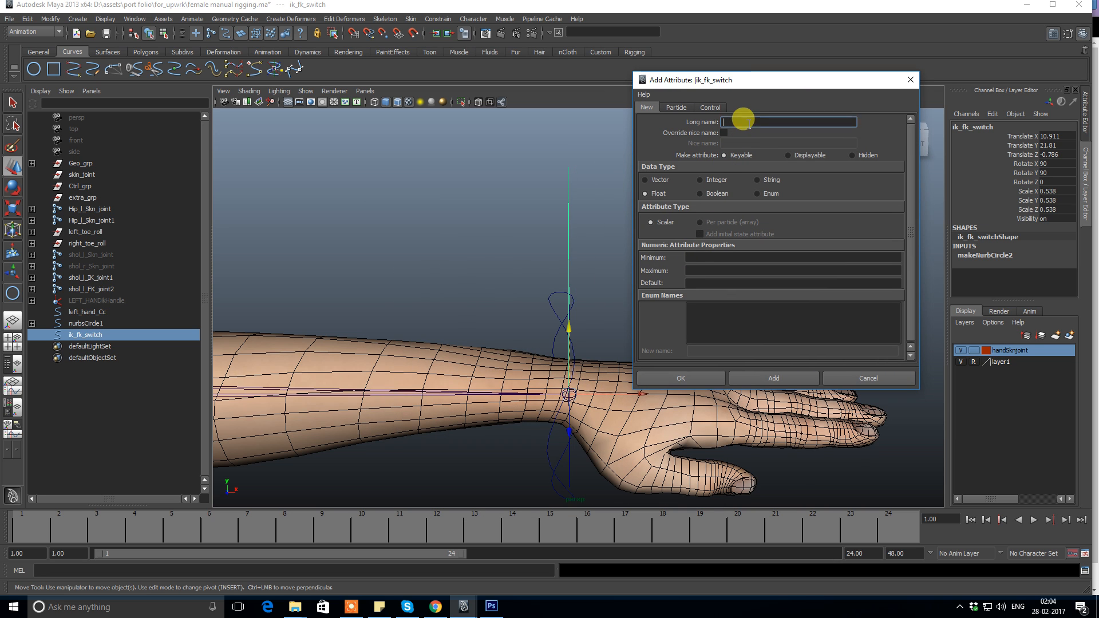
left_click(757, 193)
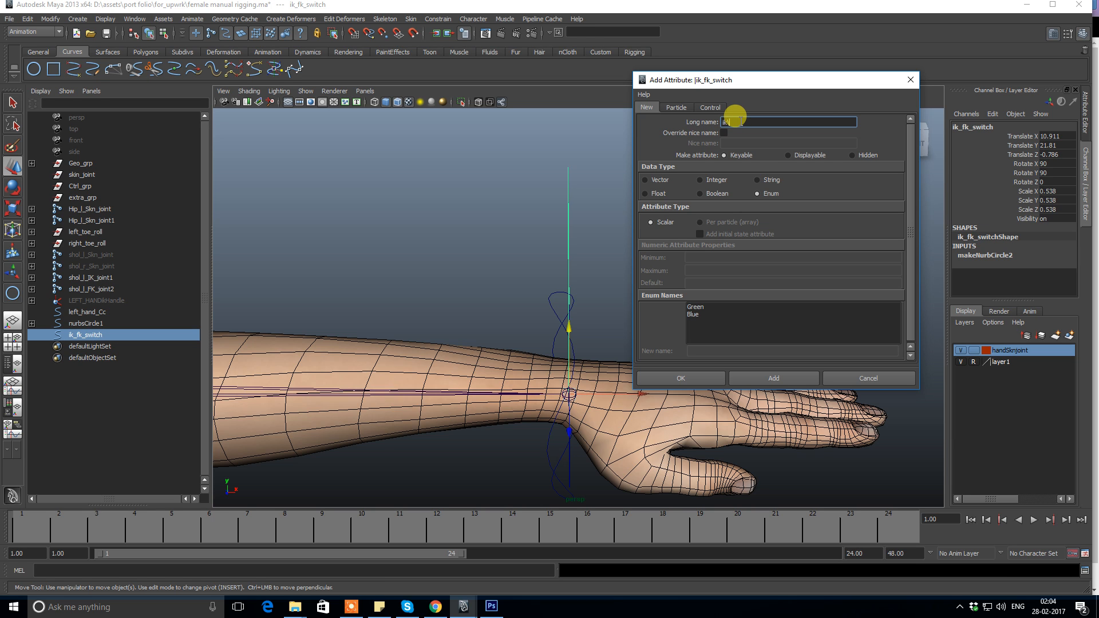
Rename the attribute's enum entries Green and Blue to IK and FK.
left_click(694, 307)
left_click_drag(712, 348, 634, 347)
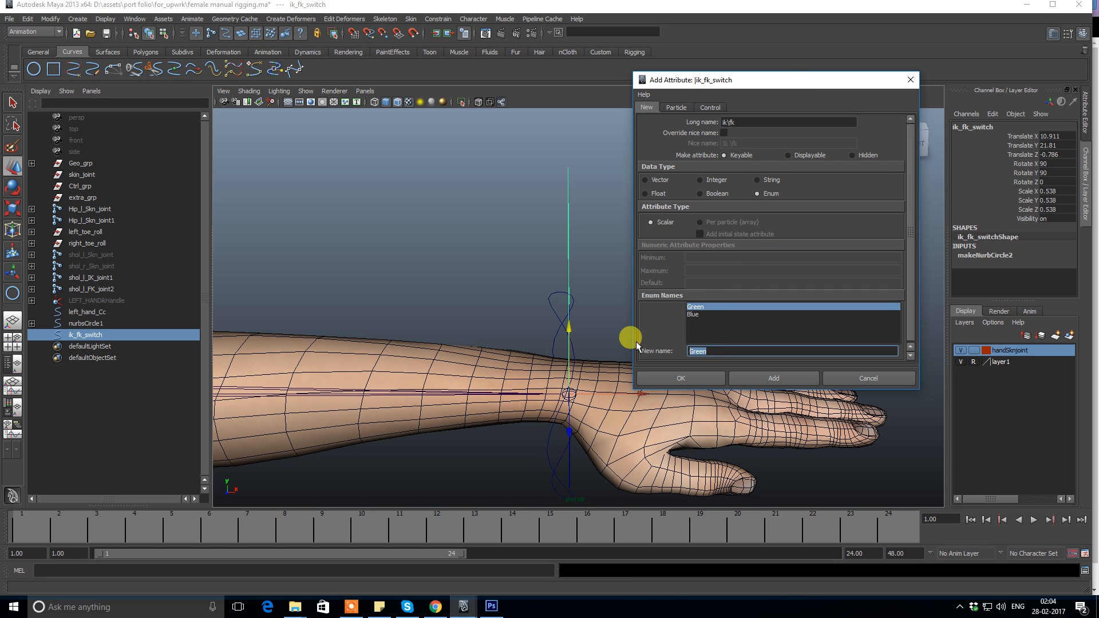
type("IK")
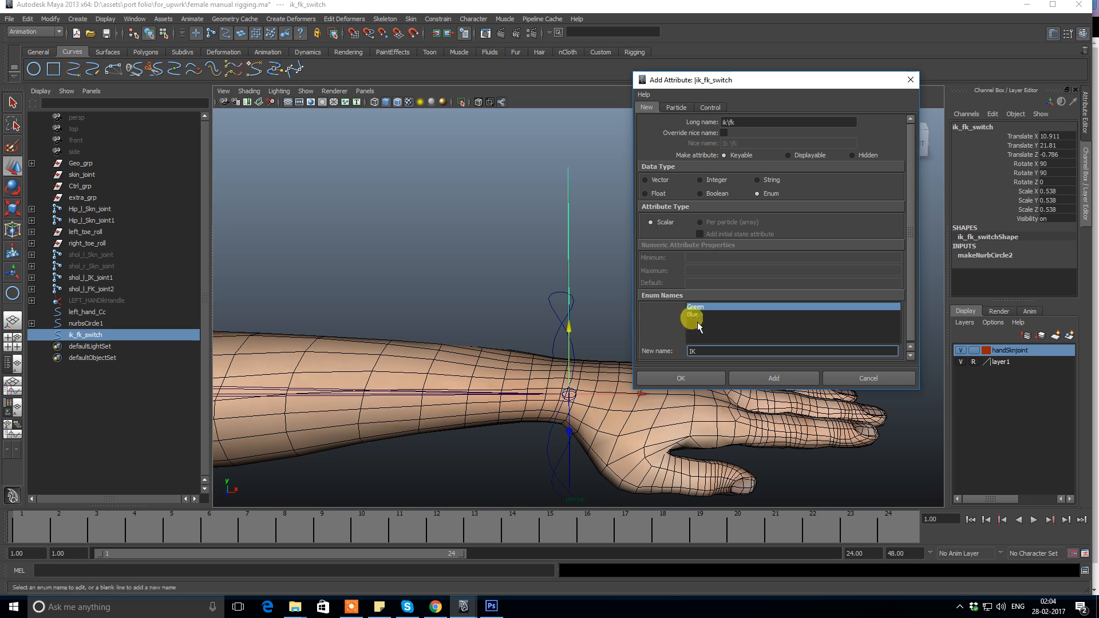
key("Return")
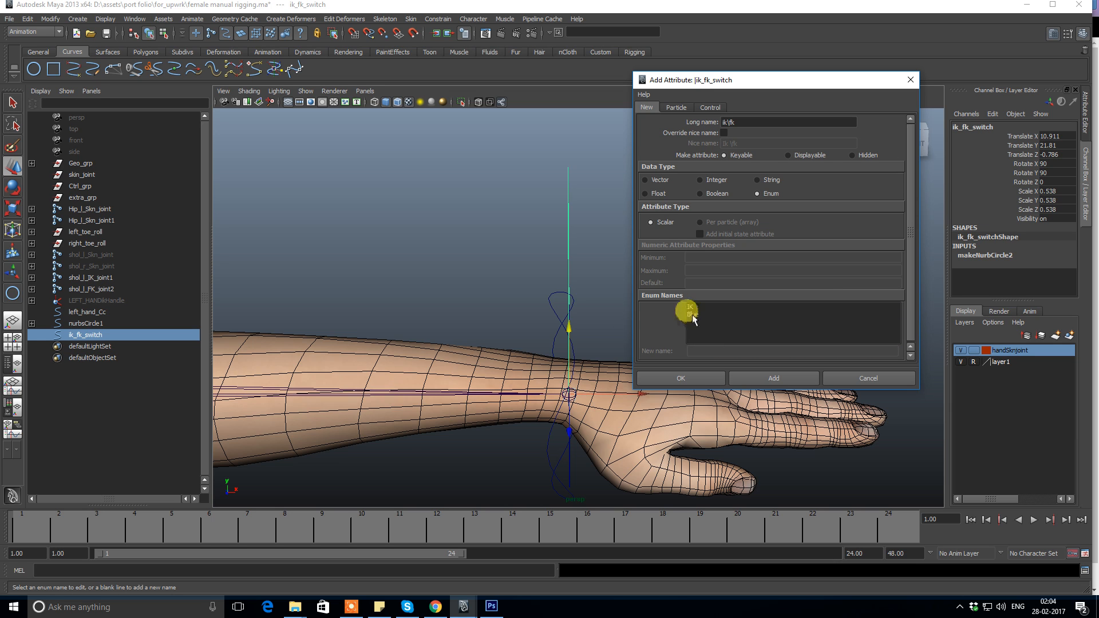
left_click(694, 315)
left_click_drag(701, 351, 616, 356)
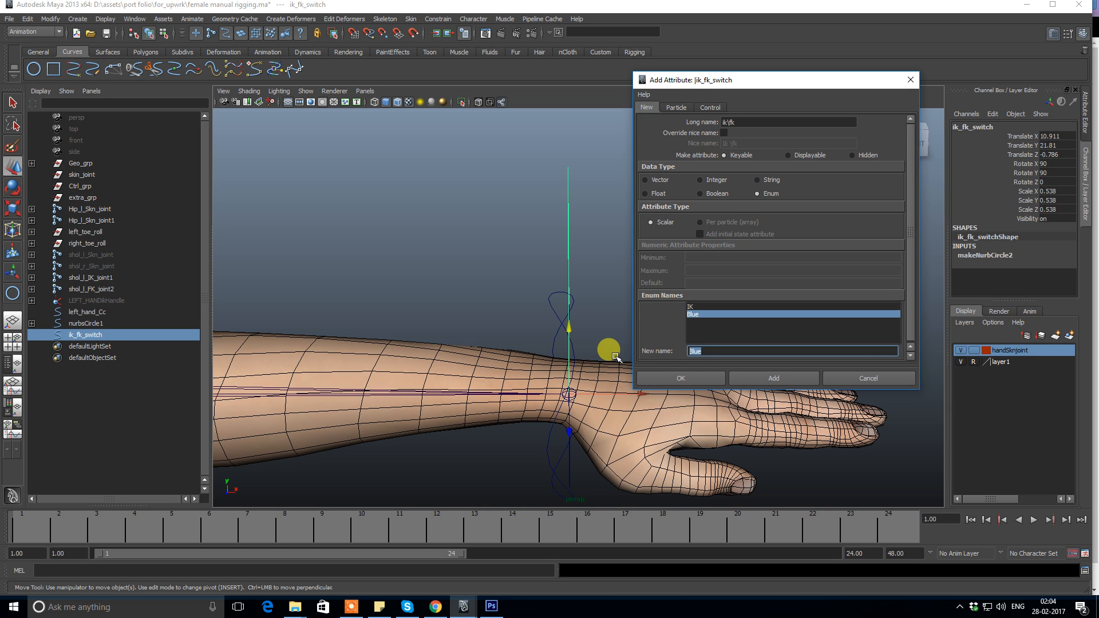
type("FK")
key("Return")
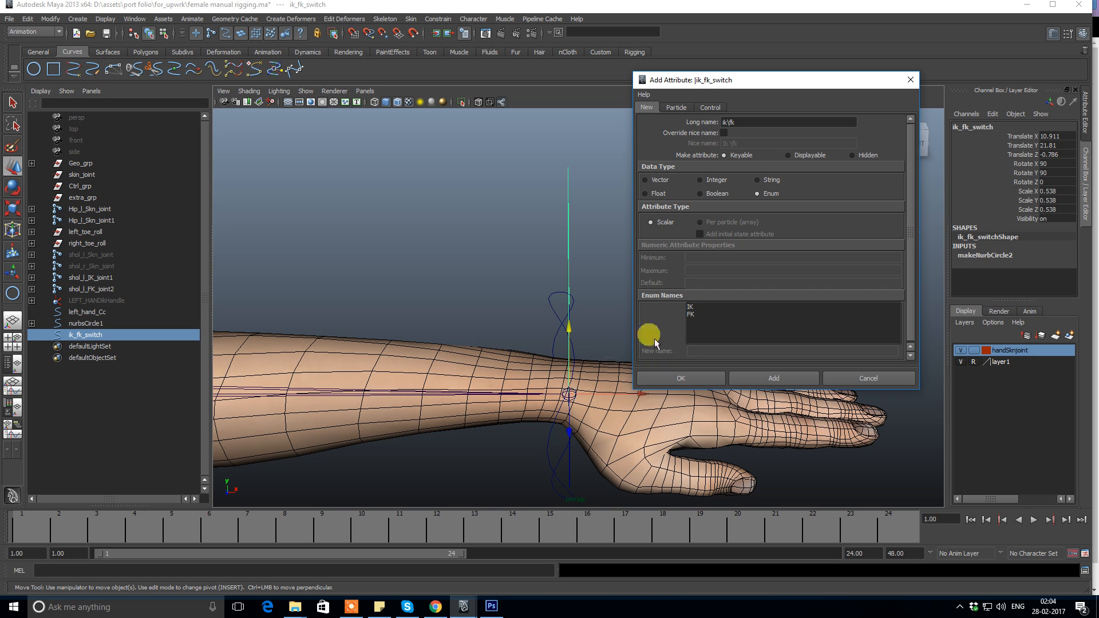
Correct the attribute's long name to ik_fk and add it to ik_fk_switch.
left_click(684, 378)
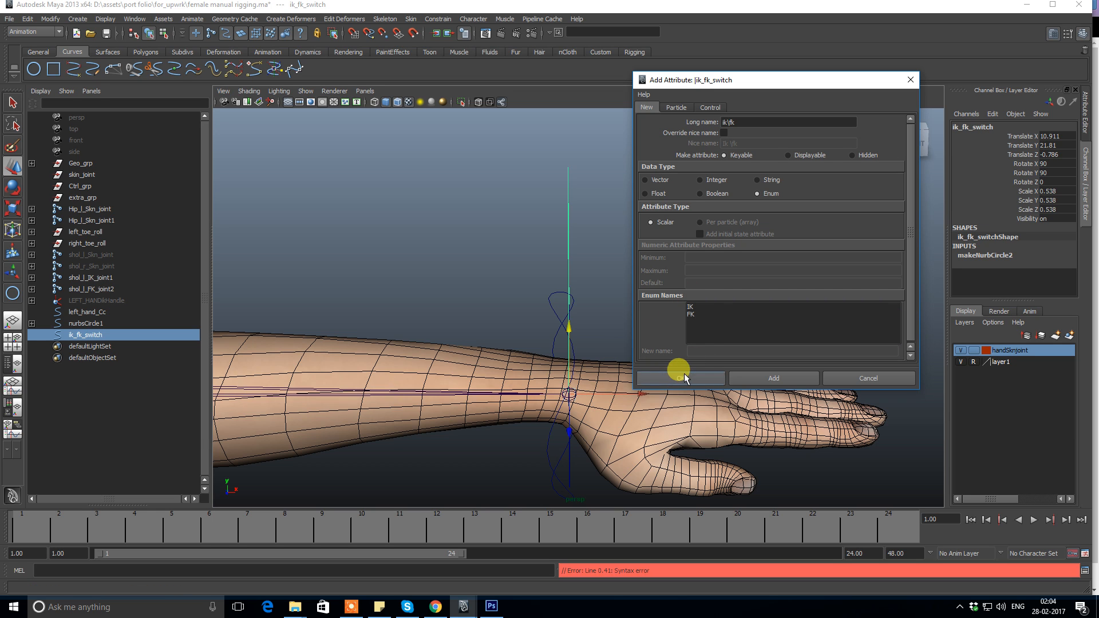
left_click(725, 122)
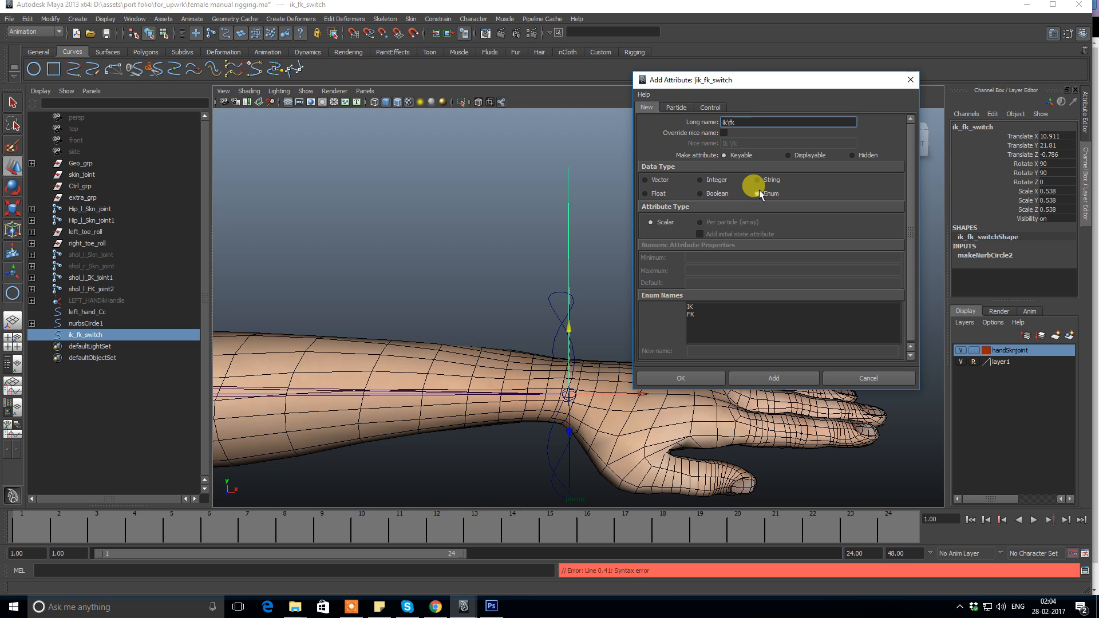
key("BackSpace")
type("_")
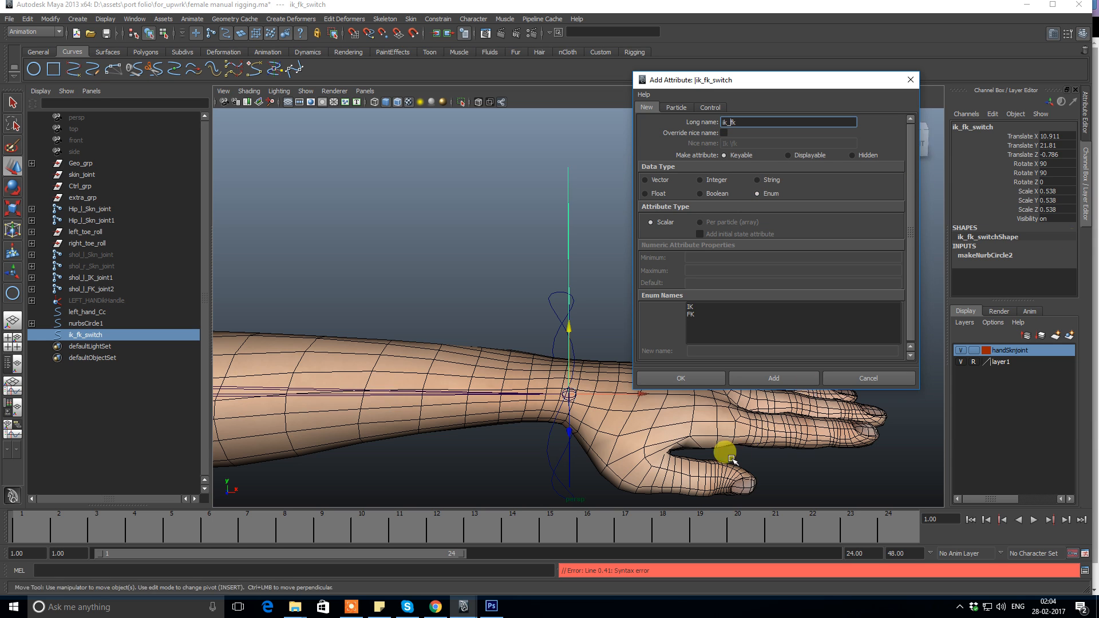
left_click(671, 375)
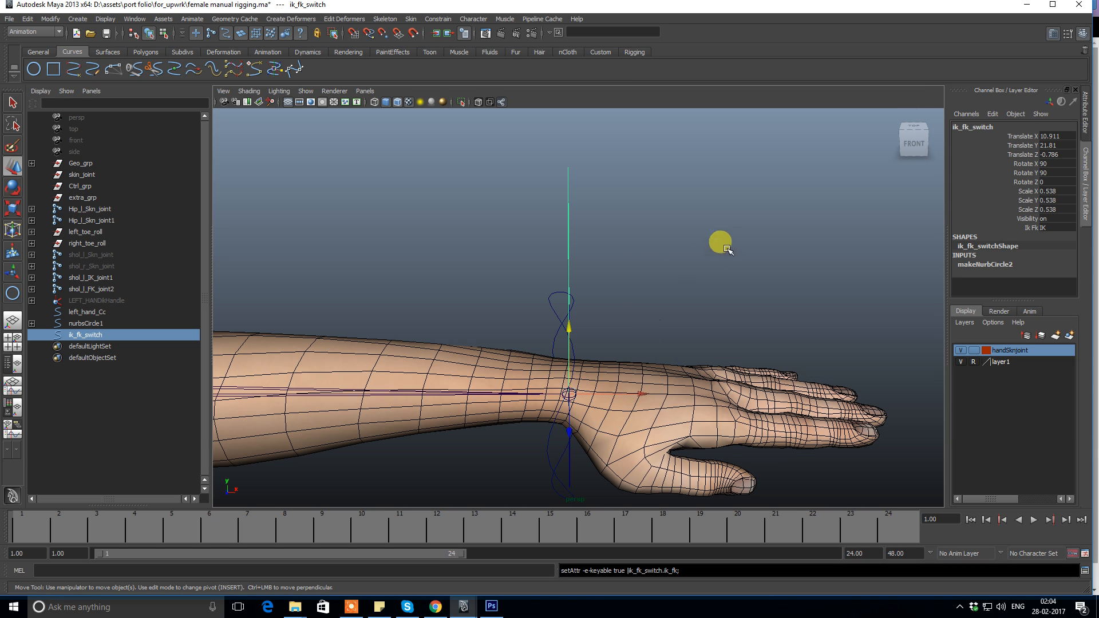
left_click(744, 259)
left_click_drag(545, 176, 591, 206)
left_click_drag(595, 205, 605, 205, "alt")
left_click_drag(1028, 137, 1032, 218)
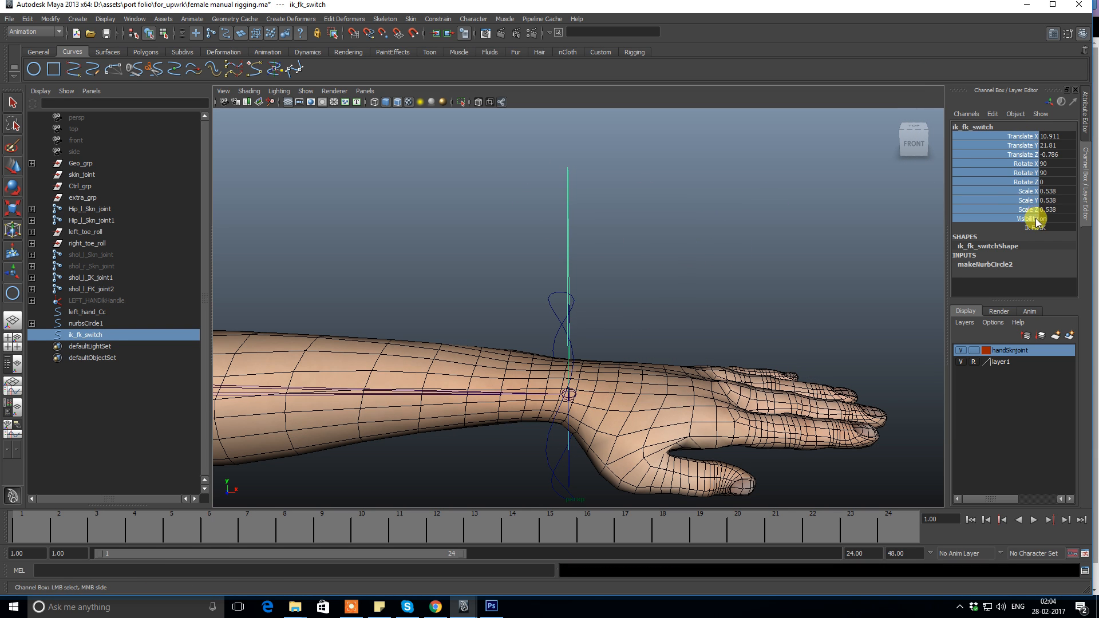
right_click(1005, 178)
left_click(724, 196)
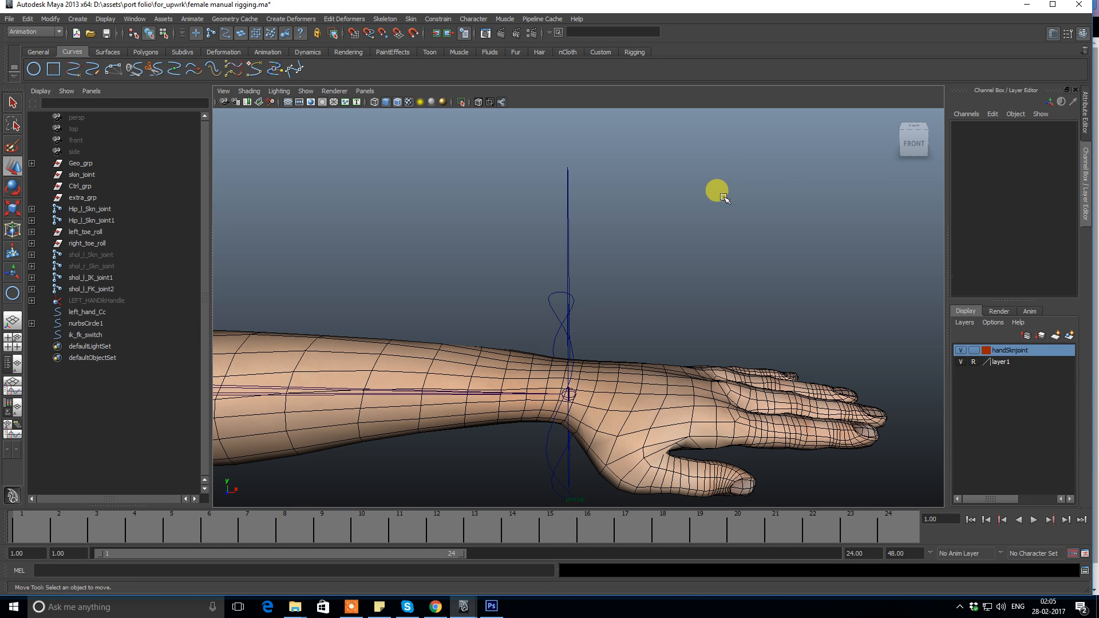
Freeze the transformations of the ik_fk_switch curve above the left wrist.
left_click(566, 168)
left_click_drag(557, 189, 603, 207, "alt")
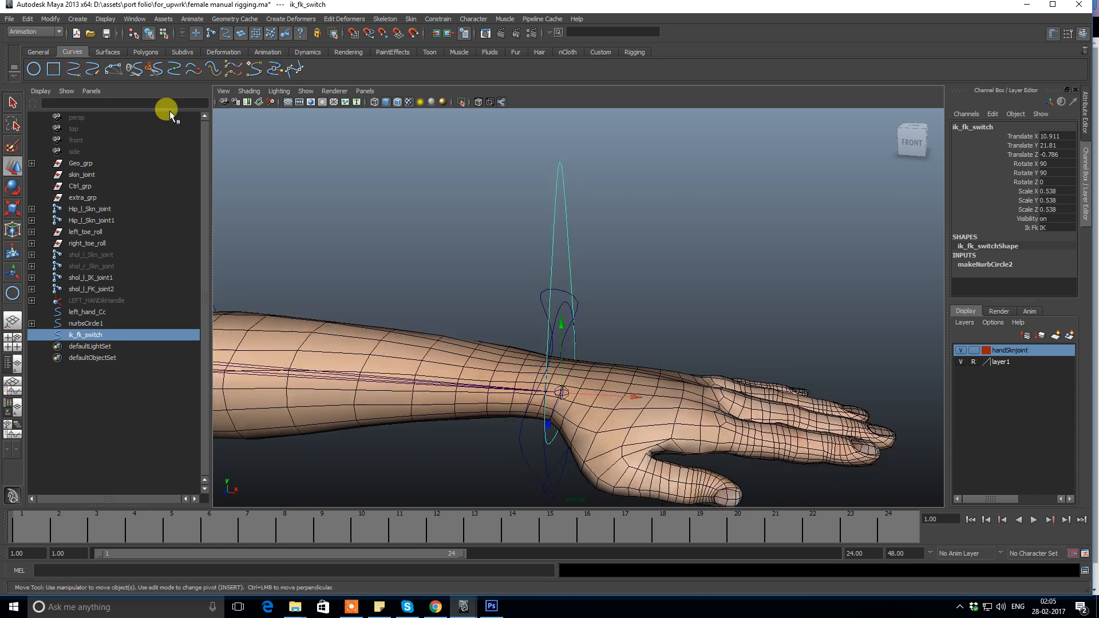
left_click(633, 51)
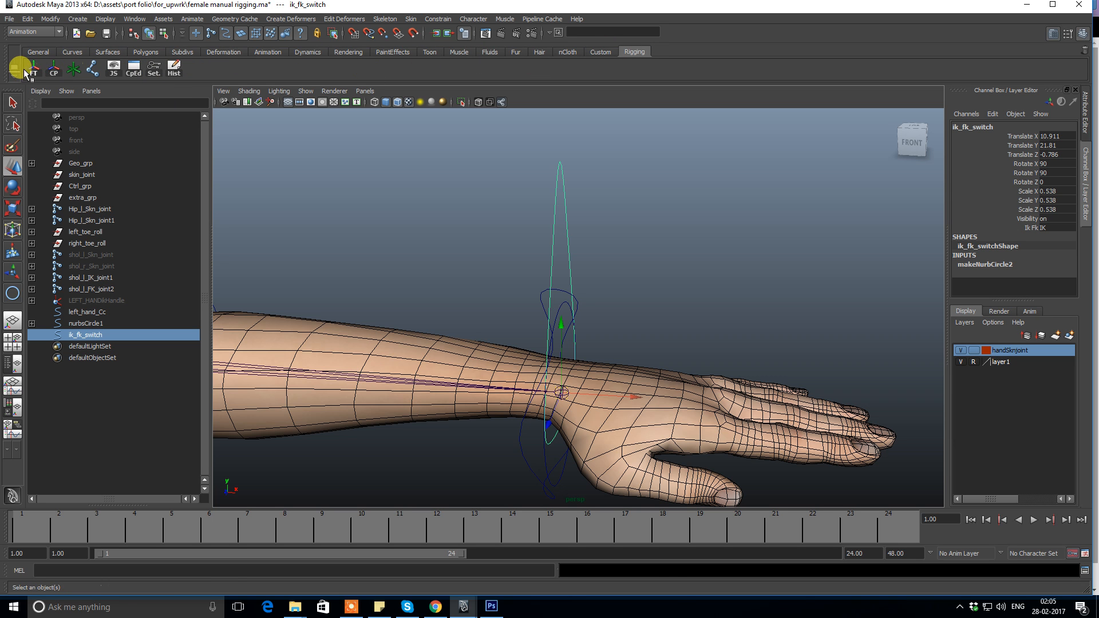
left_click(32, 70)
left_click(634, 209)
right_click_drag(633, 210, 664, 188, "alt")
left_click(560, 174)
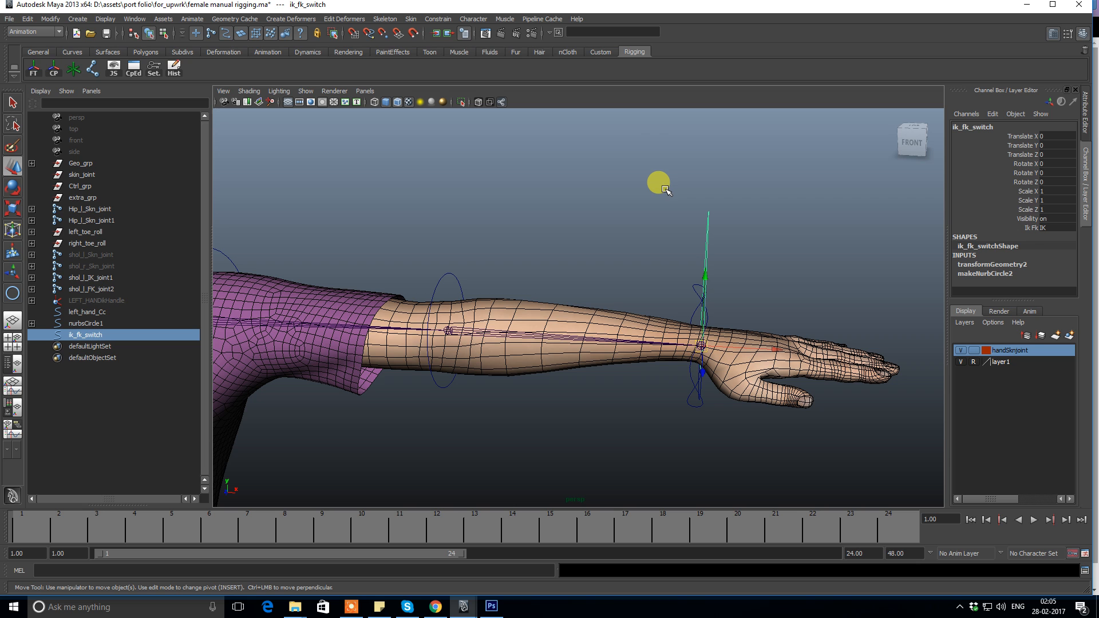
left_click_drag(631, 217, 522, 213, "alt")
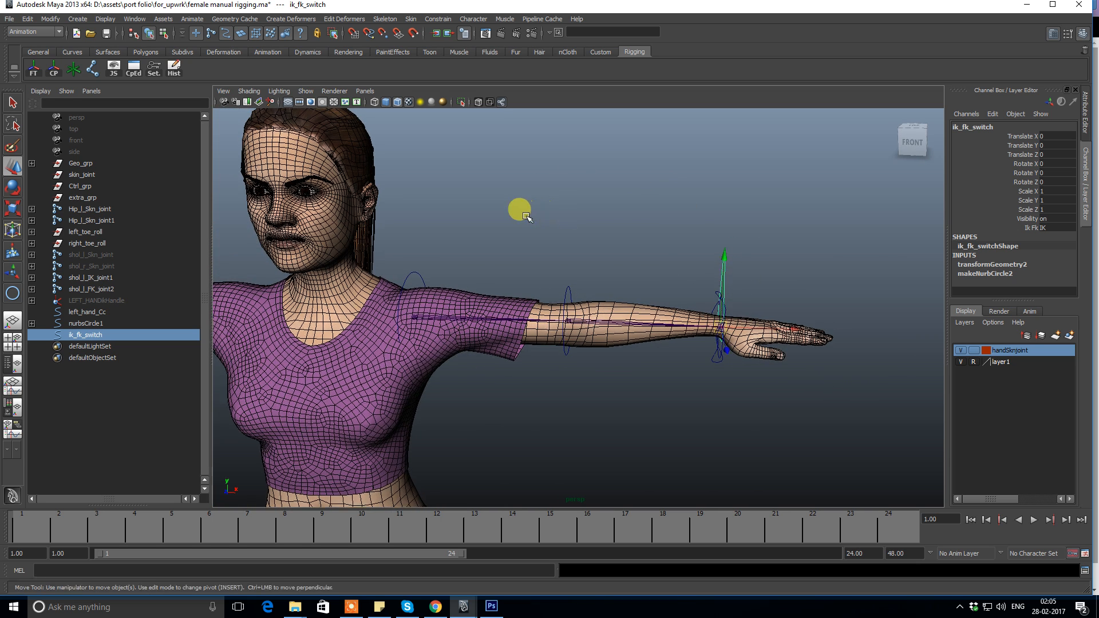
left_click(522, 213)
Open the Set Driven Key window and place it so the head and shoulders are uncovered.
left_click(153, 68)
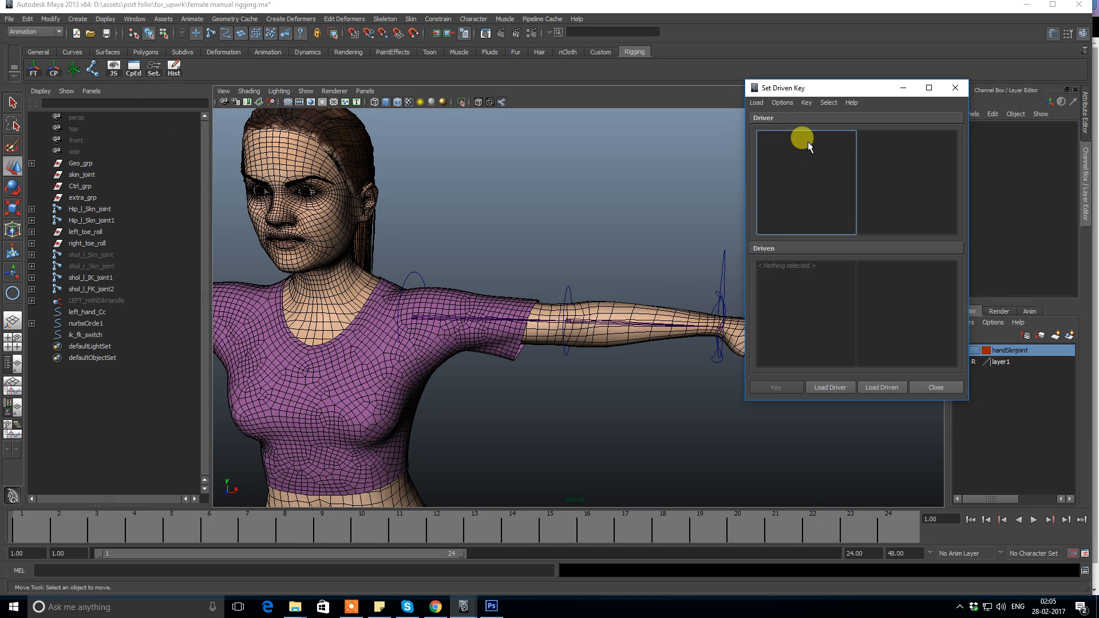
left_click_drag(797, 91, 685, 59)
right_click_drag(447, 237, 233, 278, "alt")
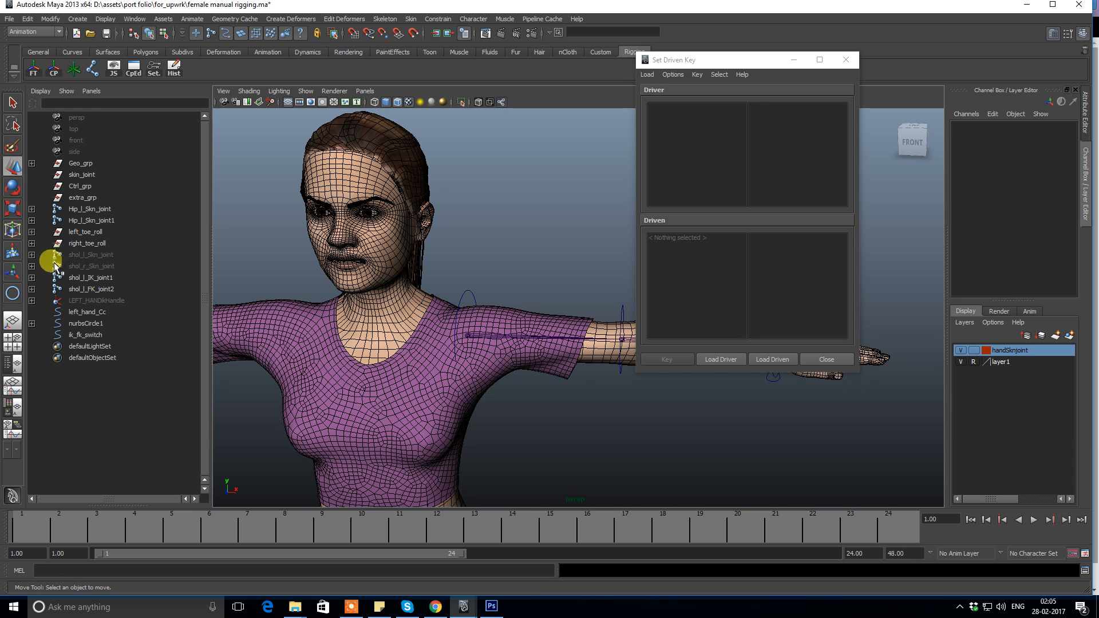
left_click(31, 266)
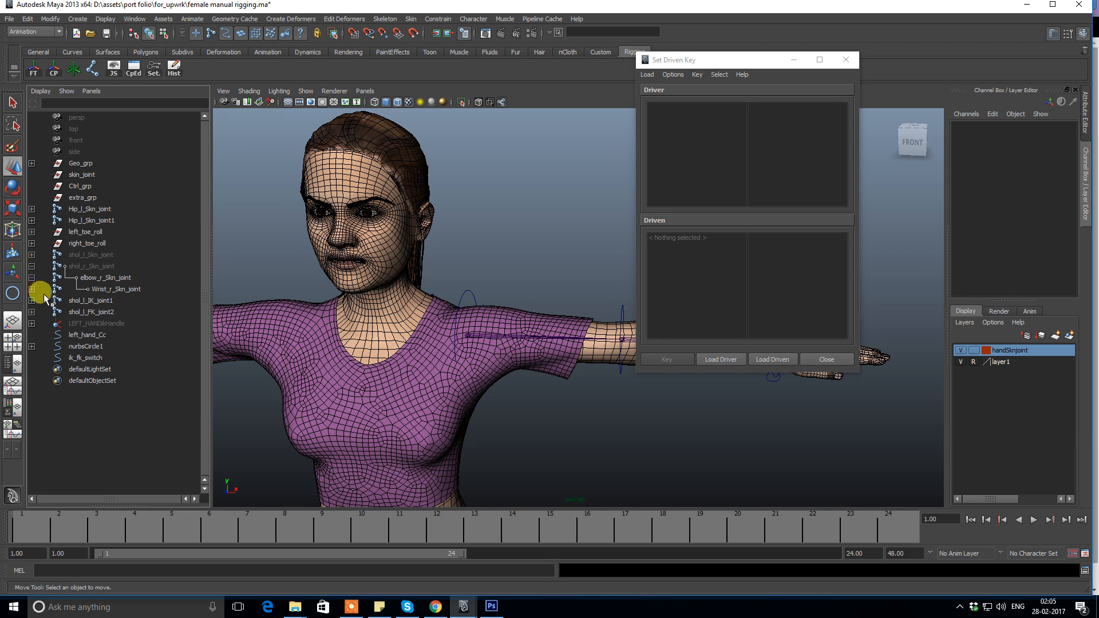
left_click(31, 289)
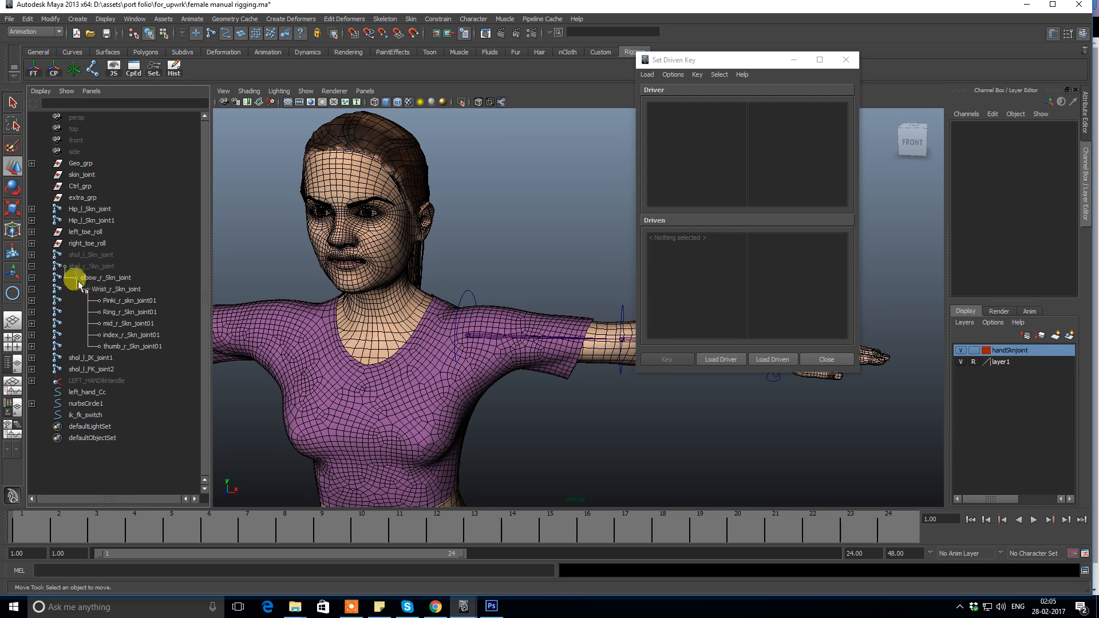
left_click(31, 266)
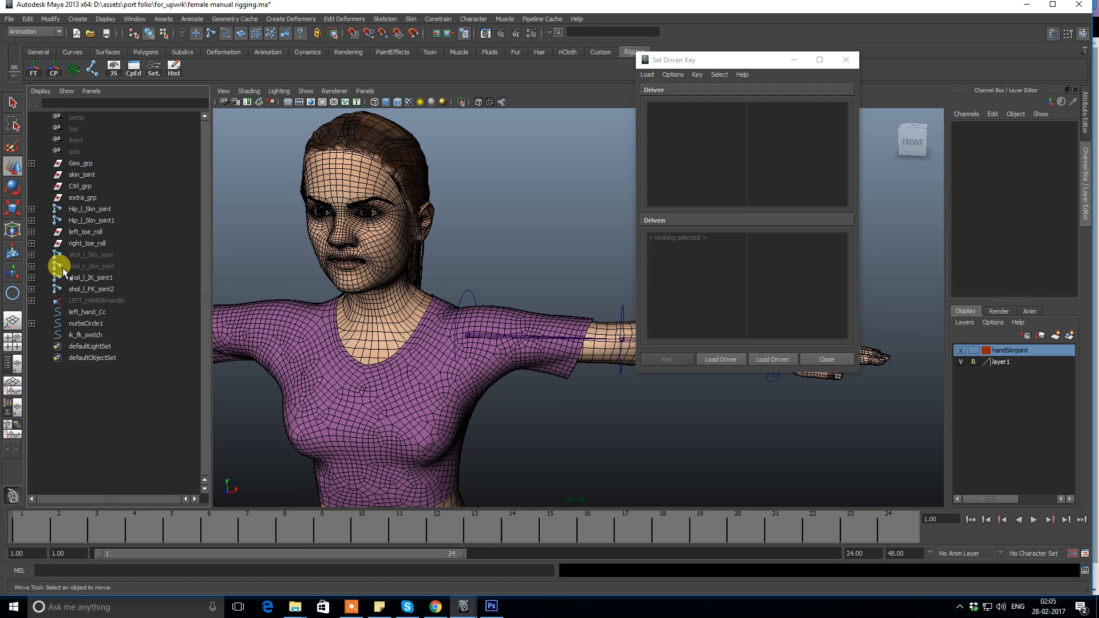
Load the parent constraints of the left wrist, elbow and shoulder skin joints as the driven objects for the driven key.
left_click(73, 255)
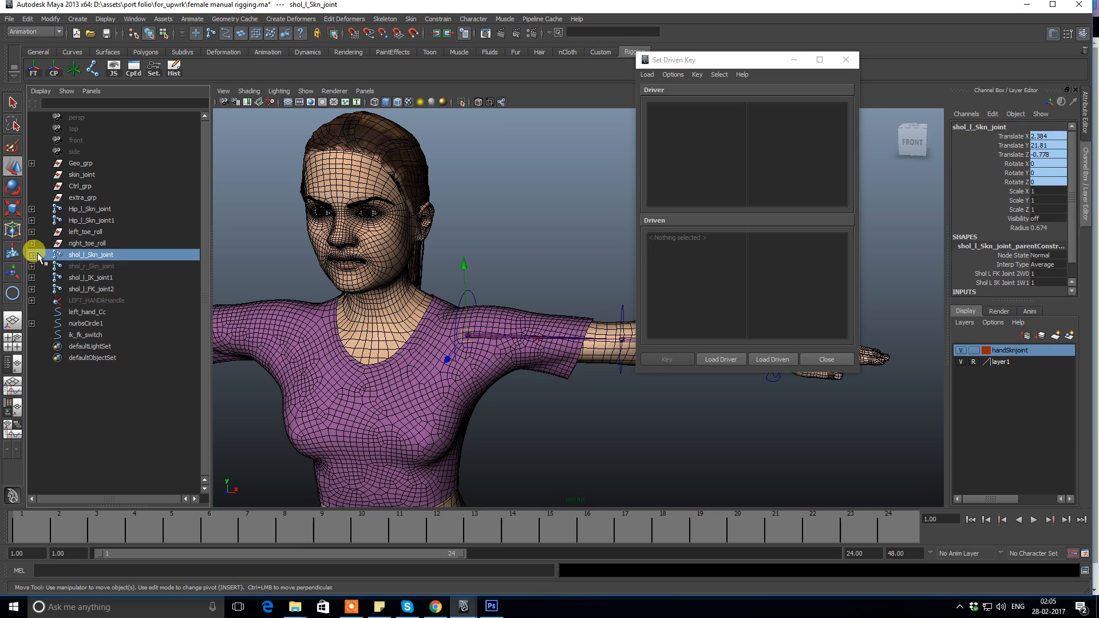
left_click(33, 254)
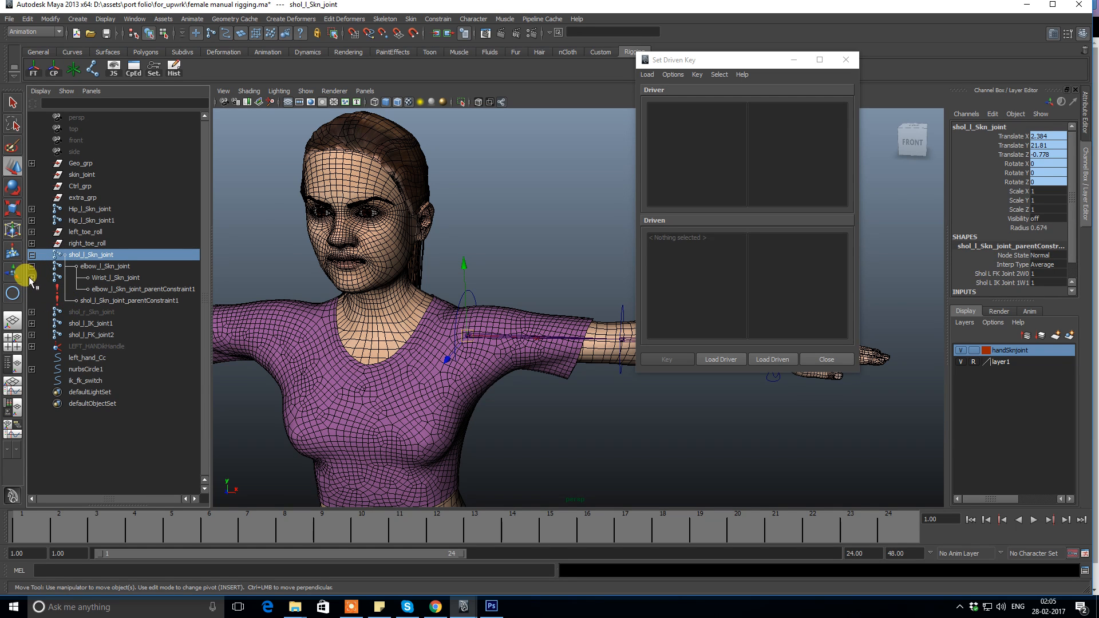
left_click(32, 277)
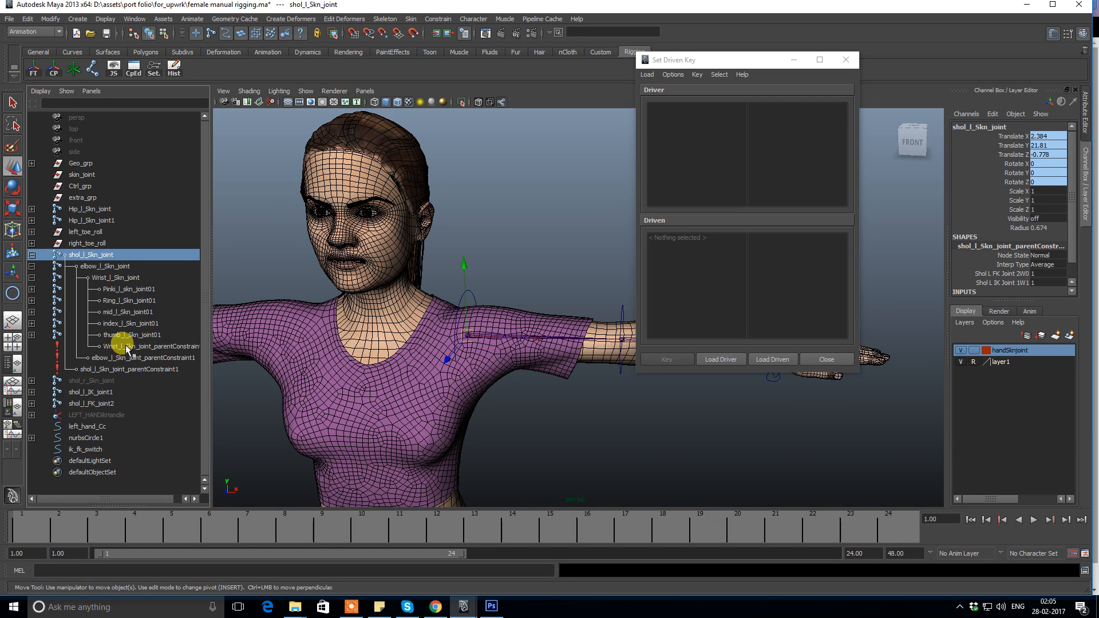
left_click(127, 347)
left_click(136, 359, "shift")
left_click(133, 370, "shift")
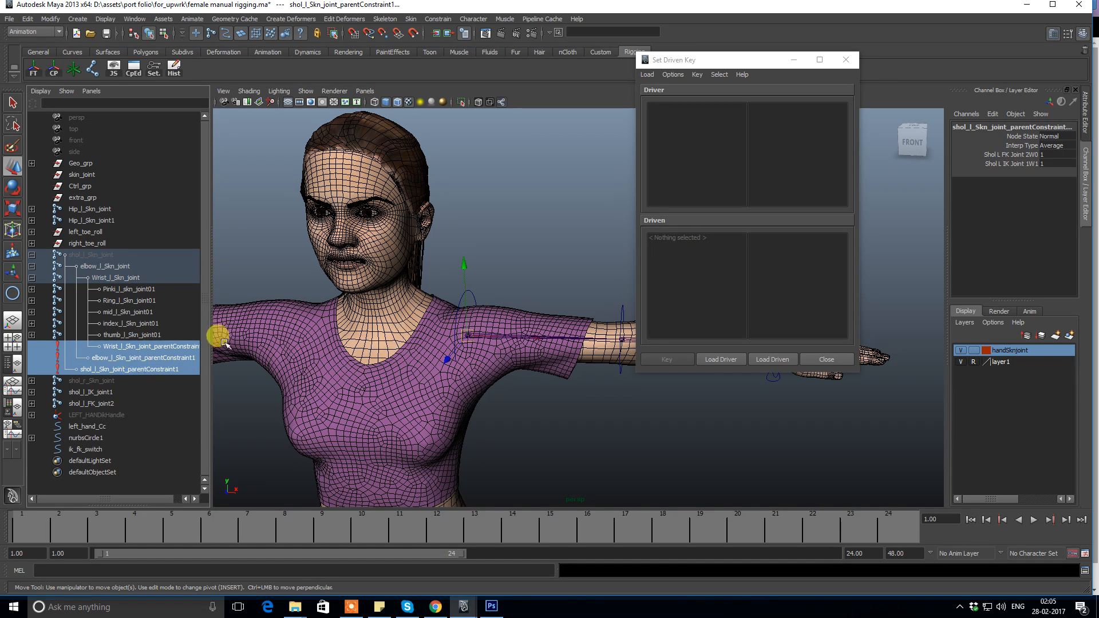
left_click_drag(725, 60, 560, 63)
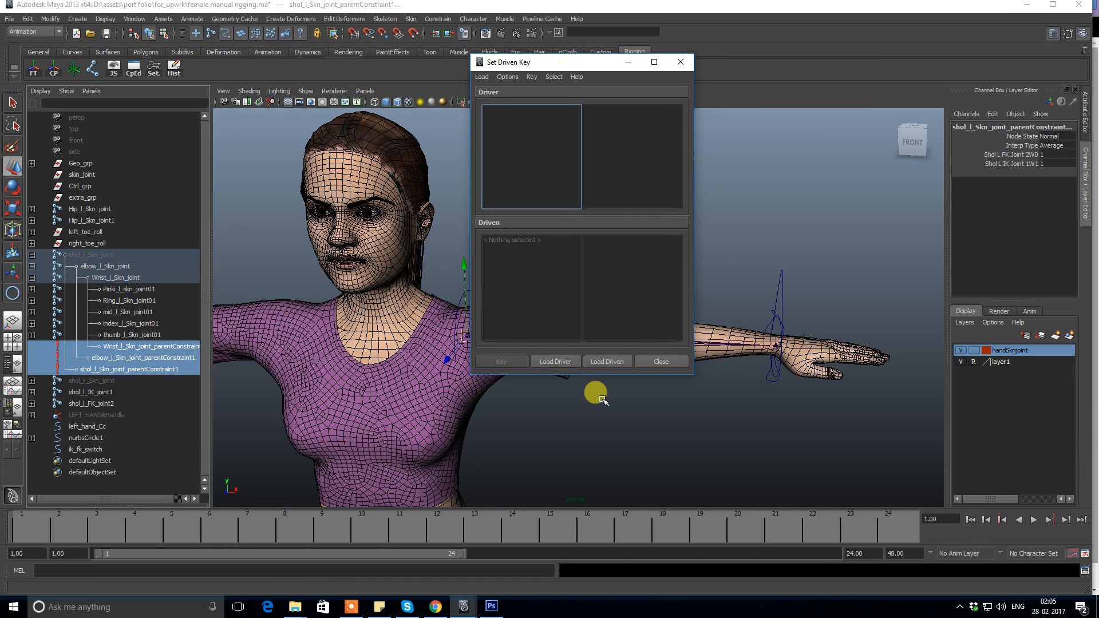
left_click(603, 362)
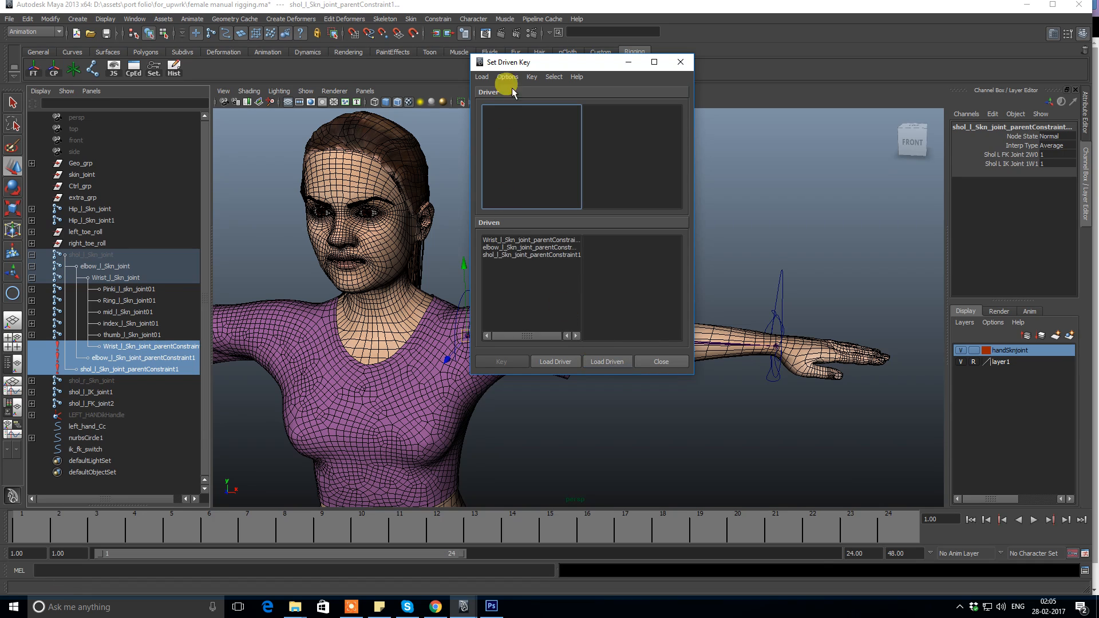
Load the ik_fk_switch curve as the driver for the driven key.
left_click_drag(548, 67, 531, 309)
scroll(708, 226, "up", 5)
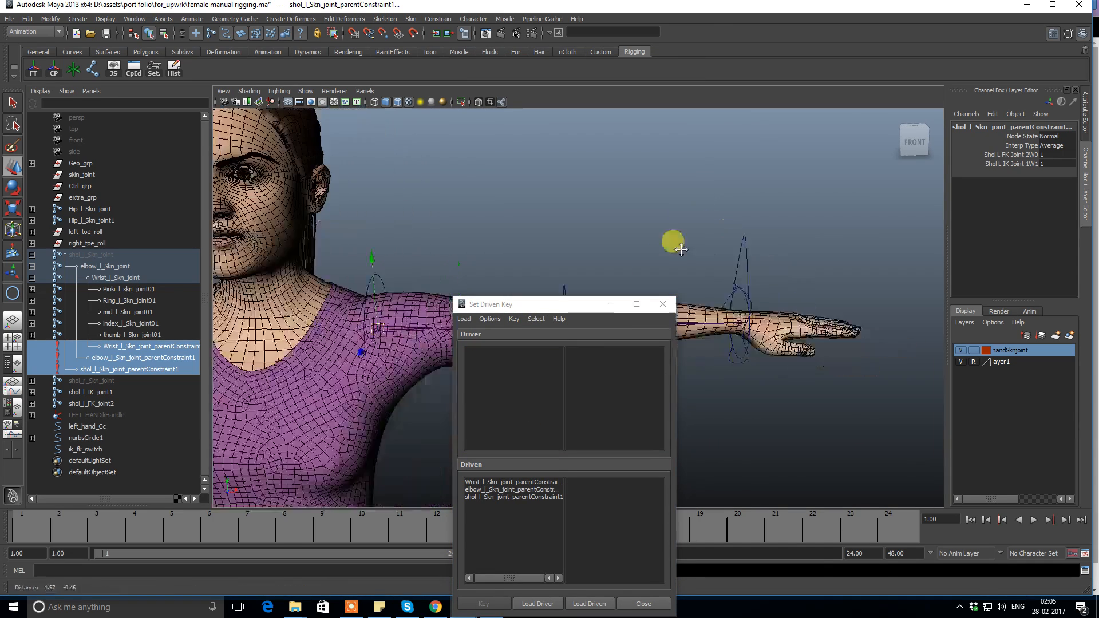
left_click(793, 224)
left_click_drag(548, 308, 536, 178)
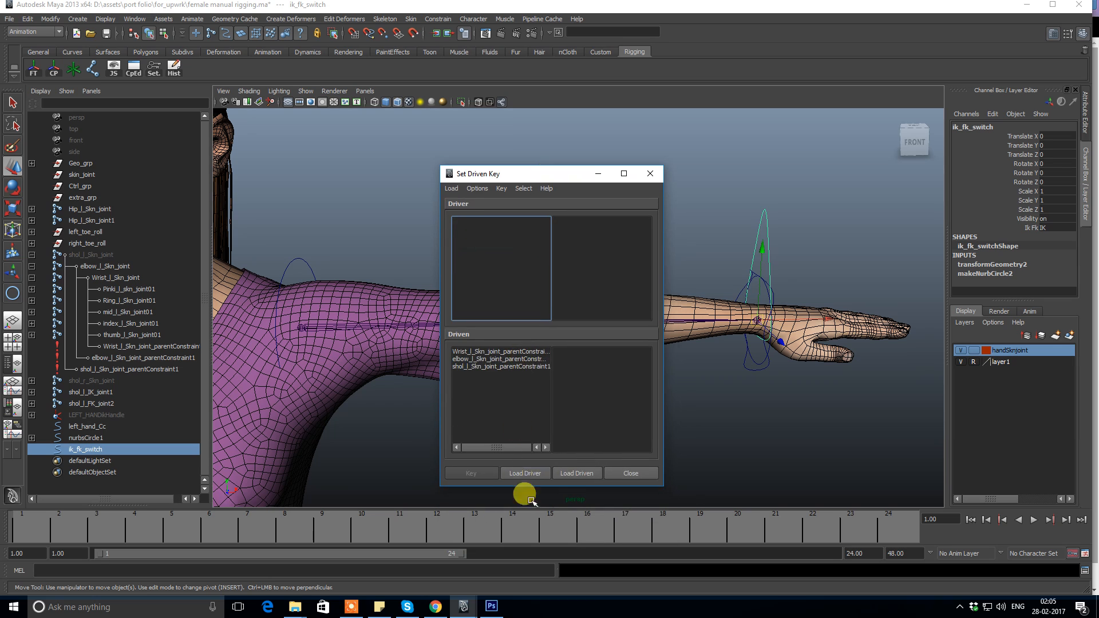
left_click(518, 472)
left_click_drag(531, 177, 364, 179)
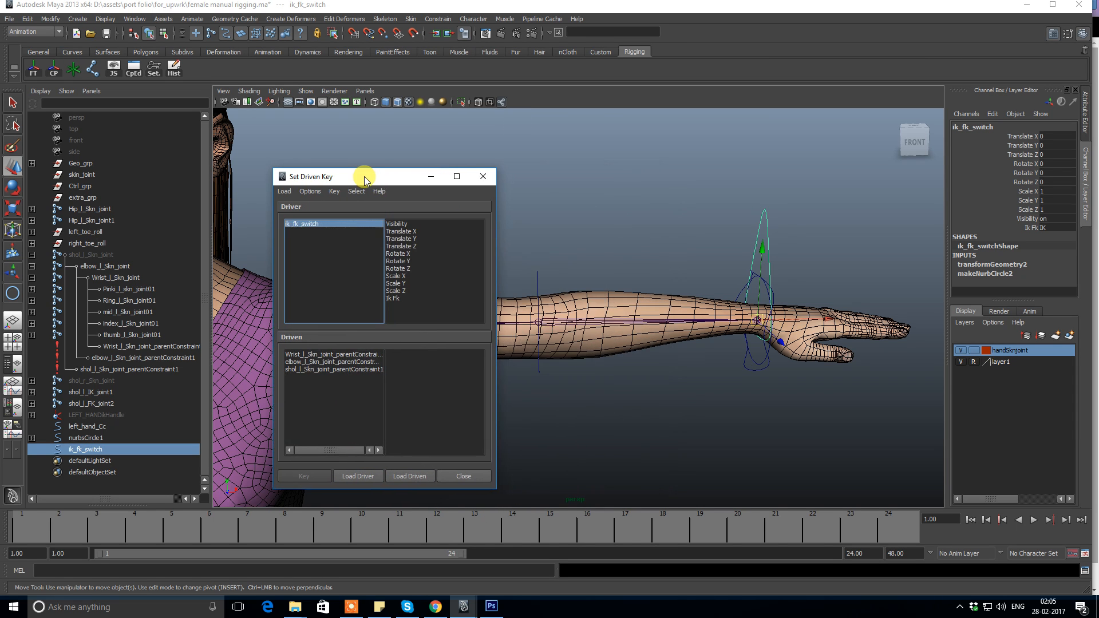
Examine the left arm's joints, control curves and ik_fk_switch channels, keeping the Set Driven Key window clear of the arm.
right_click_drag(579, 201, 665, 214, "alt")
middle_click_drag(665, 214, 656, 186, "alt")
right_click_drag(656, 185, 590, 181, "alt")
middle_click_drag(595, 182, 635, 165, "alt")
left_click_drag(379, 177, 272, 166)
left_click_drag(520, 265, 610, 280, "alt")
left_click(640, 155)
middle_click_drag(611, 280, 657, 242, "alt")
left_click_drag(241, 166, 250, 155)
middle_click_drag(642, 261, 618, 349, "alt")
left_click_drag(812, 231, 851, 233)
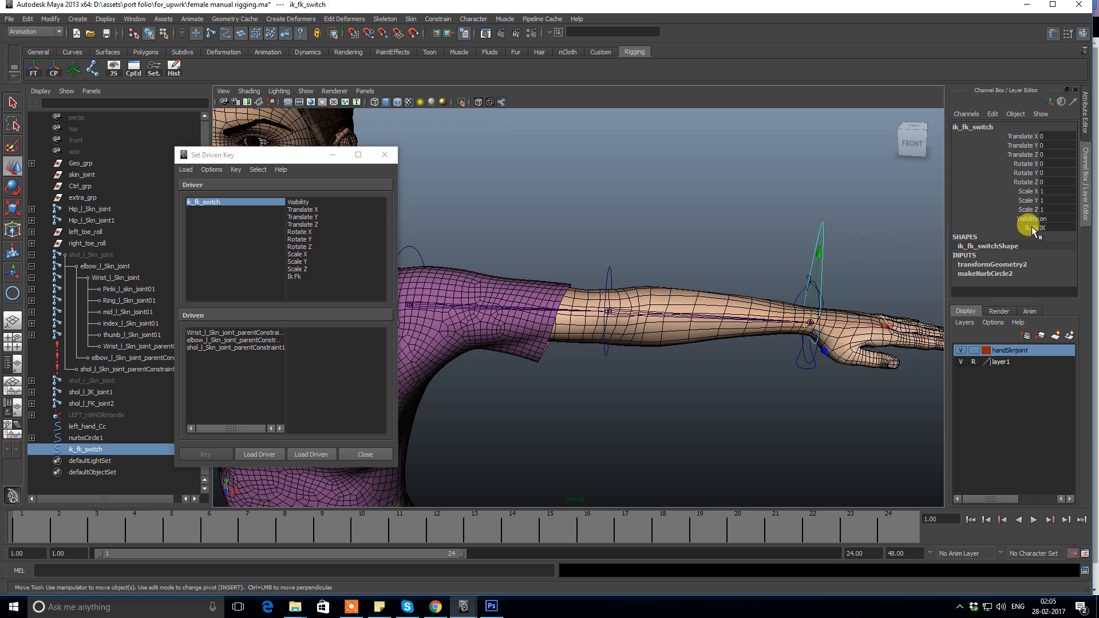
left_click_drag(630, 238, 620, 290, "alt")
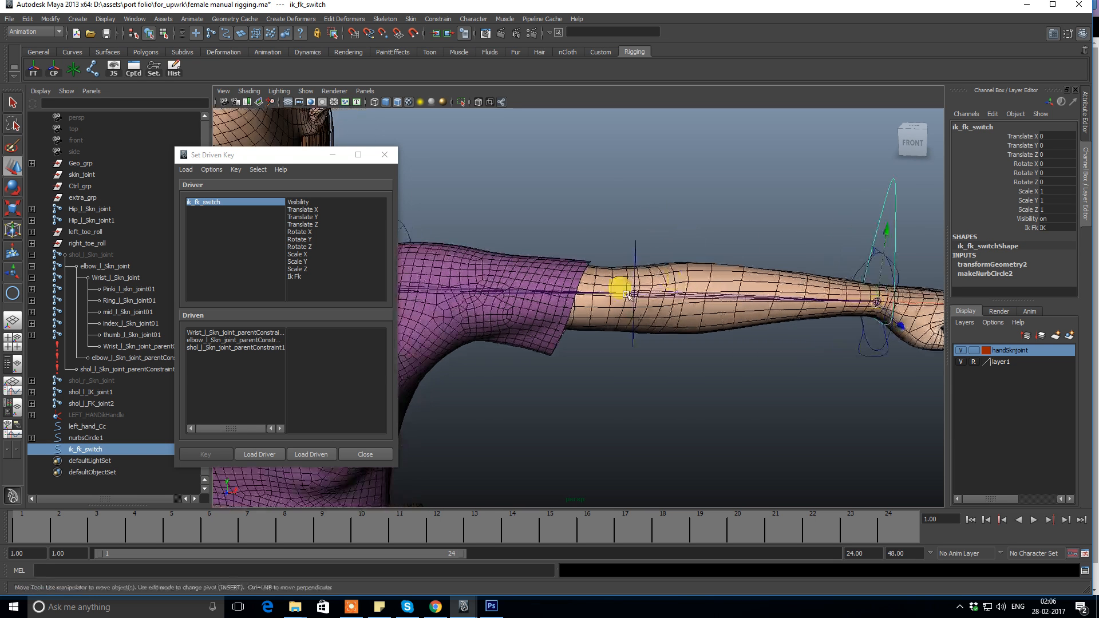
left_click_drag(275, 160, 246, 129)
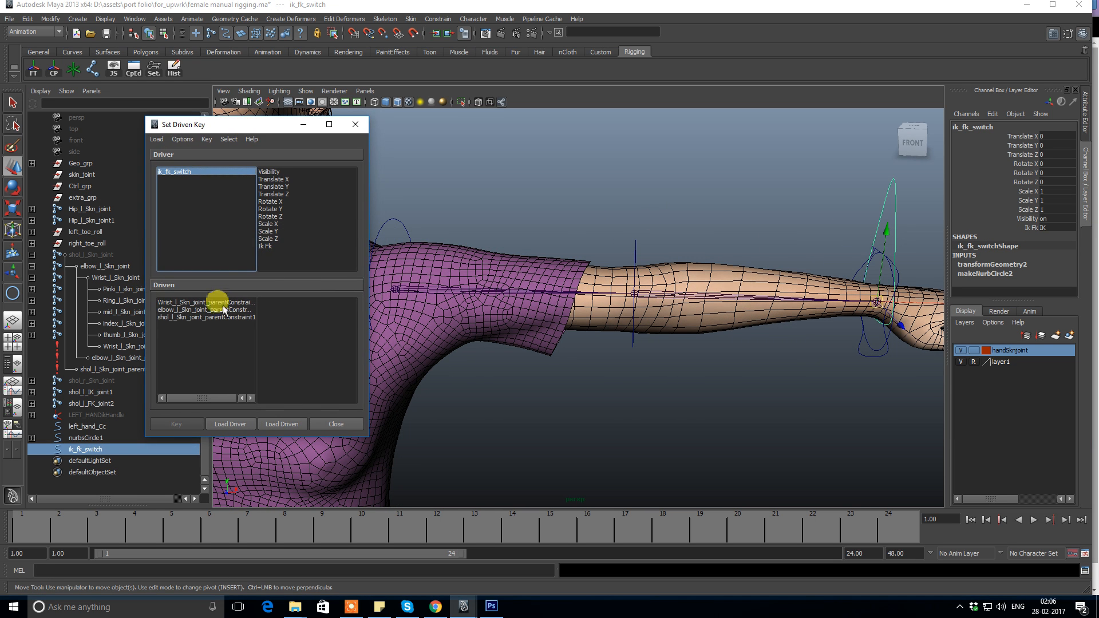
Pair the driver's Ik Fk attribute with the wrist constraint's Wrist L IK Joint W0 and Wrist L FK Joint W1 weights.
left_click(200, 302)
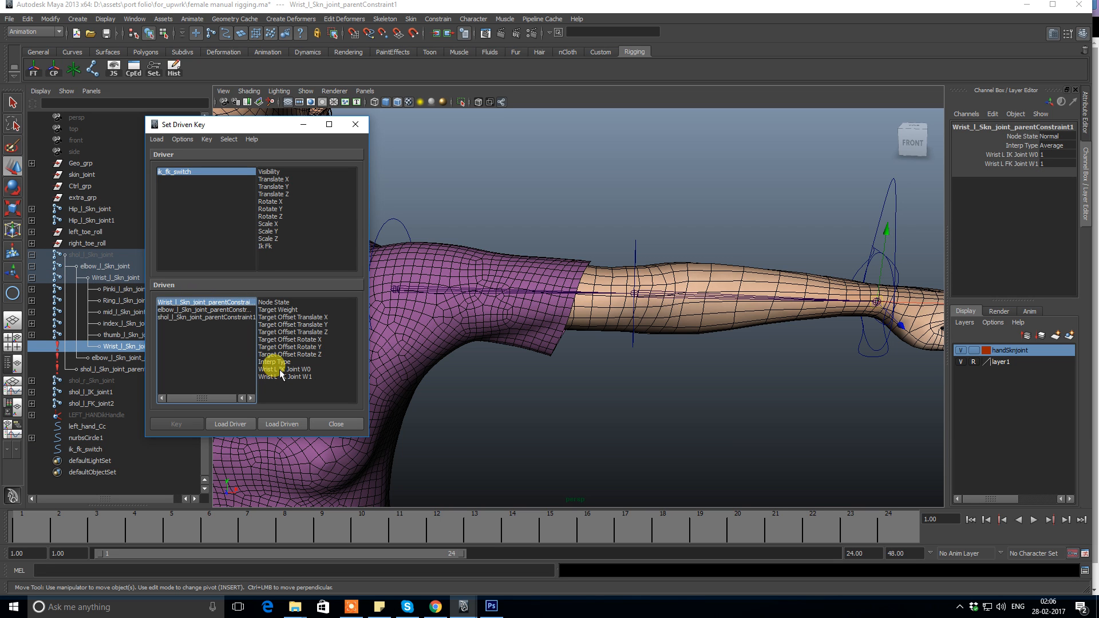
left_click(261, 246)
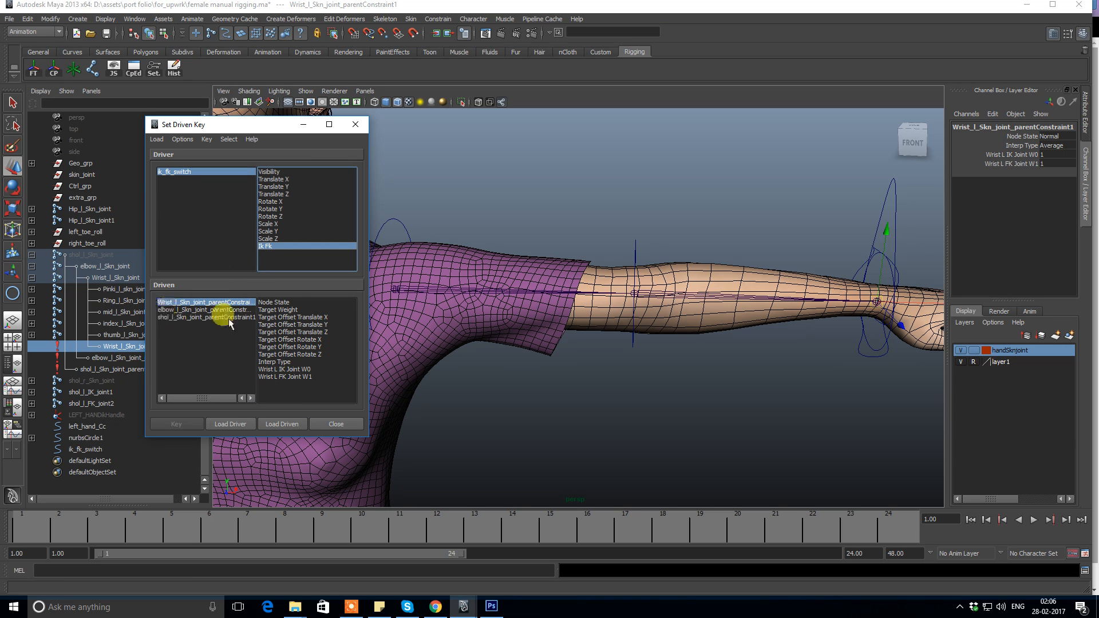
left_click_drag(280, 370, 282, 378)
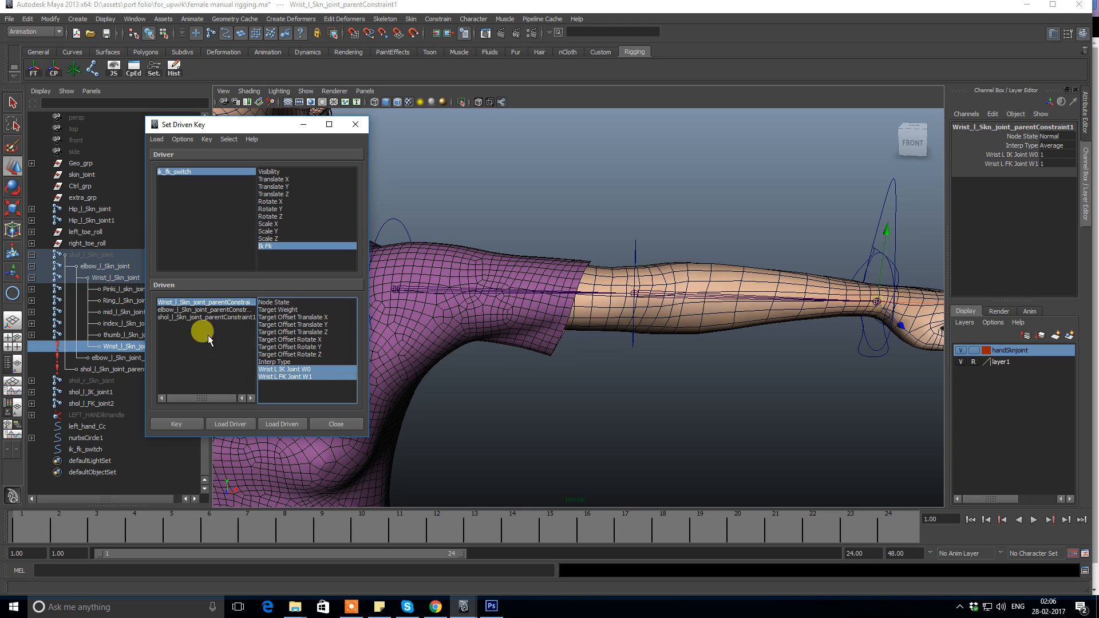
left_click(183, 303)
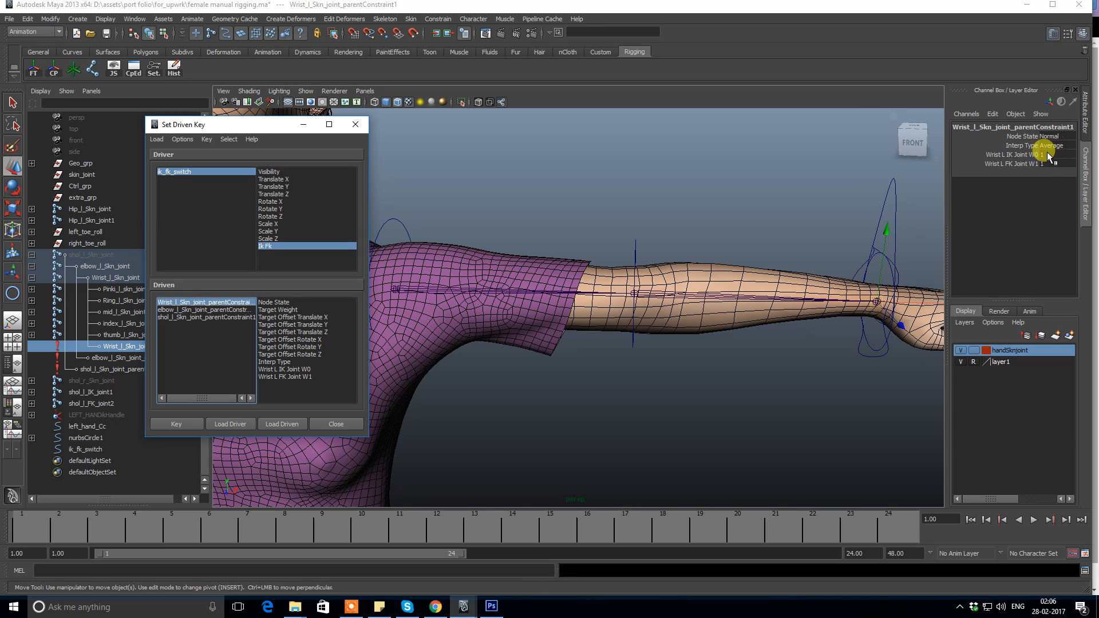
left_click_drag(281, 371, 281, 377)
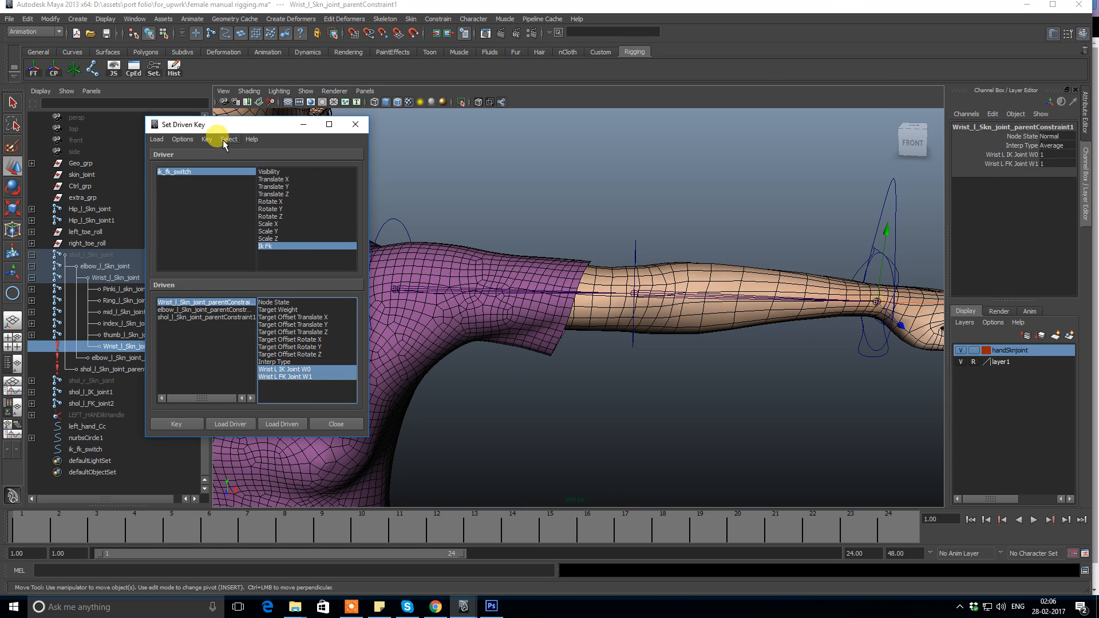
Check the ik_fk_switch driver's channels and reselect the wrist constraint's IK W0 and FK W1 weights as driven attributes.
left_click(163, 172)
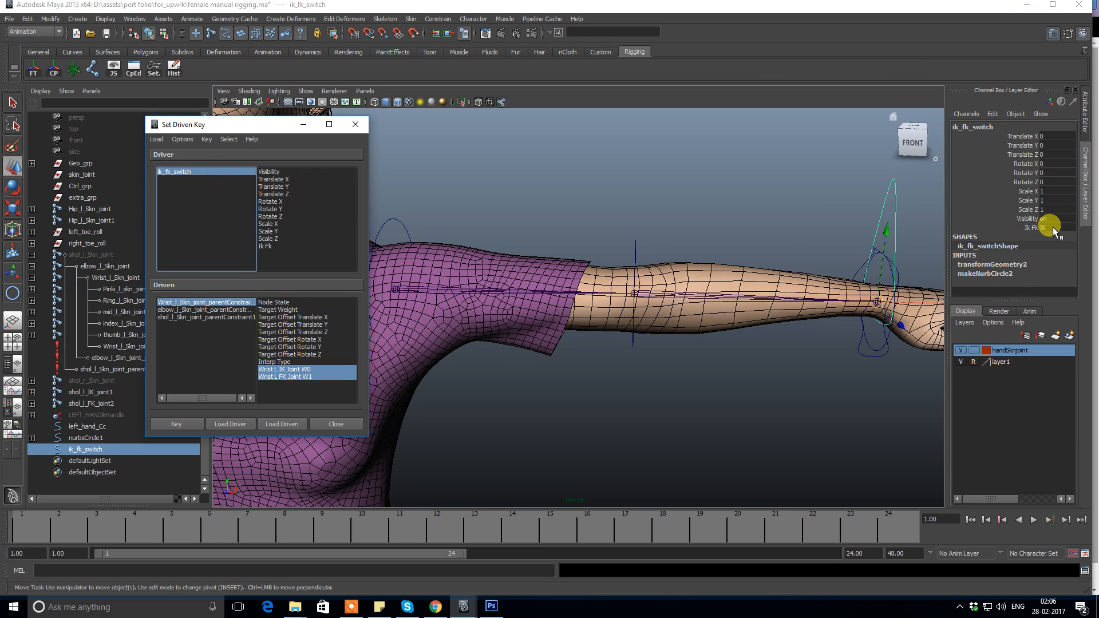
left_click(267, 370)
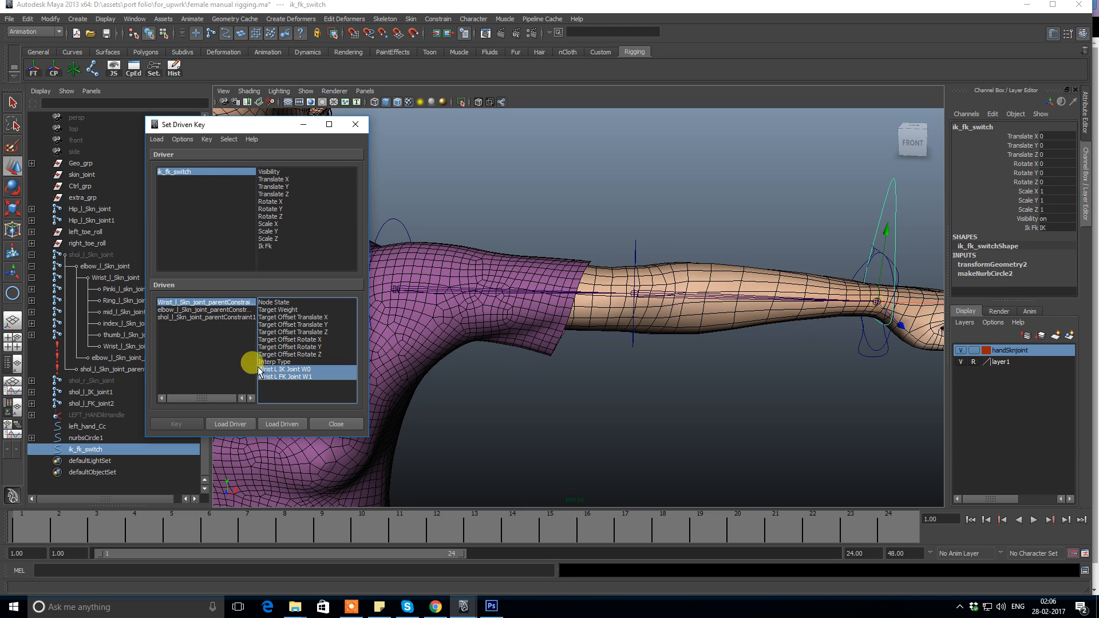
left_click(187, 303)
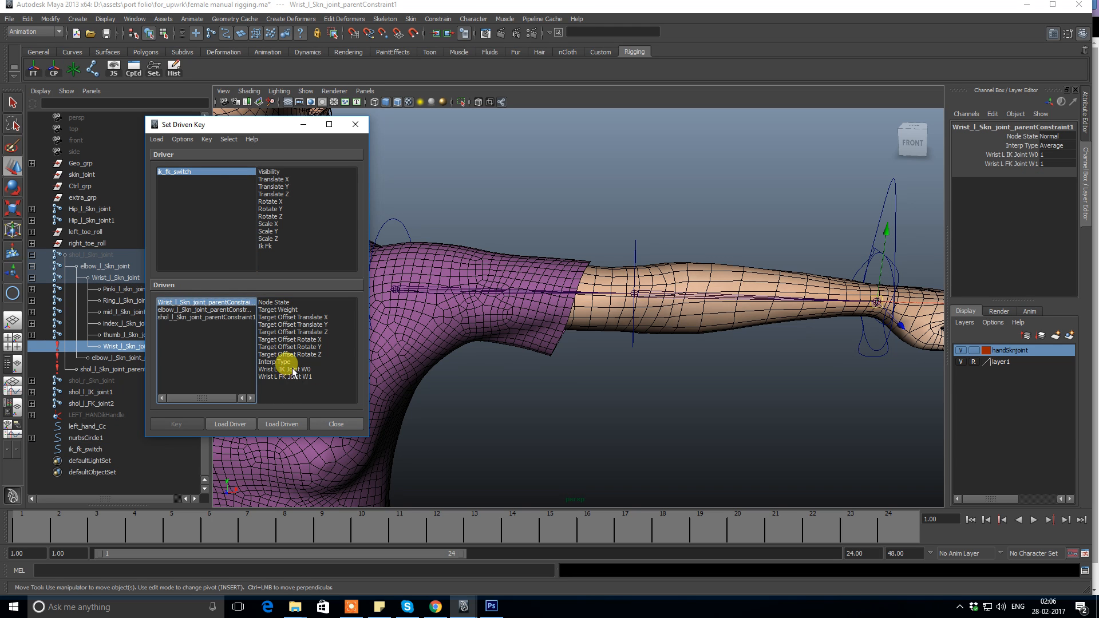
left_click_drag(292, 369, 335, 375)
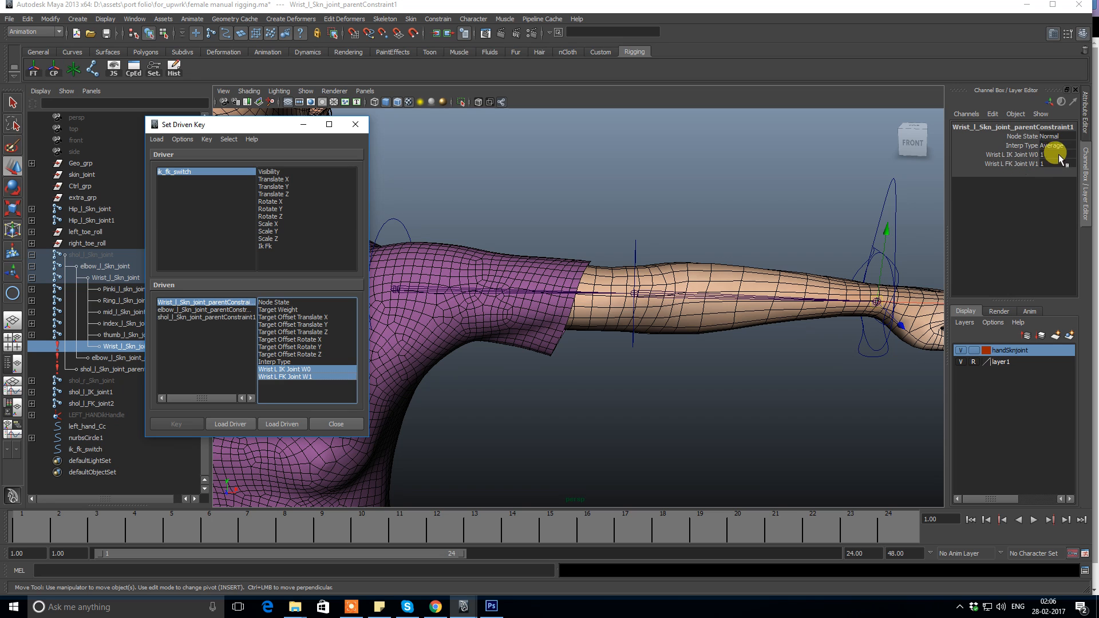
Try a Wrist L FK Joint W1 weight of 0 on the wrist constraint and undo it.
double_click(1048, 163)
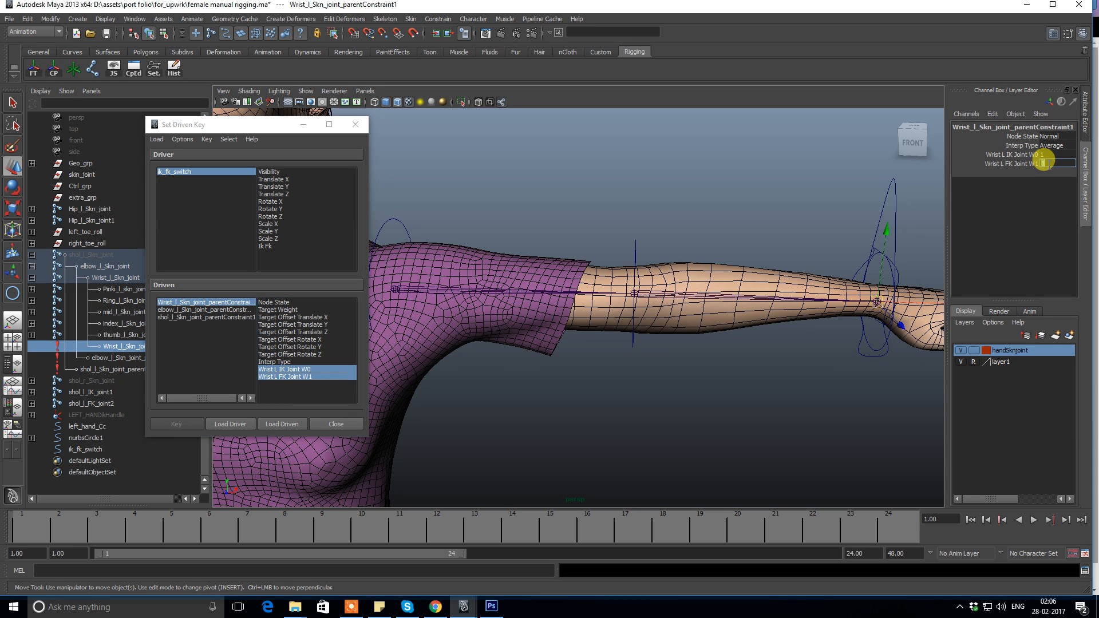
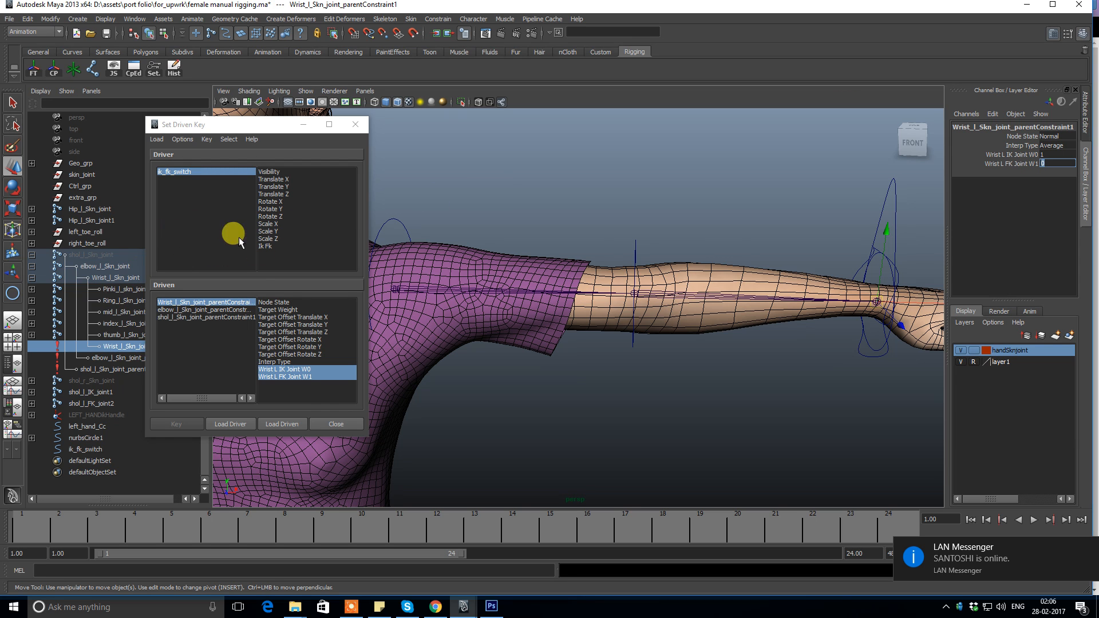
key("ctrl+z")
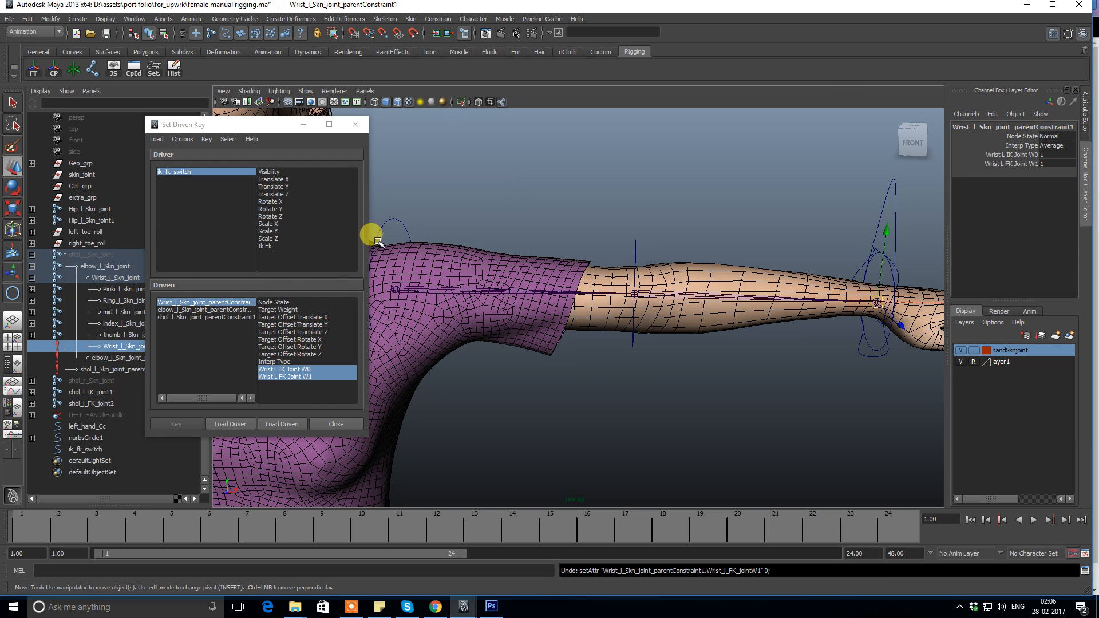
Set a driven key from Ik Fk on the wrist constraint's weights, with Wrist L FK Joint W1 at 0.
left_click(262, 245)
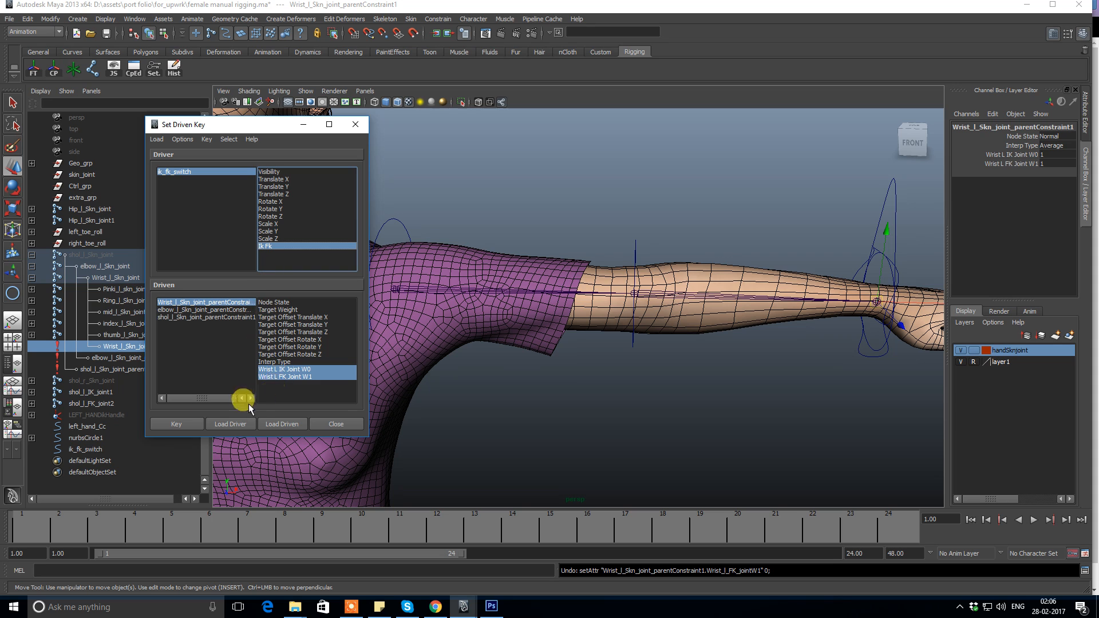
left_click(175, 424)
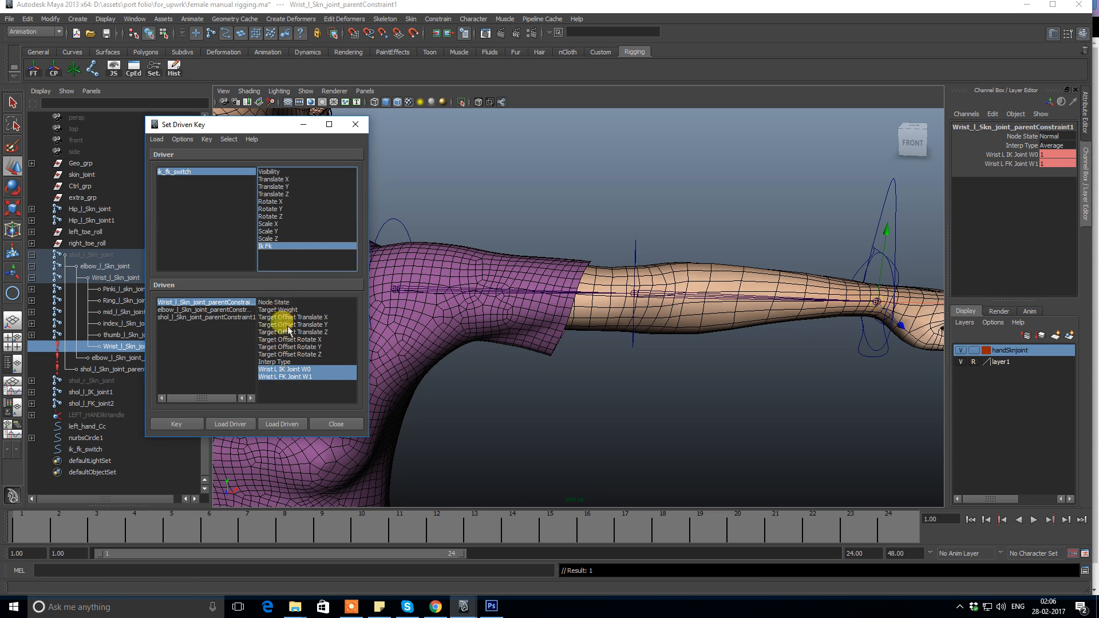
double_click(1049, 163)
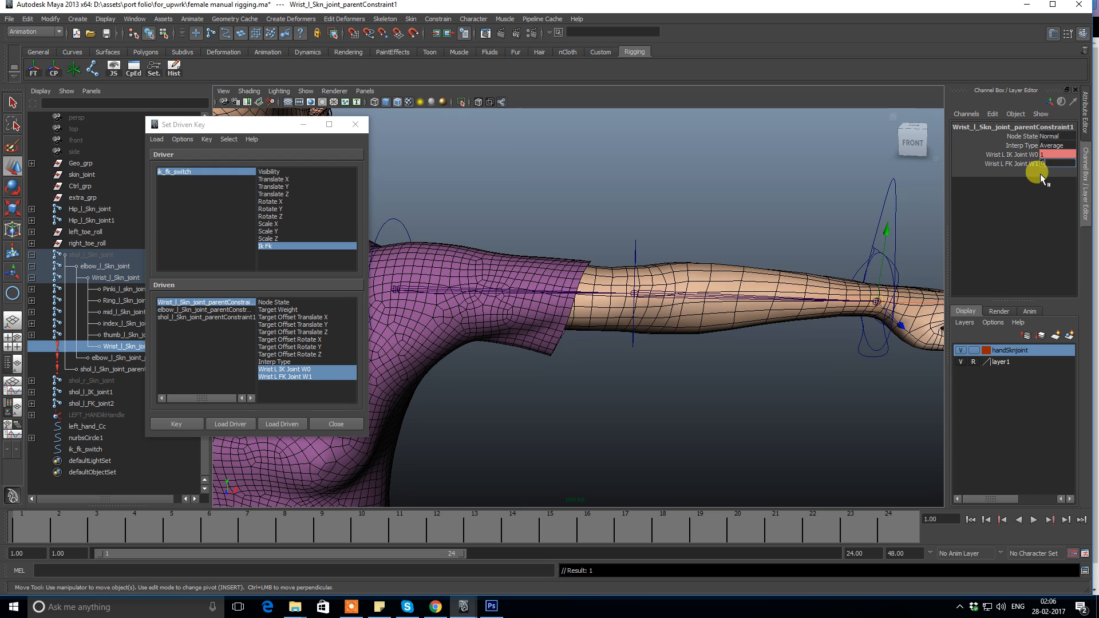
left_click(194, 426)
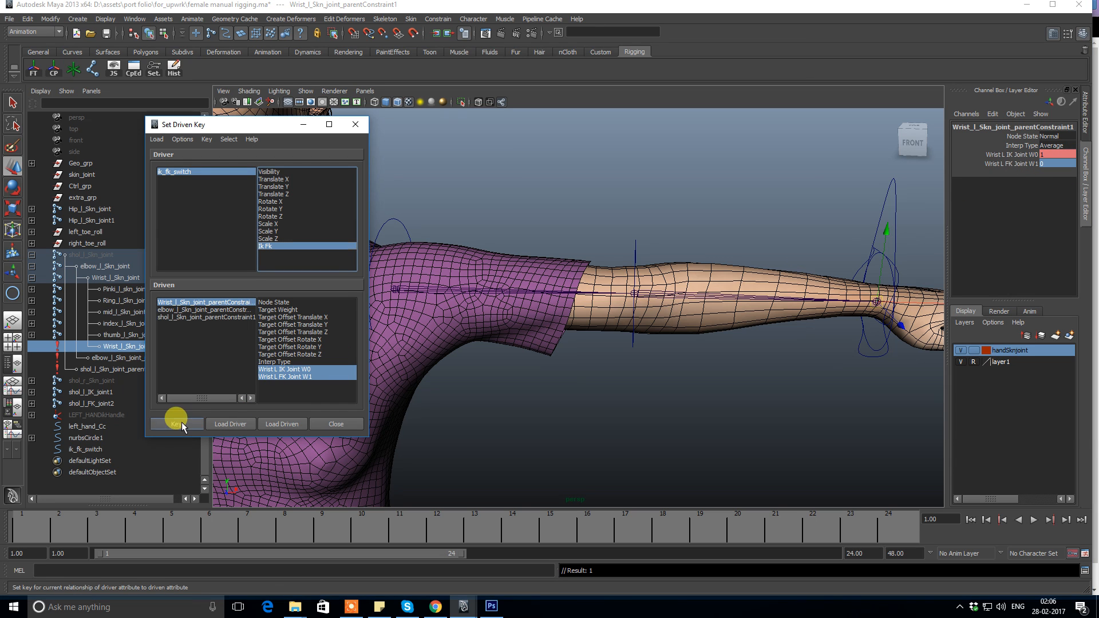
Set the elbow constraint's Elbow L FK Joint W1 weight to 0 and key both its weights against Ik Fk.
left_click(182, 310)
left_click_drag(290, 370, 290, 376)
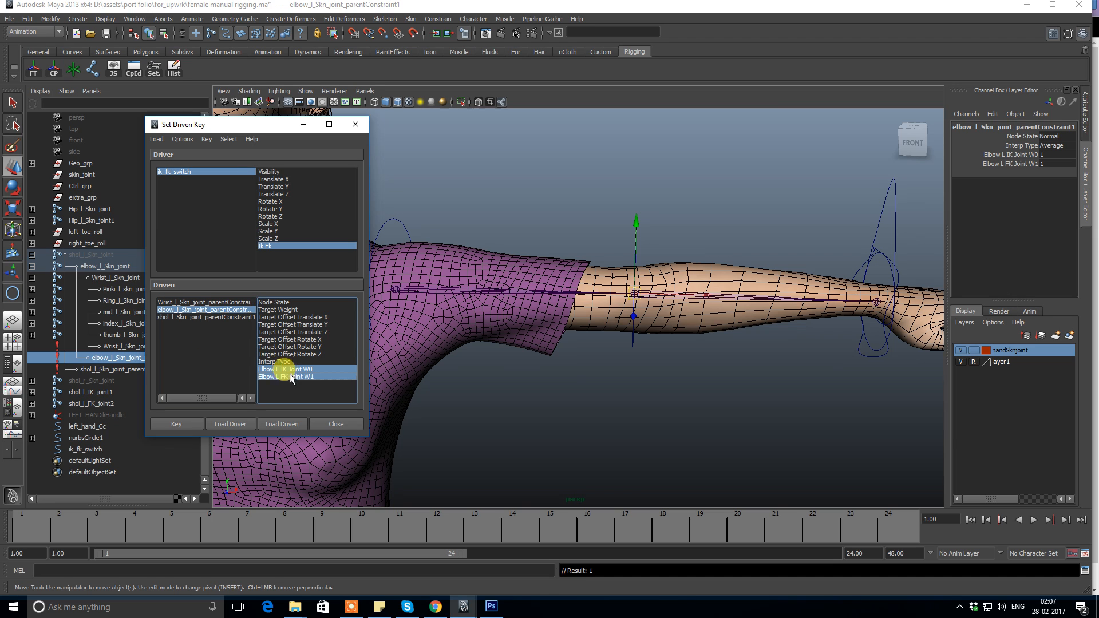
double_click(1046, 164)
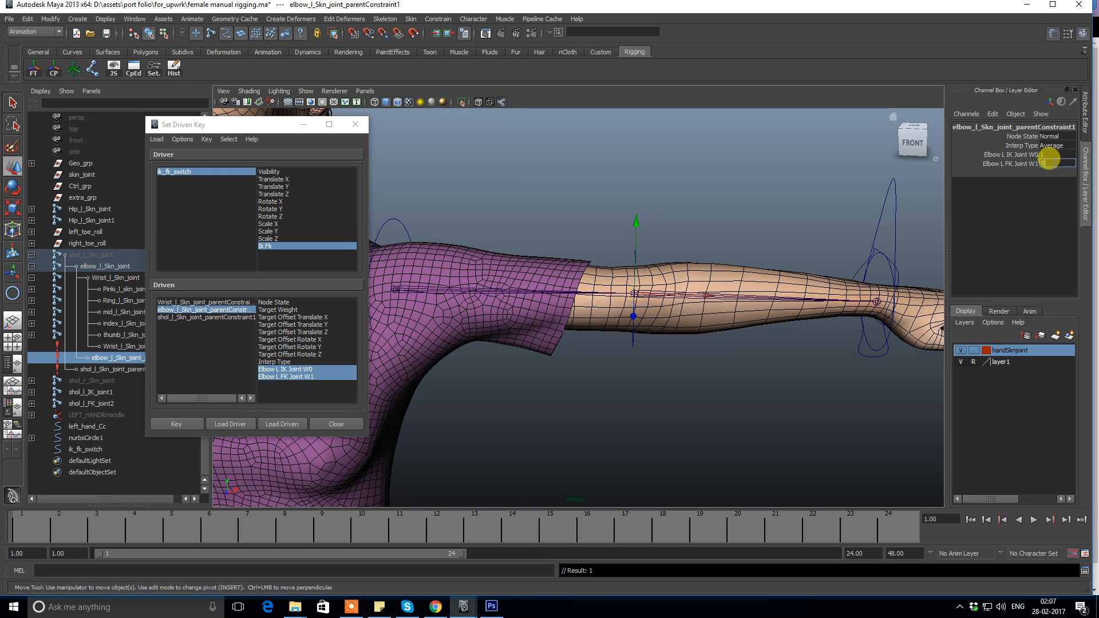
type("0")
left_click(176, 425)
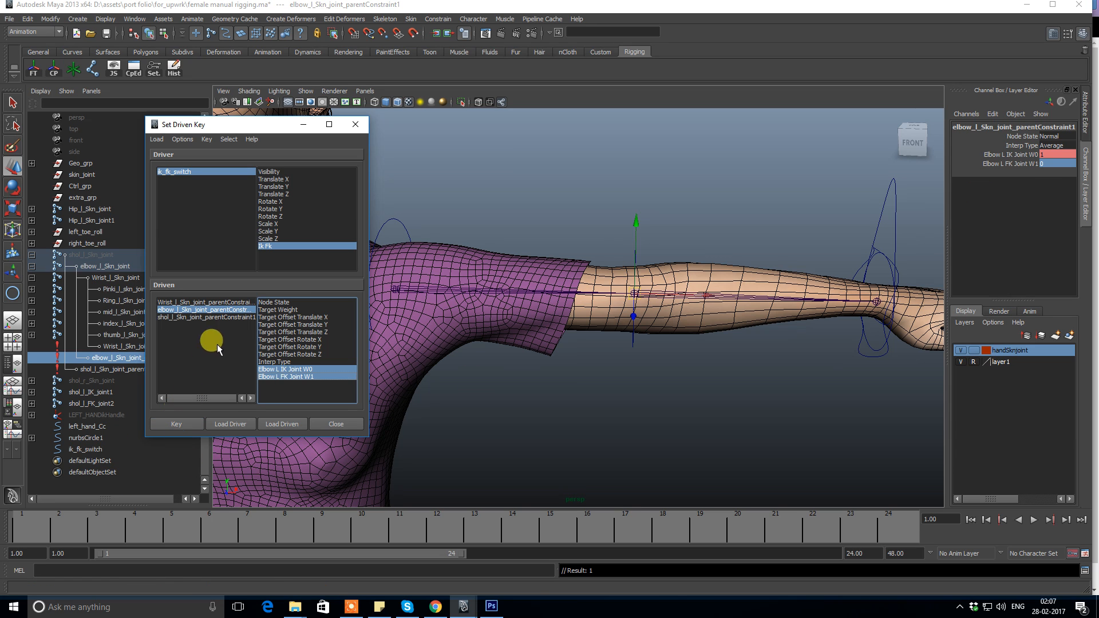
Set the shoulder constraint's Shol L FK Joint 2W0 weight to 0 and key both its weights against Ik Fk.
left_click(184, 317)
left_click_drag(293, 370, 293, 376)
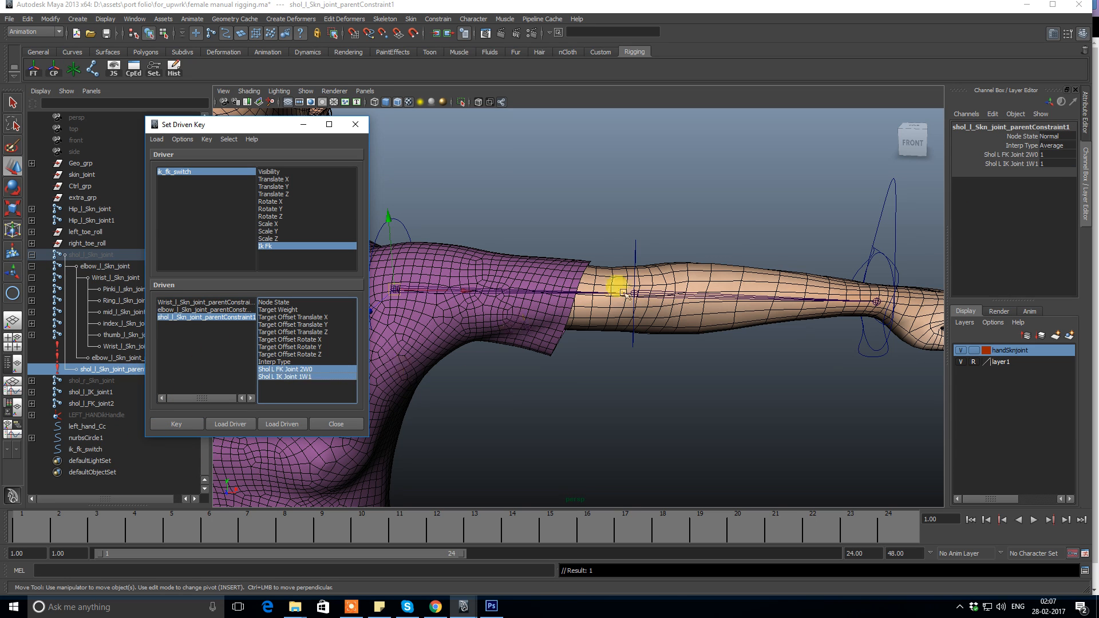
double_click(1050, 163)
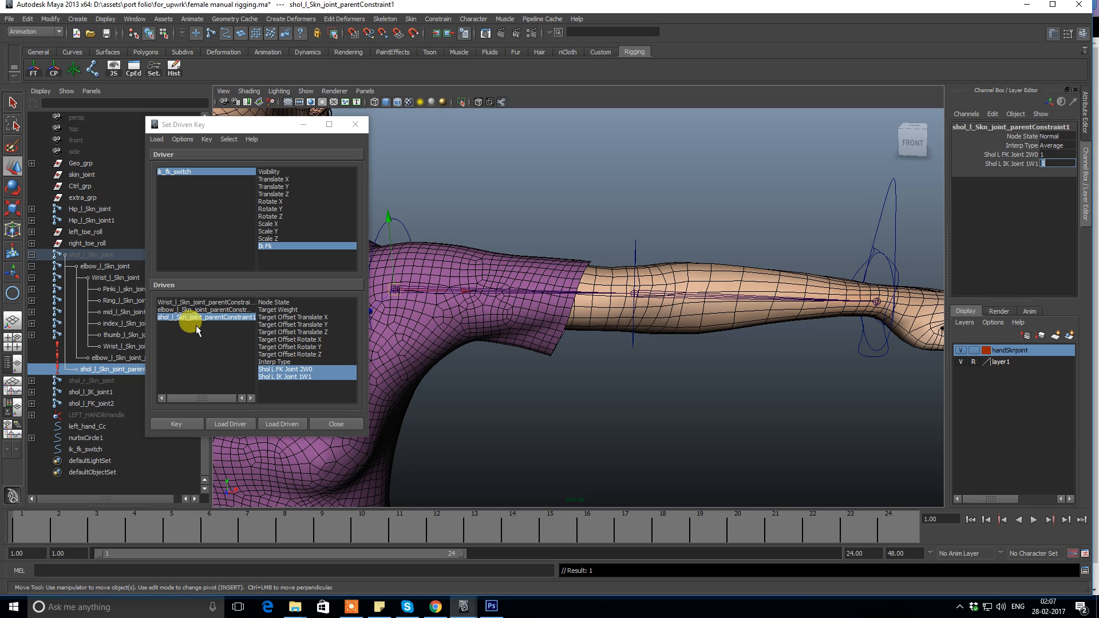
left_click(187, 310)
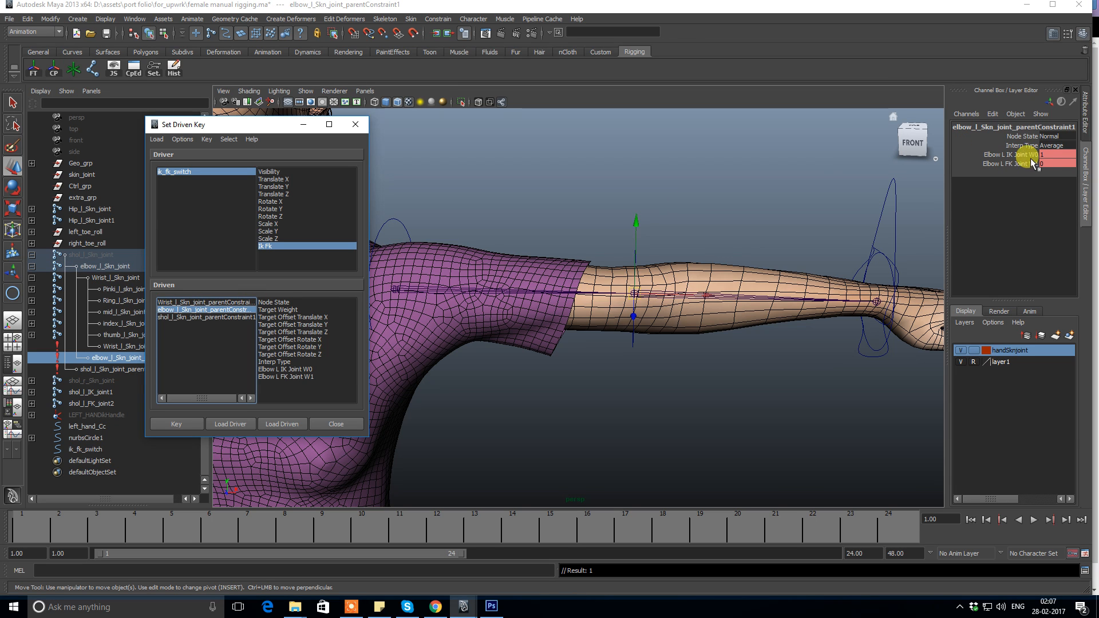
left_click(192, 318)
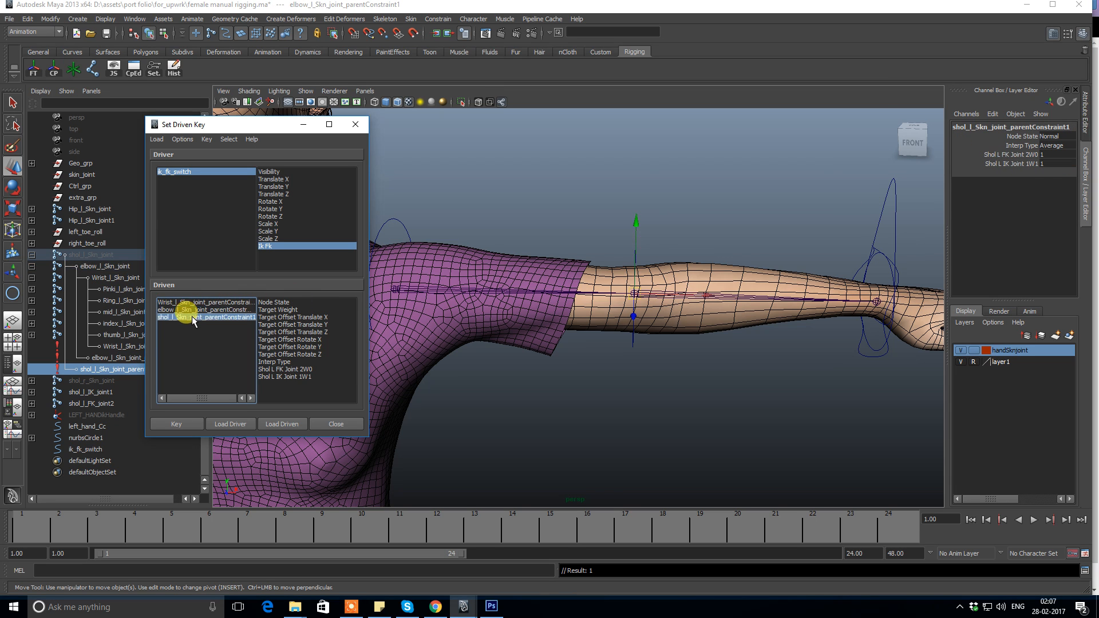
left_click(1049, 164)
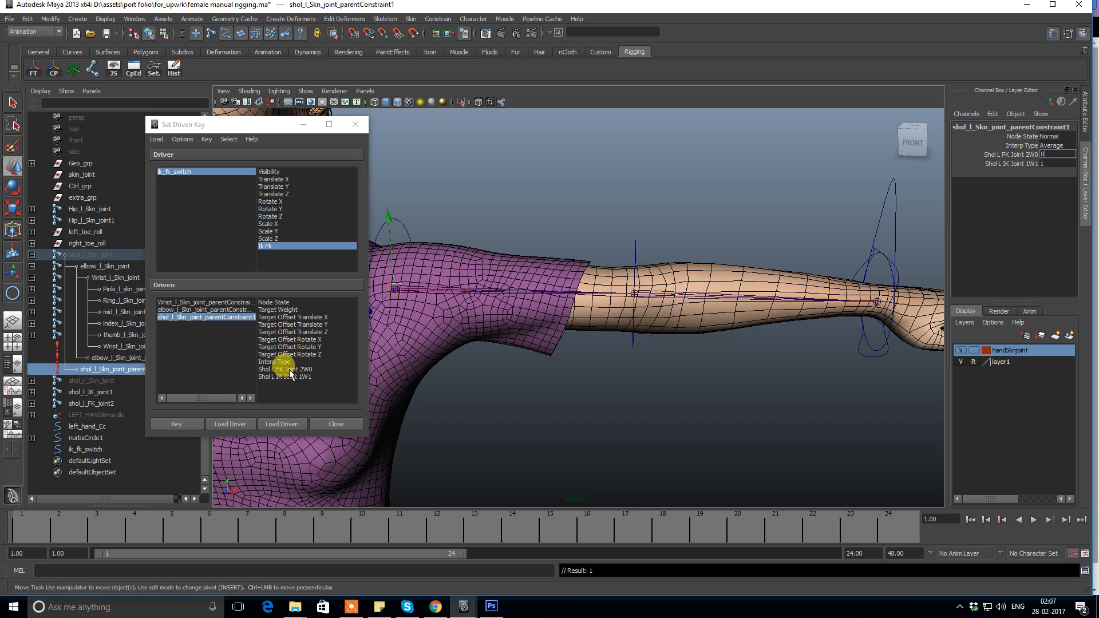
left_click_drag(283, 369, 283, 376)
left_click(177, 423)
Switch the ik_fk_switch driver's Ik Fk attribute to FK.
left_click_drag(667, 162, 594, 164, "alt")
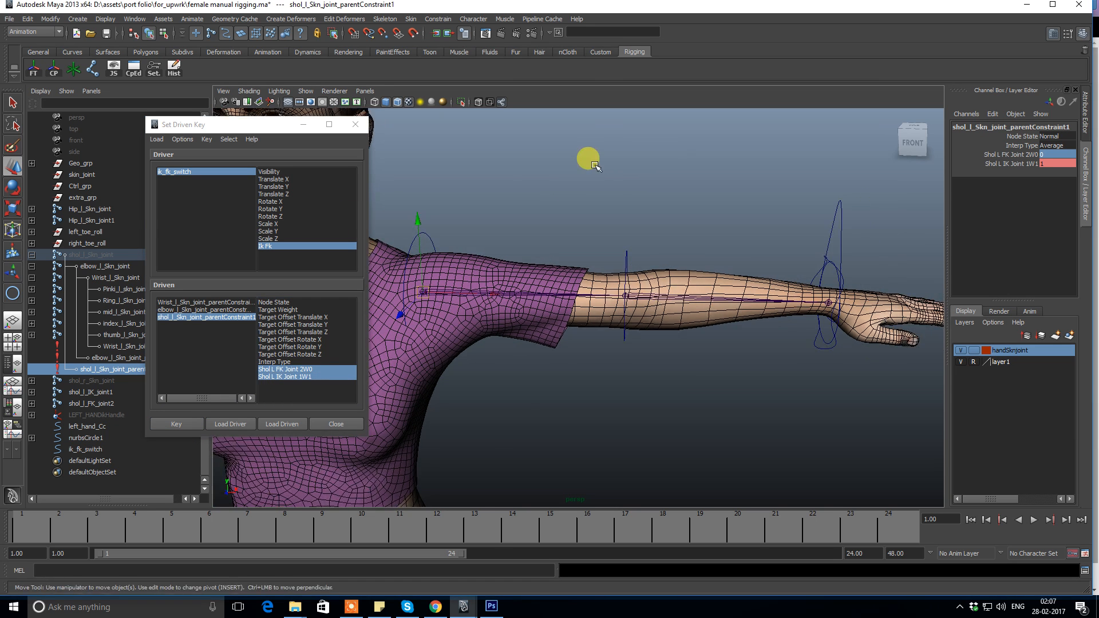
middle_click_drag(593, 165, 577, 203, "alt")
left_click(162, 172)
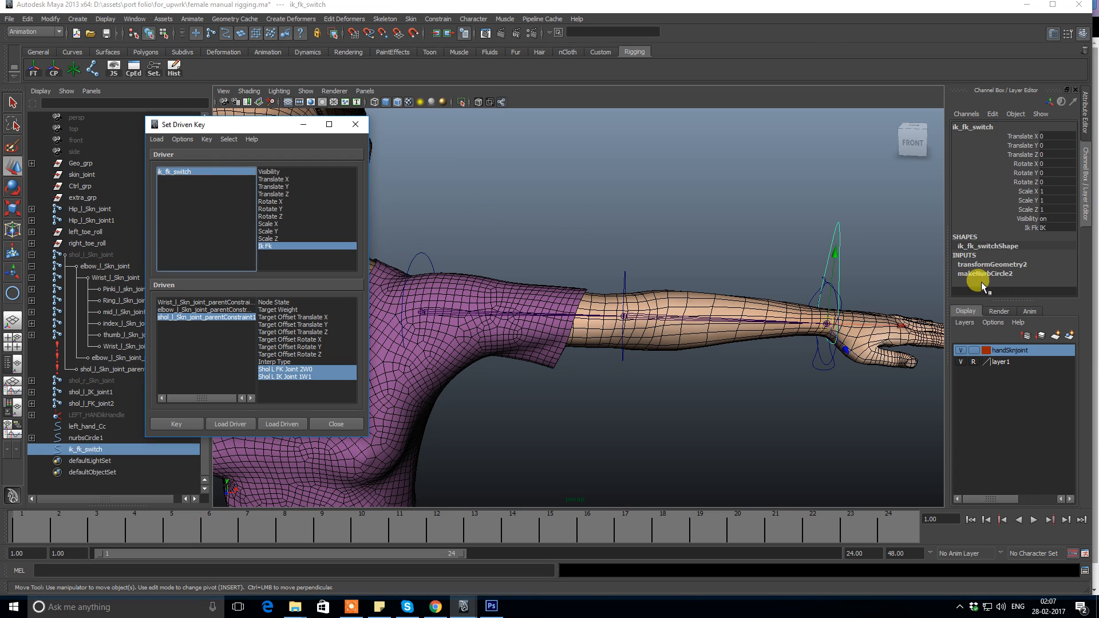
left_click(1051, 232)
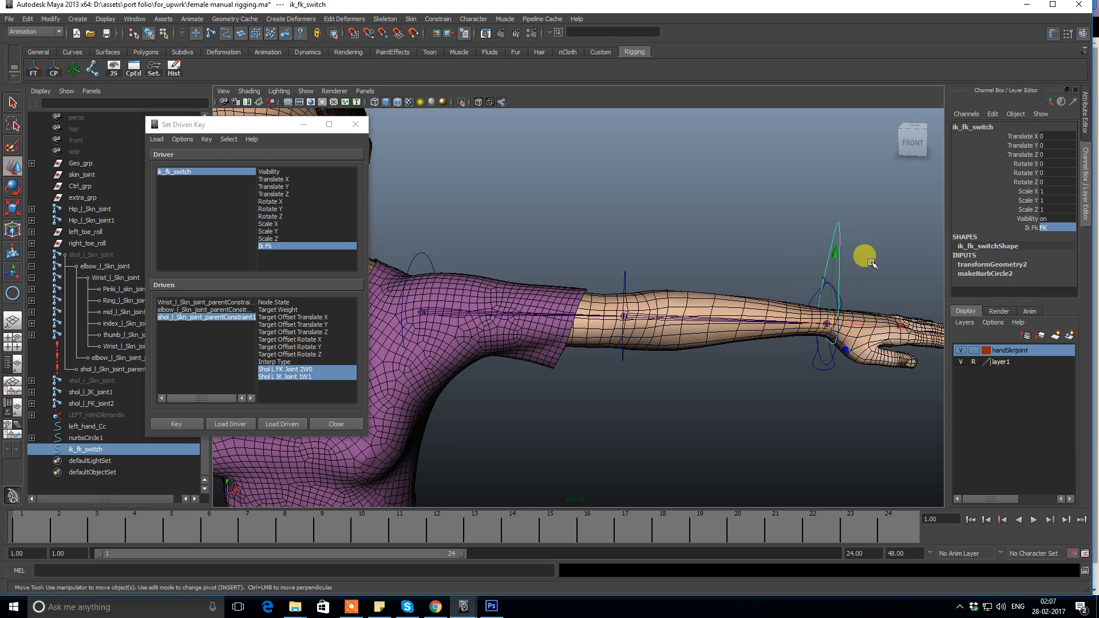
Set the wrist constraint's IK Joint W0 to 0 and FK Joint W1 to 1, and key both against Ik Fk.
mouse_move(635, 255)
left_mouse_down("alt")
mouse_move(701, 214)
mouse_move(633, 212)
mouse_move(699, 253)
mouse_move(670, 223)
mouse_move(624, 242)
left_mouse_up("alt")
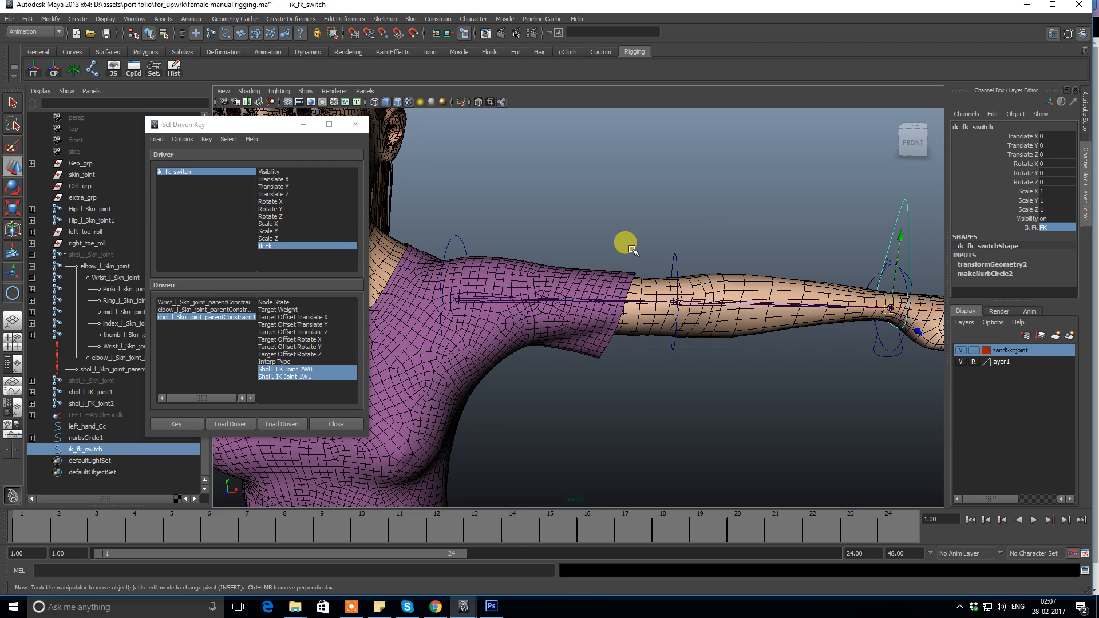
left_click(170, 303)
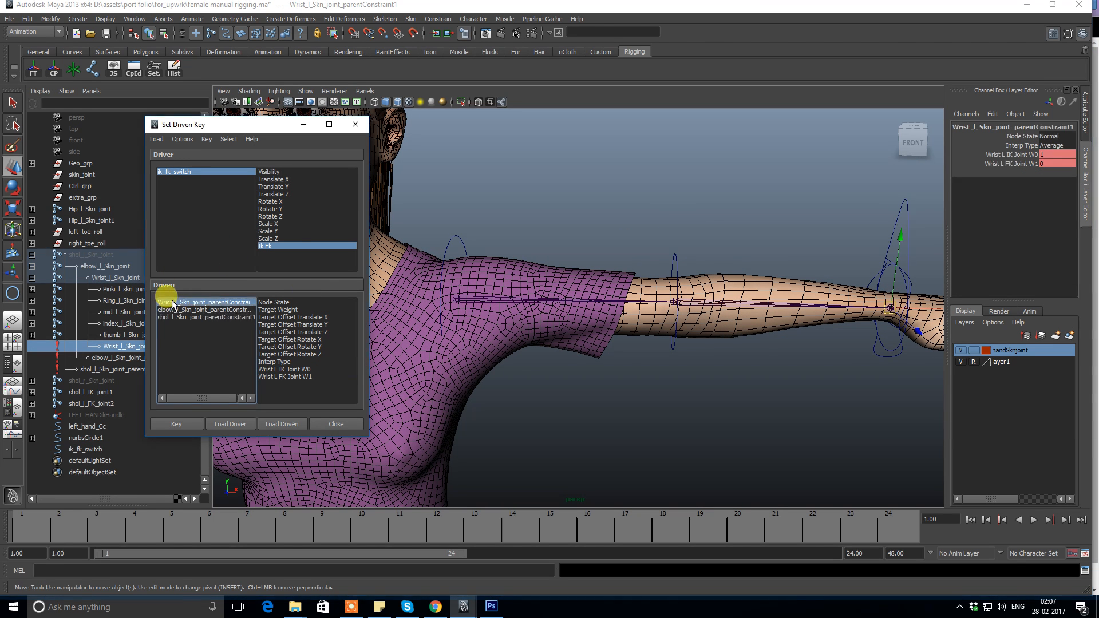
double_click(1049, 154)
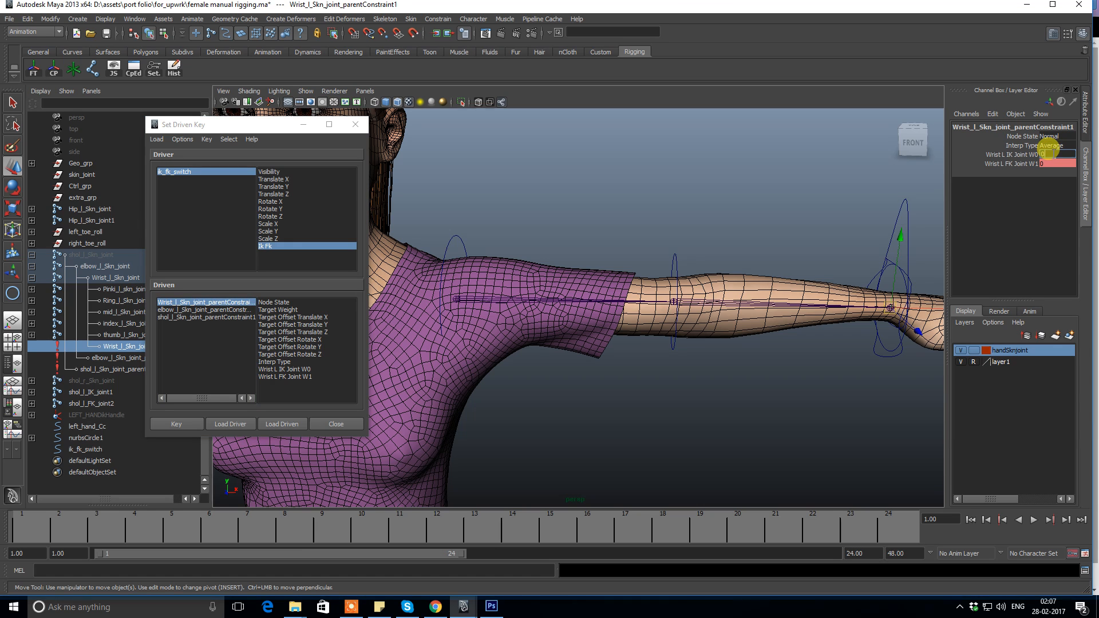
double_click(1050, 164)
type("1")
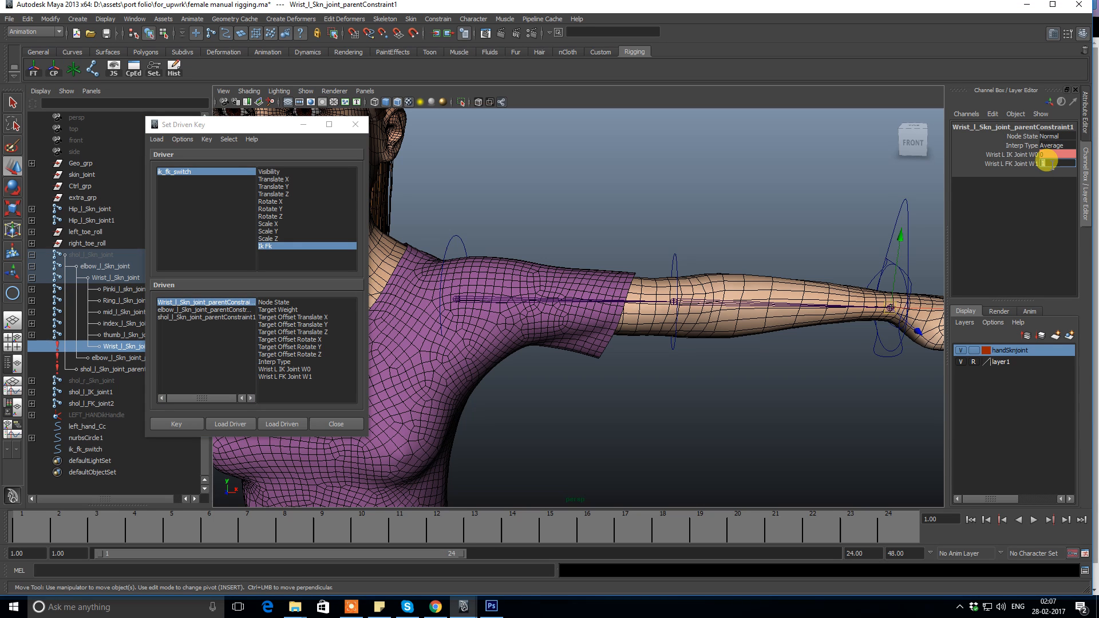
left_click(175, 425)
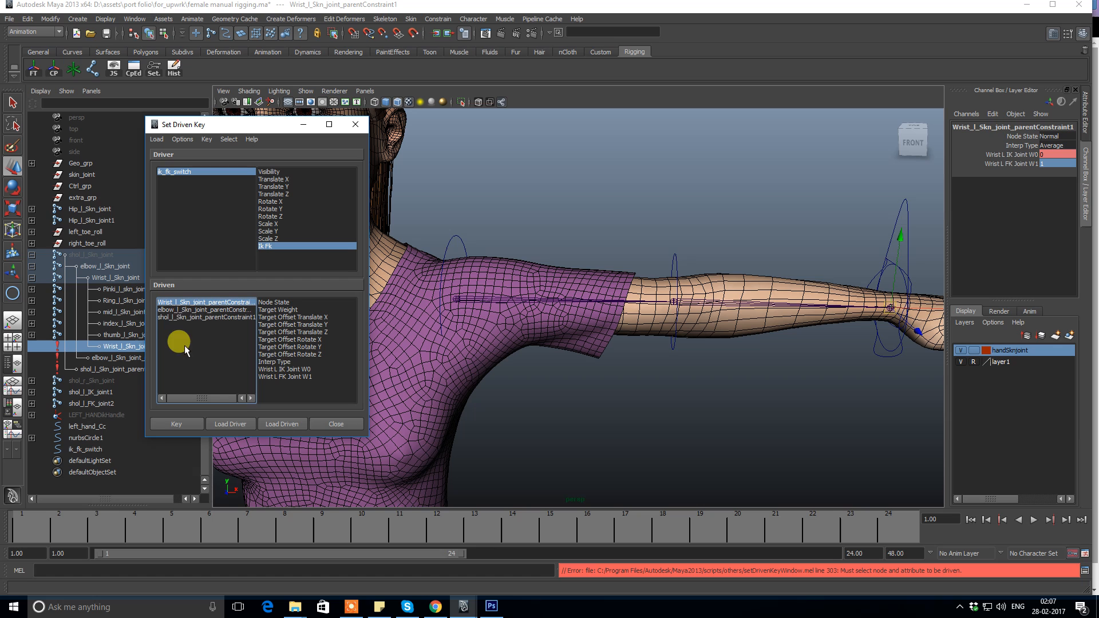
left_click_drag(280, 371, 275, 376)
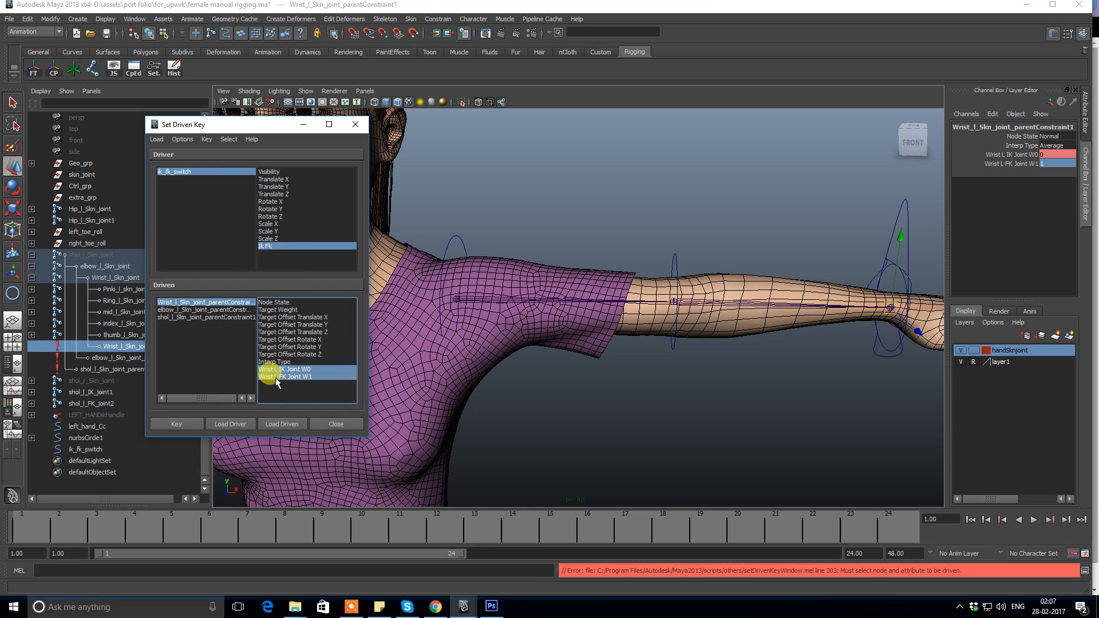
left_click(179, 423)
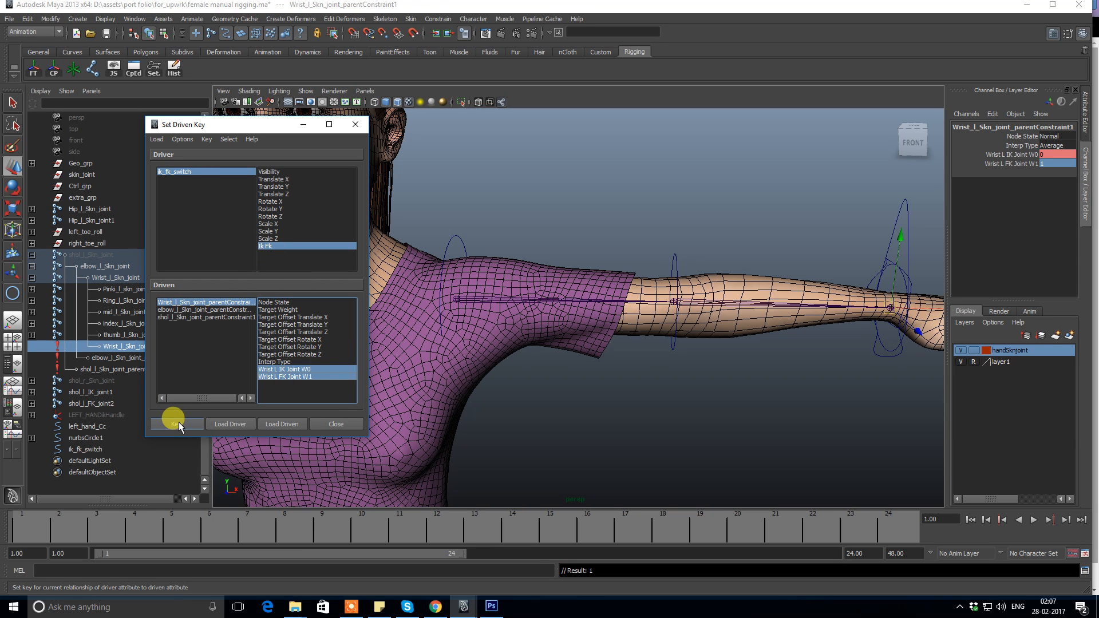
Swap the elbow constraint's weights to FK, with Elbow L IK Joint W0 at 0, and key both against Ik Fk.
left_click(185, 310)
left_click_drag(283, 370, 297, 376)
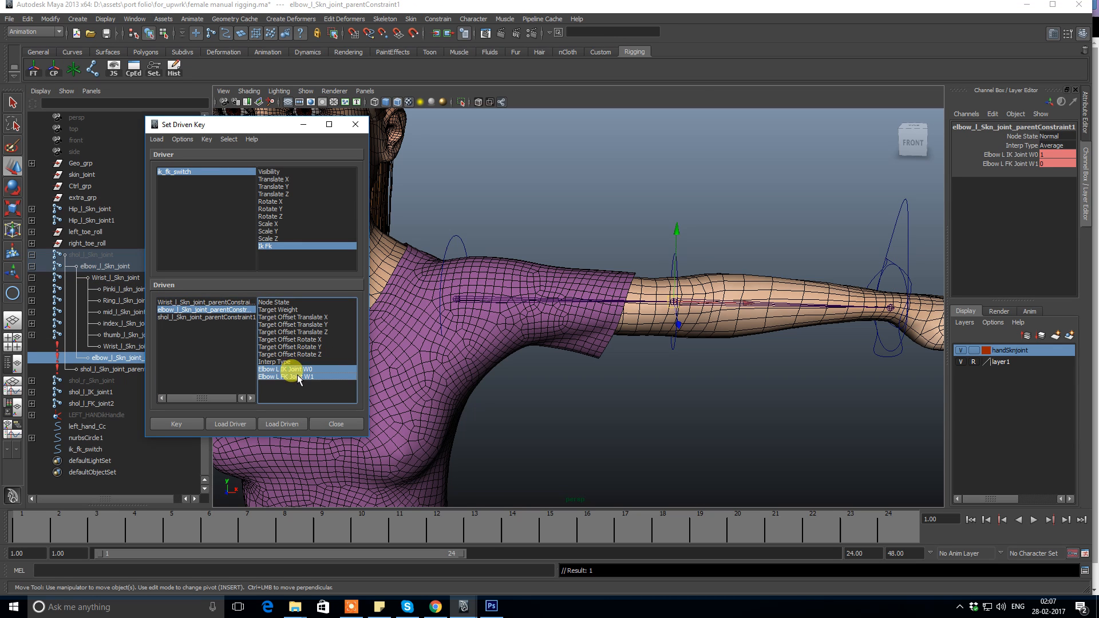
double_click(1054, 152)
type("0")
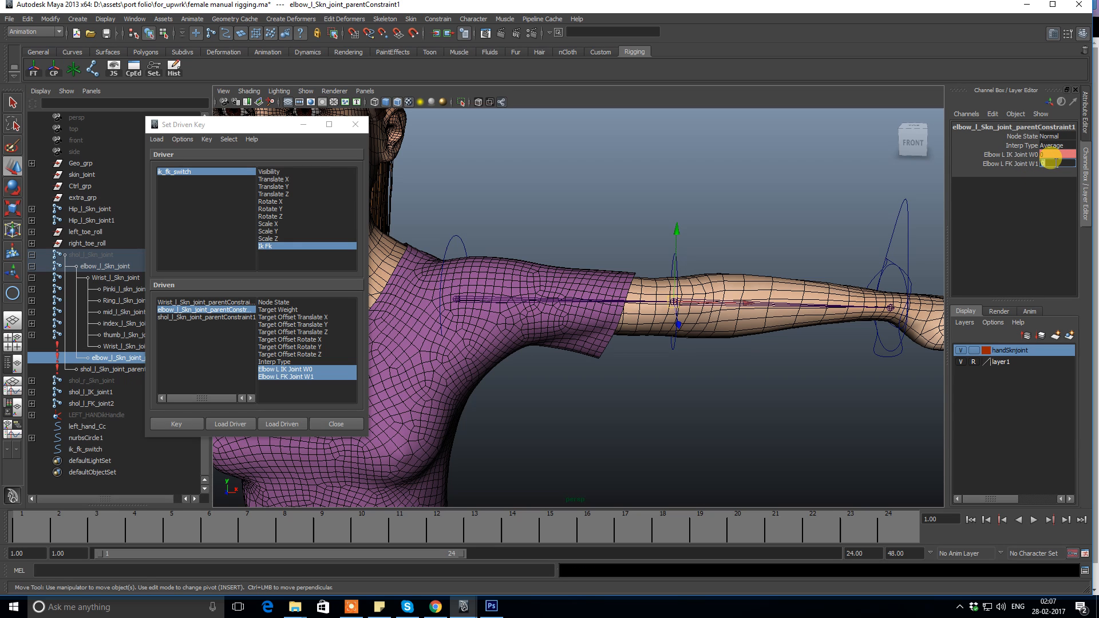
left_click(178, 424)
Set the shoulder constraint's FK Joint 2W0 to 1 and IK Joint 1W1 to 0, and key both against Ik Fk.
left_click(187, 317)
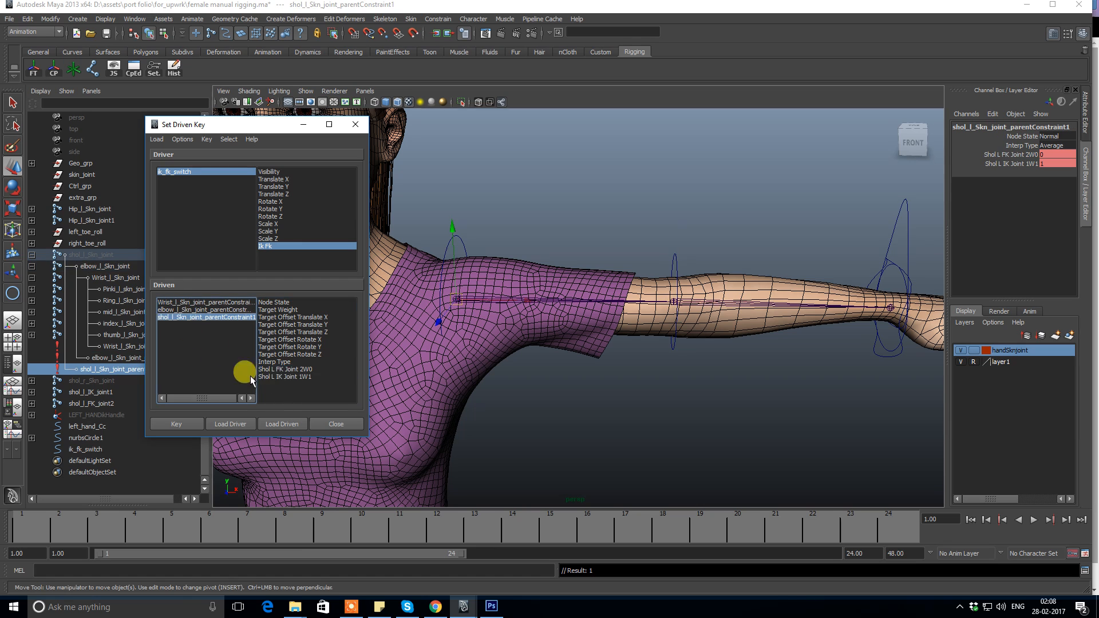
left_click_drag(284, 369, 355, 374)
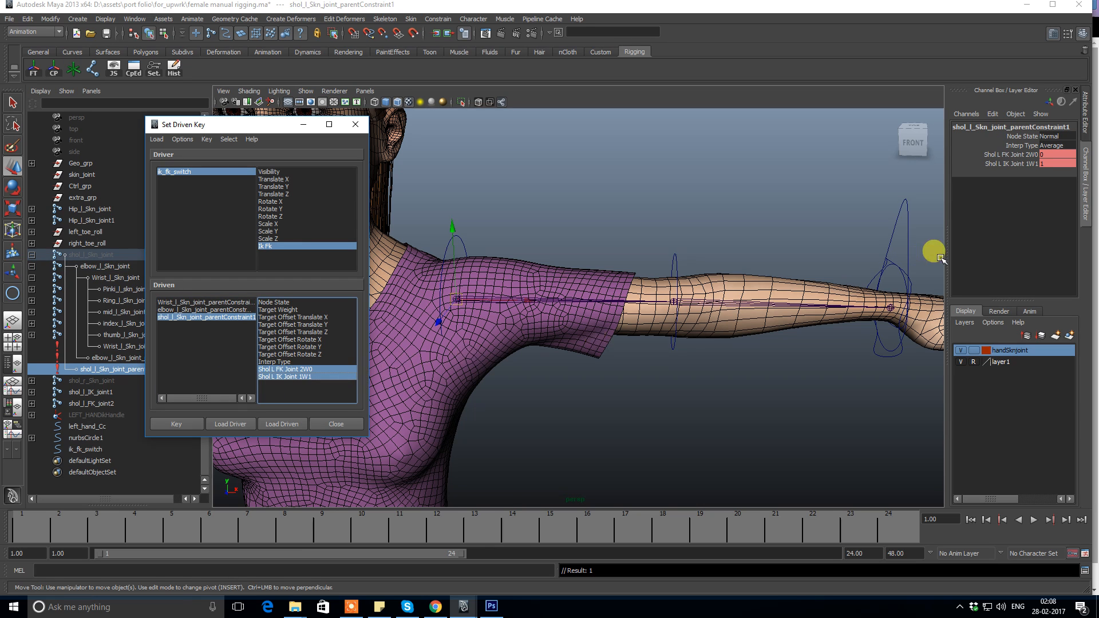
double_click(1048, 153)
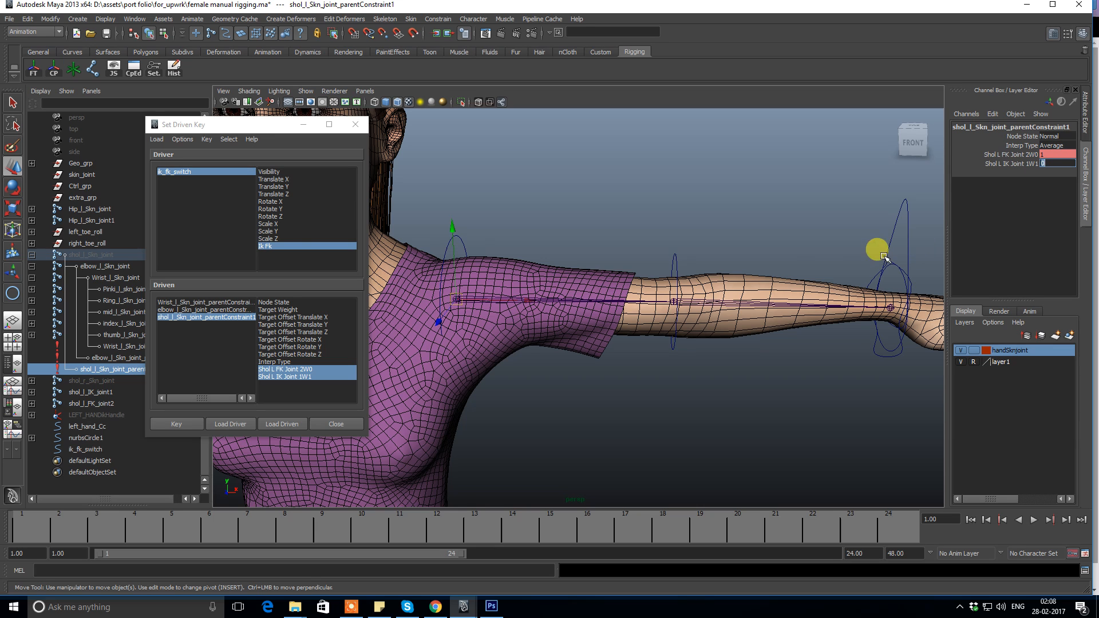
left_click(177, 424)
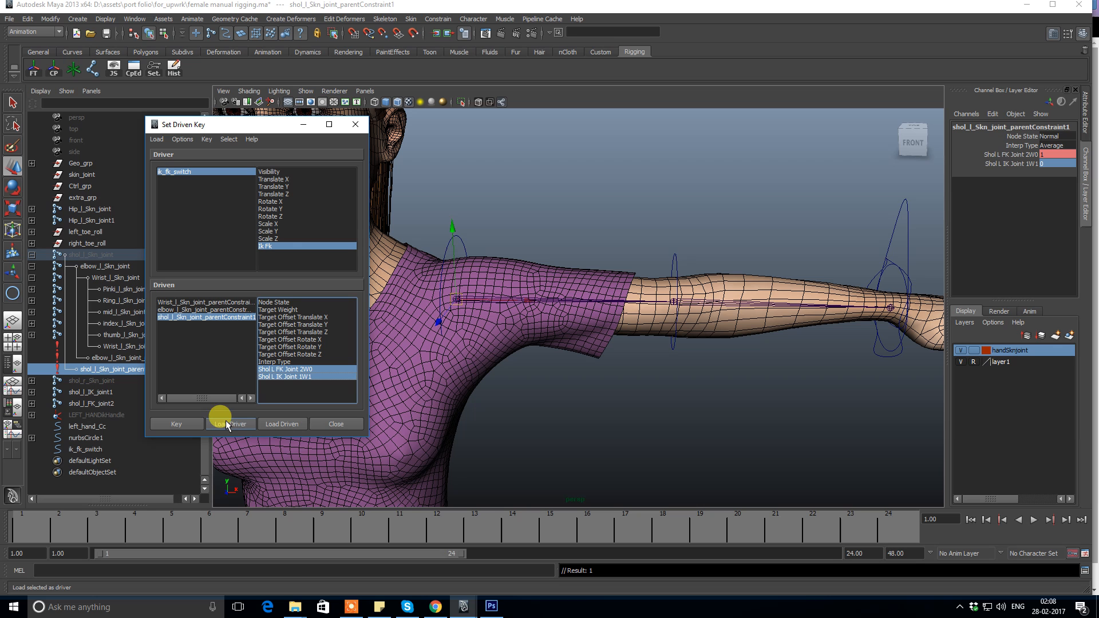
Close the Set Driven Key window, clear the selection, and reopen the window with empty driver and driven lists.
left_click_drag(242, 128, 261, 223)
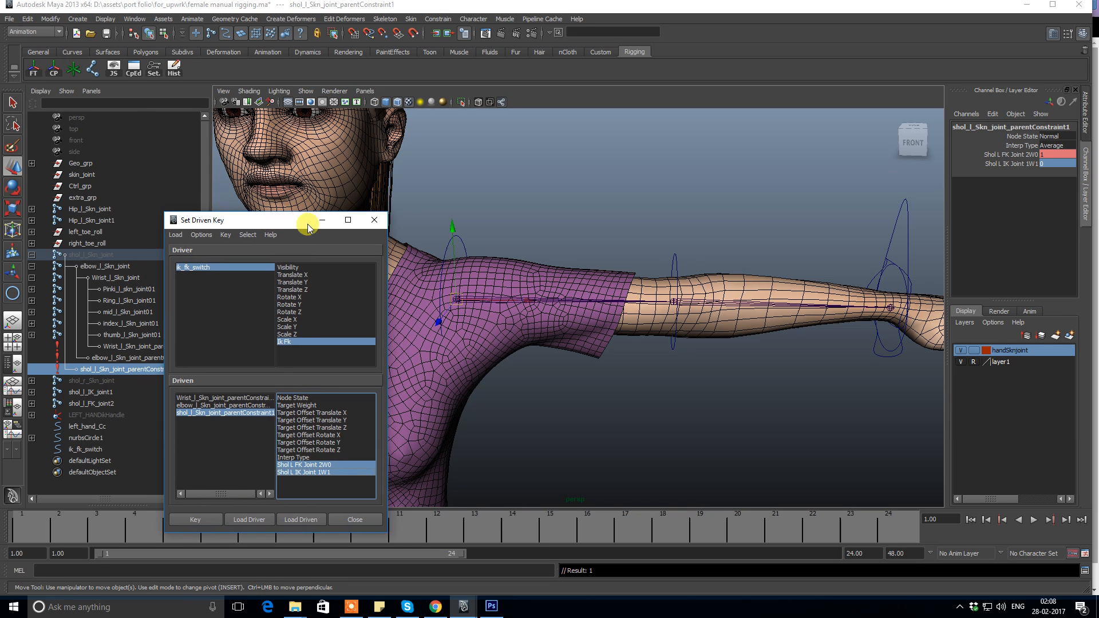
left_click(375, 220)
left_click(571, 154)
left_click_drag(572, 154, 535, 226, "alt")
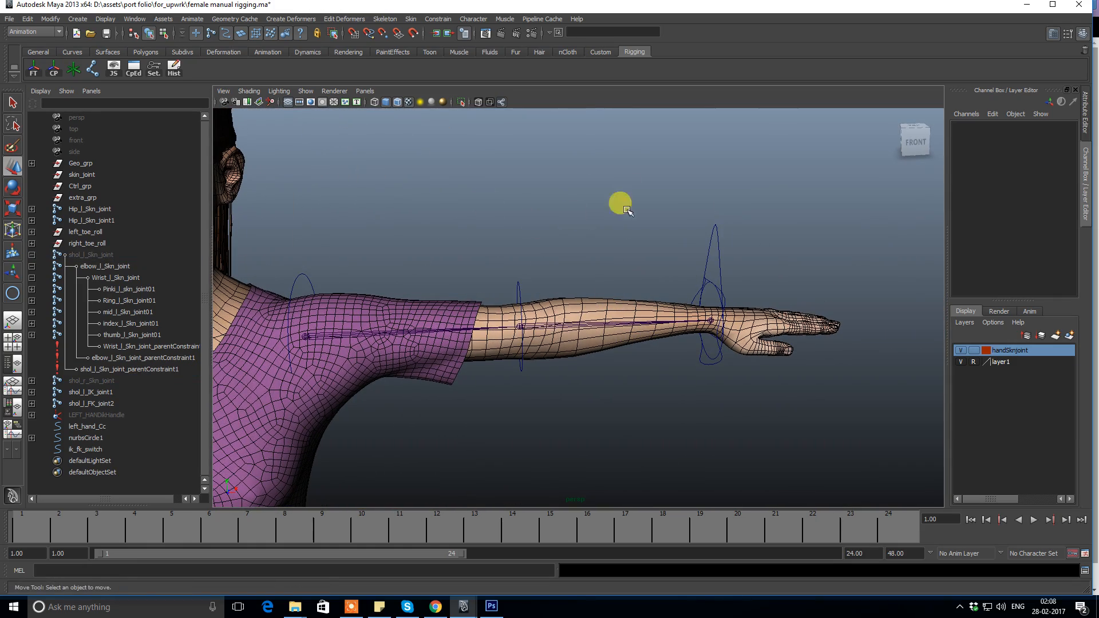
left_click(153, 68)
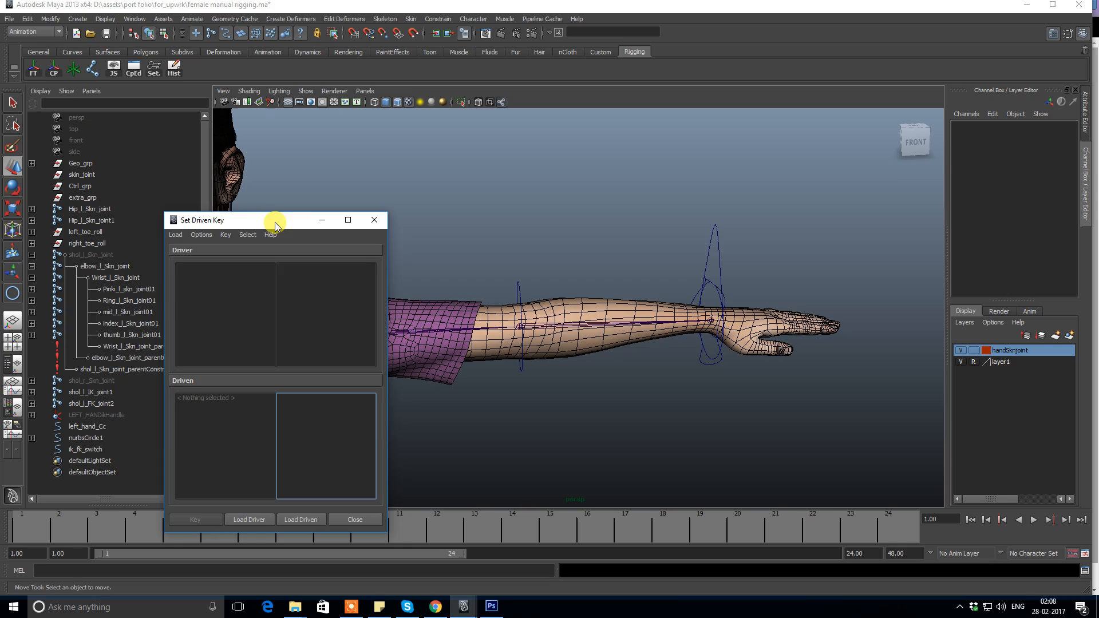
left_click_drag(275, 225, 260, 197)
Select the shoulder FK control curve nurbsCircle1, keeping the Set Driven Key window clear of the arm.
left_click_drag(573, 241, 627, 243, "alt")
left_click(429, 238)
left_click_drag(538, 194, 591, 282, "alt")
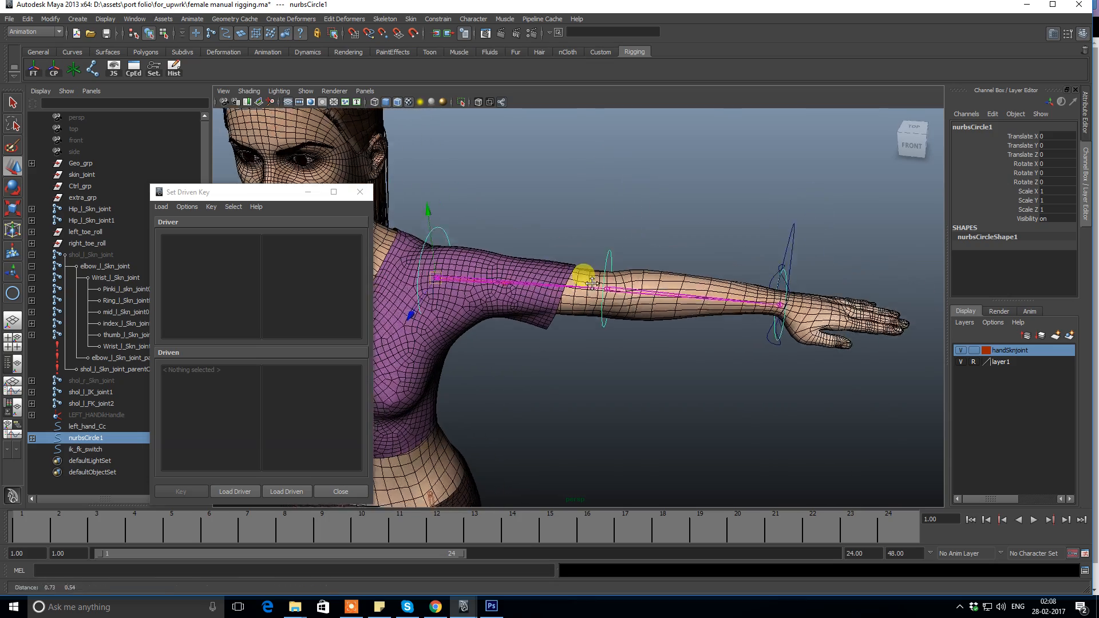
middle_click_drag(591, 283, 589, 288, "alt")
left_click(562, 183)
middle_click_drag(561, 184, 651, 199, "alt")
right_click_drag(651, 199, 651, 338, "alt")
left_click(497, 210)
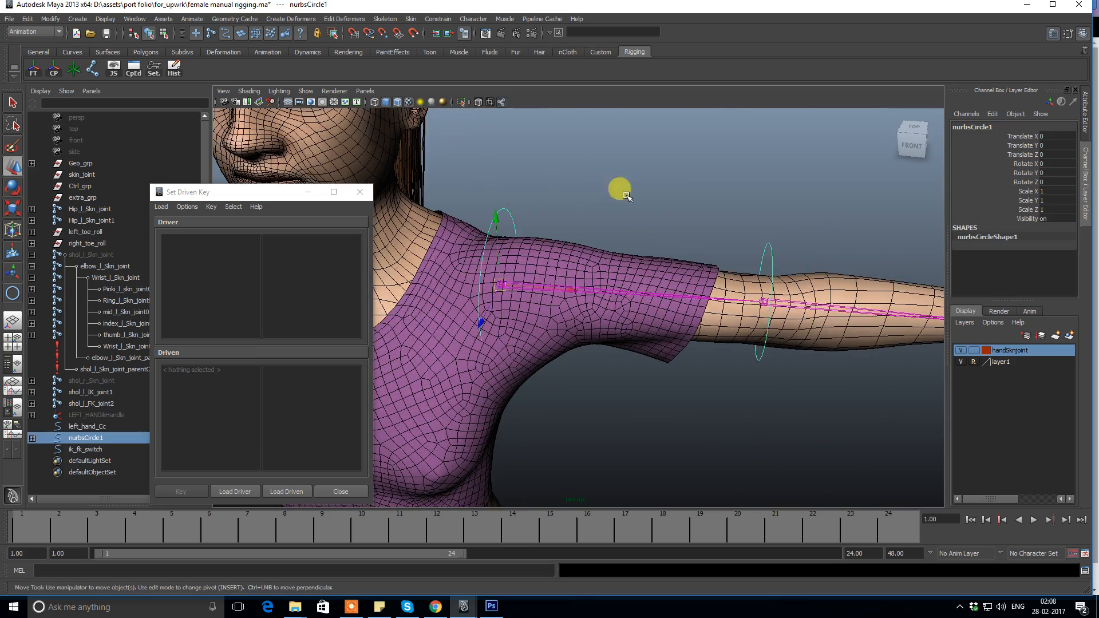
right_click_drag(627, 196, 400, 257, "alt")
left_click_drag(233, 192, 282, 222)
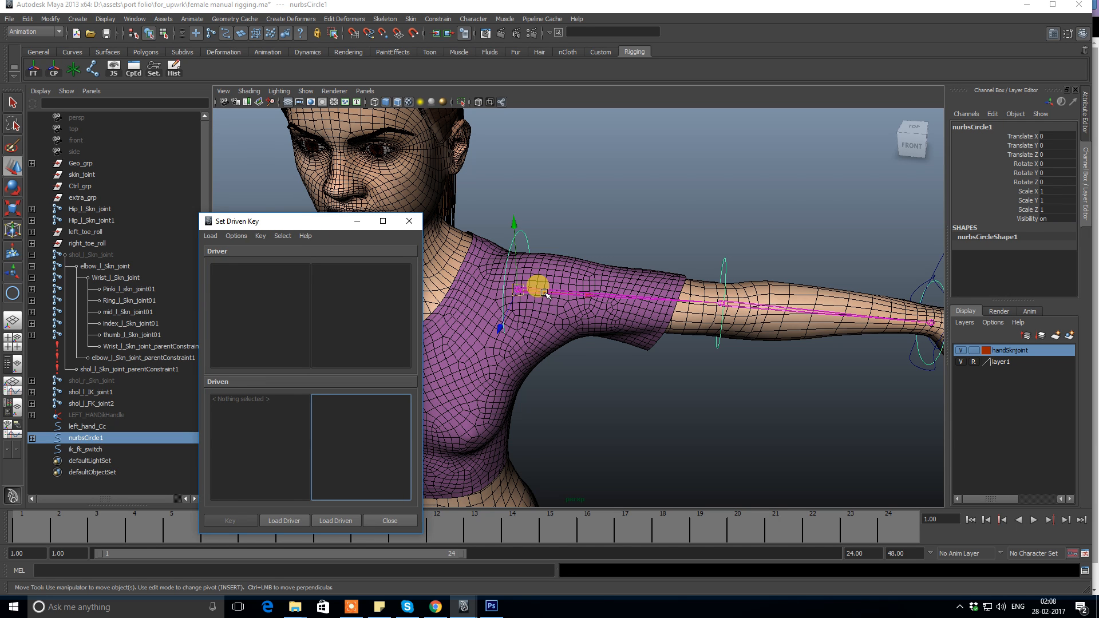
left_click(601, 186)
left_click(514, 233)
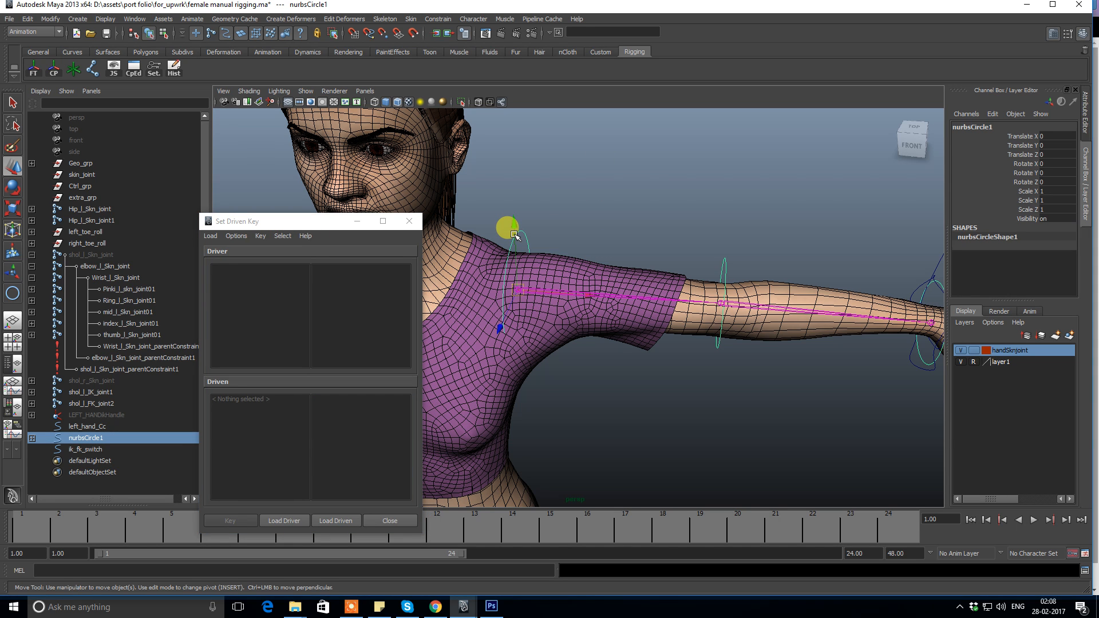
Hide the shoulder FK control curve nurbsCircle1 as a test, undo the hide, and clear the selection.
left_click(86, 438)
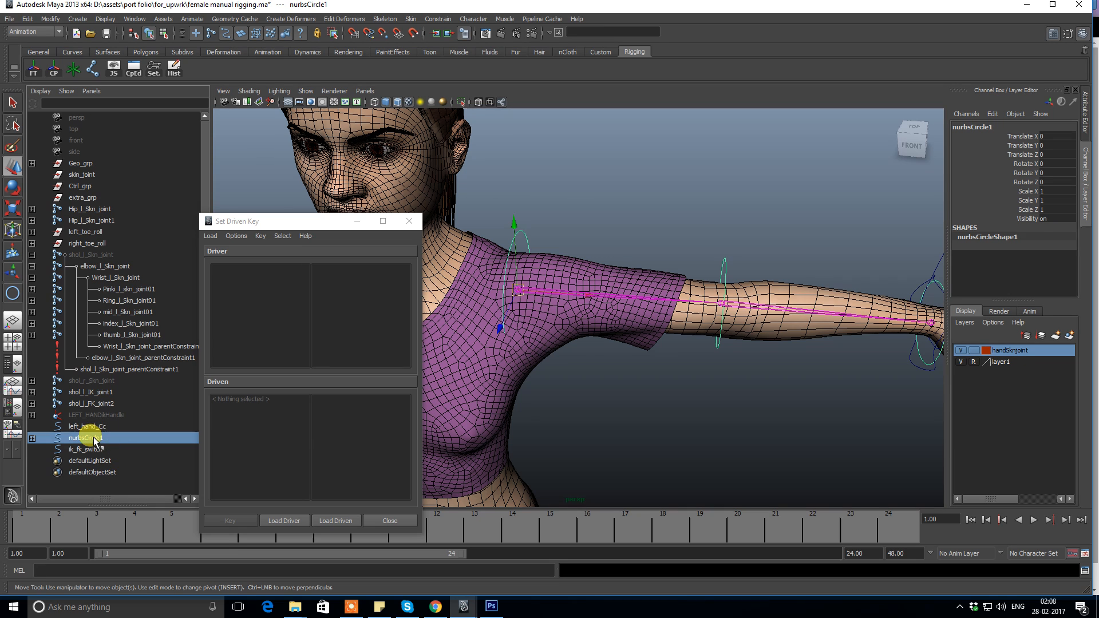
key("ctrl+h")
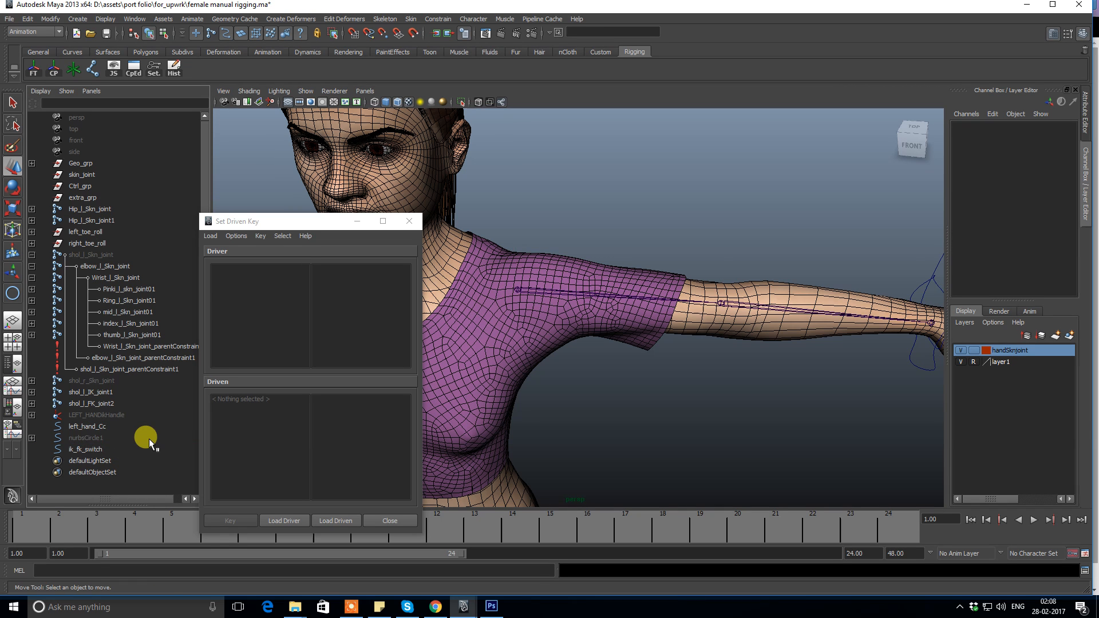
key("ctrl+z")
left_click(659, 178)
left_click_drag(496, 250, 505, 255, "alt")
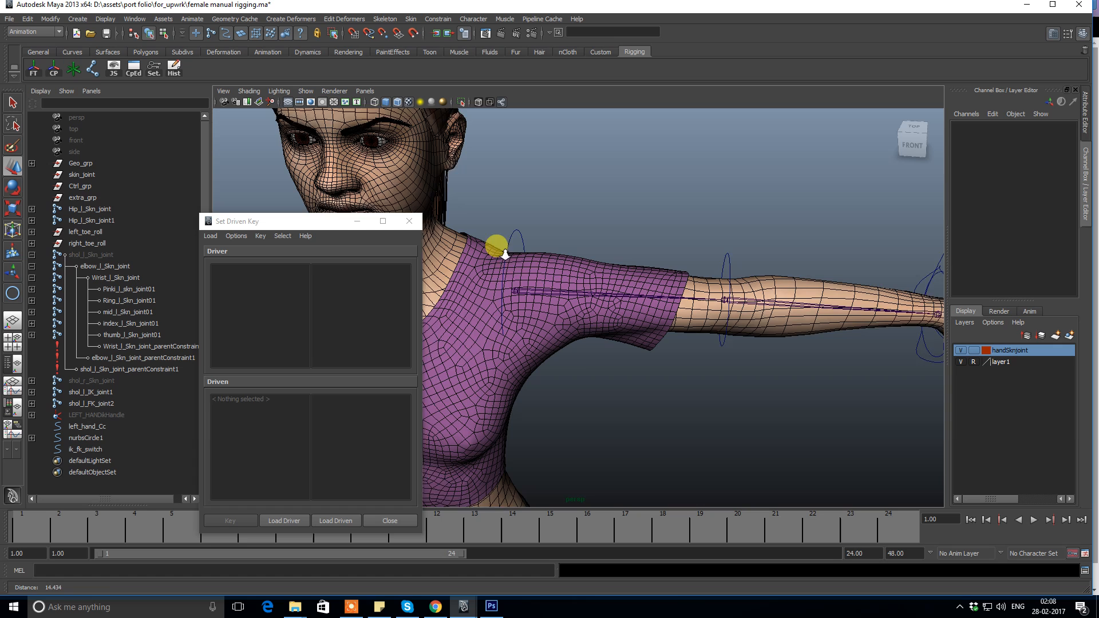
Load the shoulder FK control nurbsCircle1 as the driven object for the driven key, keeping the Set Driven Key window clear of the arm.
left_click(506, 230)
left_click_drag(294, 221, 258, 141)
left_click_drag(660, 224, 591, 218, "alt")
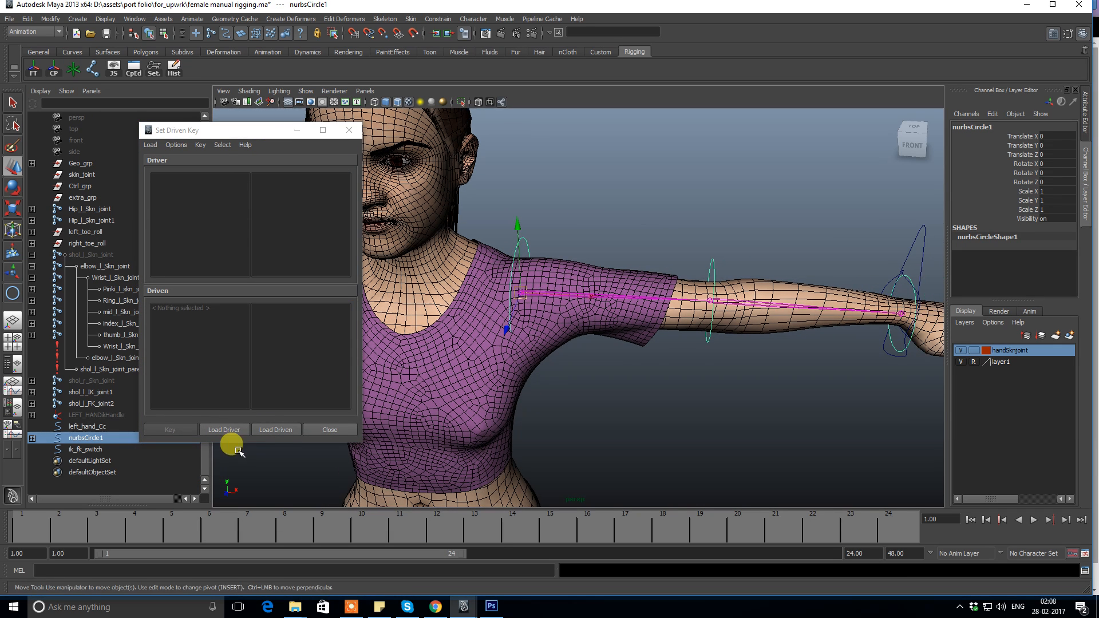
left_click(272, 431)
Load ik_fk_switch as the driver and choose its Ik Fk attribute as the driving channel.
left_click_drag(465, 257, 591, 216, "alt")
scroll(591, 217, "up", 3)
left_click(807, 301)
scroll(726, 249, "down", 4)
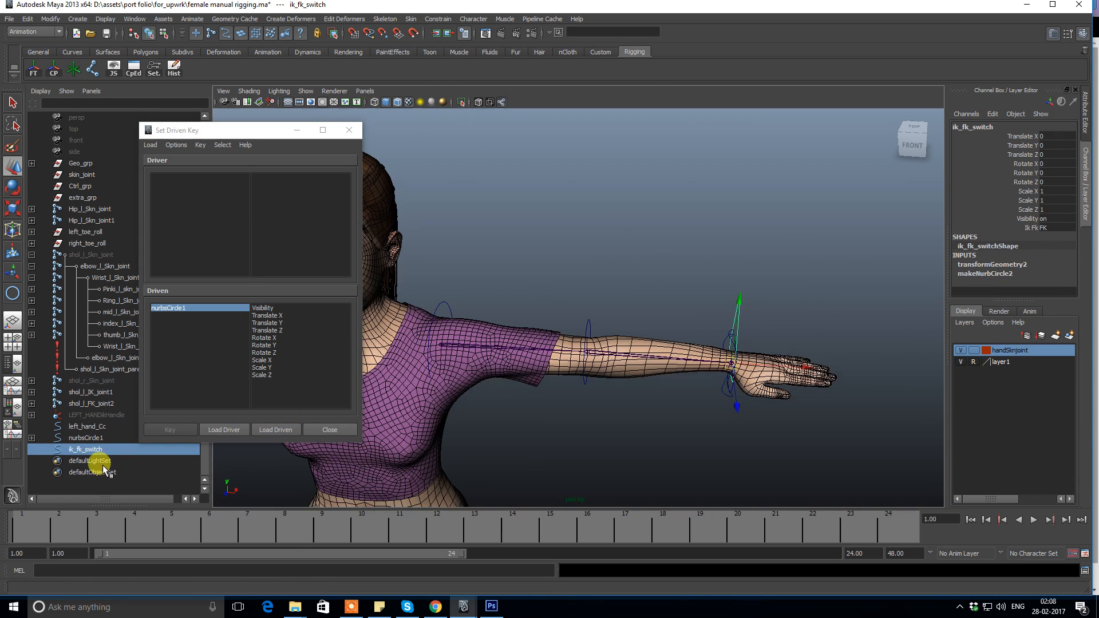
left_click(220, 430)
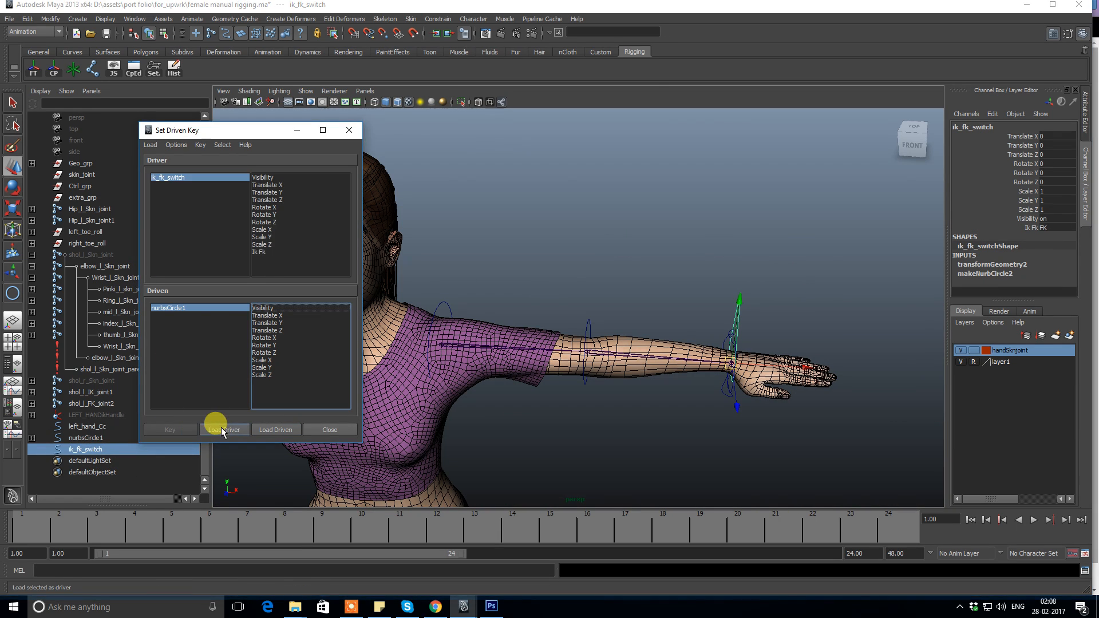
left_click(259, 252)
left_click_drag(431, 289, 527, 237, "alt")
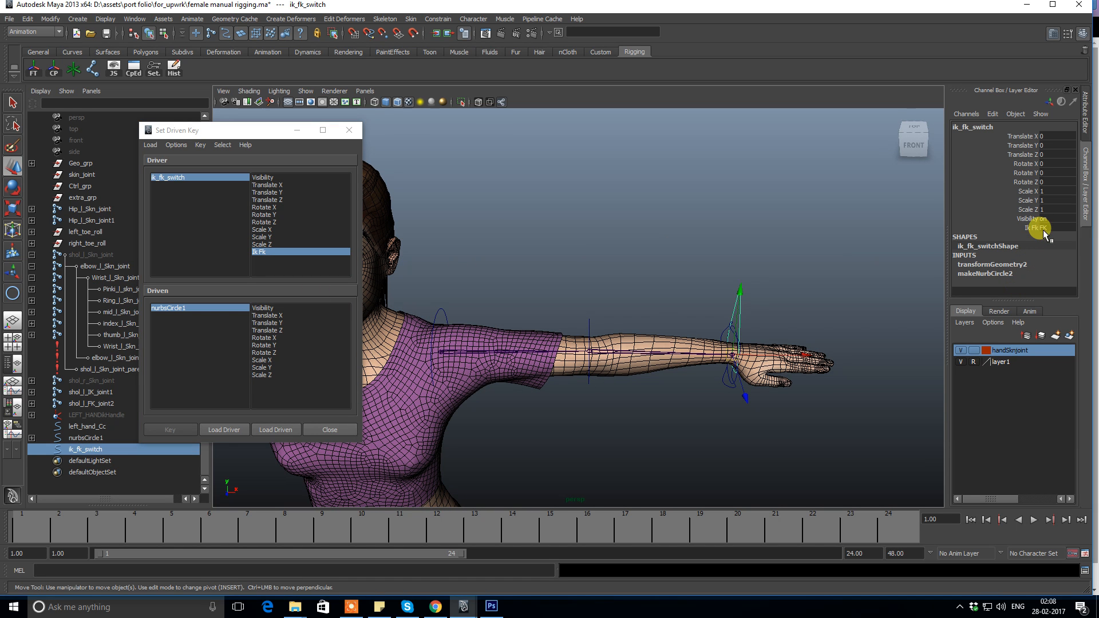
scroll(722, 277, "up", 3)
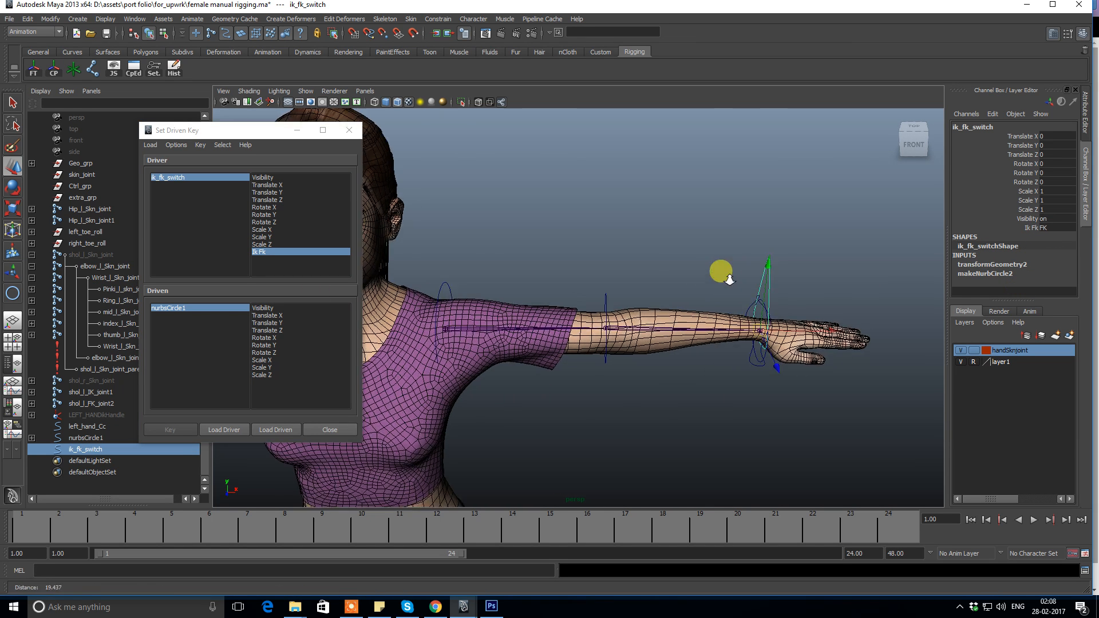
Set the switch's Ik Fk to IK and key nurbsCircle1's Visibility against it.
left_click(1049, 227)
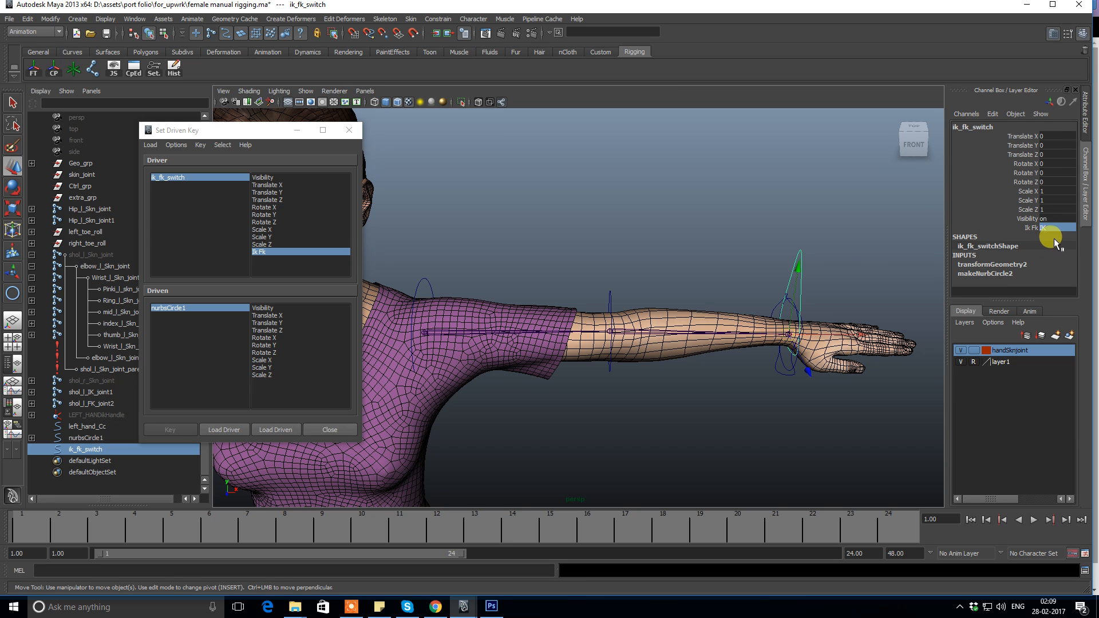
right_click_drag(780, 209, 736, 232, "alt")
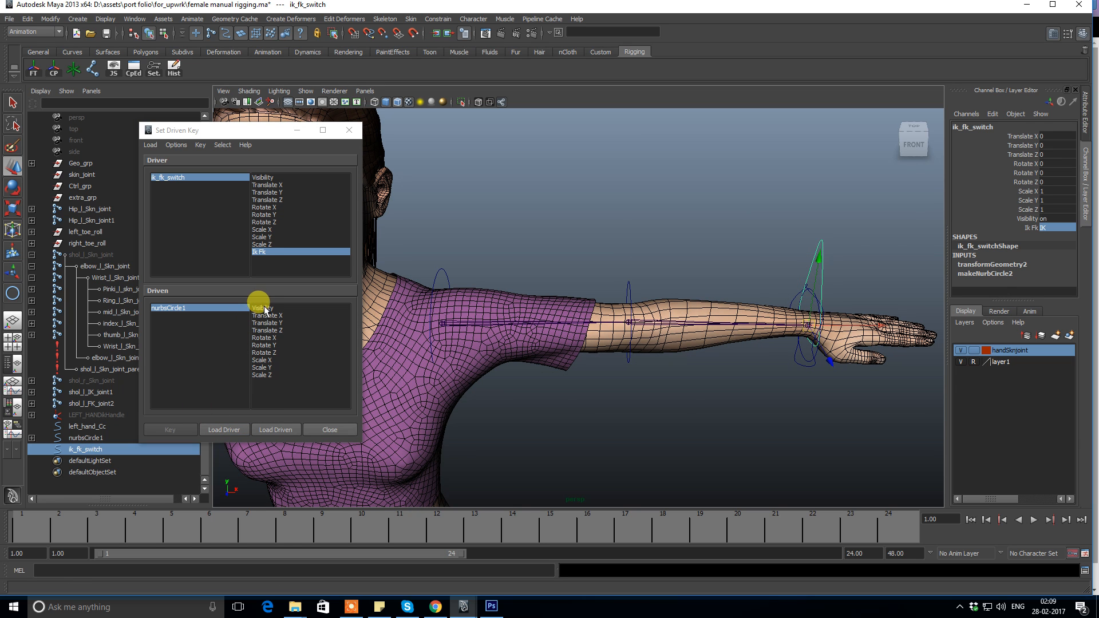
left_click(264, 310)
left_click_drag(603, 211, 360, 326, "alt")
left_click(194, 434)
left_click(1045, 219)
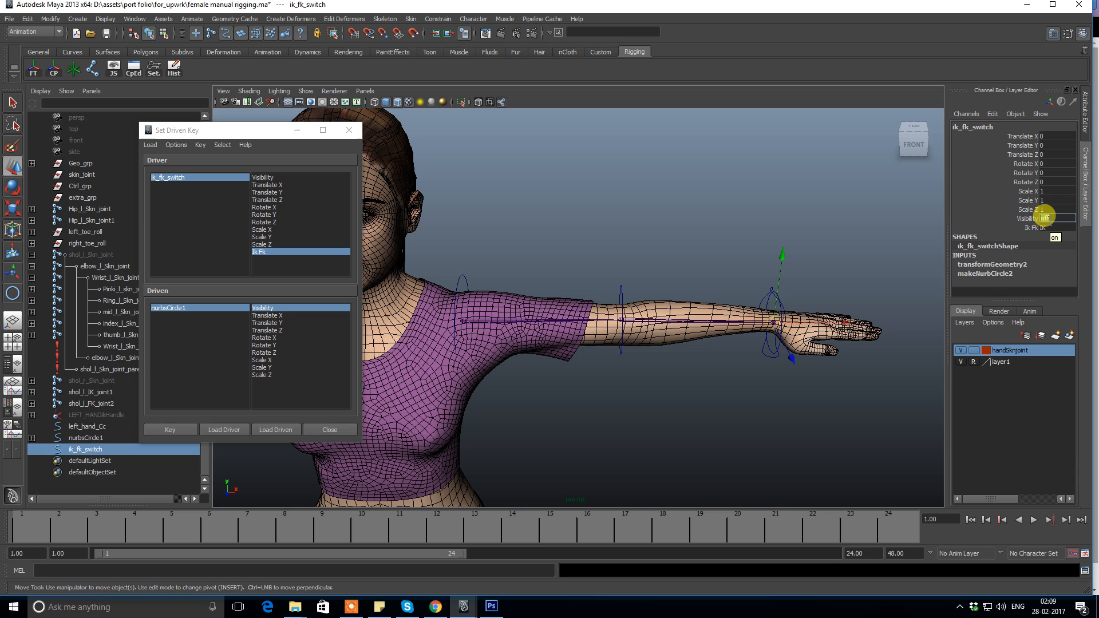
left_click(758, 185)
key("ctrl+z")
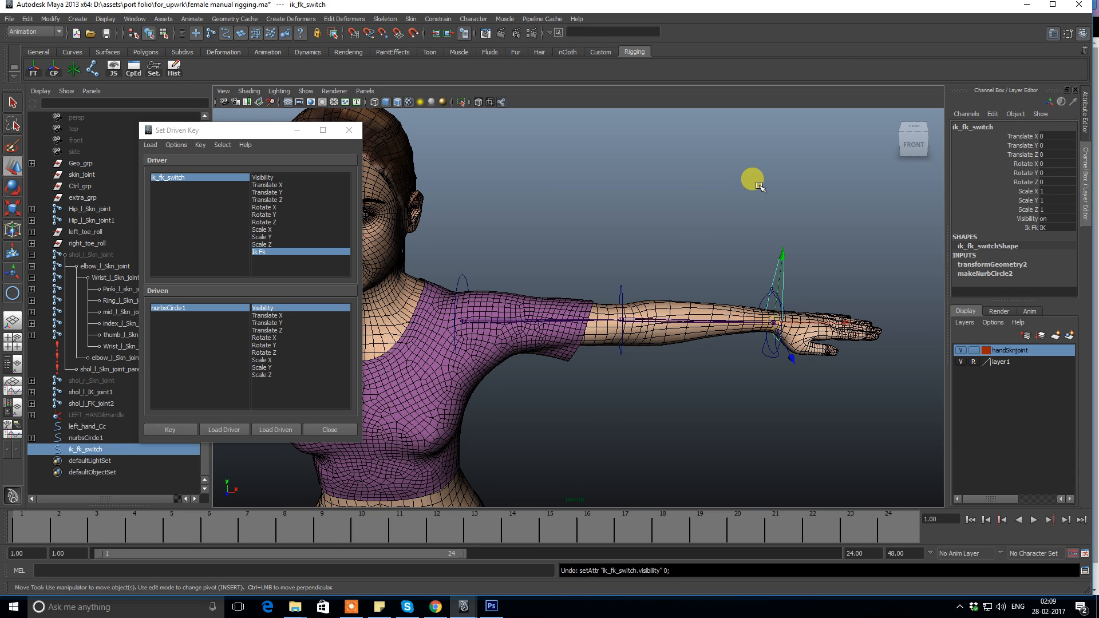
Set nurbsCircle1's Visibility to 0 (off) and key it for the IK setting of the switch.
left_click(153, 307)
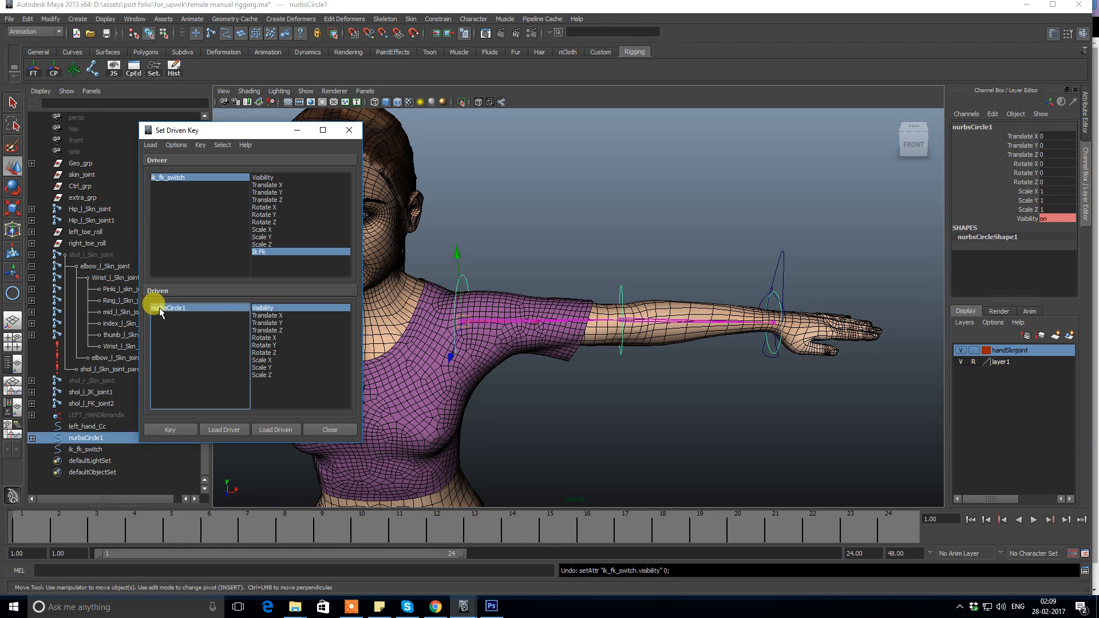
left_click(1051, 219)
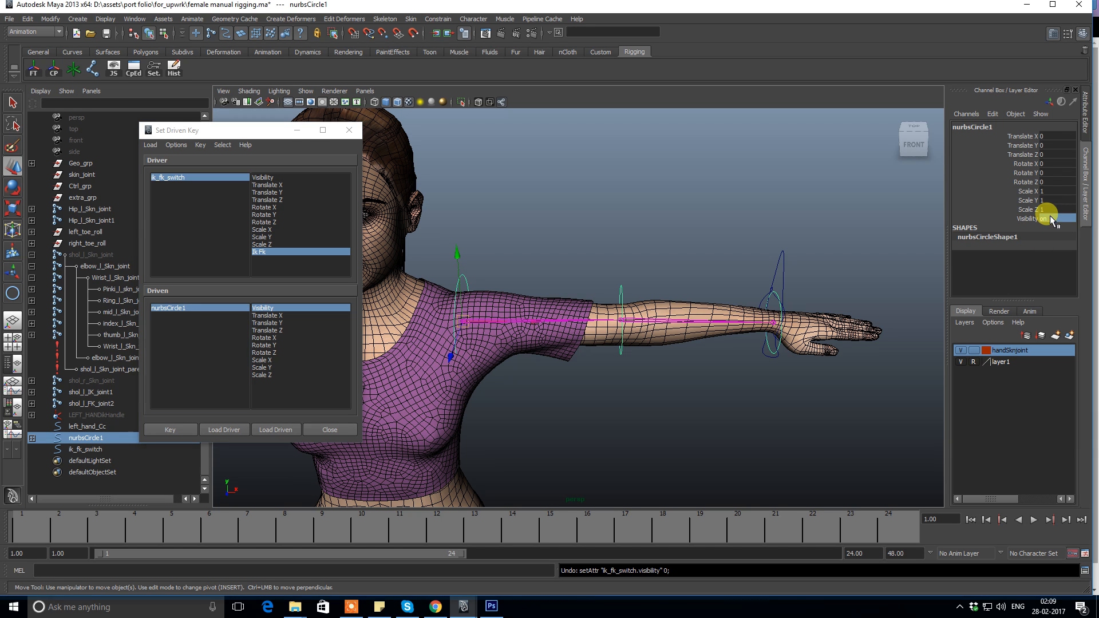
type("0")
key("Return")
left_click(166, 429)
Set ik_fk_switch's Ik Fk to FK, turn nurbsCircle1's Visibility on, and key it against the switch.
left_click(166, 177)
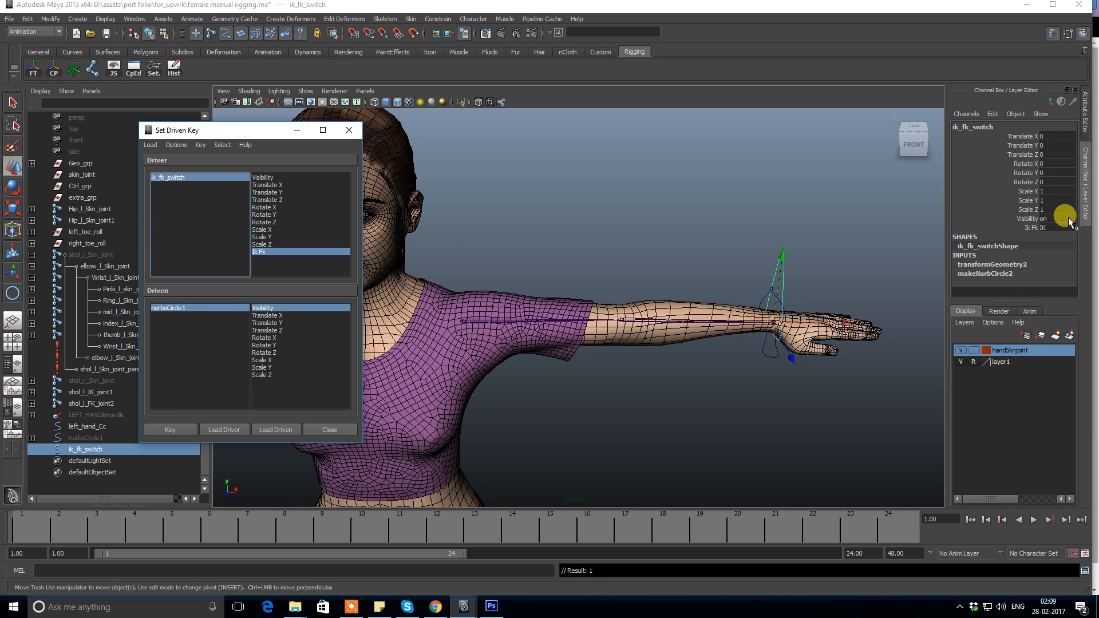
left_click(1051, 226)
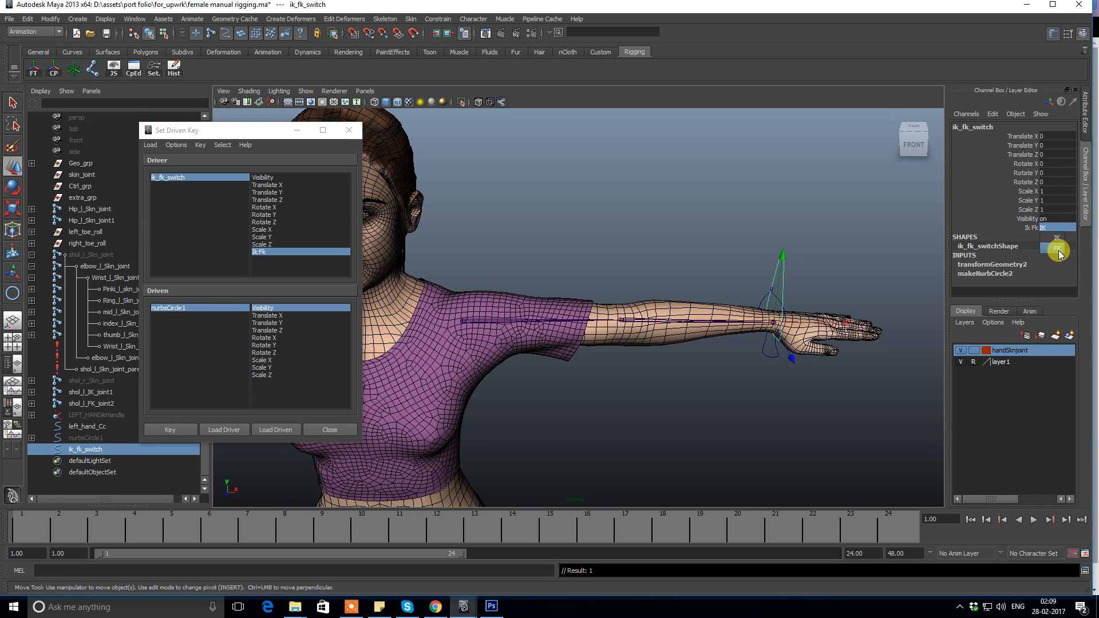
left_click(1058, 252)
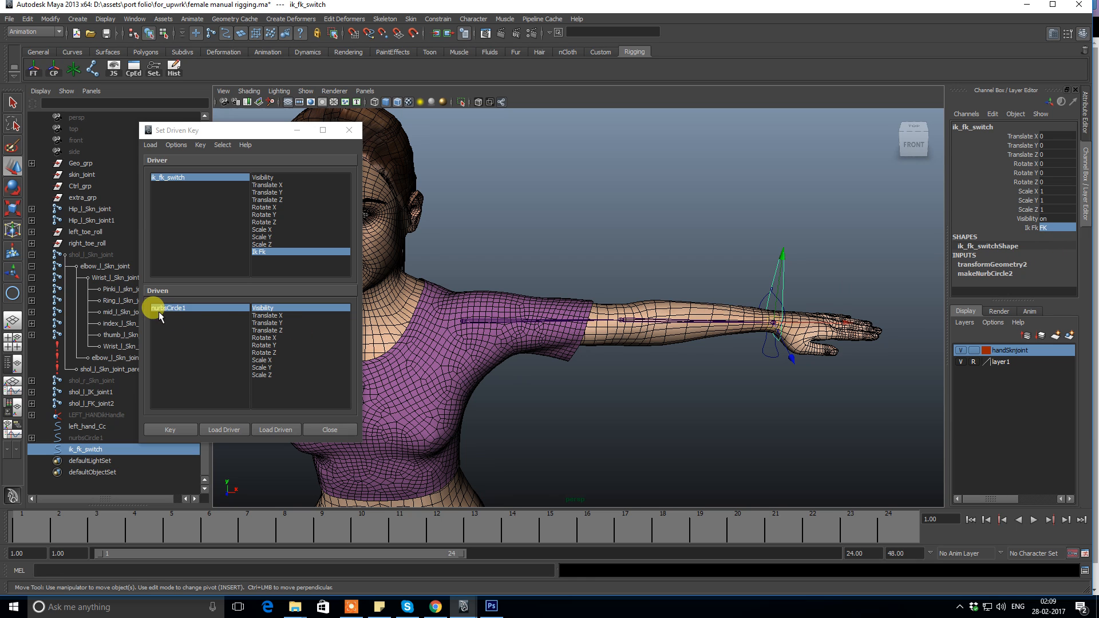
left_click(152, 308)
left_click(1049, 216)
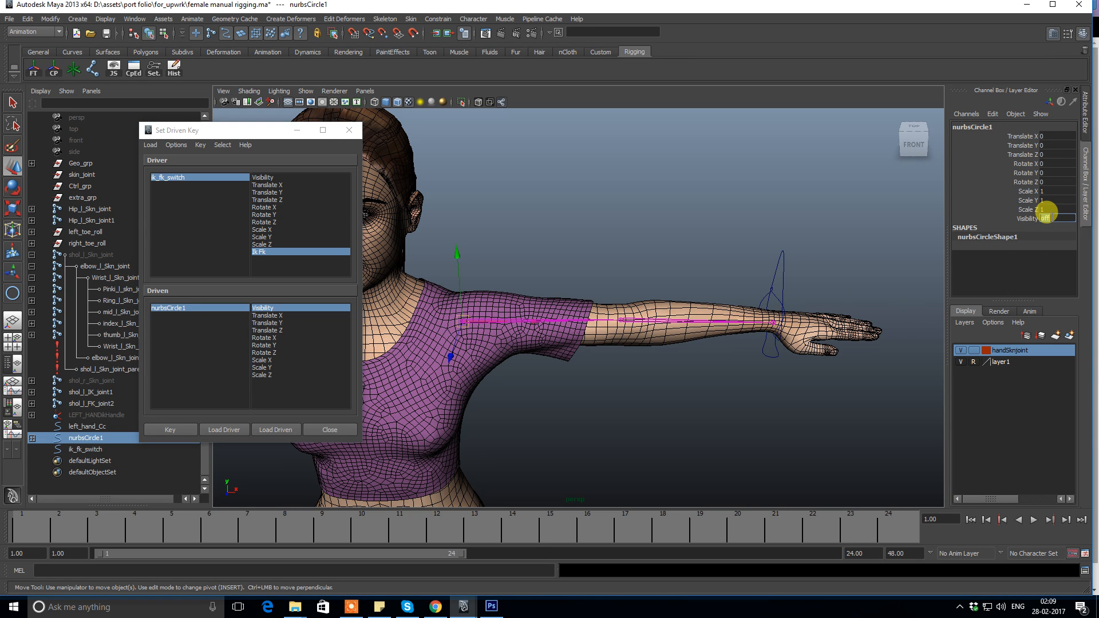
type("on")
key("Return")
left_click(169, 429)
Toggle Ik Fk on ik_fk_switch to IK and back to FK to check the visibility of the FK controls.
left_click(778, 255)
left_click(1049, 228)
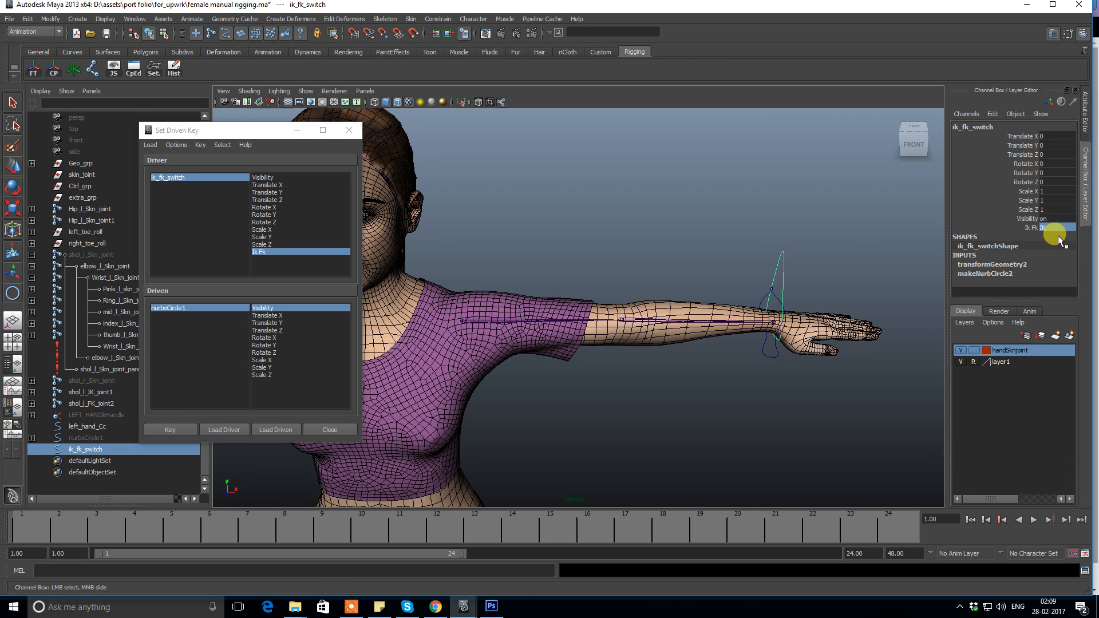
left_click(1053, 246)
left_click(741, 276)
scroll(730, 264, "up", 1)
scroll(735, 269, "up", 2)
middle_click_drag(748, 321, 685, 314, "alt")
left_click(738, 346)
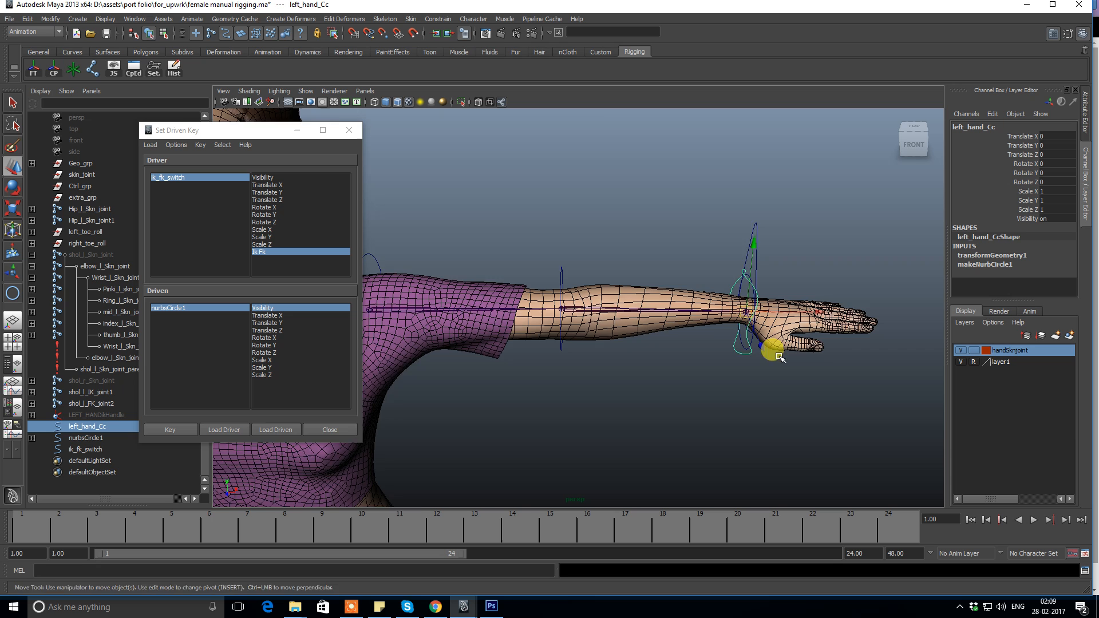
scroll(776, 354, "down", 2)
left_click(222, 430)
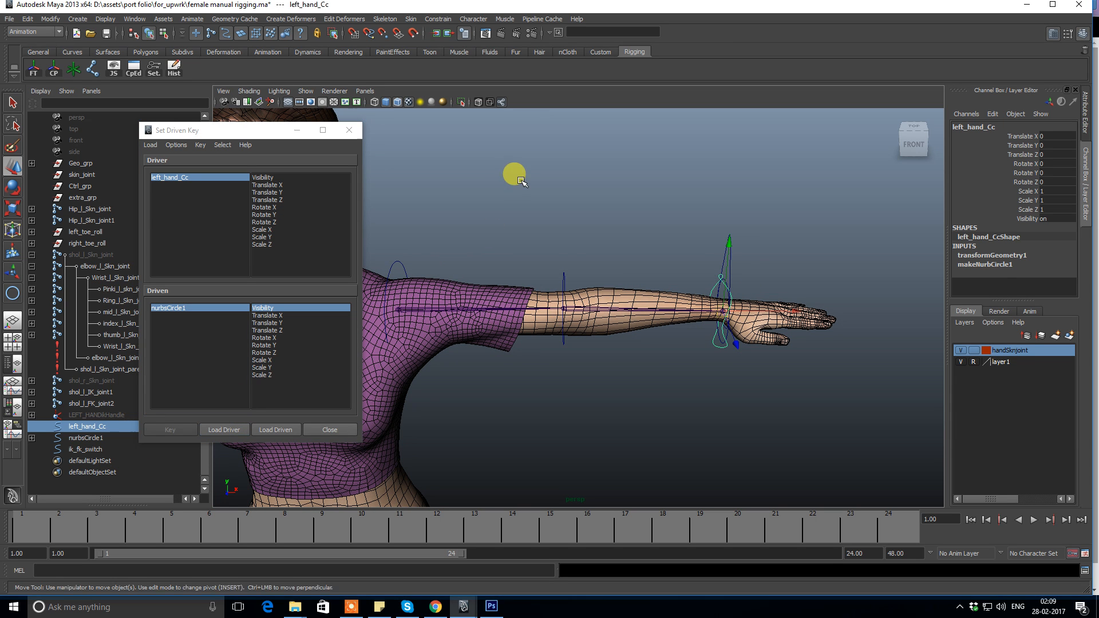
left_click(515, 172)
Load ik_fk_switch as the driver again and the hand IK control left_hand_Cc as the driven object.
left_click(725, 246)
left_click(235, 432)
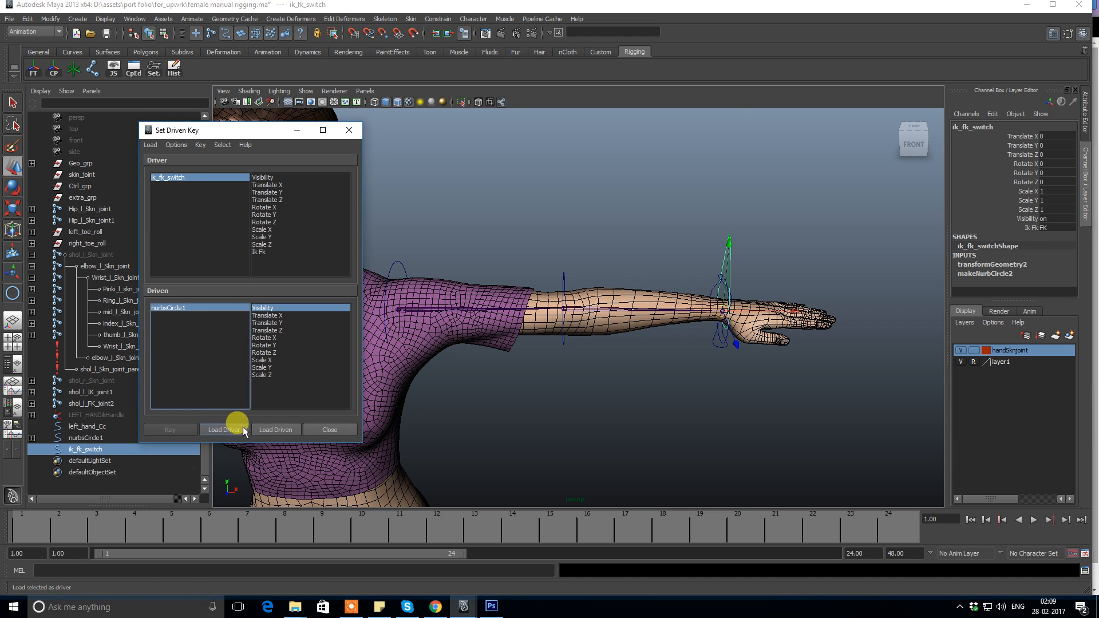
left_click(736, 353)
left_click(719, 348)
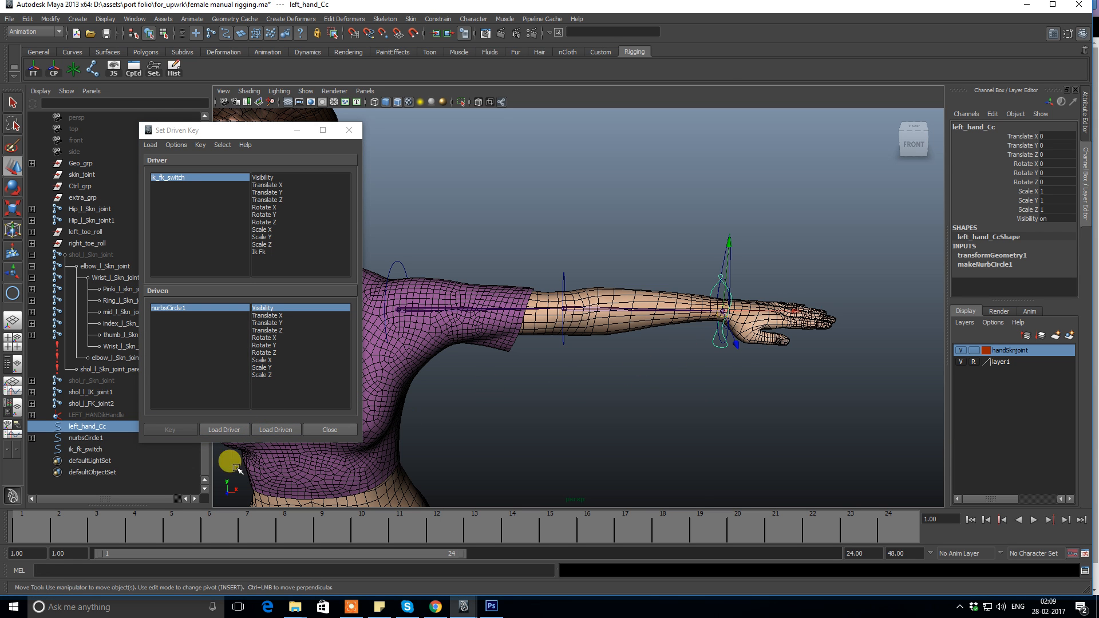
left_click(273, 430)
Pair left_hand_Cc's Visibility with the switch's Ik Fk attribute and set a driven key.
middle_click_drag(657, 336, 723, 330, "alt")
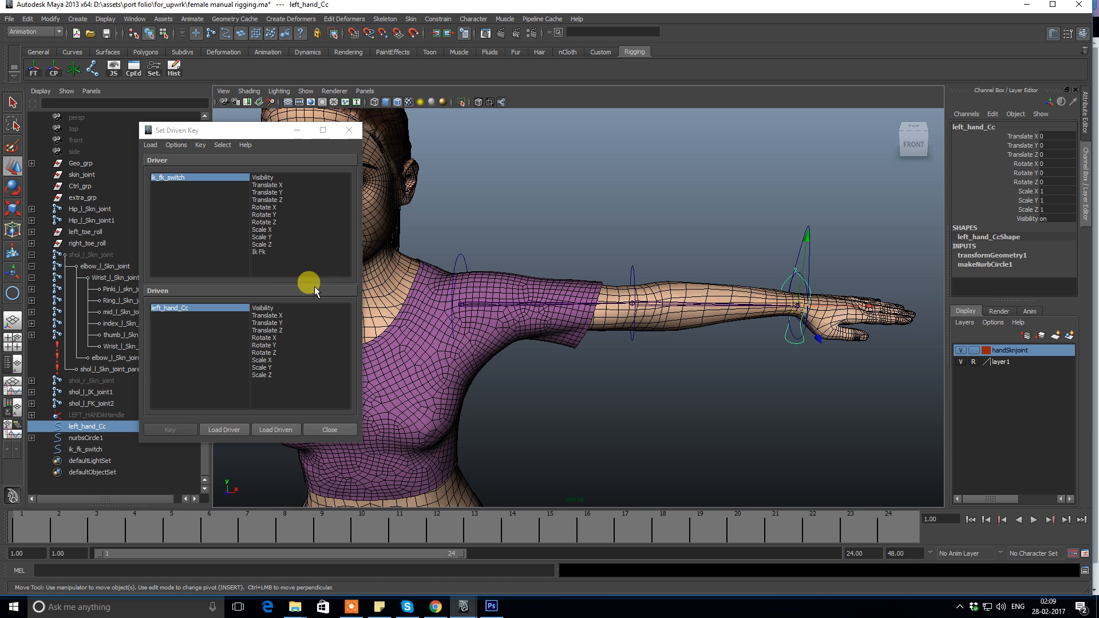
left_click(270, 310)
right_click_drag(704, 314, 689, 311, "alt")
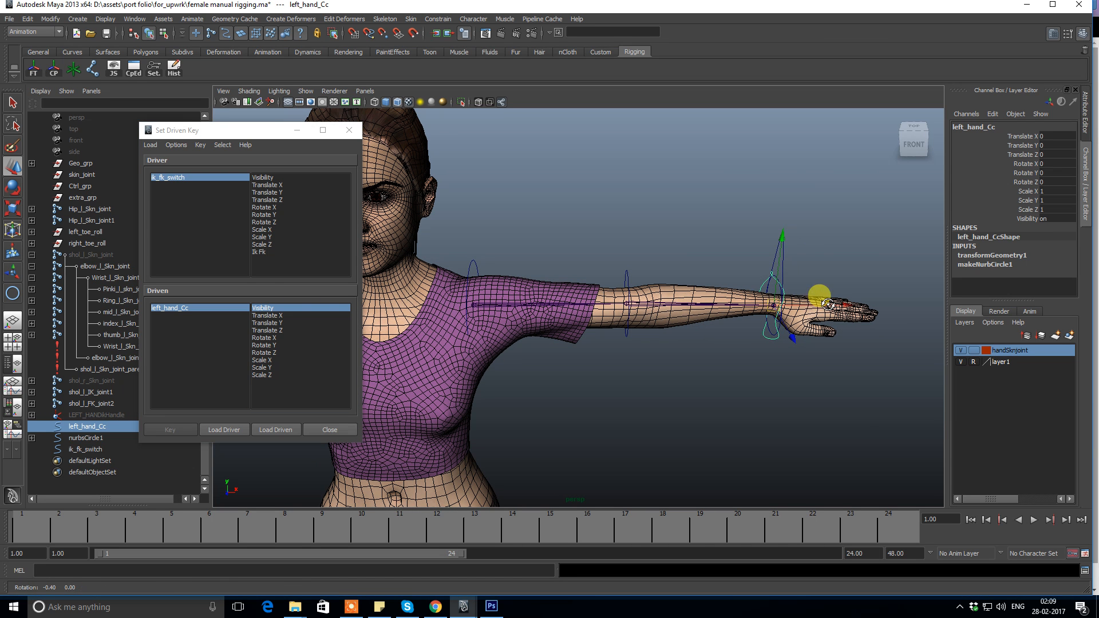
left_click(262, 253)
left_click(170, 430)
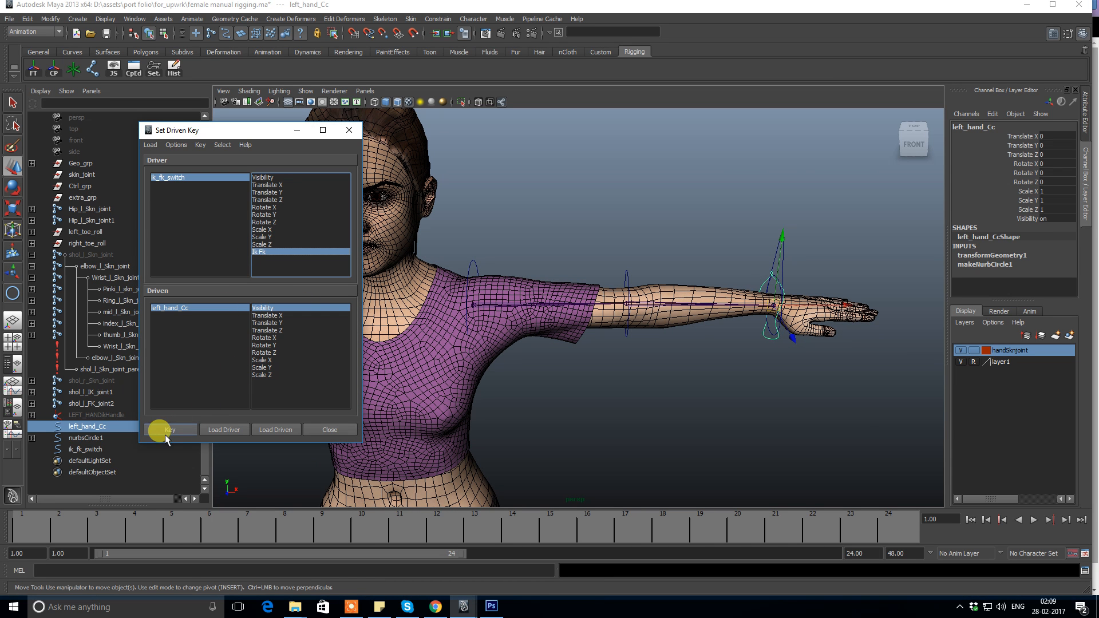
Turn left_hand_Cc's Visibility off and key it for the FK setting of the switch.
left_click(163, 308)
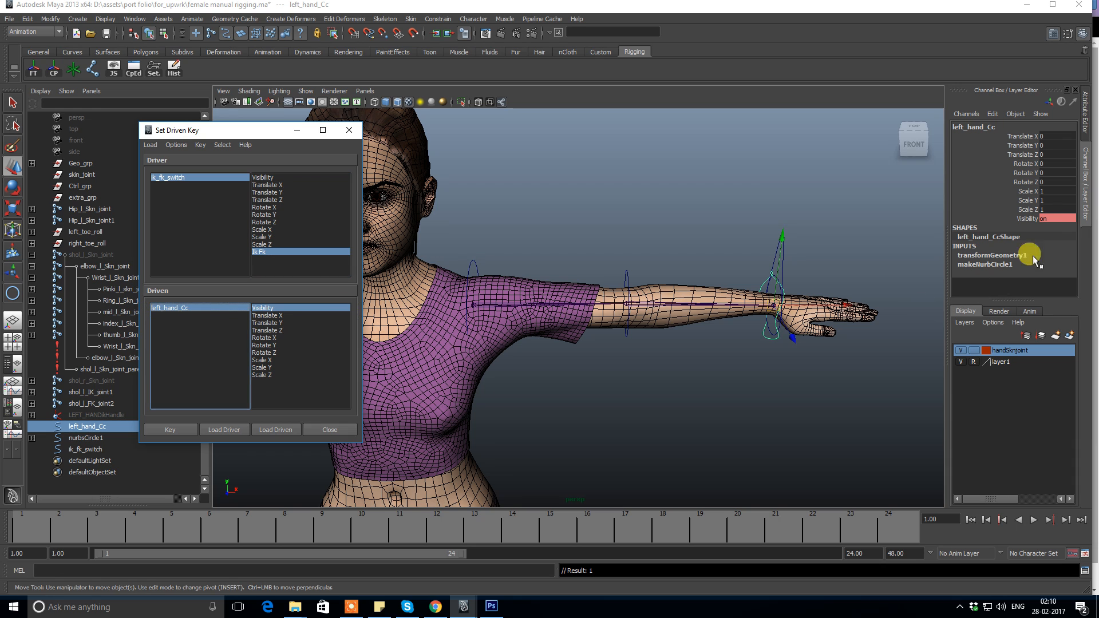
left_click(1052, 218)
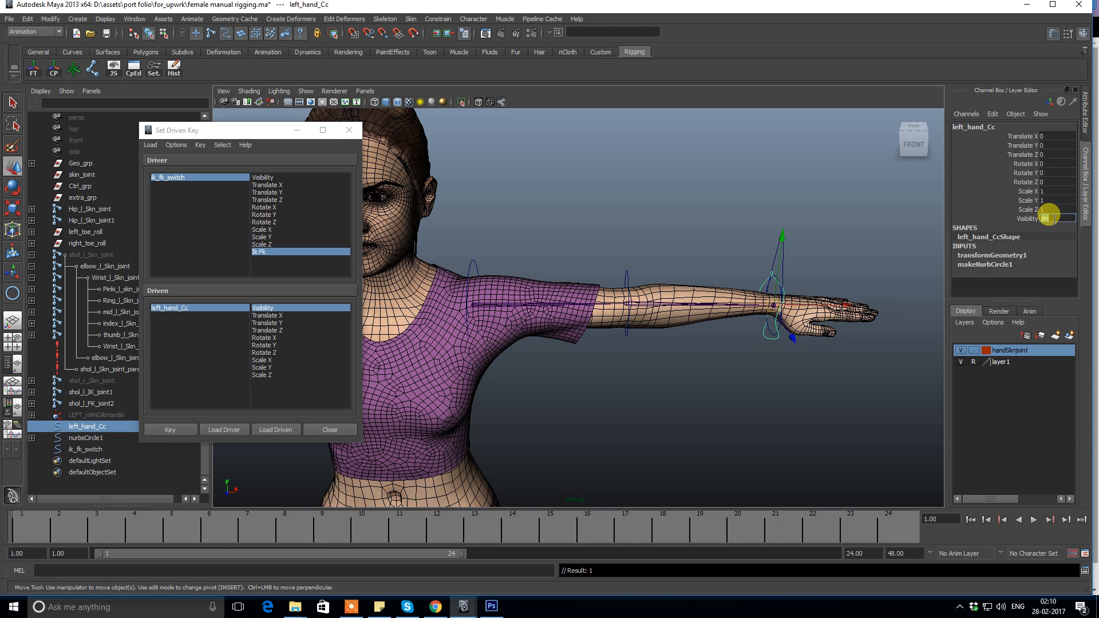
key("Return")
left_click(169, 429)
Set ik_fk_switch's Ik Fk to IK, turn left_hand_Cc's Visibility on, and key it against the switch.
left_click(163, 178)
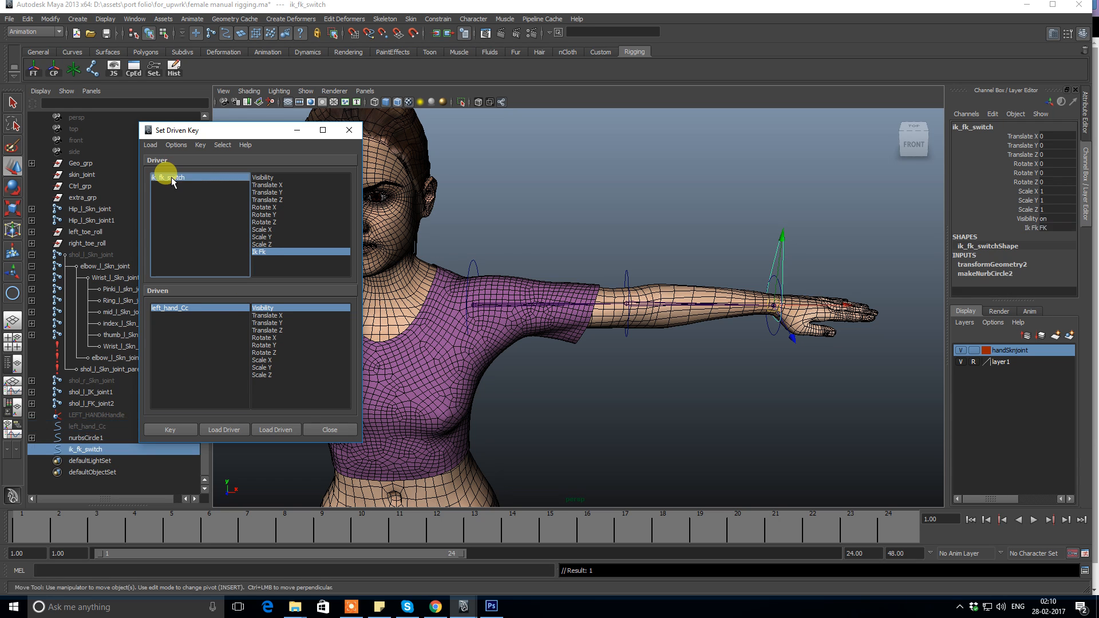
left_click(1055, 228)
left_click(1044, 238)
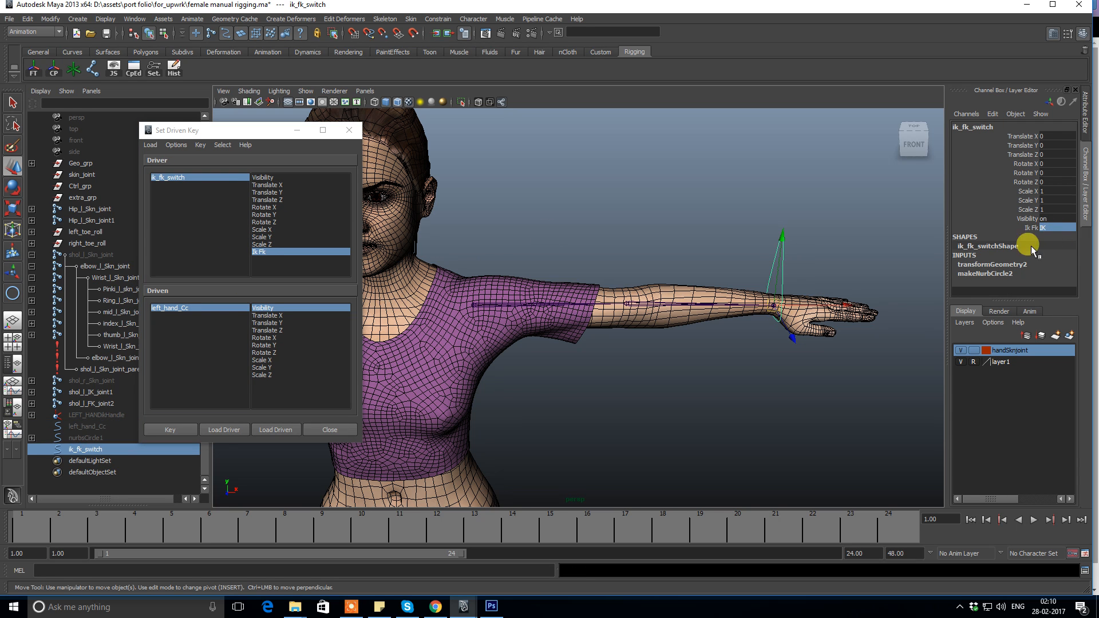
left_click(159, 309)
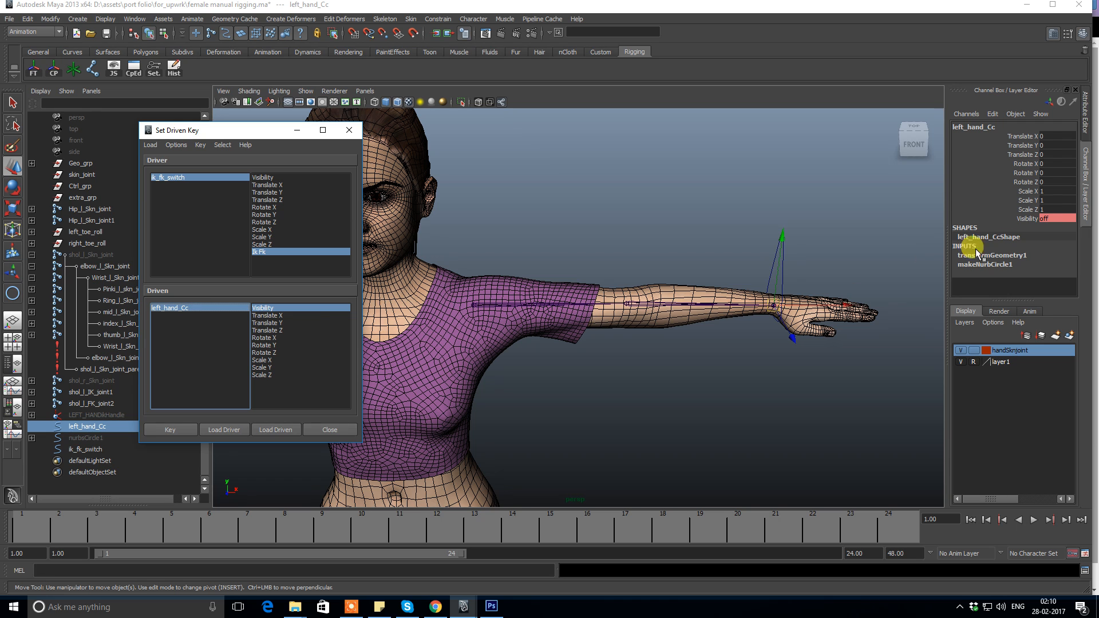
double_click(1045, 218)
type("on")
key("Return")
left_click(169, 430)
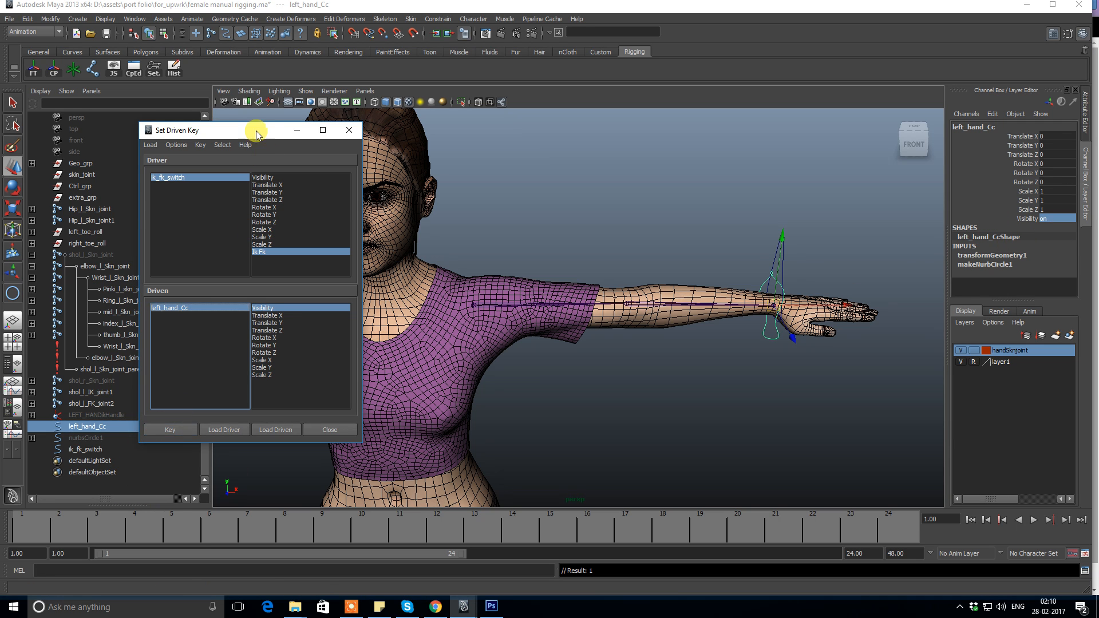
Close the Set Driven Key window and select the ik_fk_switch control at the wrist.
left_click_drag(257, 134, 228, 156)
left_click(321, 152)
left_click(705, 166)
middle_click_drag(739, 216, 690, 223, "alt")
right_click_drag(690, 224, 699, 229, "alt")
left_click_drag(699, 230, 715, 247, "alt")
left_click(781, 279)
left_click(699, 214)
left_click(707, 240)
scroll(815, 232, "down", 1)
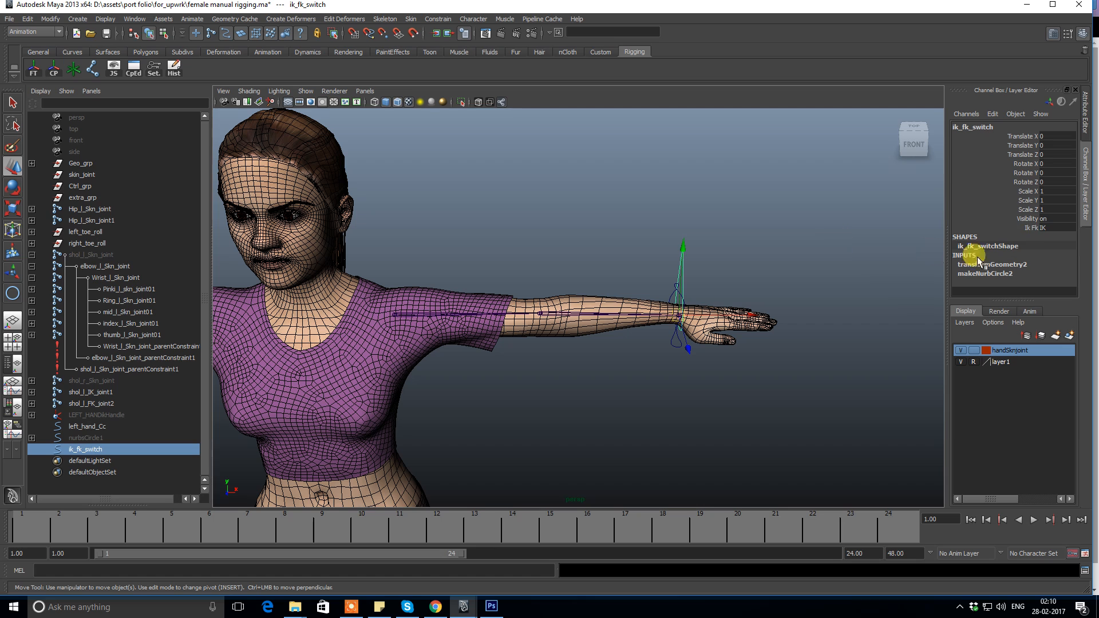
Toggle Ik Fk between IK and FK, ending on IK, to check which arm controls are shown, and clear the selection.
left_click(1047, 226)
left_click(1055, 243)
left_click(1055, 238)
left_click(1049, 226)
left_click(1056, 248)
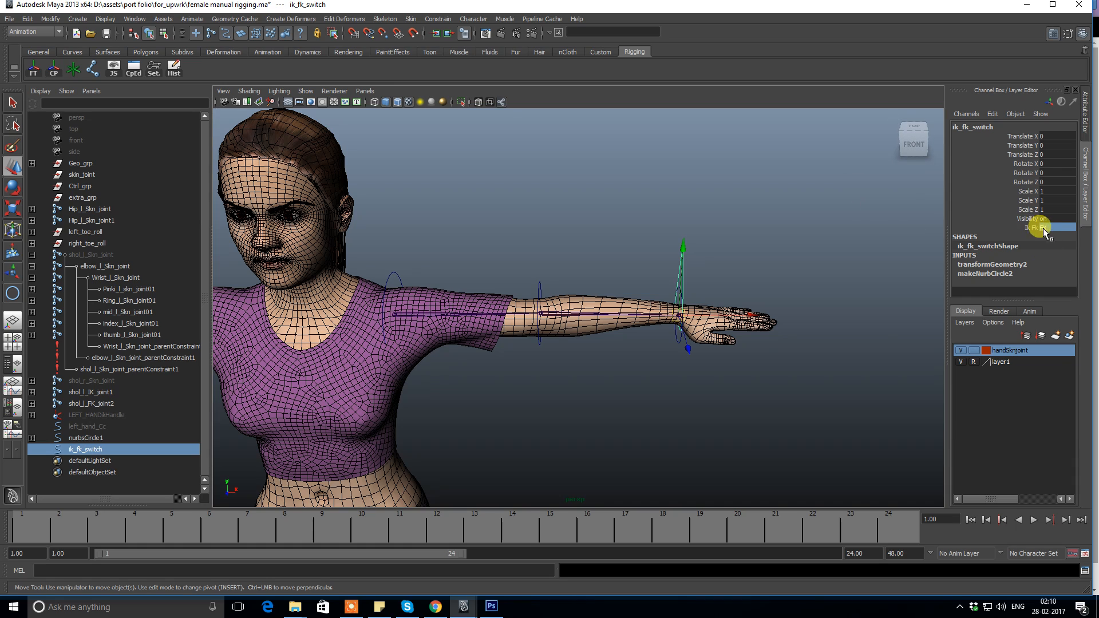
left_click(1056, 237)
scroll(739, 204, "down", 1)
left_click(720, 160)
scroll(641, 252, "up", 3)
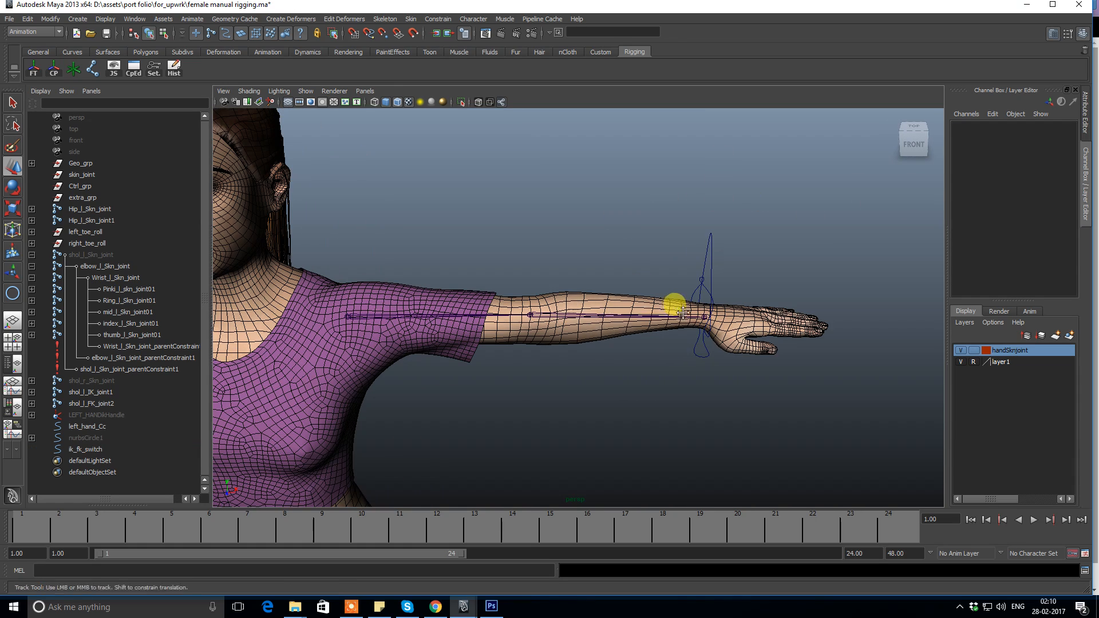
Move left_hand_Cc up and inward to about Translate X -1.457, Y 1.195, Z -1.008 to test the IK arm.
left_click(692, 352)
scroll(694, 362, "down", 2)
scroll(681, 322, "up", 2)
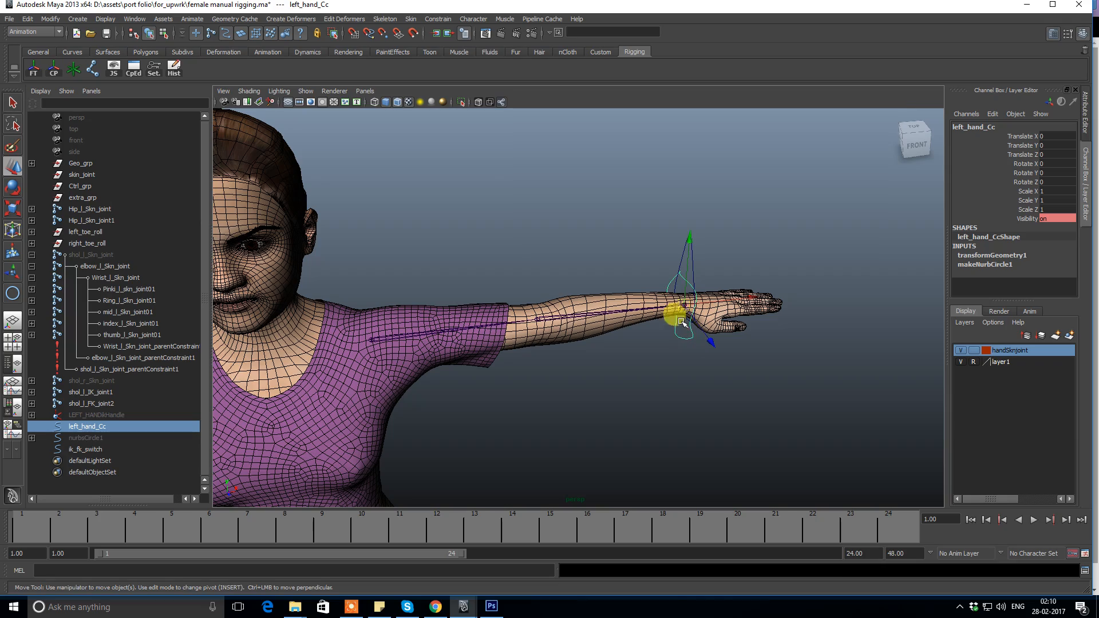
left_click_drag(685, 303, 329, 422)
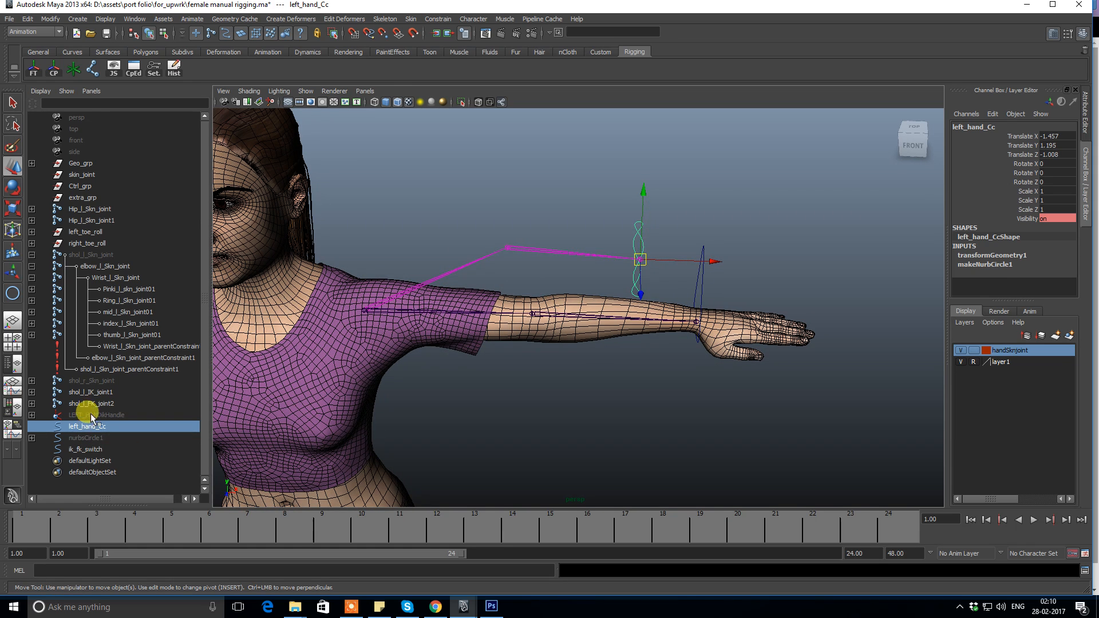
left_click(87, 380)
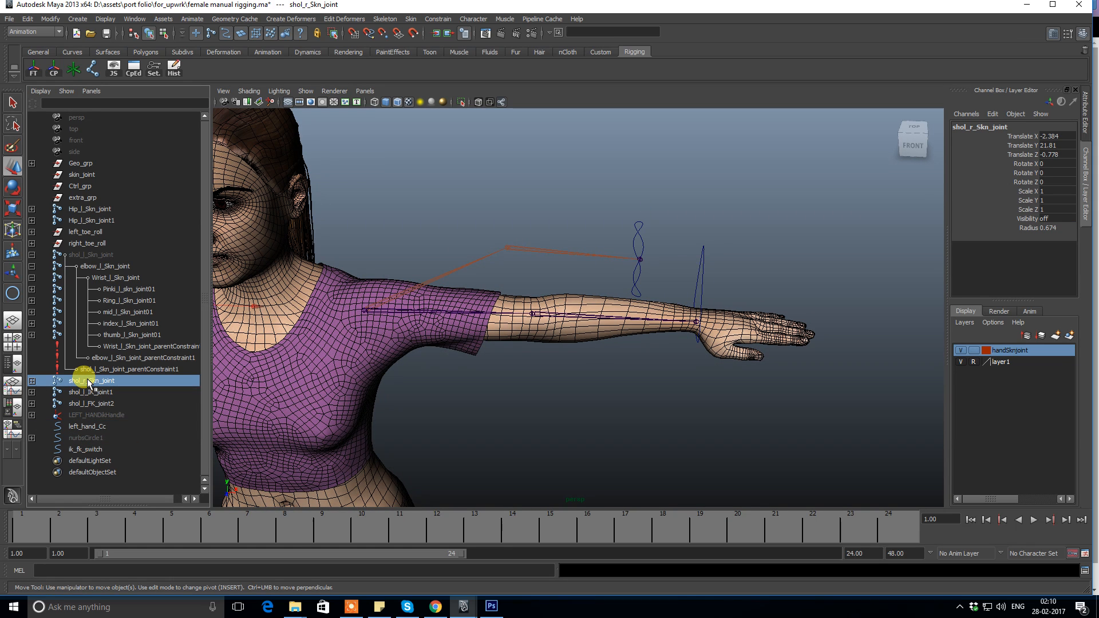
left_click(601, 198)
left_click_drag(601, 199, 632, 252, "alt")
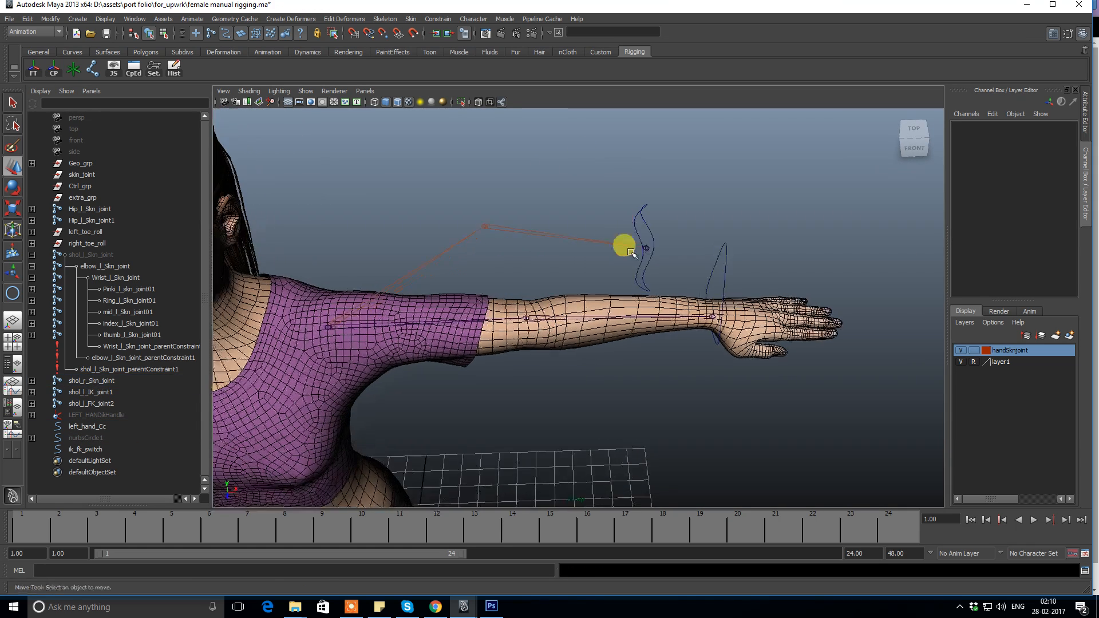
left_click(639, 210)
left_click_drag(693, 215, 685, 297, "alt")
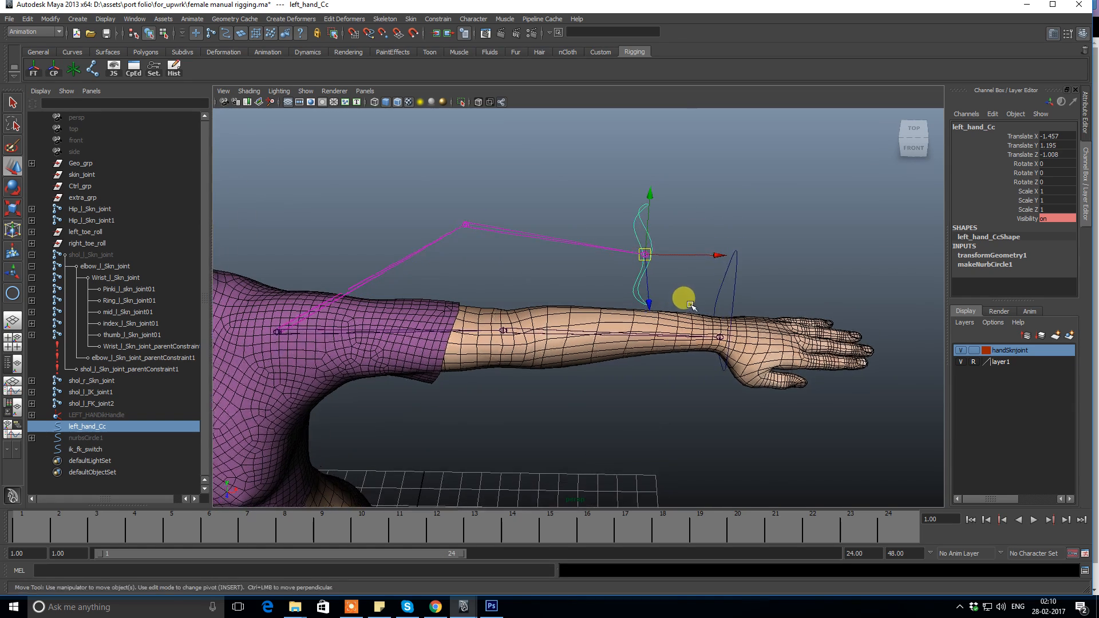
Switch ik_fk_switch's Ik Fk to FK and back to IK with left_hand_Cc displaced, and clear the selection.
left_click(728, 280)
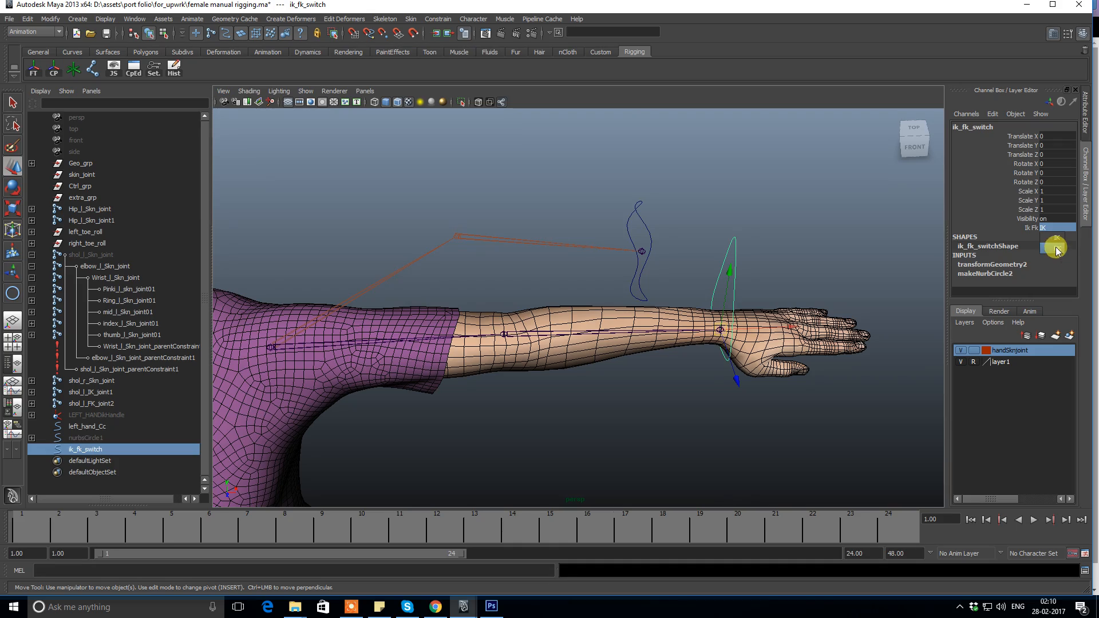
left_click_drag(637, 246, 599, 263, "alt")
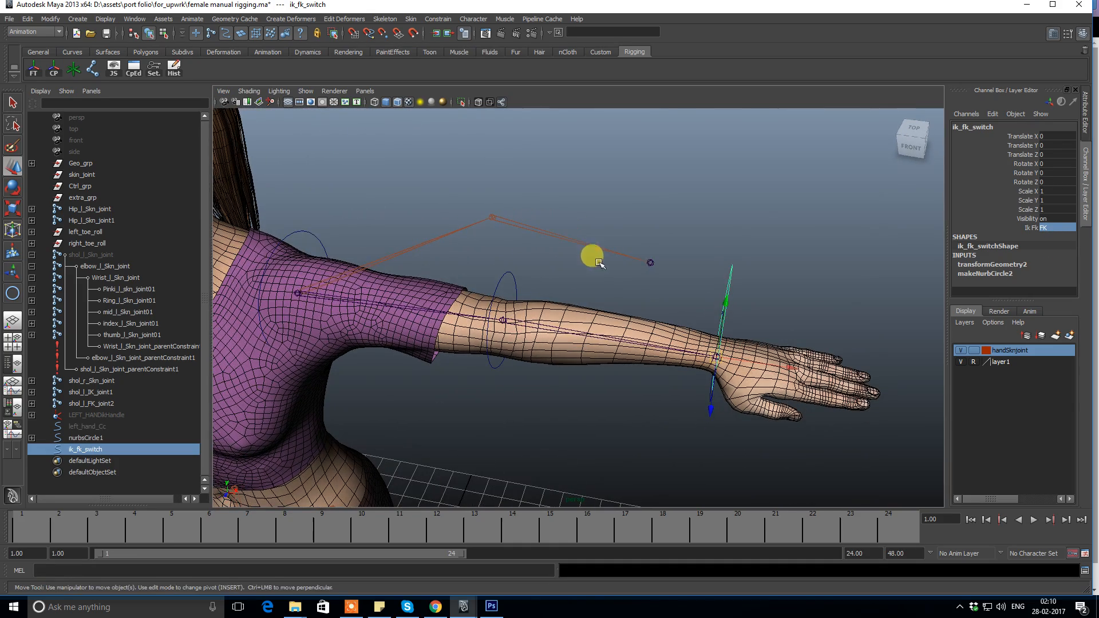
left_click(1048, 227)
left_click(1053, 243)
left_click(762, 152)
right_click_drag(759, 156, 671, 198, "alt")
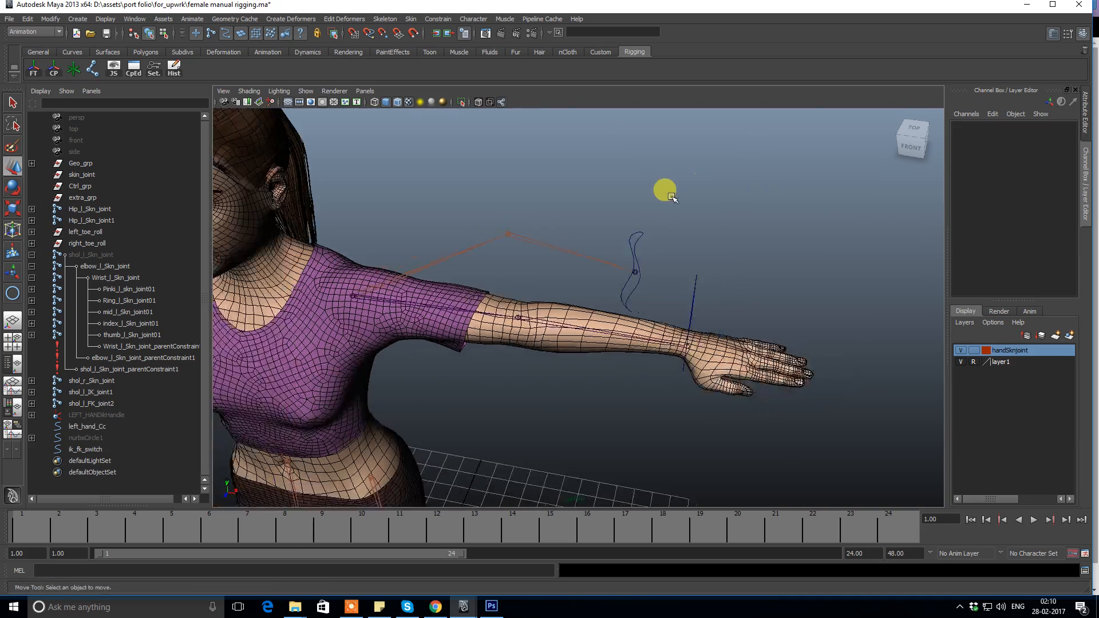
Undo the last switch change to recheck the FK controls, and set ik_fk_switch's Ik Fk to IK again.
left_click_drag(672, 198, 561, 198, "alt")
right_click_drag(562, 198, 645, 318, "alt")
left_click_drag(645, 318, 744, 286, "alt")
right_click_drag(744, 286, 598, 267, "alt")
left_click_drag(598, 268, 640, 317, "alt")
key("ctrl+z")
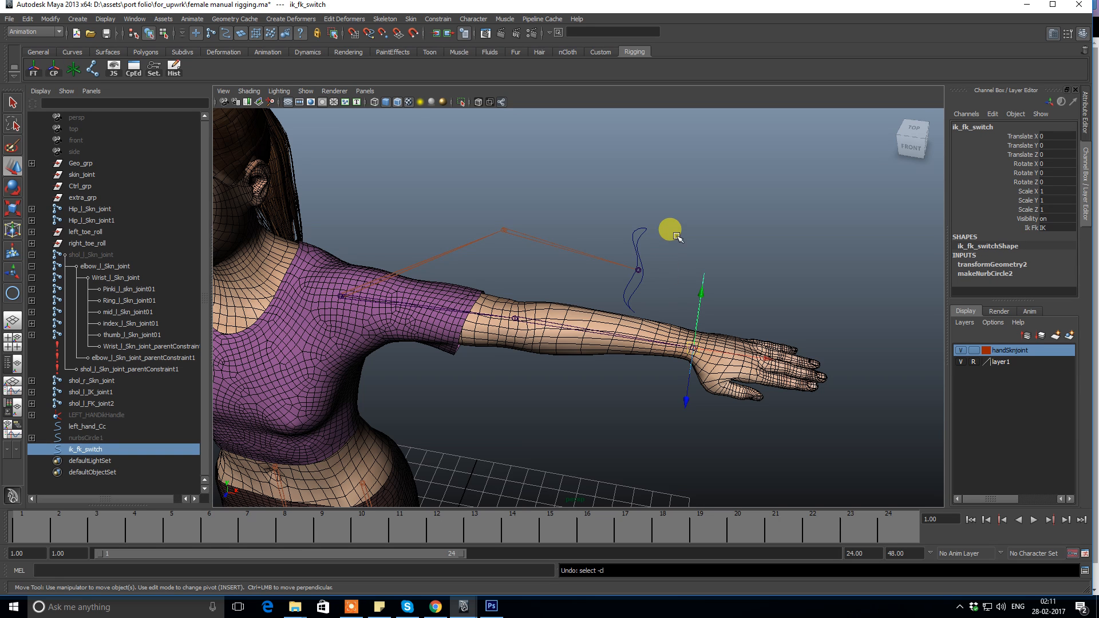
key("ctrl+z")
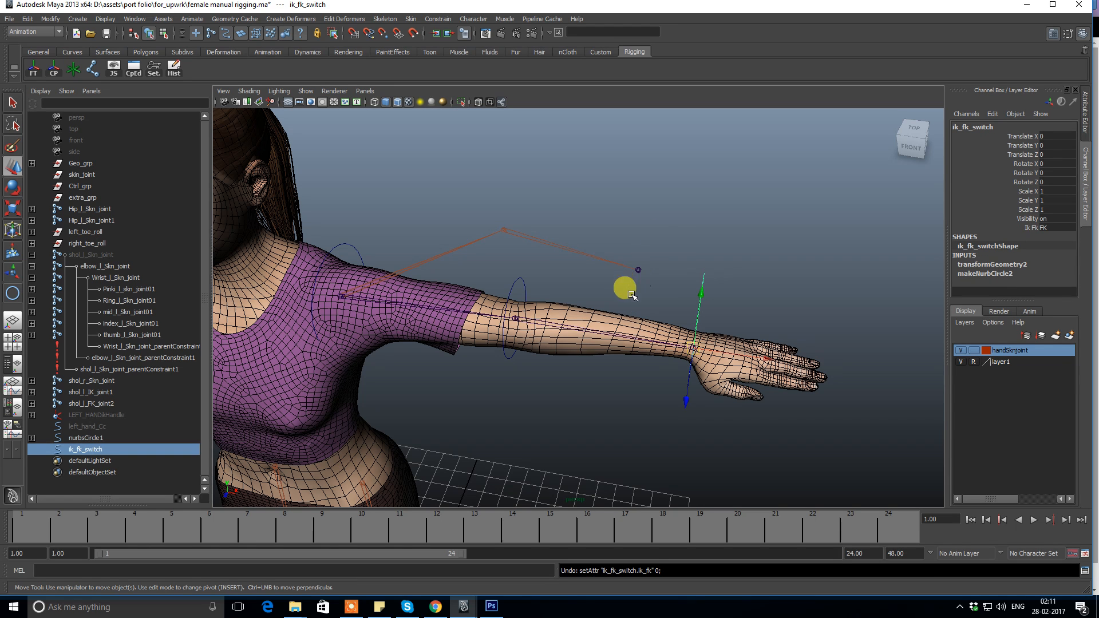
left_click_drag(694, 222, 711, 253, "alt")
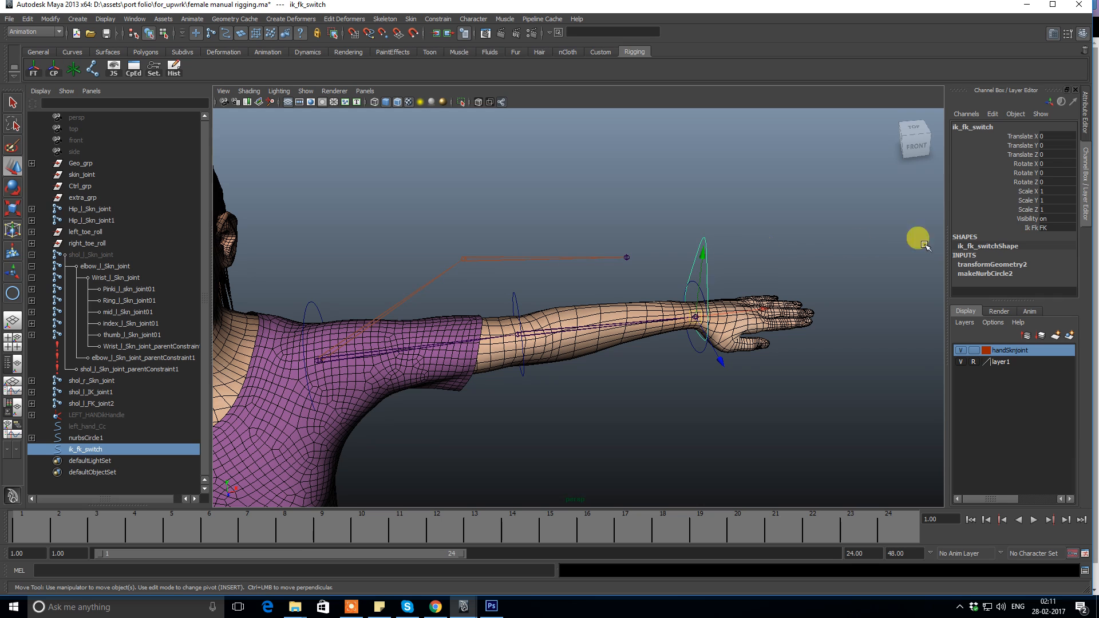
left_click(1044, 228)
left_click(1056, 239)
Reset left_hand_Cc's Translate X, Y and Z to 0 and clear the selection.
left_click_drag(736, 181, 689, 231, "alt")
left_click(645, 212)
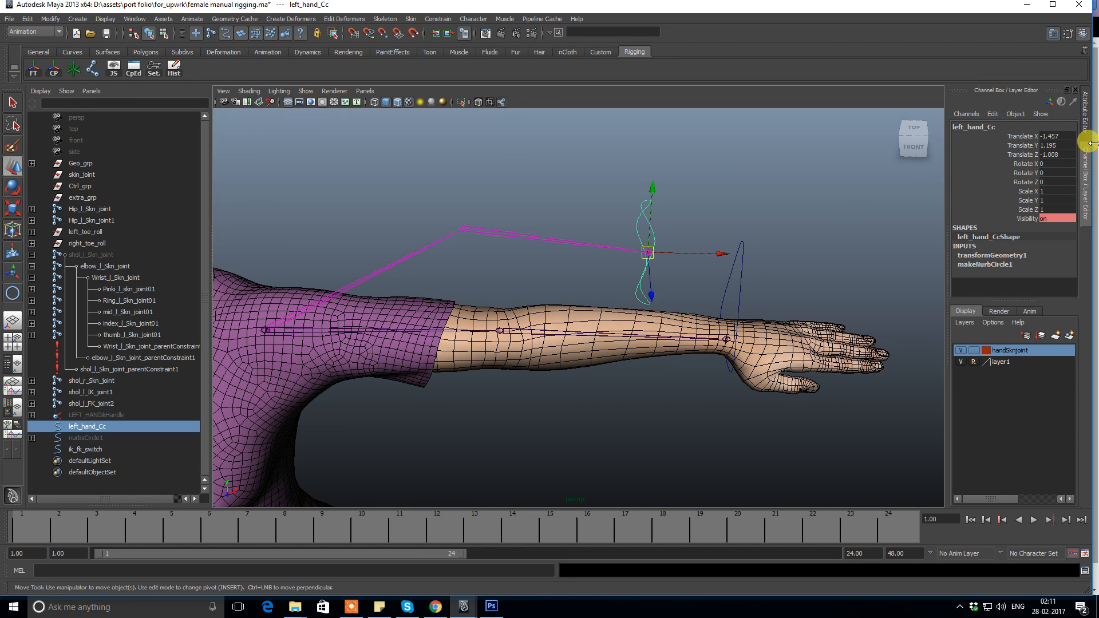
left_click_drag(1051, 140, 1051, 152)
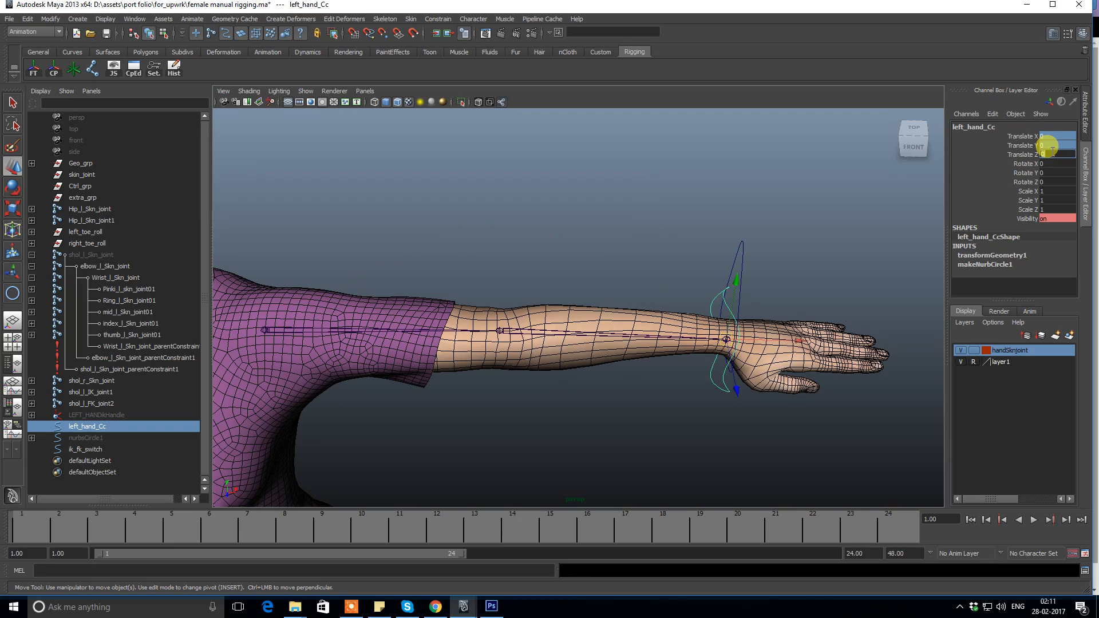
left_click(558, 231)
Examine the left arm's joint chains and wrist controls from several angles, both close up and at body distance.
left_click_drag(558, 231, 548, 240, "alt")
right_click_drag(548, 239, 601, 376, "alt")
left_click_drag(601, 376, 577, 342, "alt")
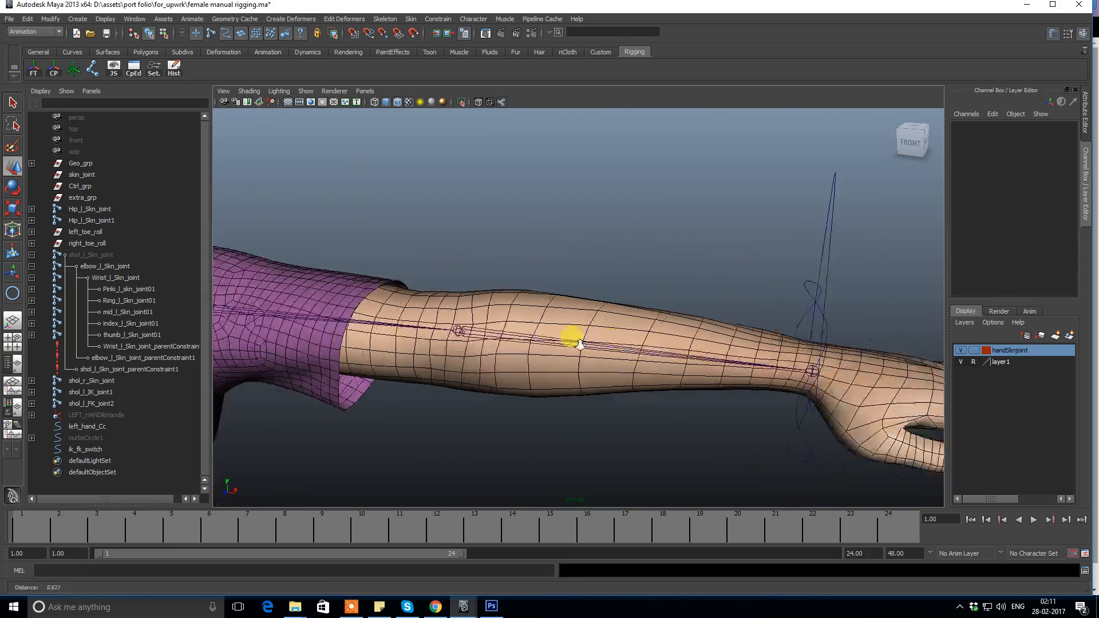
right_click_drag(577, 342, 472, 350, "alt")
left_click_drag(472, 351, 629, 350, "alt")
right_click_drag(629, 350, 577, 243, "alt")
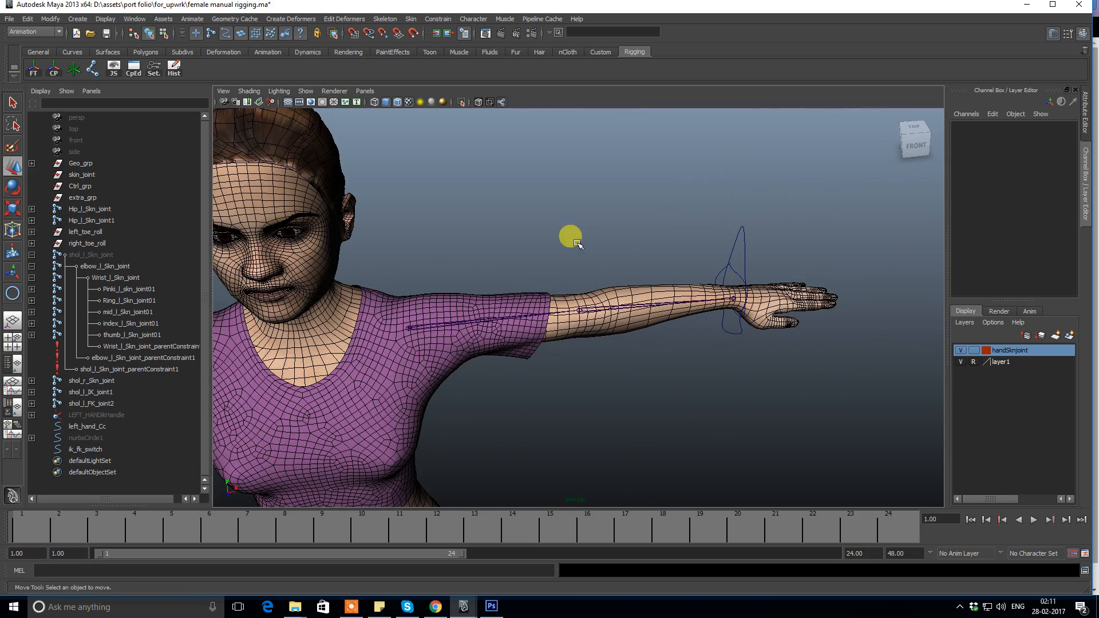
left_click_drag(618, 342, 519, 357, "alt")
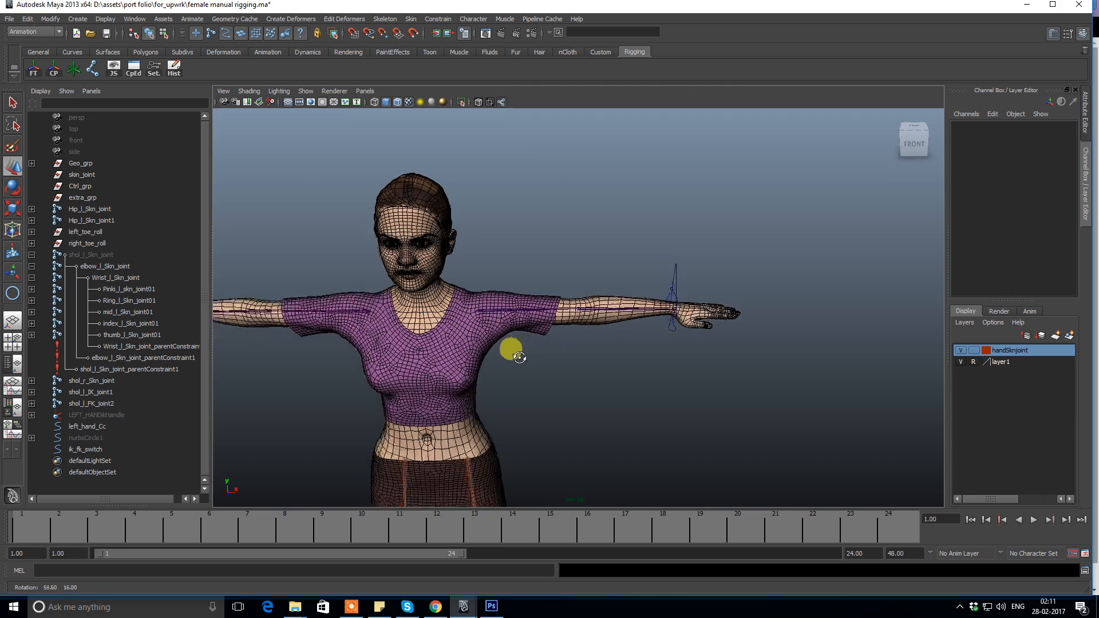
right_click_drag(519, 357, 652, 461, "alt")
left_click_drag(652, 462, 578, 452, "alt")
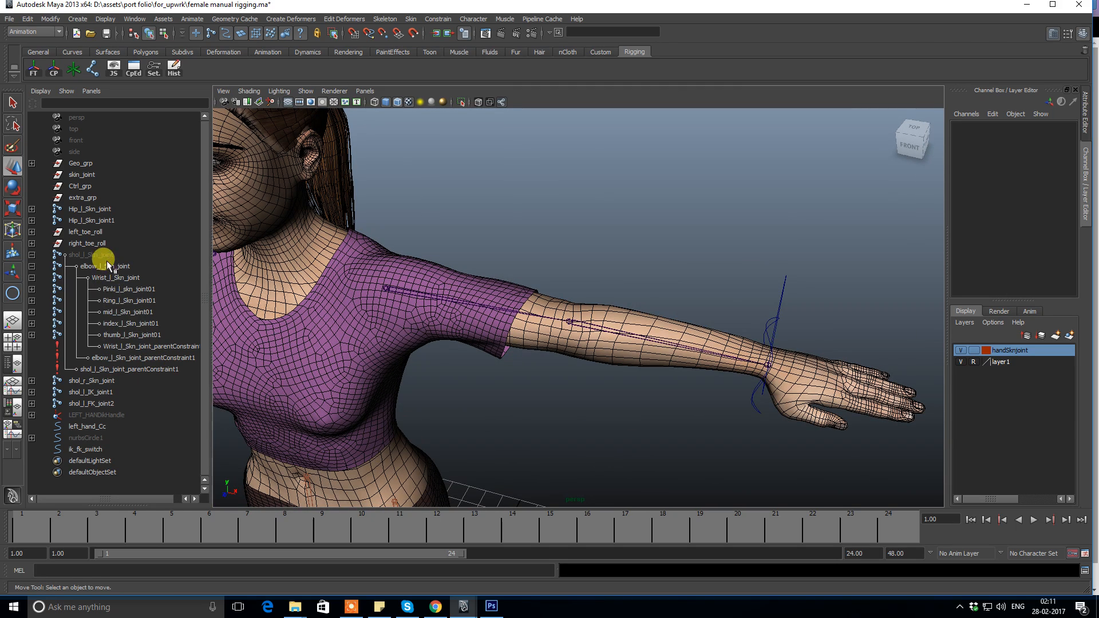
Unhide shol_l_Skn_joint so the left arm's skin joint chain is shown, and clear the selection.
left_click(85, 255)
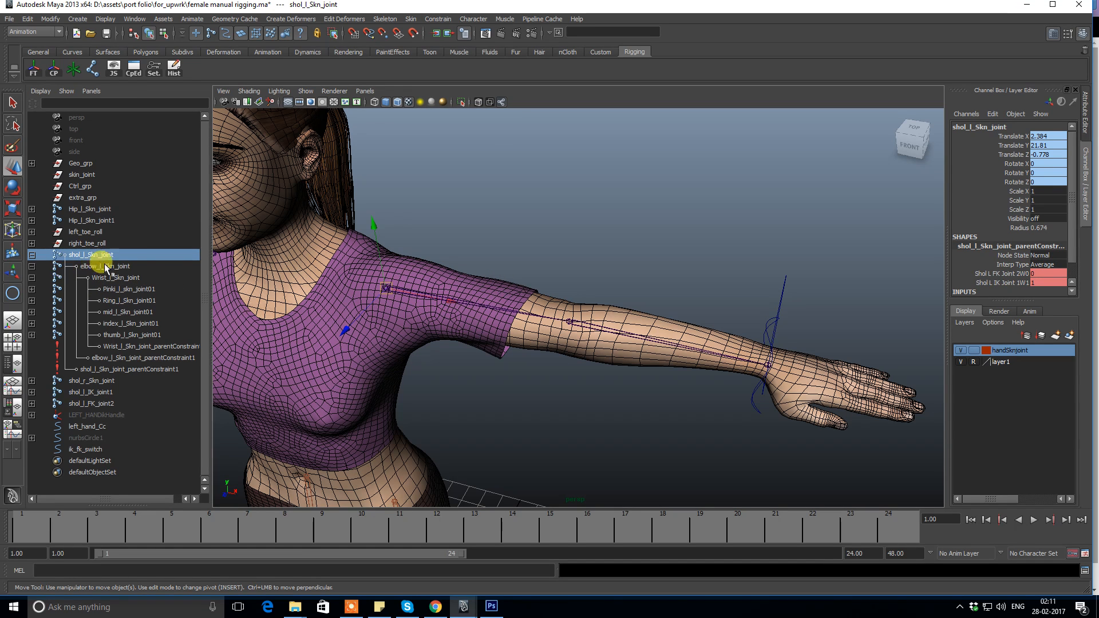
left_click(452, 205)
left_click(95, 256)
key("shift+h")
left_click(670, 192)
left_click_drag(515, 266, 557, 261, "alt")
right_click_drag(557, 262, 561, 339, "alt")
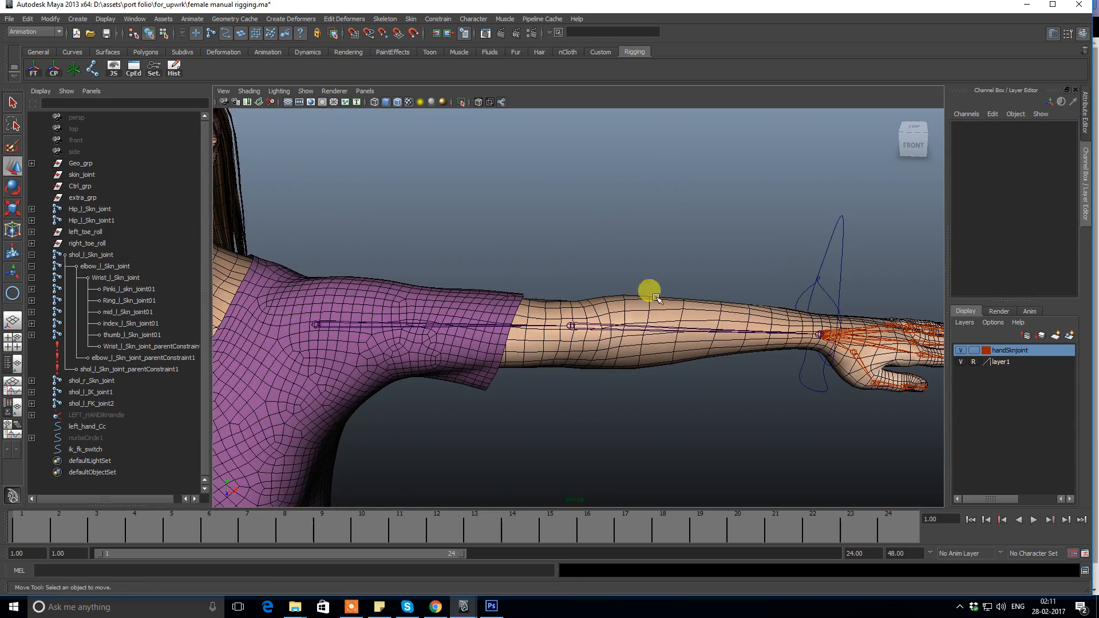
Test the IK-driven skin joints by moving left_hand_Cc to about Translate X -1.107, Y 1.617, Z -2.389.
middle_click_drag(738, 238, 629, 209, "alt")
right_click_drag(628, 205, 588, 265, "alt")
middle_click_drag(588, 265, 665, 228, "alt")
left_click_drag(603, 152, 654, 240, "alt")
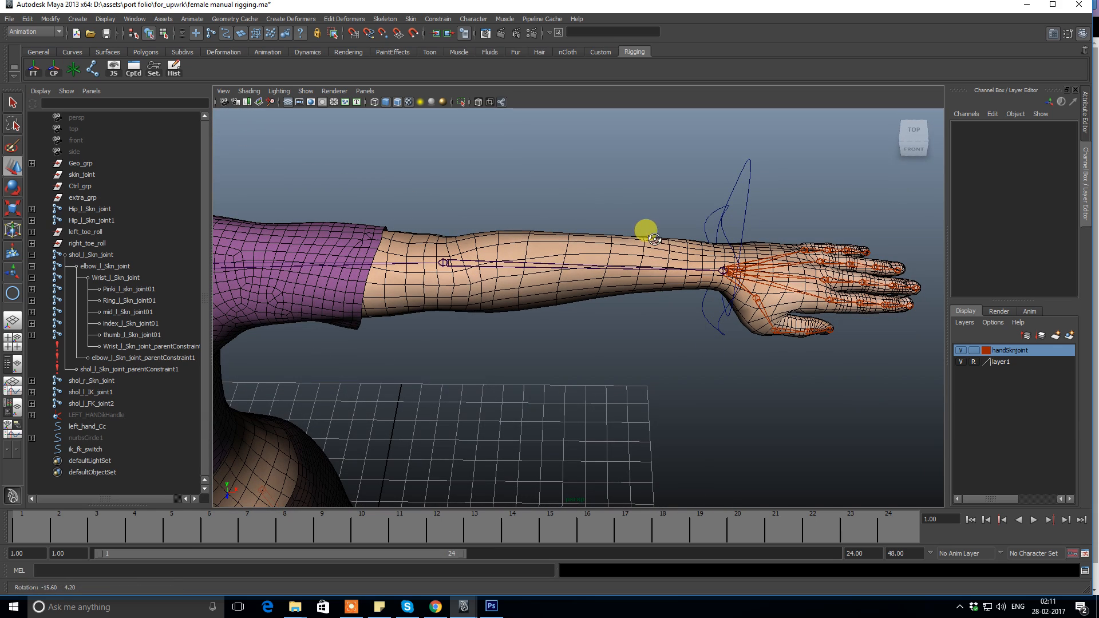
left_click(723, 226)
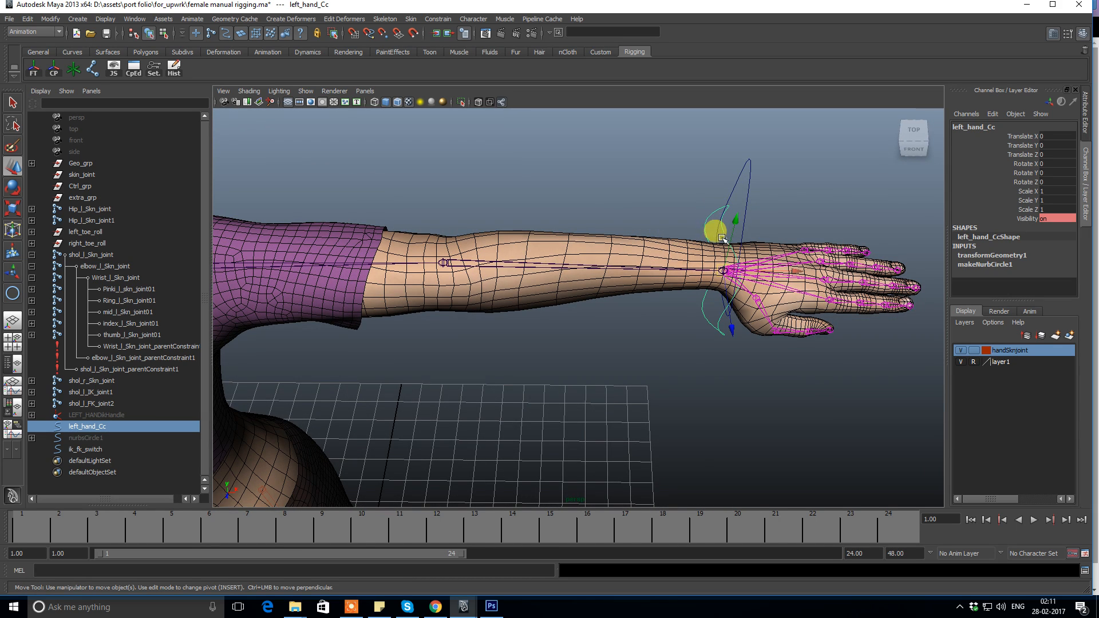
left_click_drag(739, 275, 704, 178)
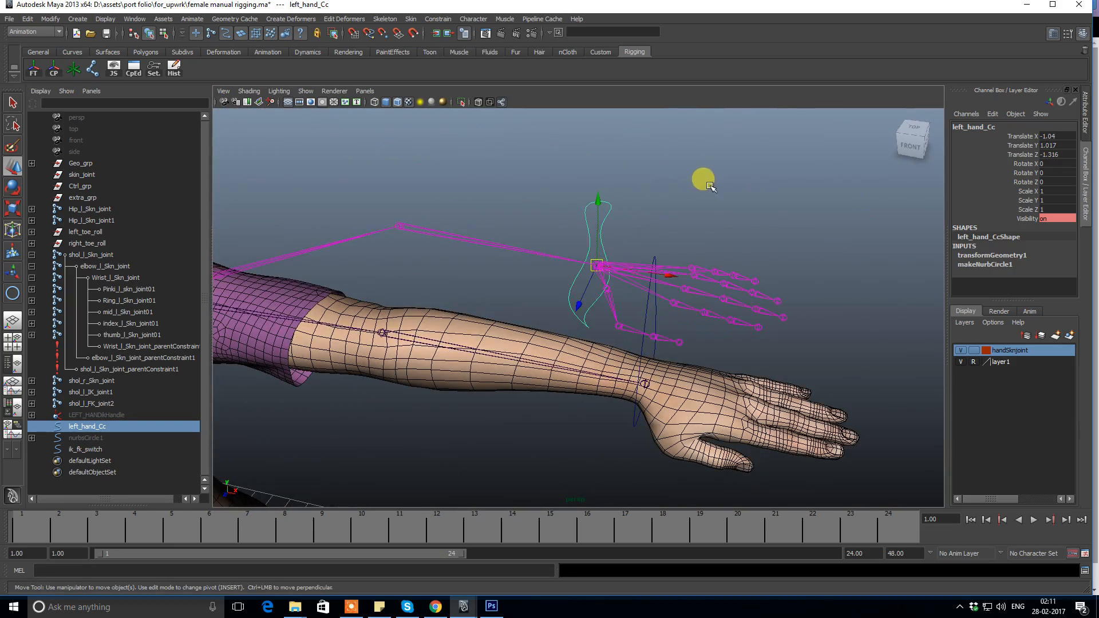
left_click(698, 219)
left_click_drag(700, 220, 496, 397, "alt")
left_click(533, 260)
left_click_drag(533, 308, 664, 259)
left_click(724, 288)
Select the ik_fk_switch control at the wrist and set its Ik Fk to FK.
left_click(643, 270)
left_click(1047, 228)
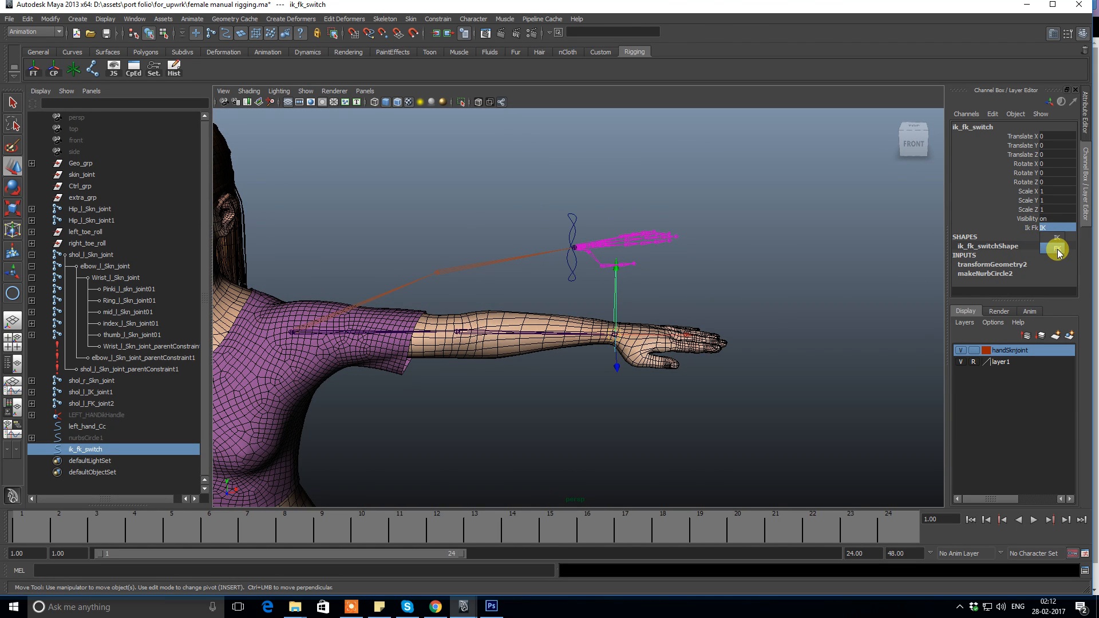
left_click(1058, 250)
left_click_drag(638, 268, 552, 310, "alt")
Rotate the left elbow's FK control about -62 degrees in Y to bend the forearm, and clear the selection.
left_click(674, 268)
left_click_drag(674, 268, 599, 274, "alt")
left_click(597, 276)
key("e")
left_click_drag(591, 365, 501, 367)
left_click(814, 190)
Toggle ik_fk_switch's Ik Fk to IK and back to FK to compare the skin joints in both poses.
left_click_drag(684, 251, 731, 262, "alt")
left_click(679, 285)
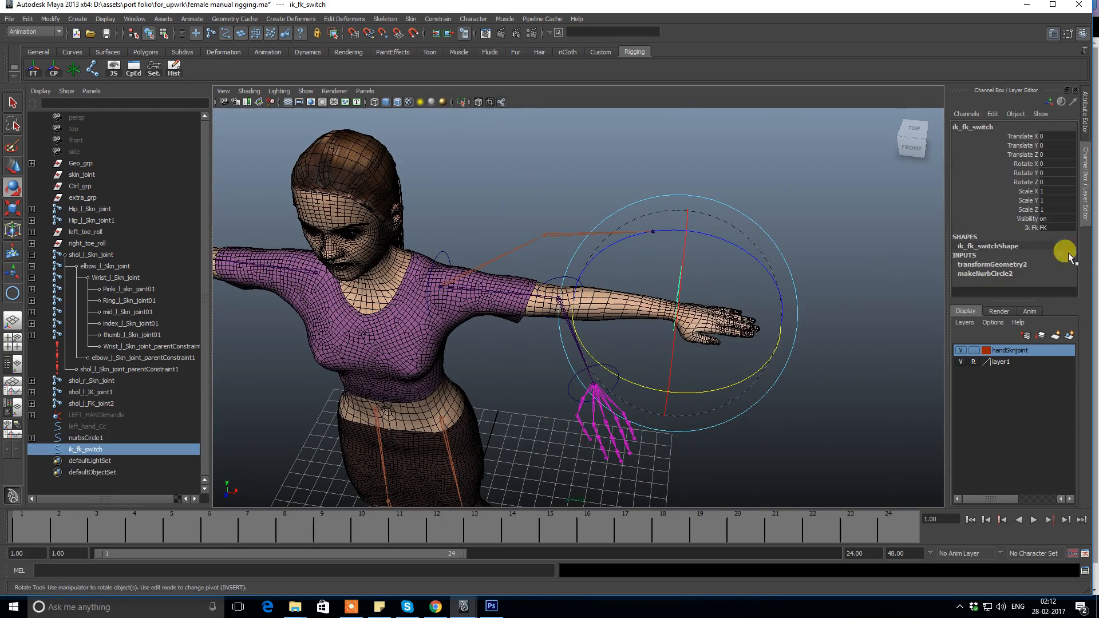
left_click(1056, 238)
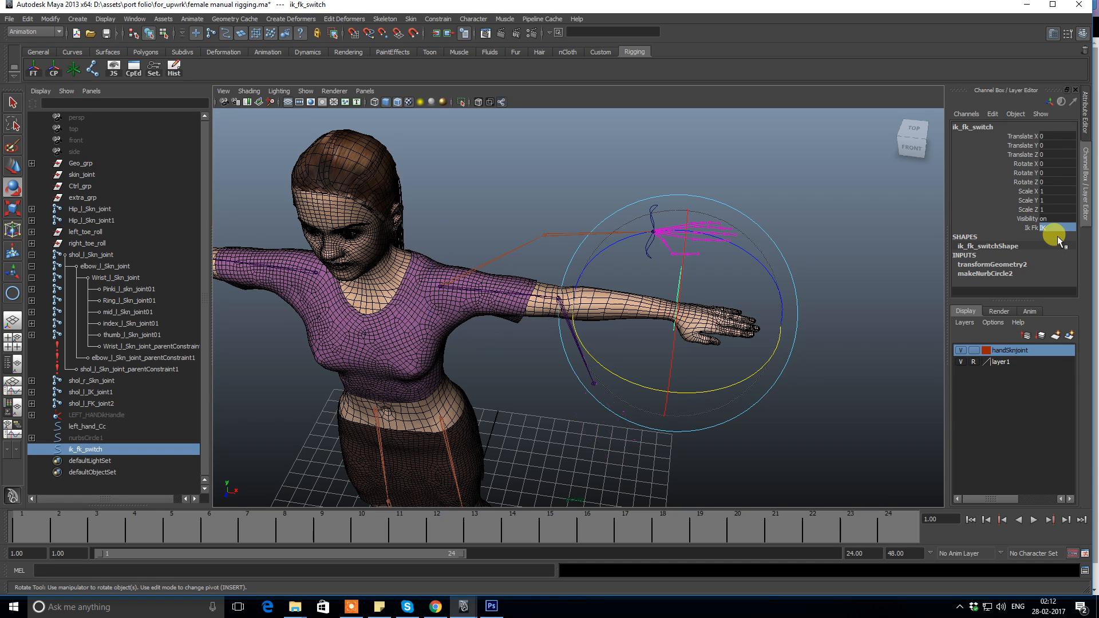
left_click(1057, 248)
Reset the elbow FK control's Rotate Y to straighten the forearm, and clear the selection.
left_click(597, 378)
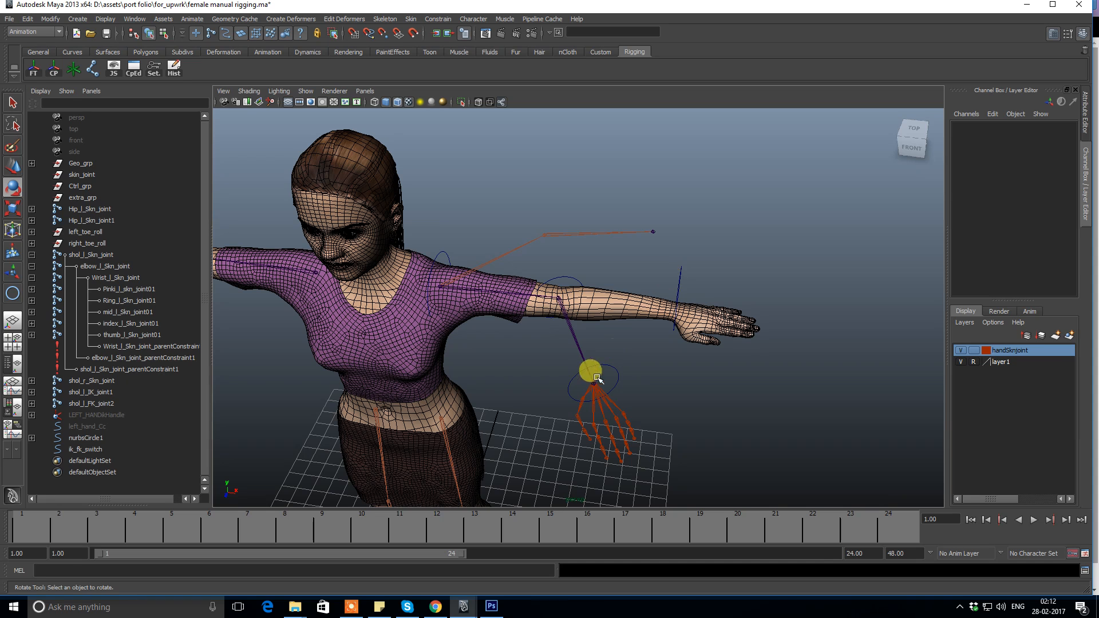
left_click(570, 278)
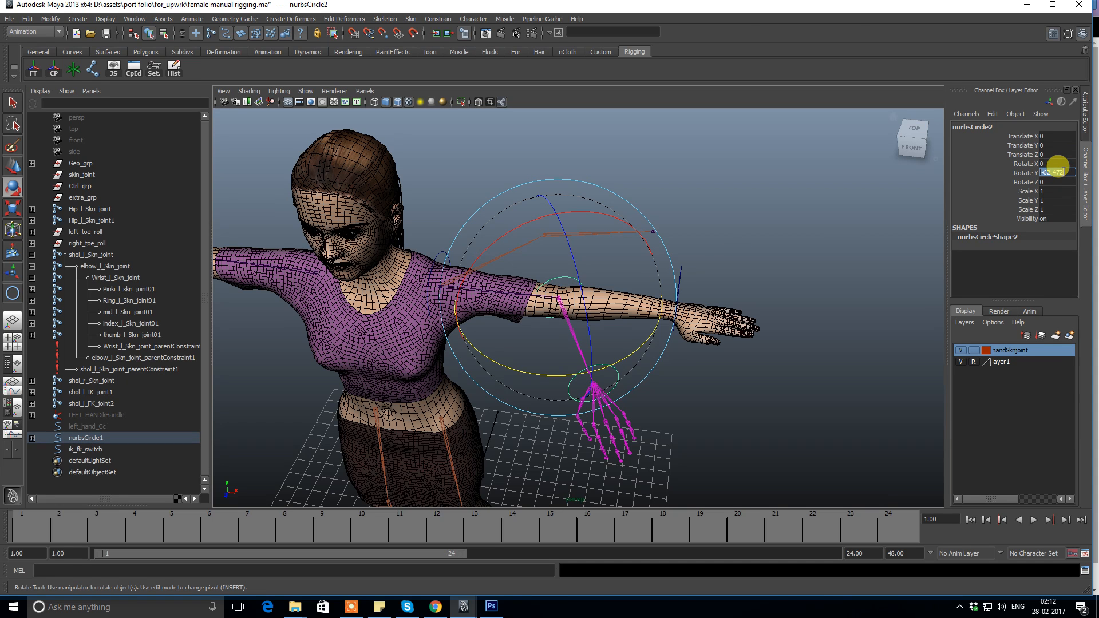
key("Return")
left_click(768, 165)
left_click_drag(768, 165, 747, 202, "alt")
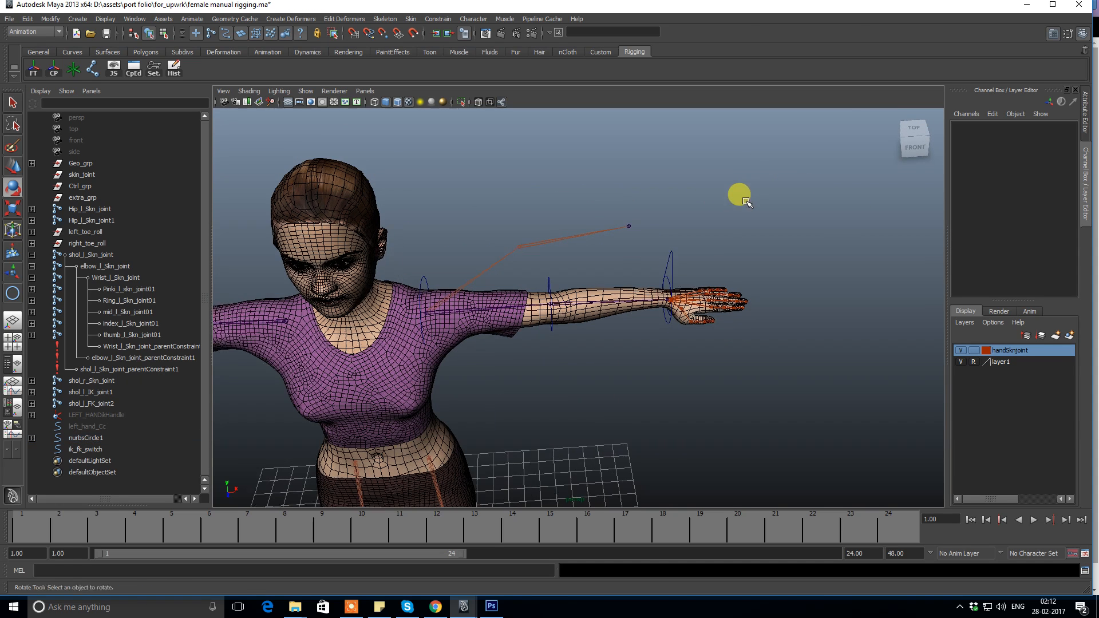
Set ik_fk_switch's Ik Fk back to IK and clear the selection.
left_click(671, 262)
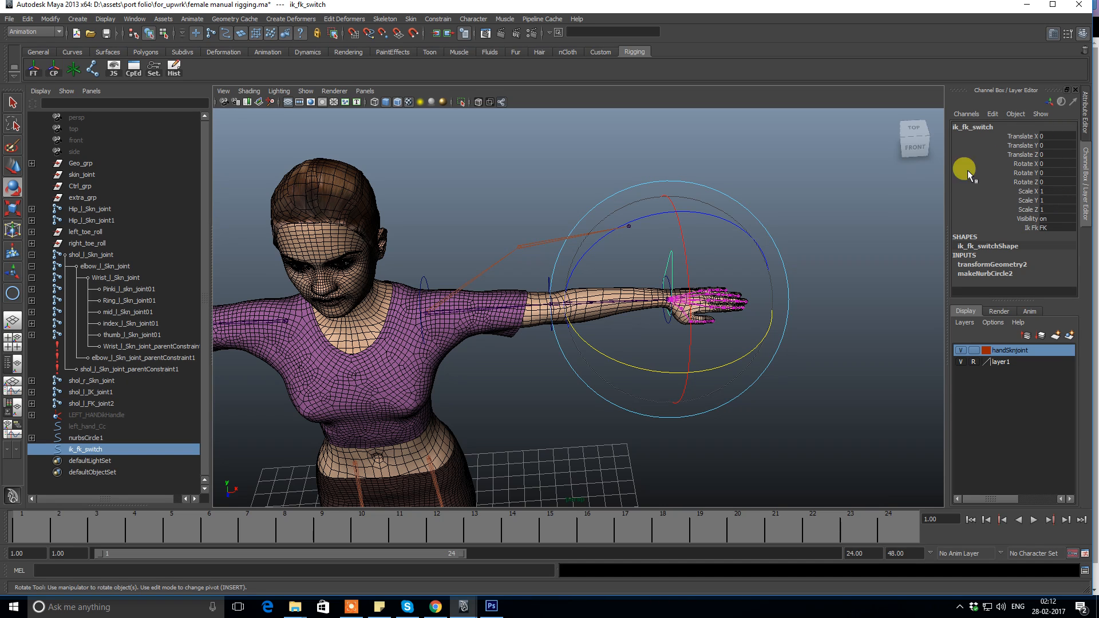
left_click(1056, 228)
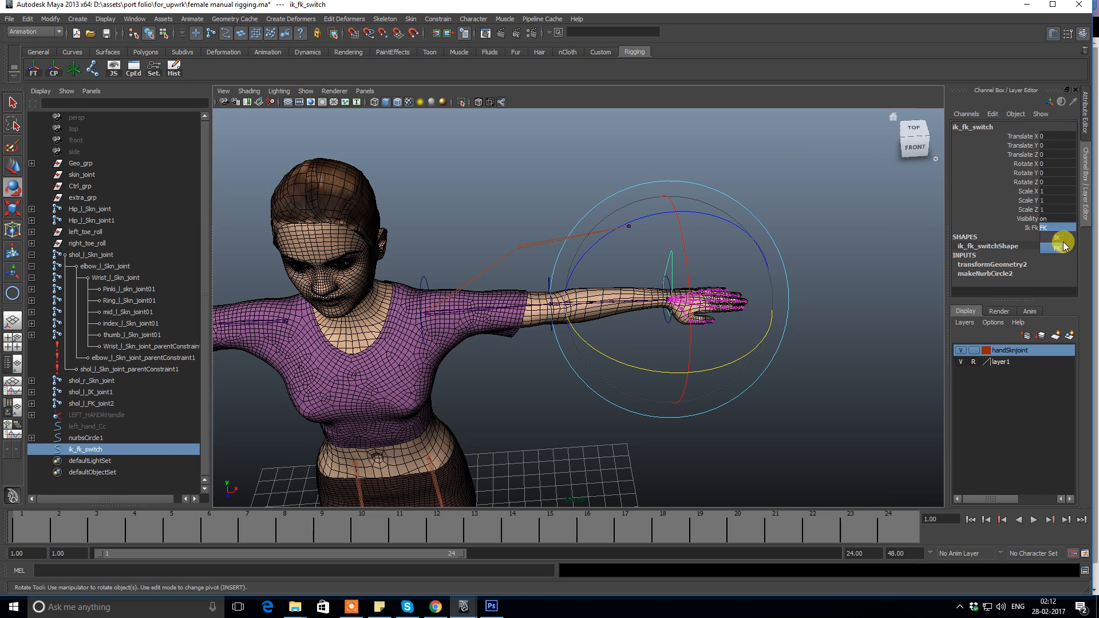
left_click(1063, 246)
left_click(661, 222)
Zero left_hand_Cc's Translate X, Y and Z to return the IK hand control to the wrist.
left_click(625, 206)
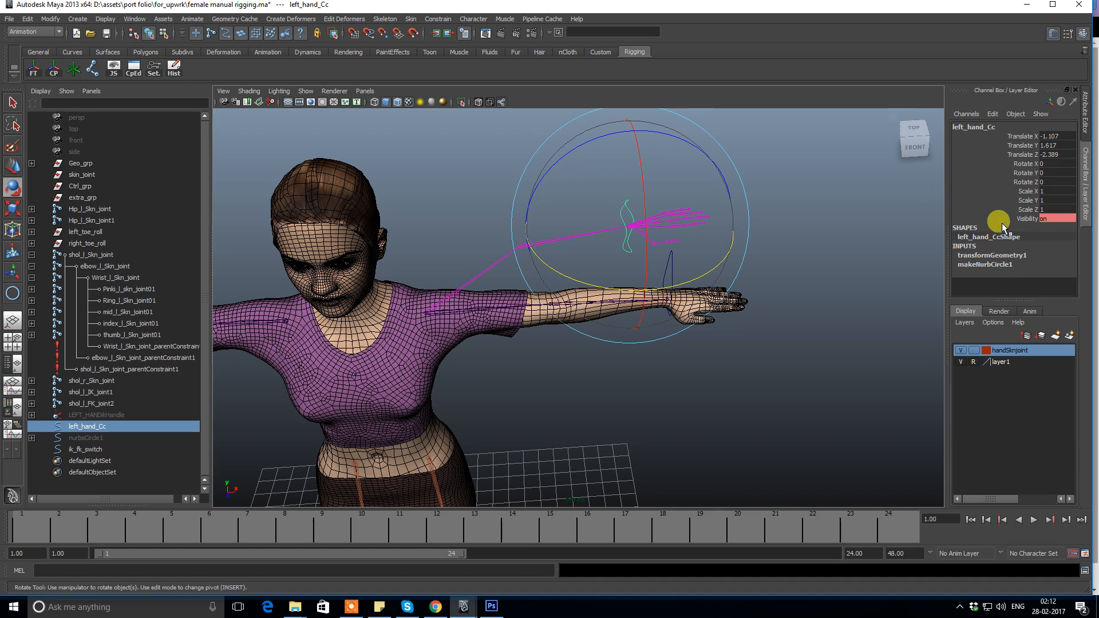
type("0")
key("Return")
left_click(553, 200)
Save the scene with the left arm back in its rest pose.
left_click_drag(532, 192, 512, 210, "alt")
right_click_drag(512, 210, 566, 234, "alt")
key("ctrl+s")
left_click_drag(696, 300, 560, 256, "alt")
right_click_drag(559, 255, 579, 341, "alt")
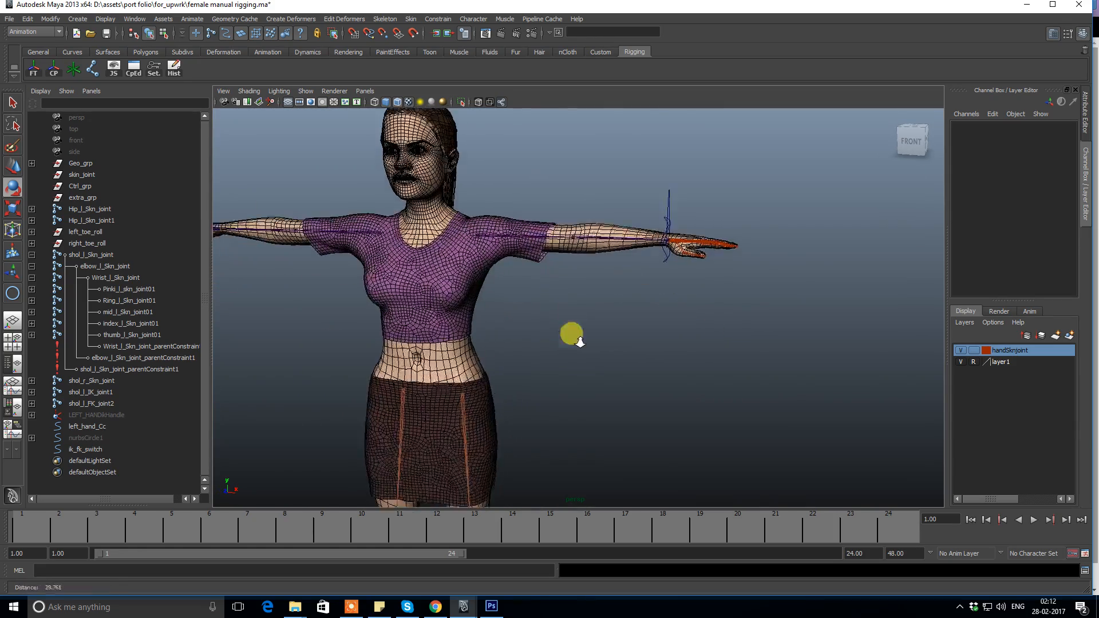
left_click_drag(579, 342, 395, 281, "alt")
right_click_drag(679, 320, 646, 303, "alt")
mouse_move(646, 302)
left_mouse_down("alt")
mouse_move(585, 299)
mouse_move(633, 307)
mouse_move(686, 351)
mouse_move(748, 321)
mouse_move(613, 319)
mouse_move(628, 309)
mouse_move(647, 324)
left_mouse_up("alt")
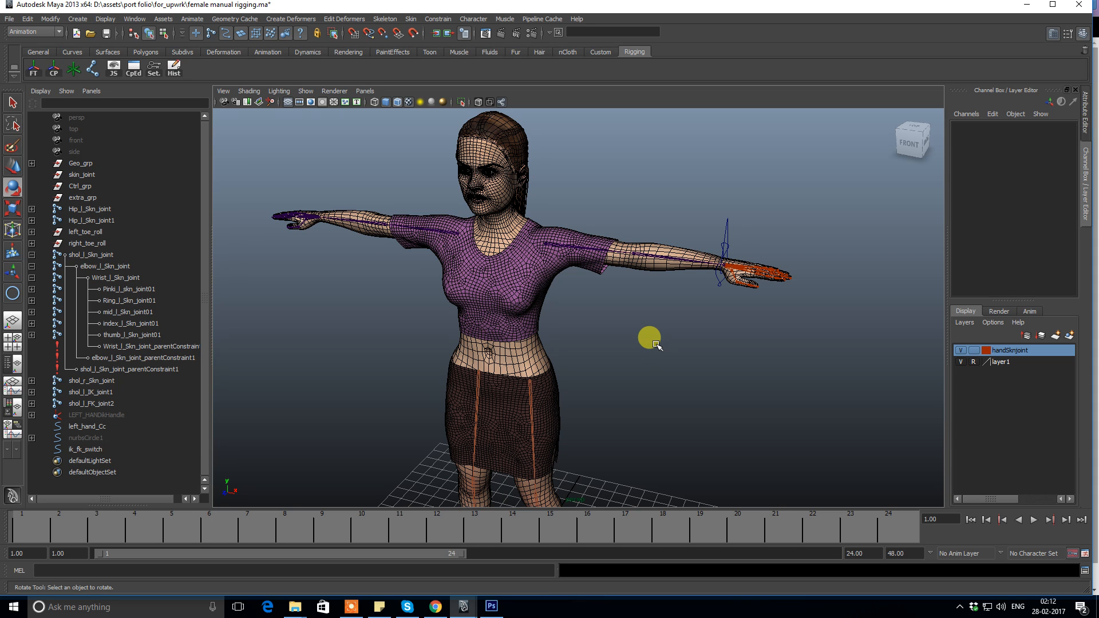